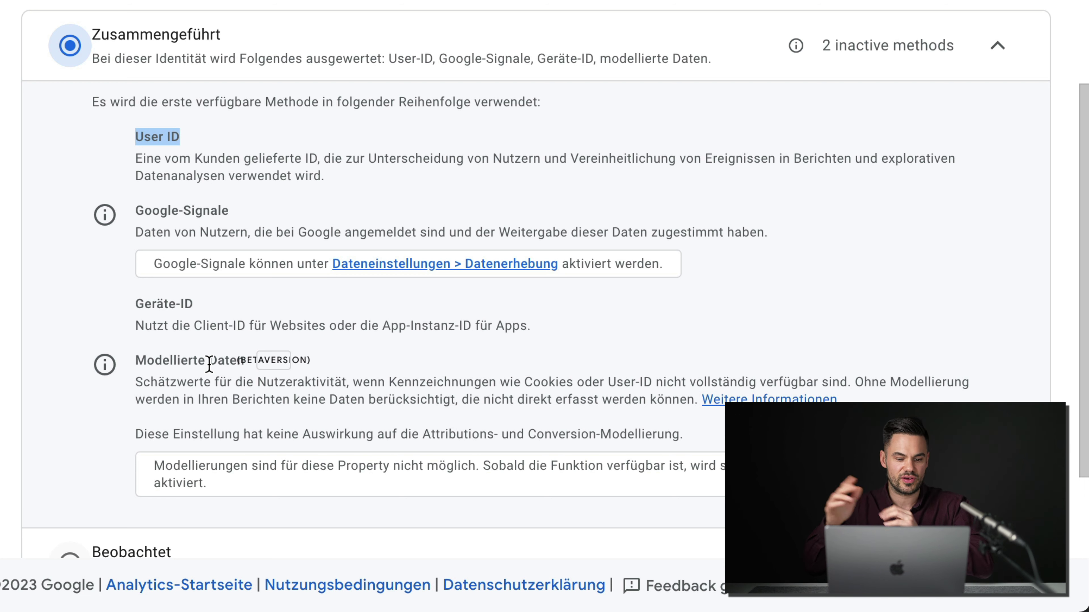
# Step: Open the property's Attributionseinstellungen and review the available attribution models
pyautogui.moveTo(135, 362); pyautogui.dragTo(302, 363)
pyautogui.click(319, 369)
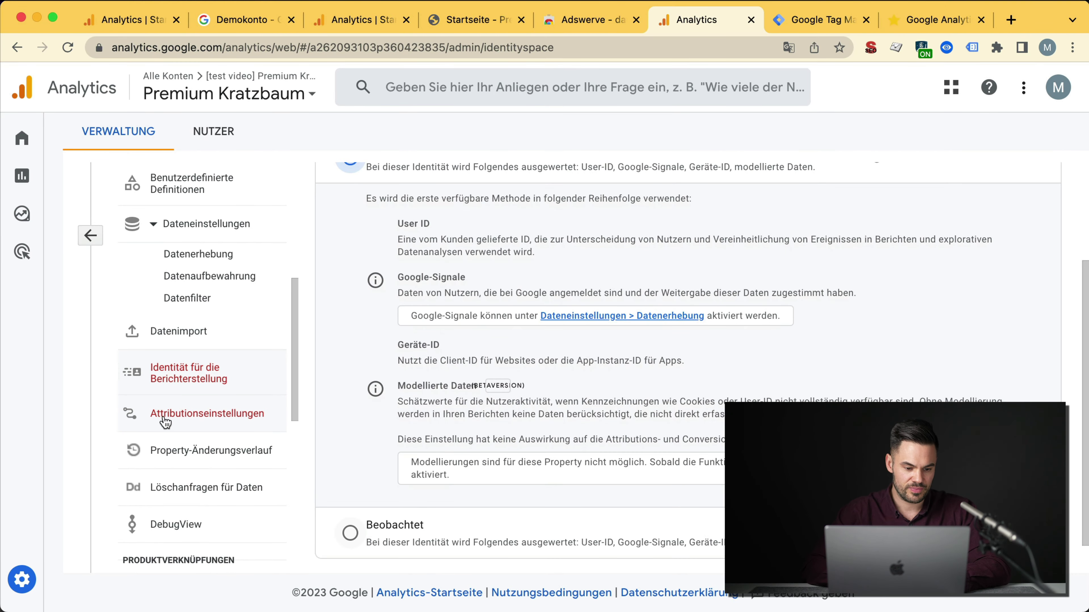
pyautogui.click(106, 402)
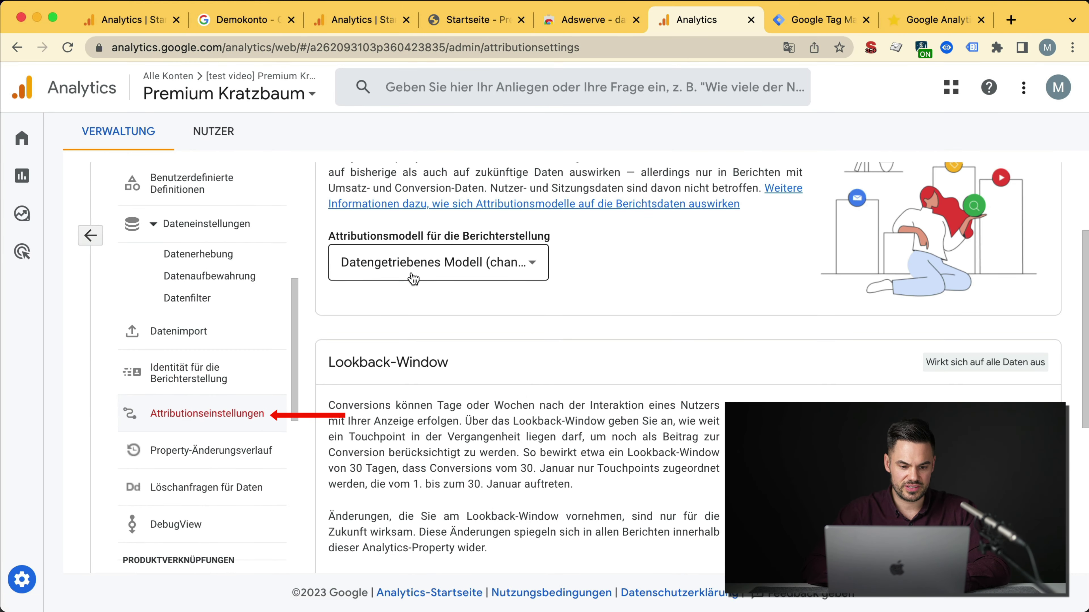
pyautogui.click(437, 276)
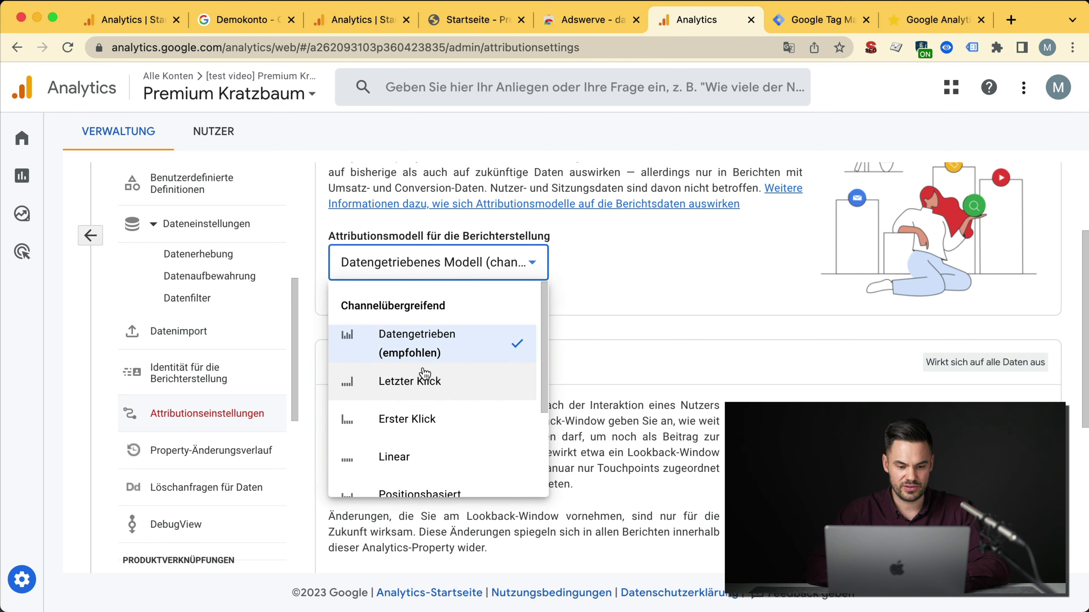
pyautogui.scroll(-1, 431, 346)
pyautogui.scroll(5, 431, 345)
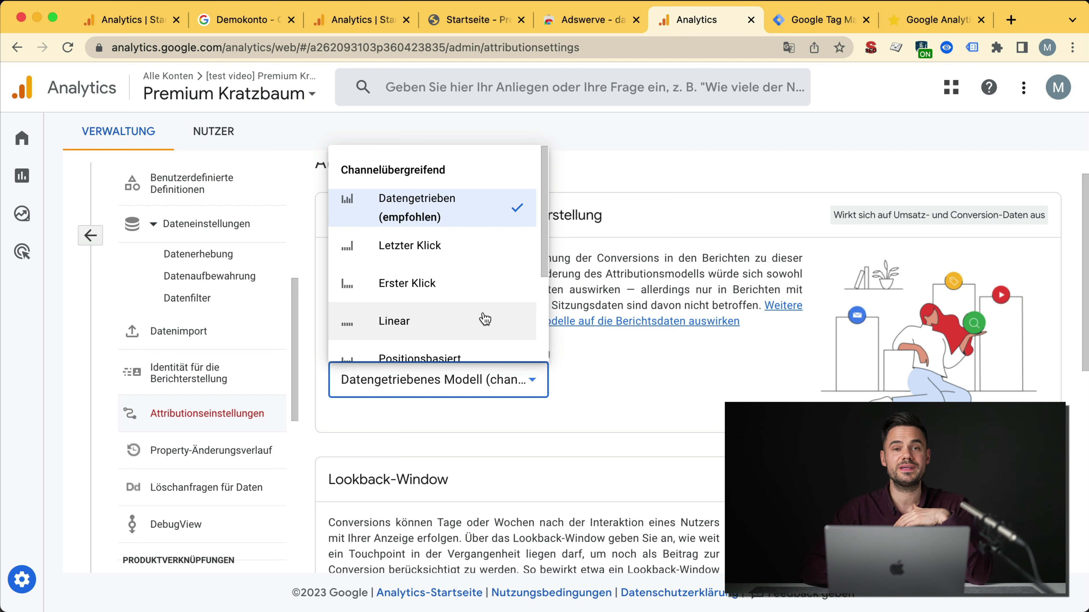
# Step: Keep Datengetriebenes Modell and bring up the Werbung Modellvergleich report
pyautogui.click(654, 266)
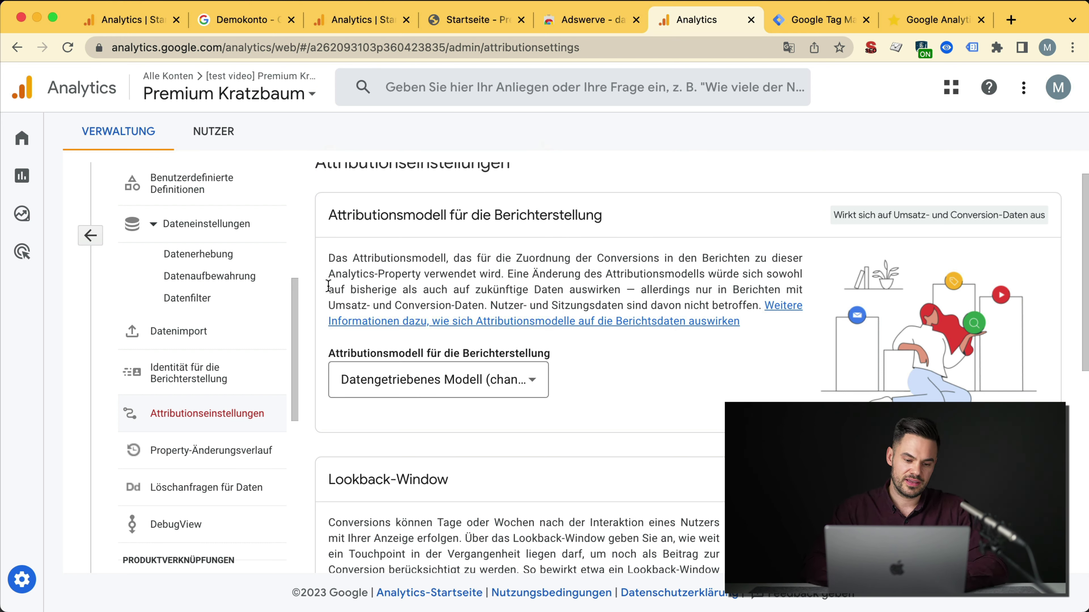
pyautogui.moveTo(328, 286); pyautogui.dragTo(618, 291)
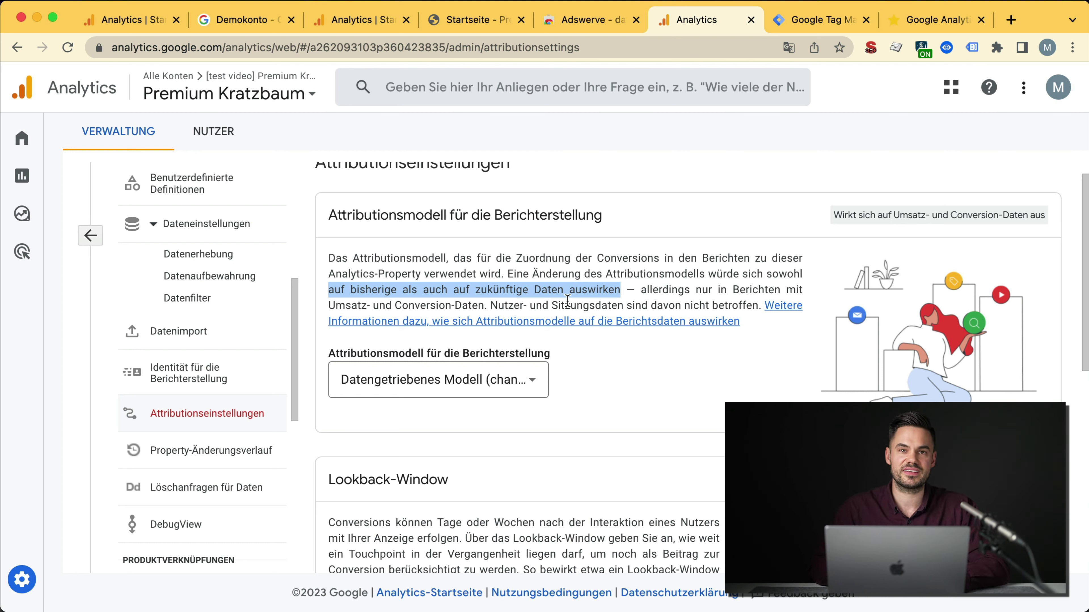
pyautogui.click(24, 251)
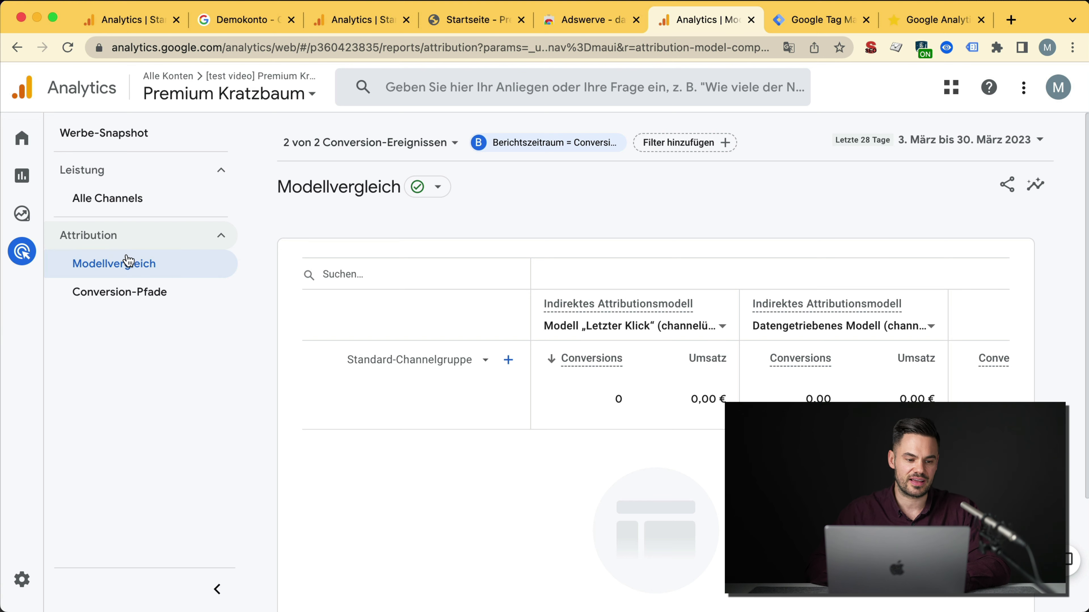
# Step: Return to Verwaltung > Attributionseinstellungen and review the model options, leaving Datengetriebenes Modell
pyautogui.moveTo(46, 530)
pyautogui.click(35, 594)
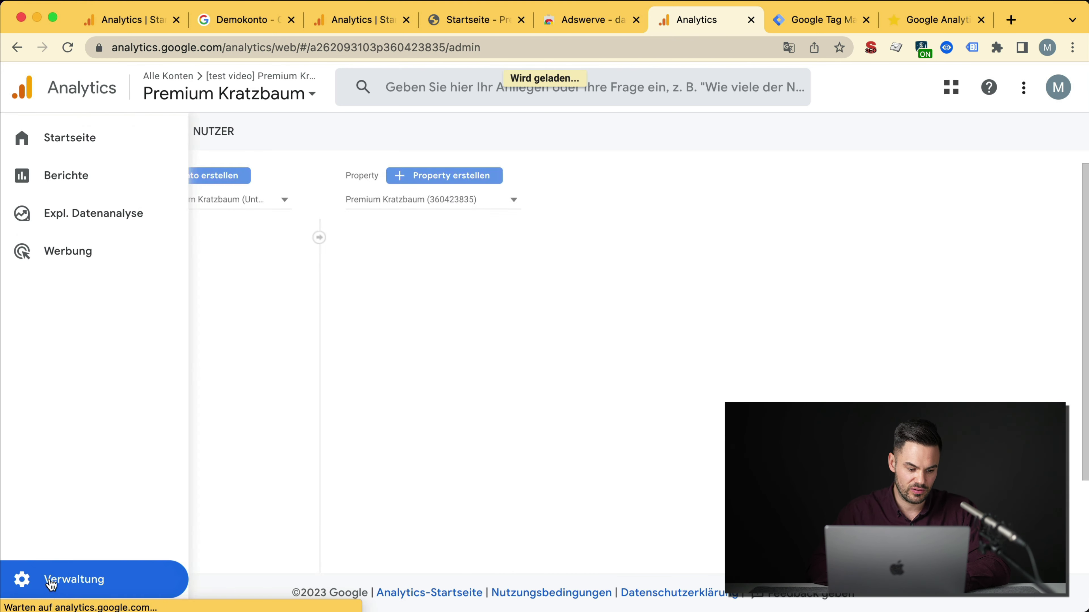
pyautogui.scroll(-3, 572, 523)
pyautogui.scroll(-1, 572, 523)
pyautogui.click(567, 504)
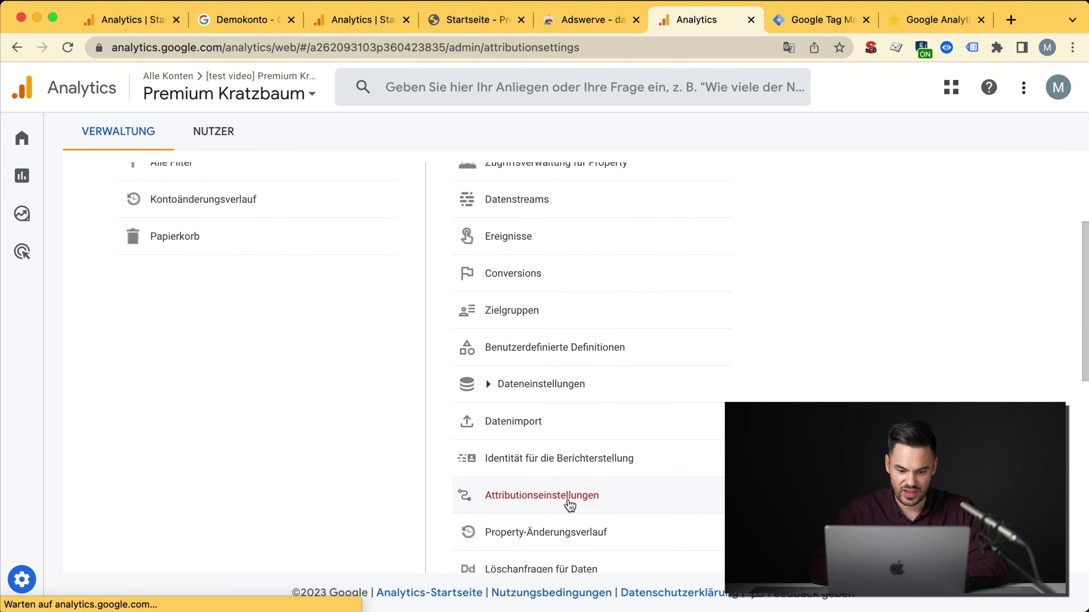
pyautogui.scroll(-2, 558, 451)
pyautogui.click(527, 355)
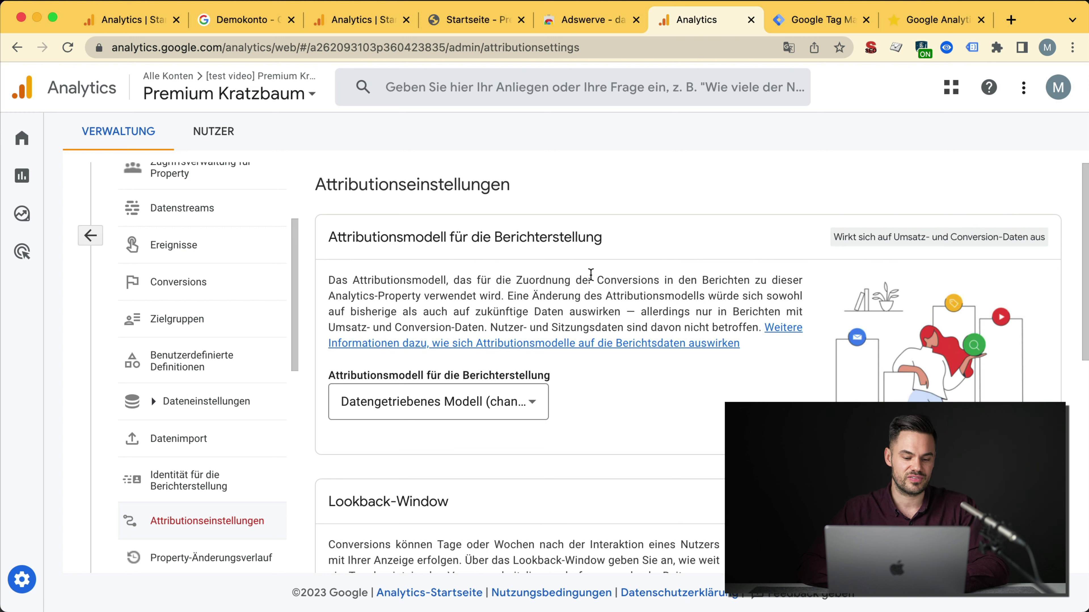
pyautogui.scroll(-5, 210, 418)
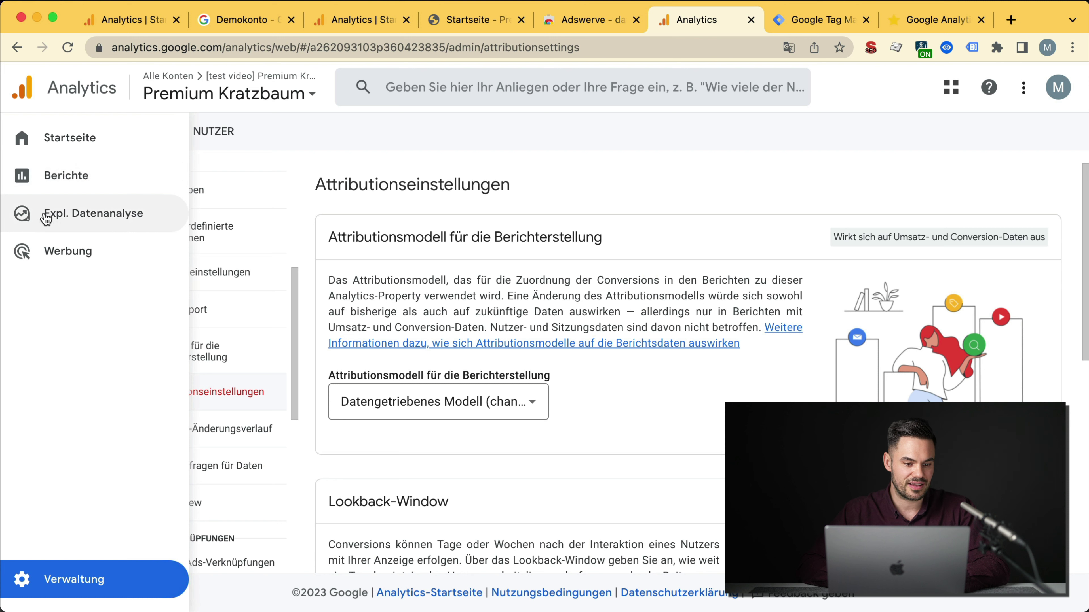
pyautogui.moveTo(49, 212)
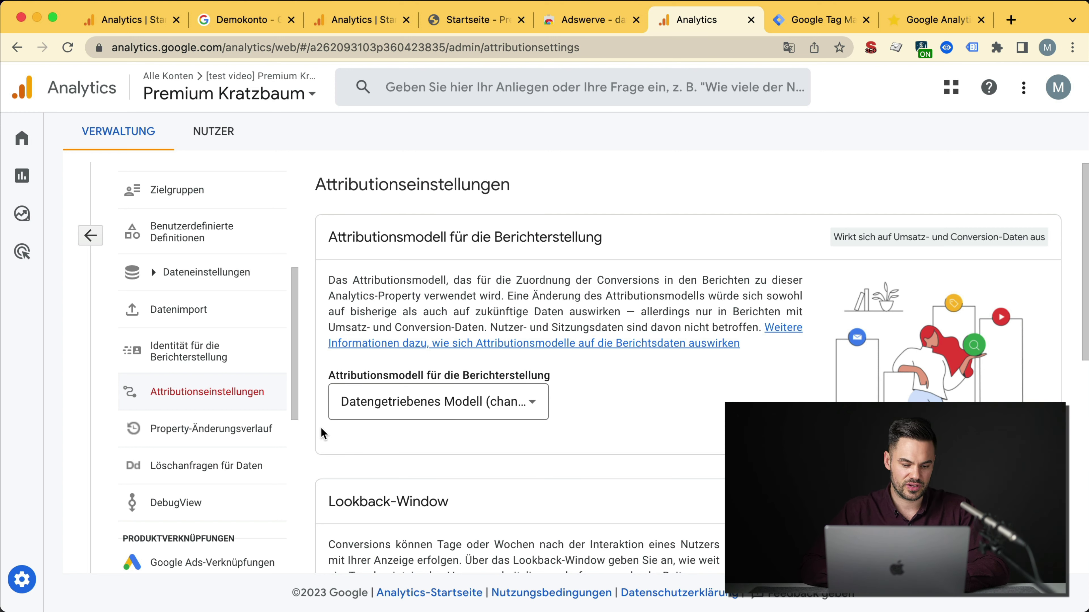
# Step: Review the Property-Änderungsverlauf entries, then go to the Löschanfragen für Daten page
pyautogui.click(206, 429)
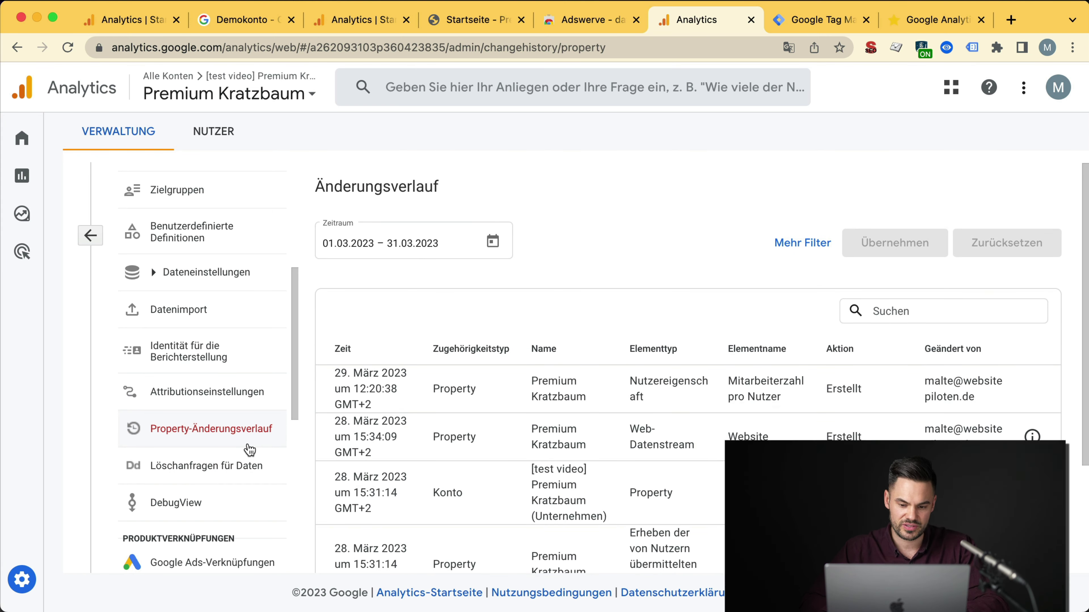
pyautogui.tripleClick(743, 386)
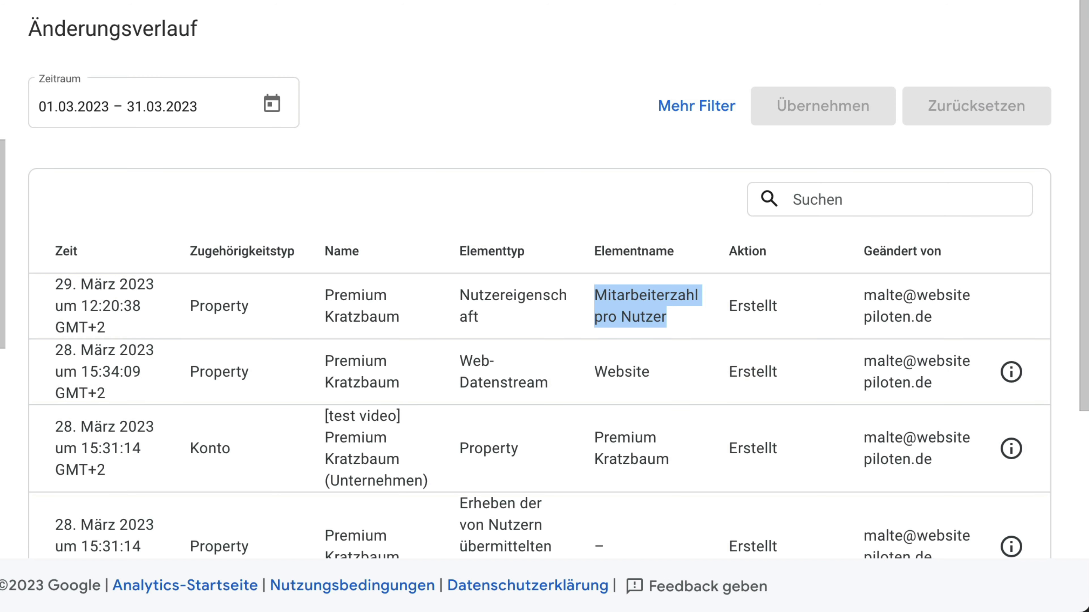
pyautogui.click(223, 471)
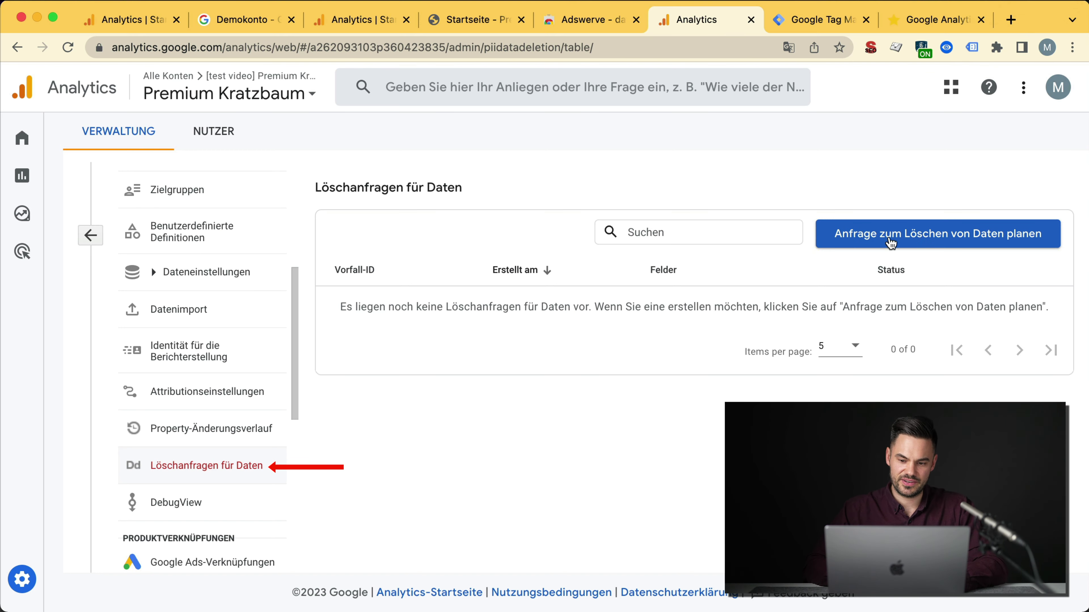
# Step: Draft a data deletion request with Löschtyp set to all parameters of all events
pyautogui.click(843, 243)
pyautogui.click(317, 328)
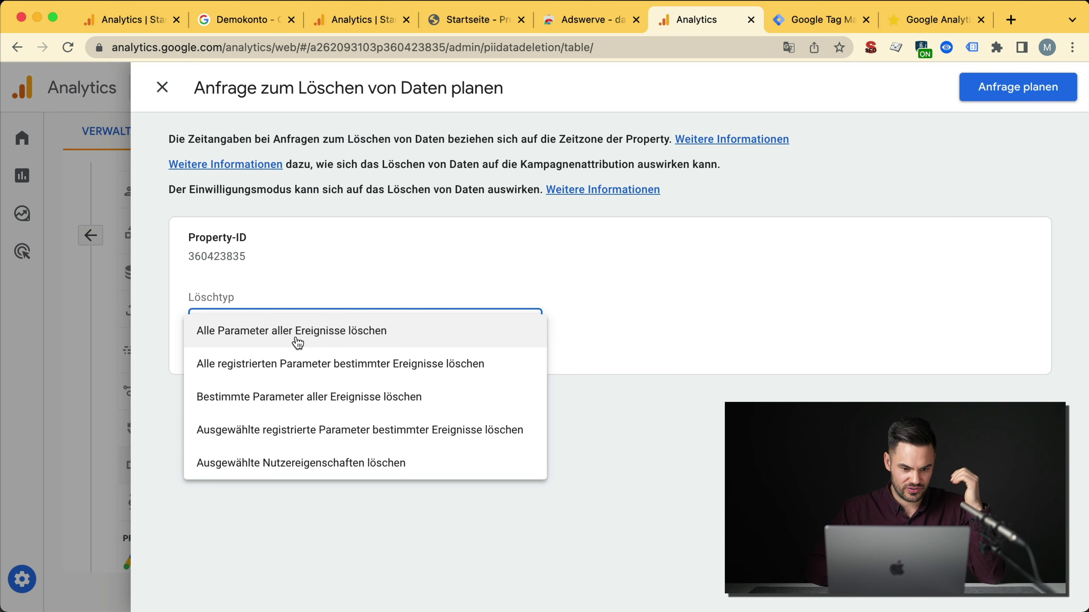
pyautogui.click(308, 340)
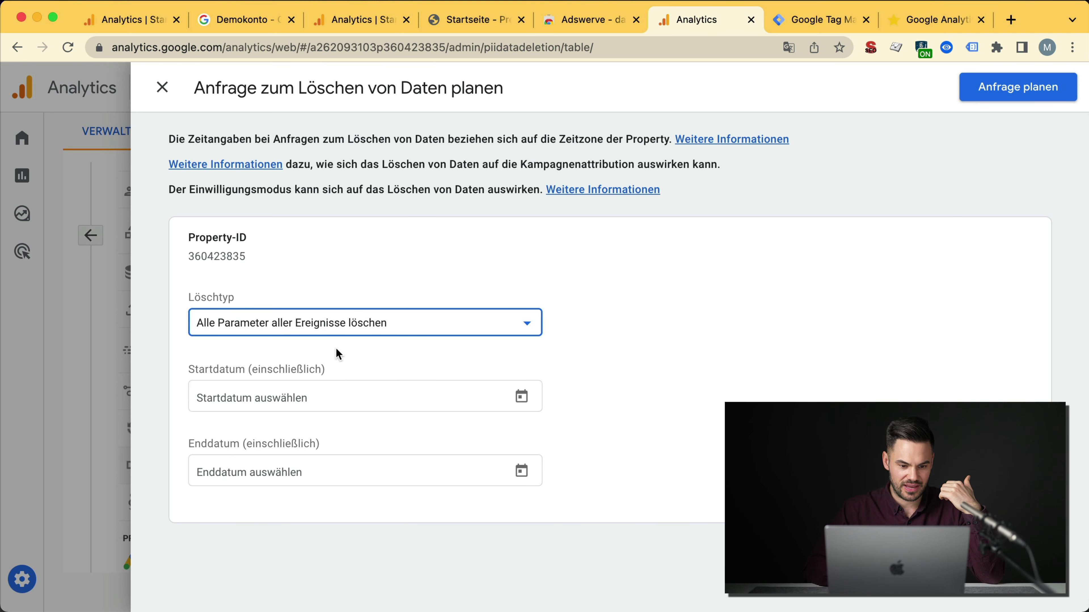
pyautogui.click(331, 397)
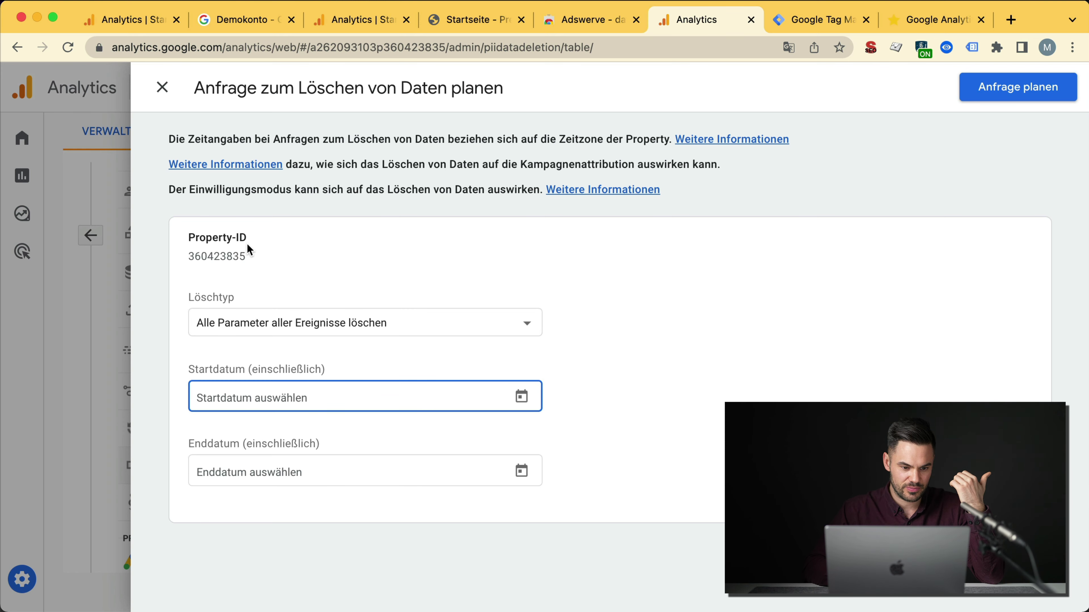
# Step: Discard the deletion request without scheduling it and open DebugView
pyautogui.click(163, 88)
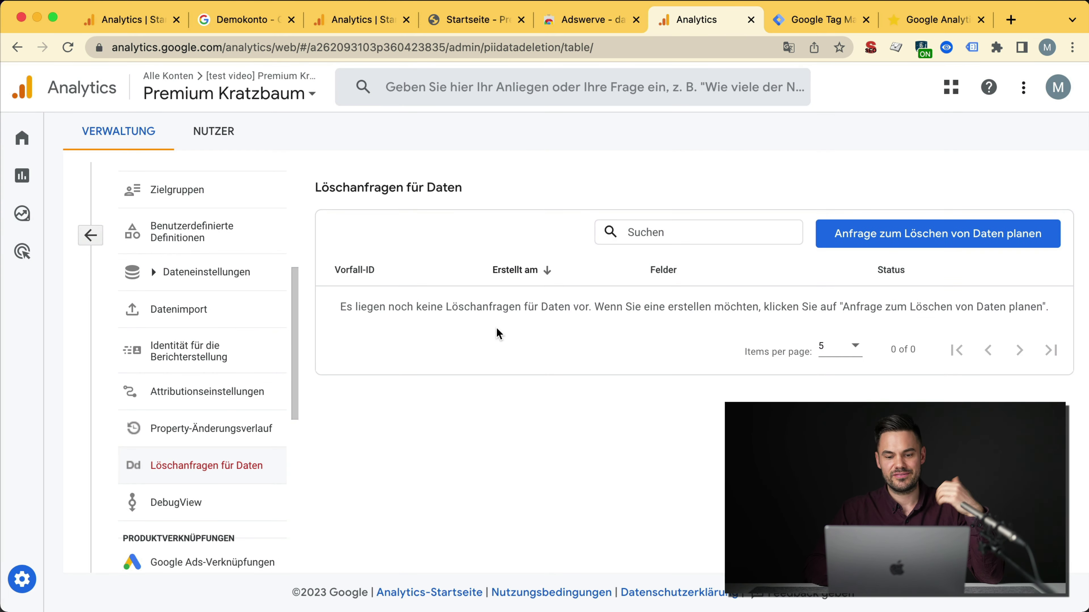
pyautogui.scroll(-3, 284, 408)
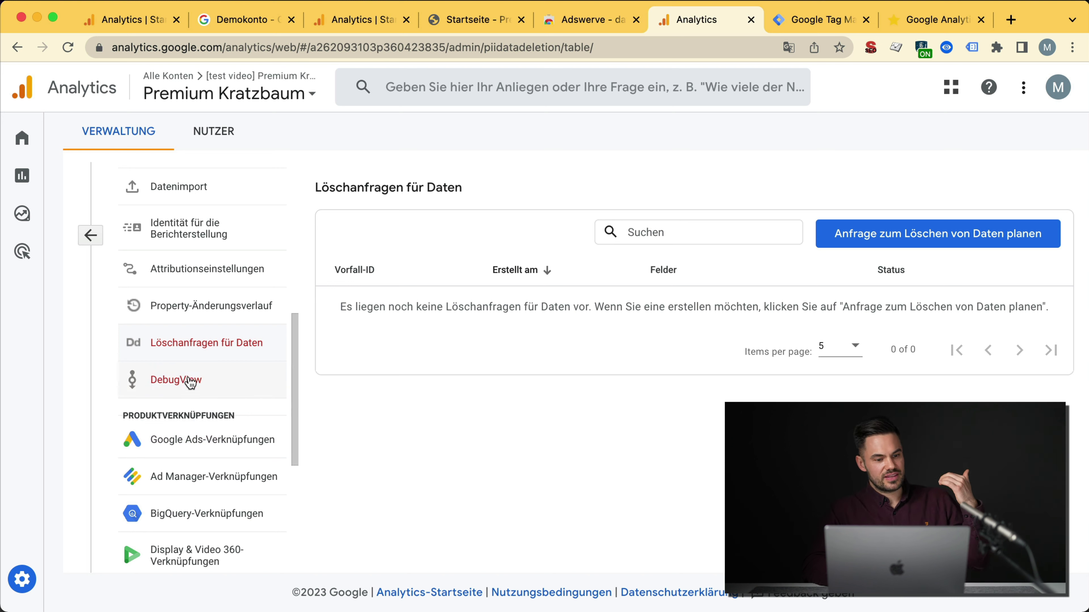
pyautogui.click(189, 385)
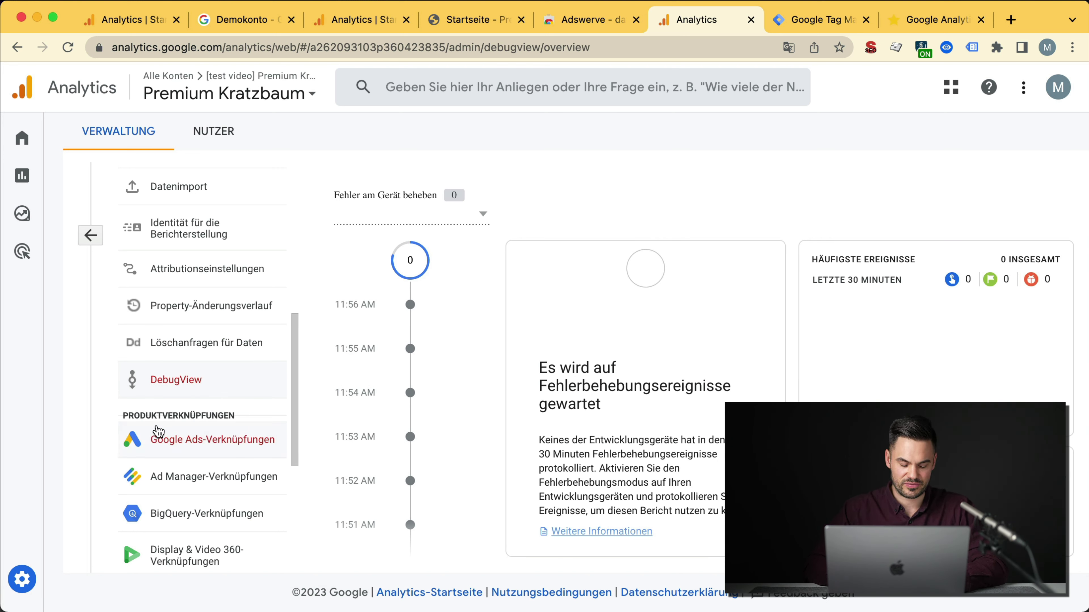
# Step: Open Google Ads-Verknüpfungen and start linking a Google Ads account to the property
pyautogui.scroll(-4, 158, 431)
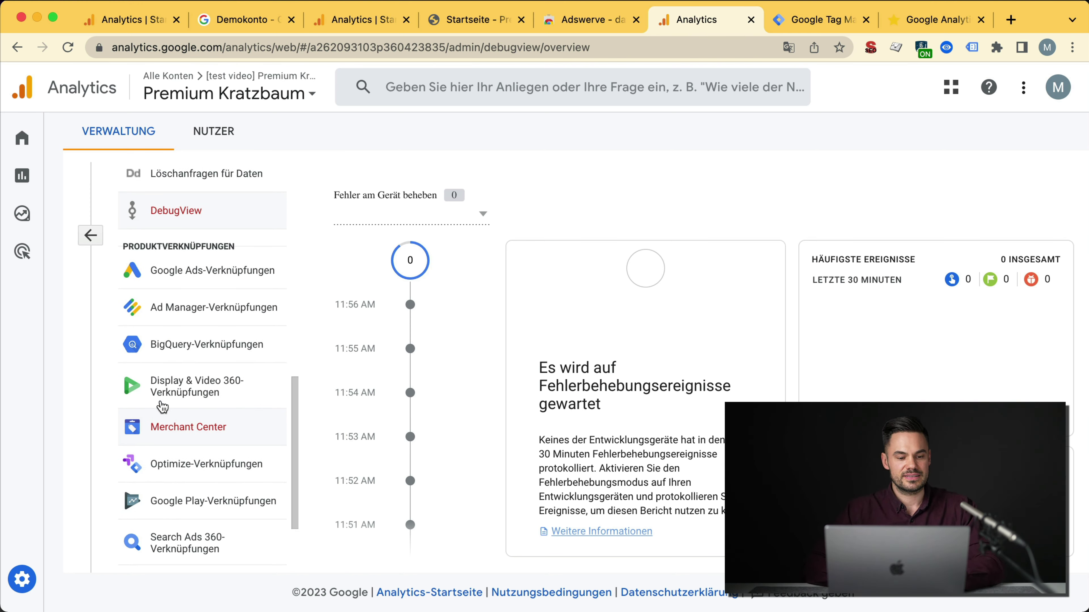
pyautogui.click(196, 283)
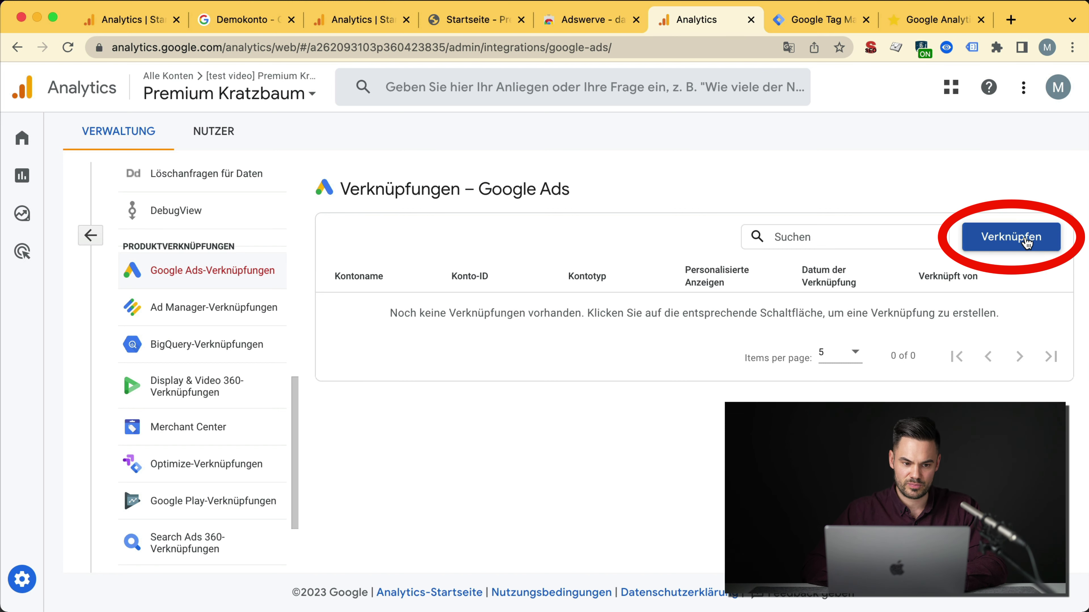
pyautogui.click(1026, 243)
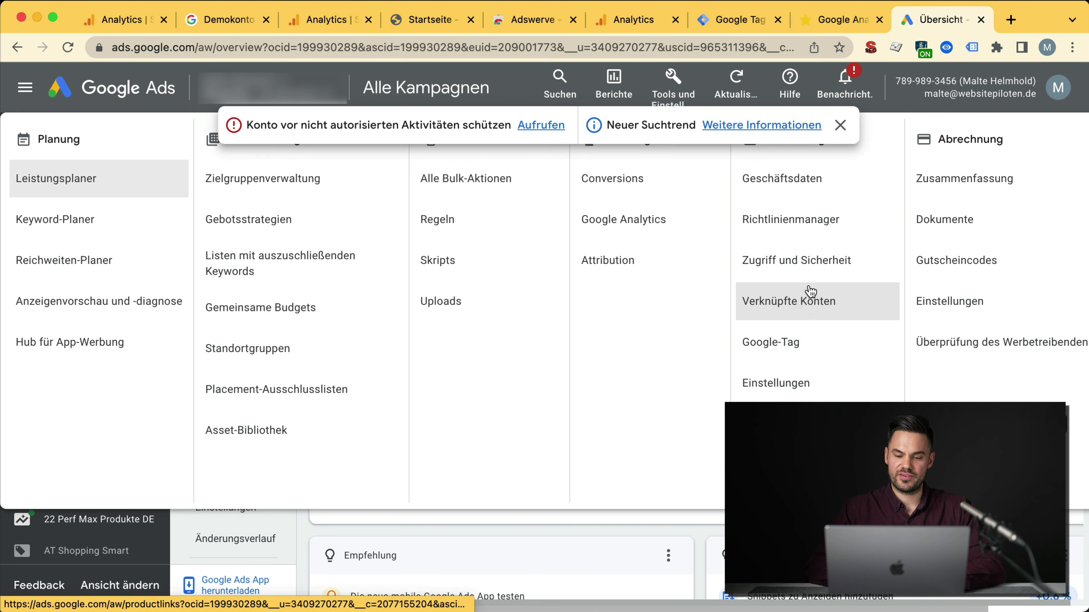
# Step: In Google Ads, review the linked GA4 and Firebase properties on the linked accounts page
pyautogui.click(806, 306)
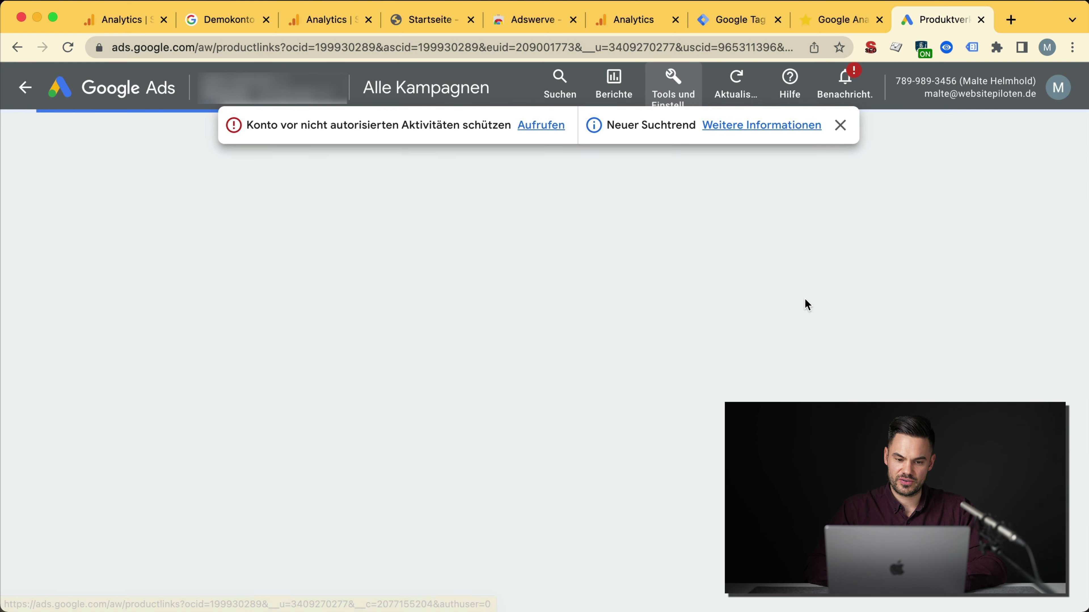
pyautogui.click(841, 125)
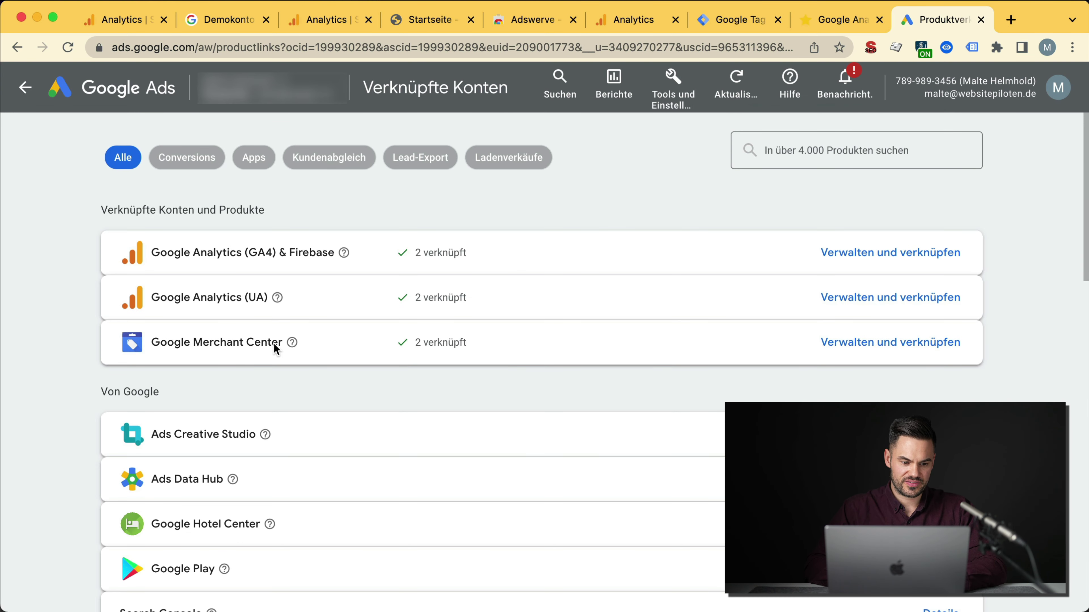
pyautogui.scroll(-2, 274, 348)
pyautogui.scroll(2, 275, 347)
pyautogui.scroll(-1, 272, 368)
pyautogui.scroll(-1, 273, 370)
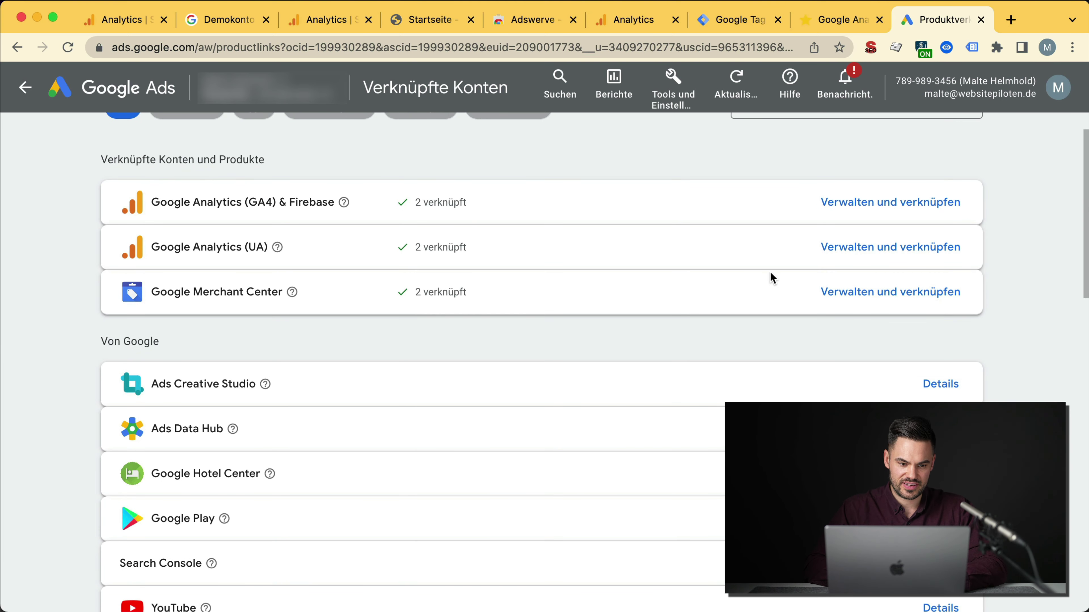
pyautogui.click(928, 209)
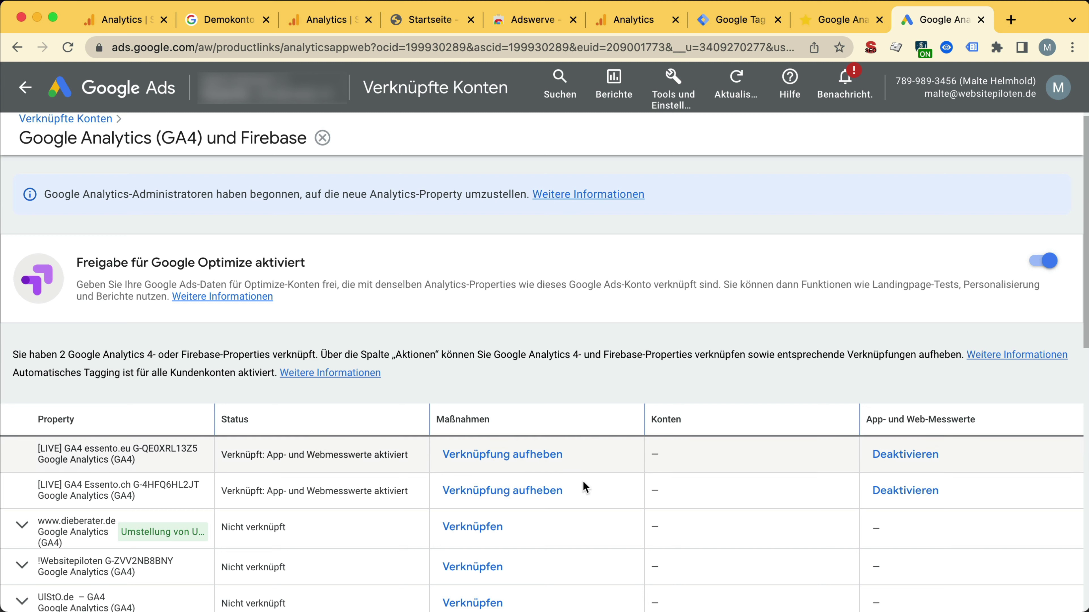
pyautogui.moveTo(134, 459); pyautogui.dragTo(48, 448)
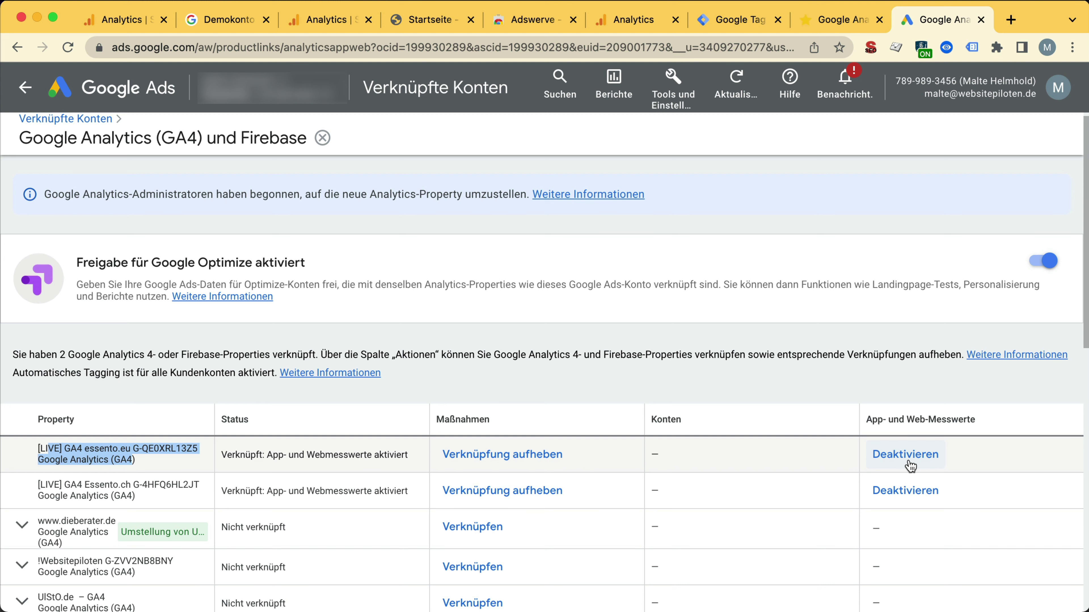
pyautogui.scroll(1, 910, 466)
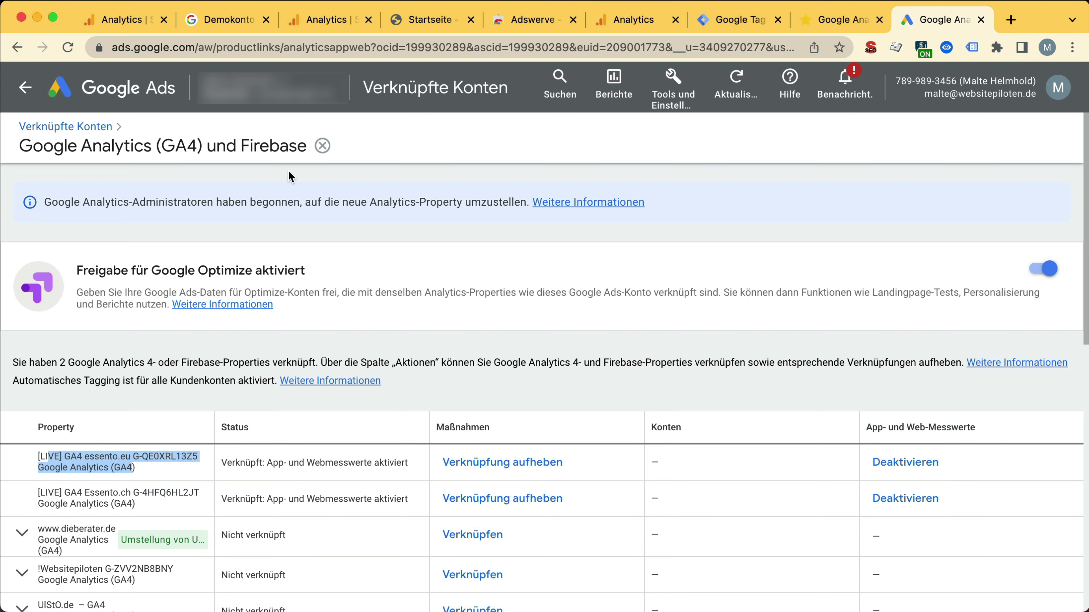
# Step: In campaign 22 Essento Brand CH, review the Google Analytics GA4 metrics in the keyword column editor
pyautogui.click(15, 99)
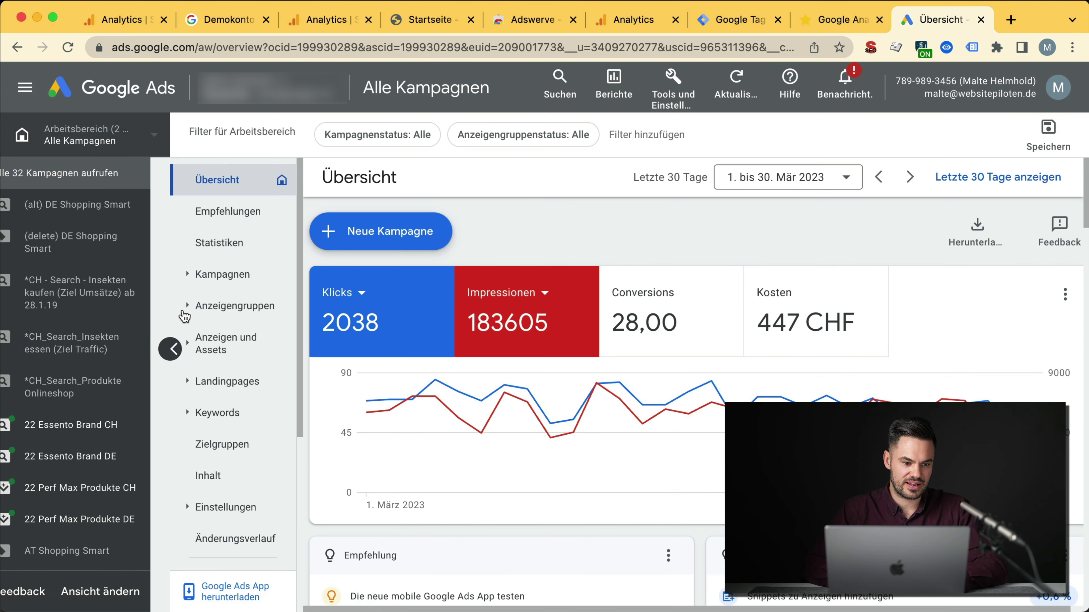
pyautogui.click(86, 423)
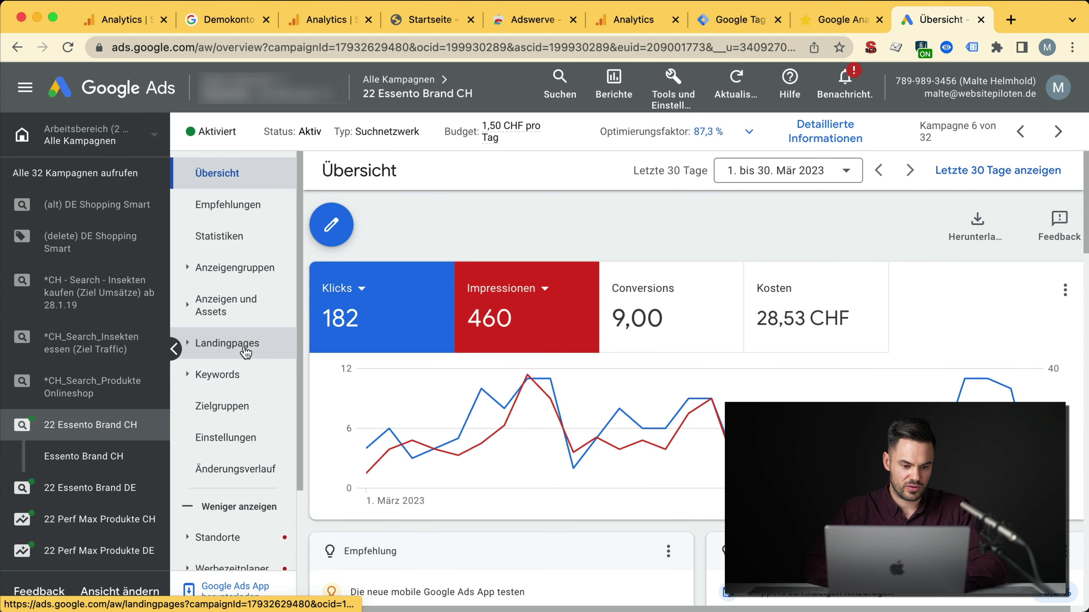
pyautogui.click(247, 378)
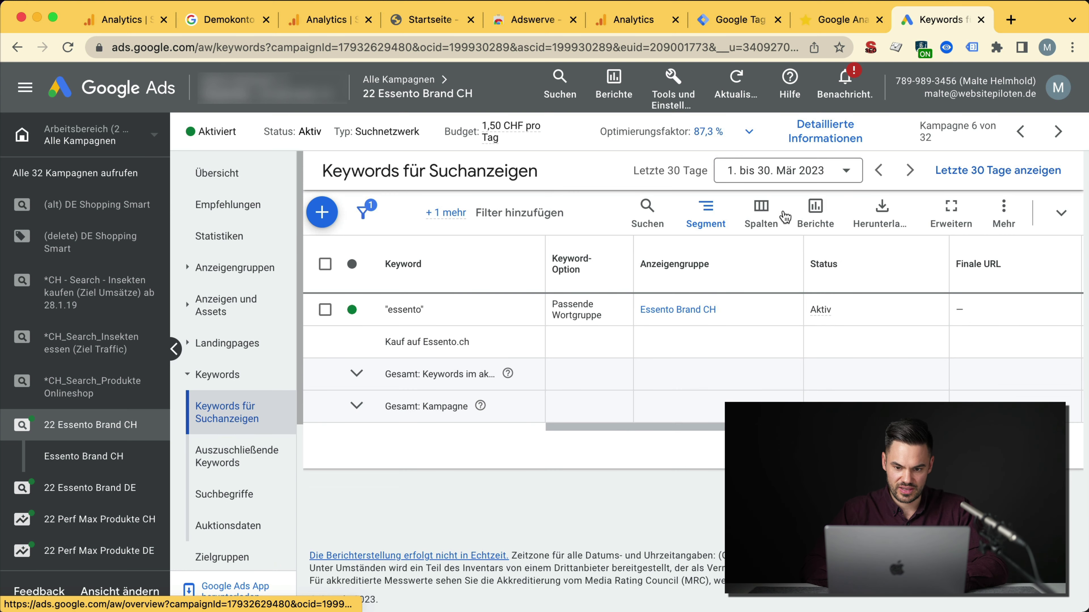
pyautogui.click(761, 212)
pyautogui.click(761, 252)
pyautogui.scroll(-5, 468, 386)
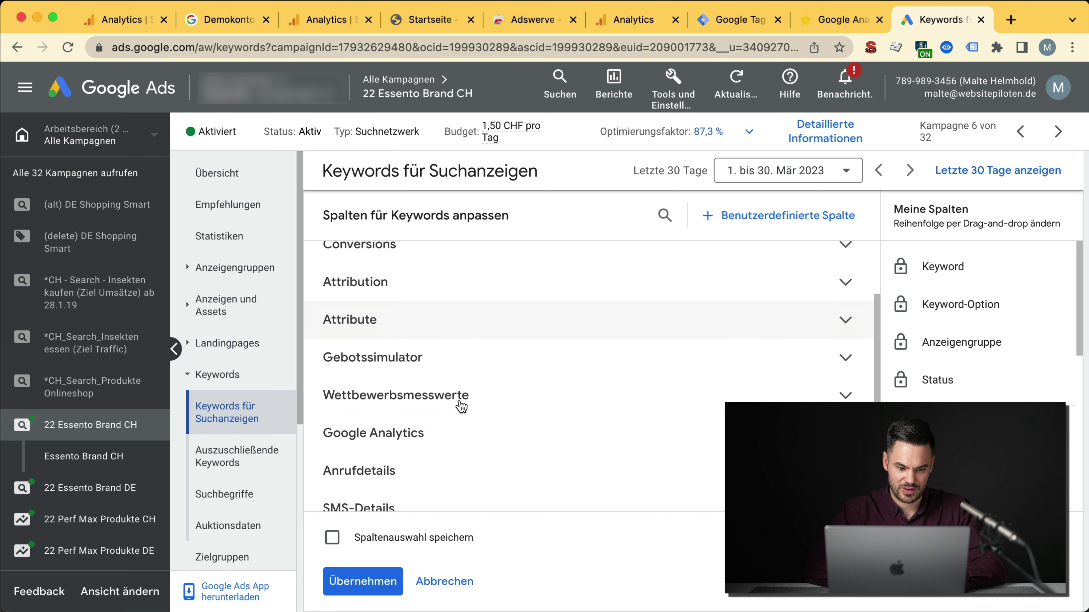
pyautogui.click(444, 369)
pyautogui.scroll(-2, 452, 429)
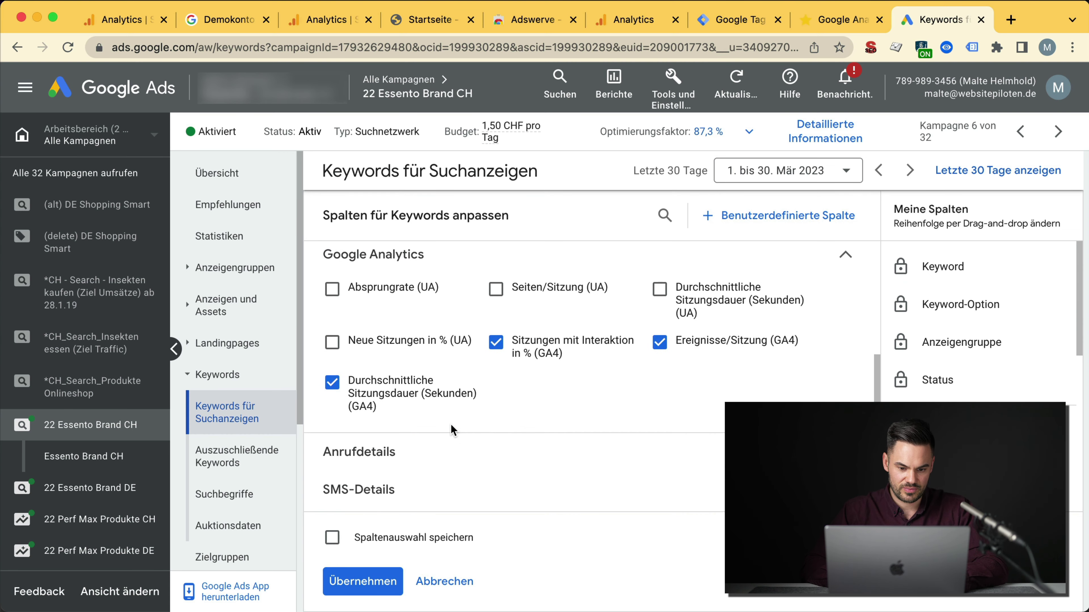
pyautogui.moveTo(367, 412)
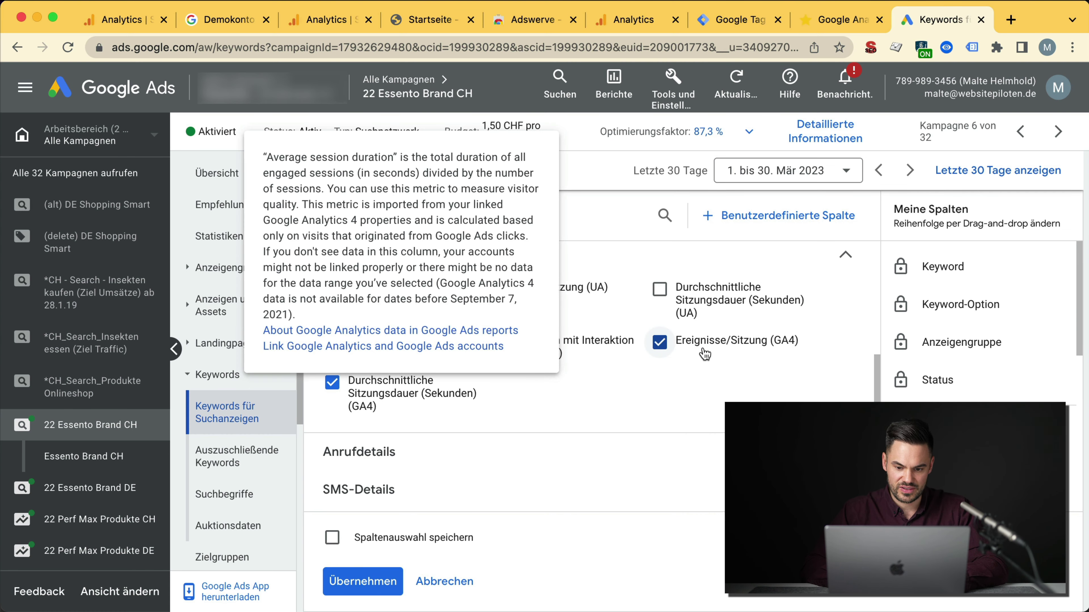
pyautogui.moveTo(704, 350)
pyautogui.moveTo(549, 358)
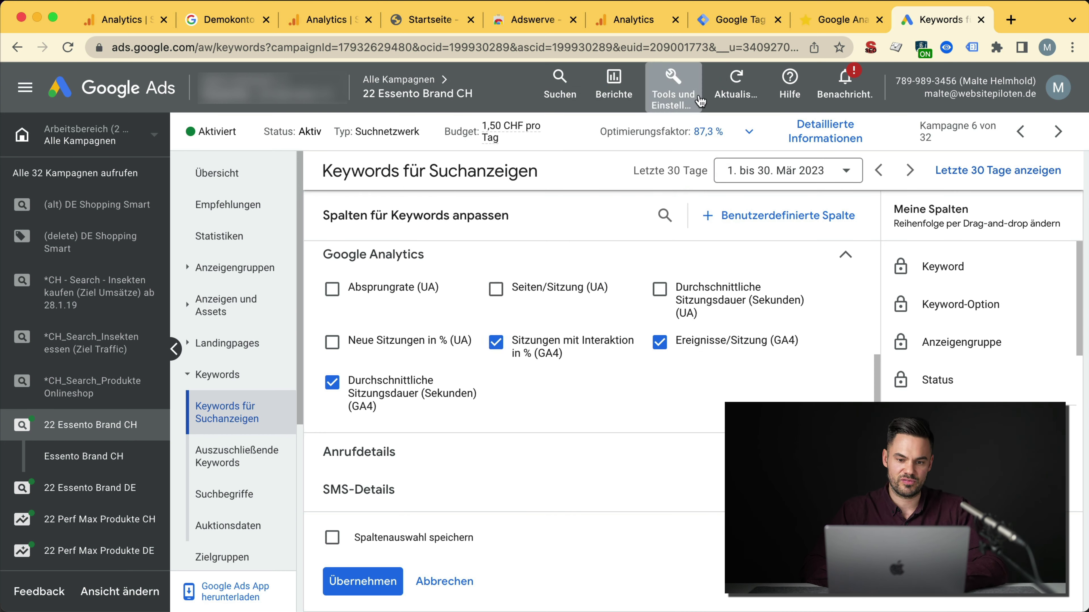
pyautogui.click(674, 80)
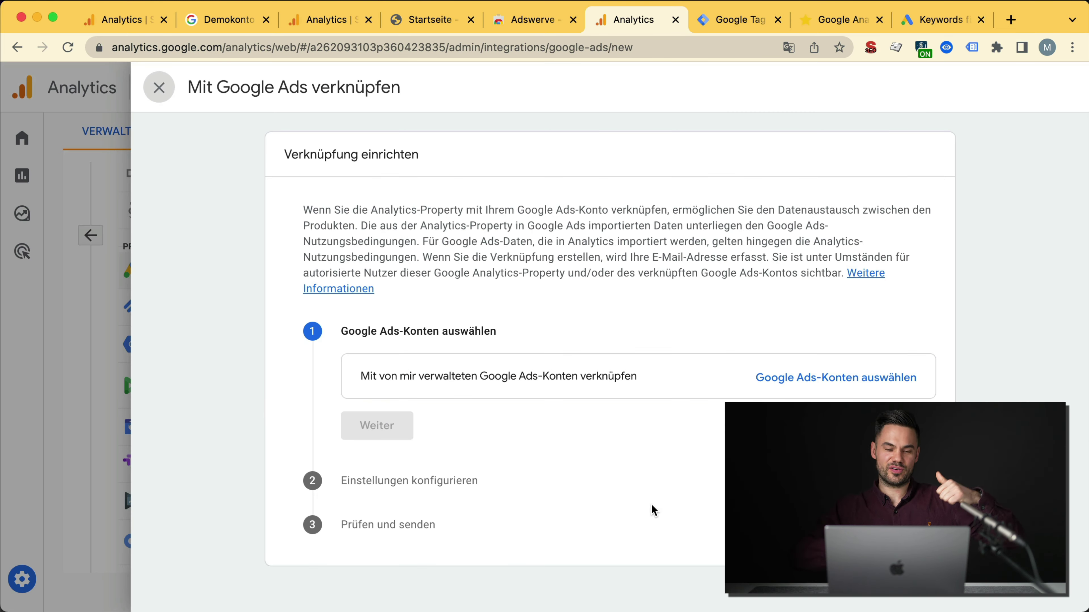
# Step: Cancel the Google Ads link setup and confirm Search Console-Verknüpfungen has no links yet
pyautogui.click(162, 95)
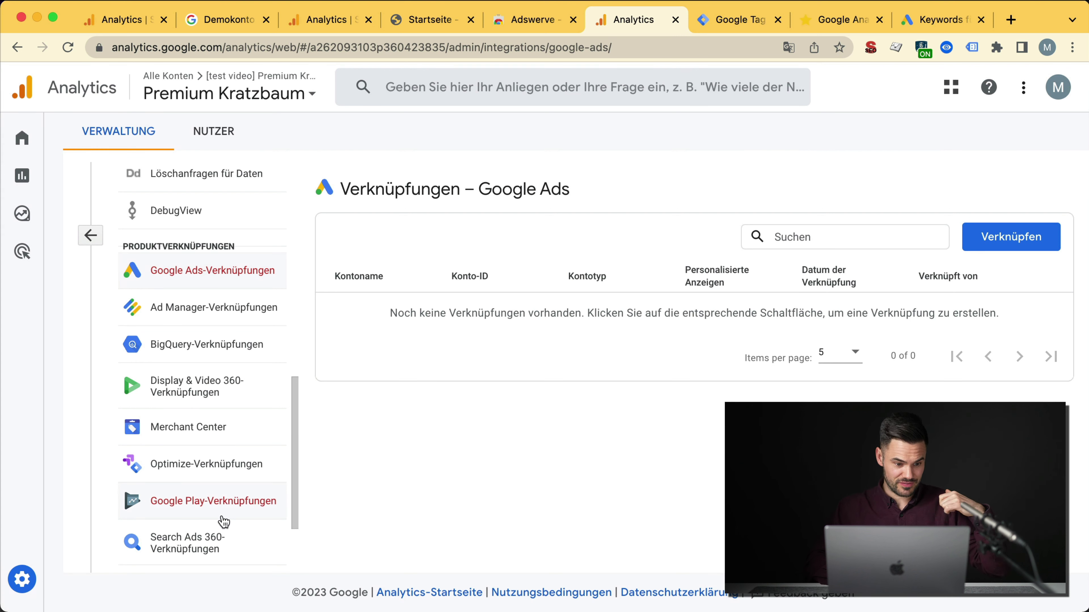
pyautogui.scroll(-3, 207, 413)
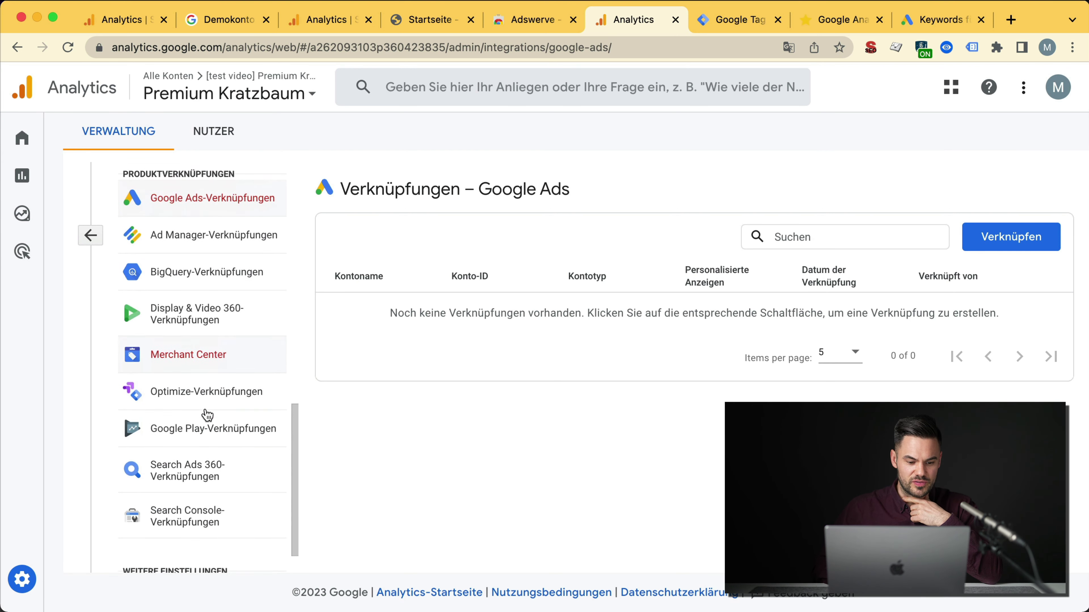
pyautogui.click(177, 489)
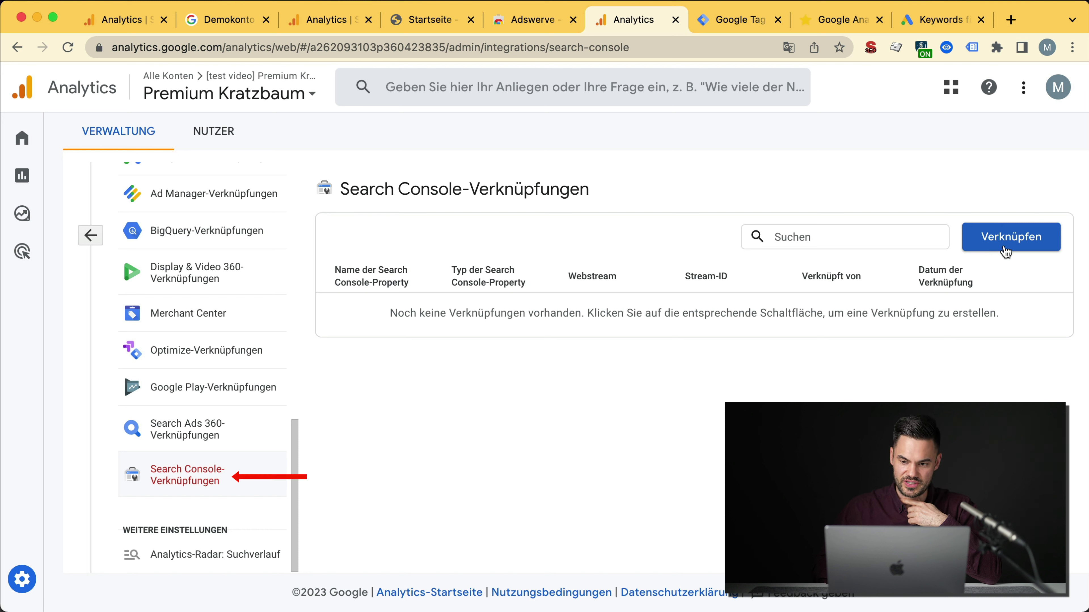
pyautogui.tripleClick(717, 315)
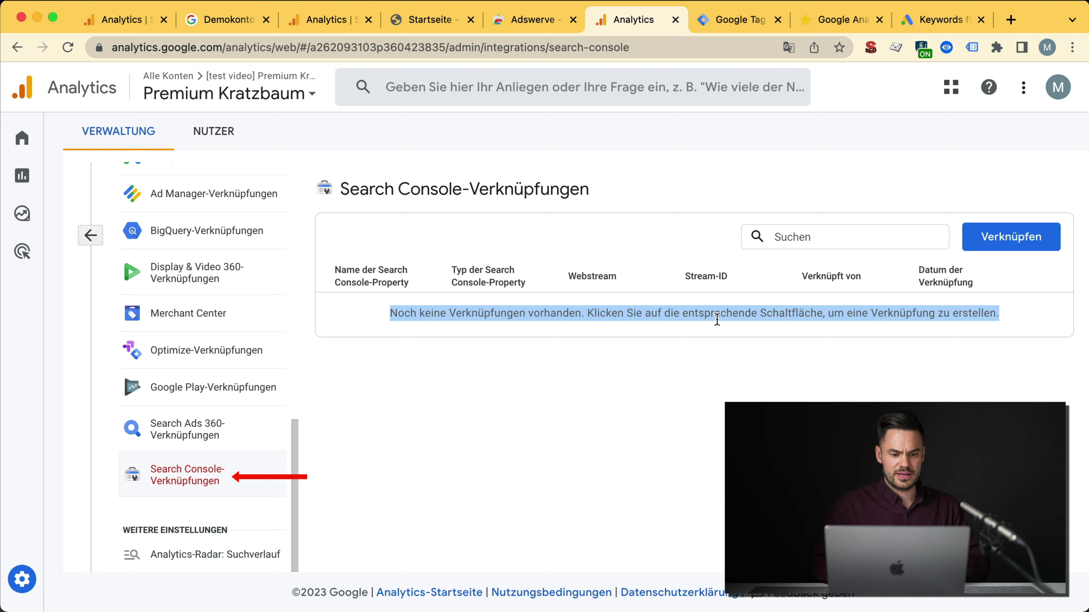
pyautogui.click(90, 236)
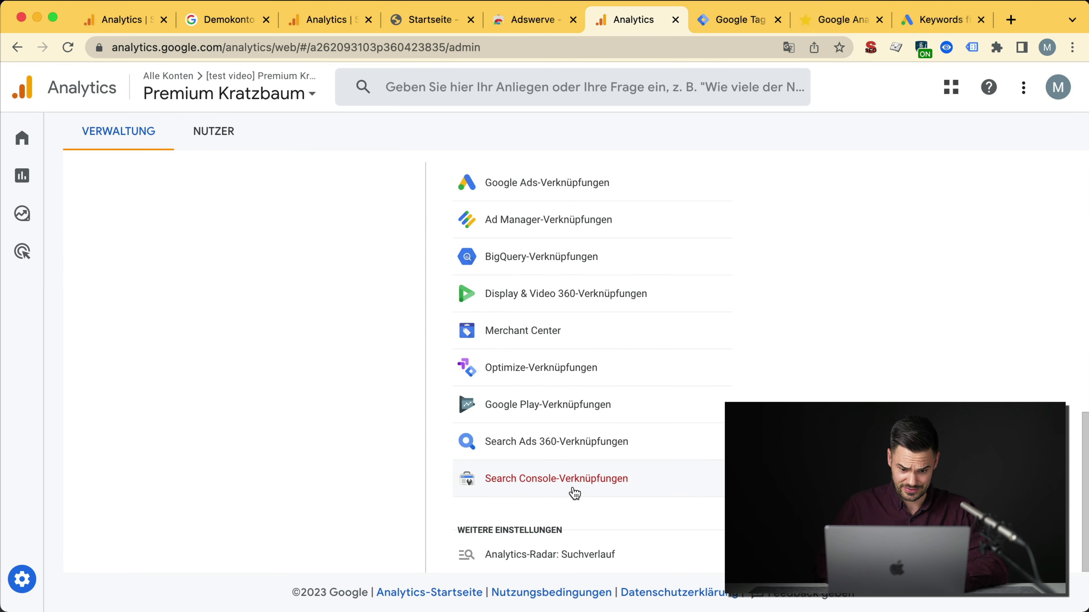
pyautogui.click(841, 19)
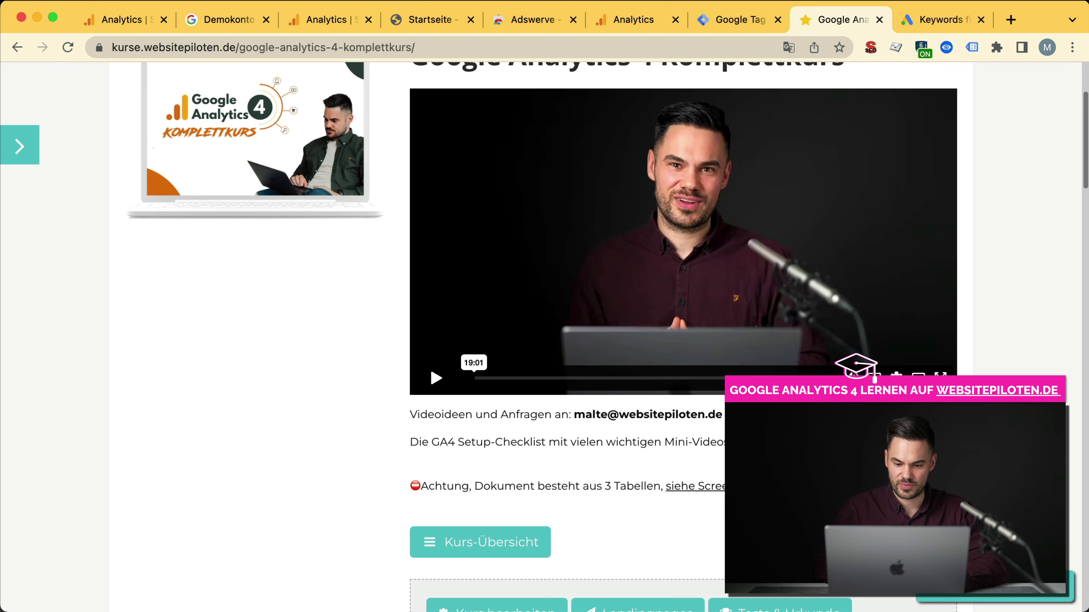
# Step: In the GA4 checklist, tick the E-Commerce task and Grund-Setup's Wichtige Tools verknüpfen, then close it
pyautogui.click(793, 442)
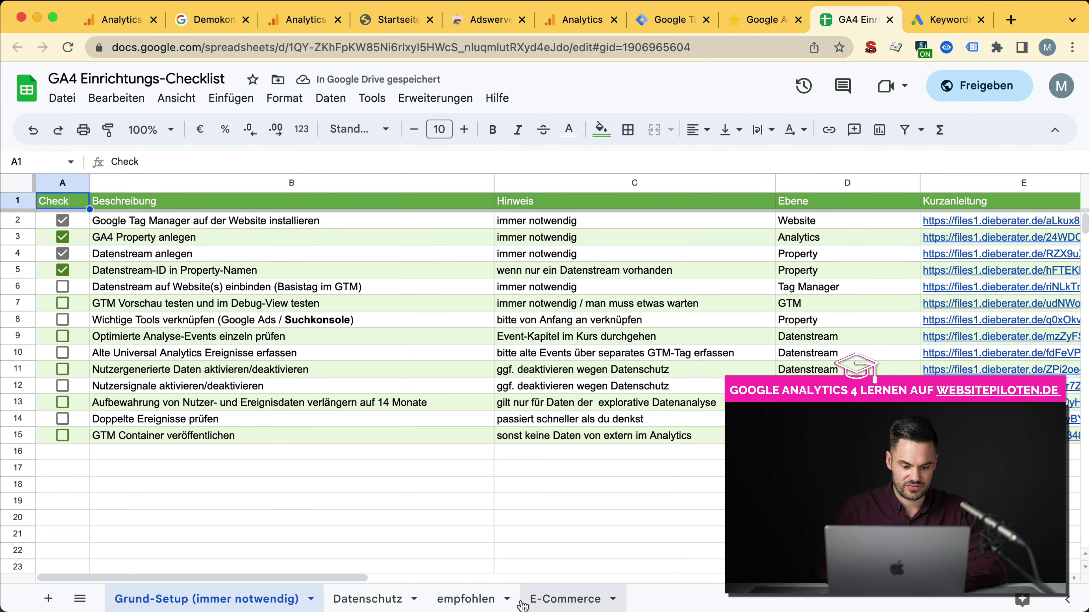
pyautogui.click(563, 600)
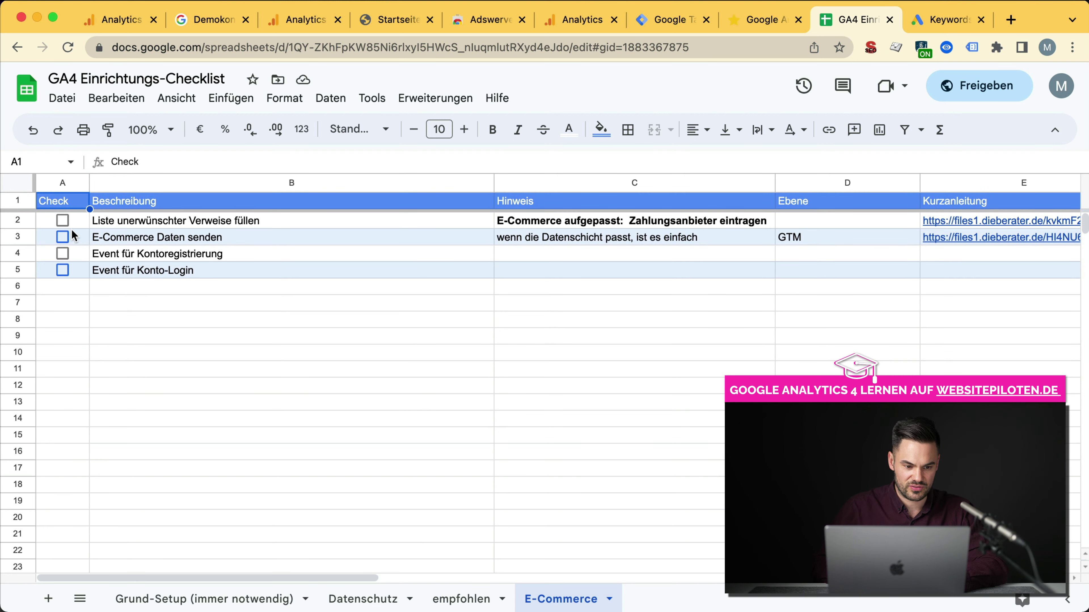
pyautogui.click(62, 236)
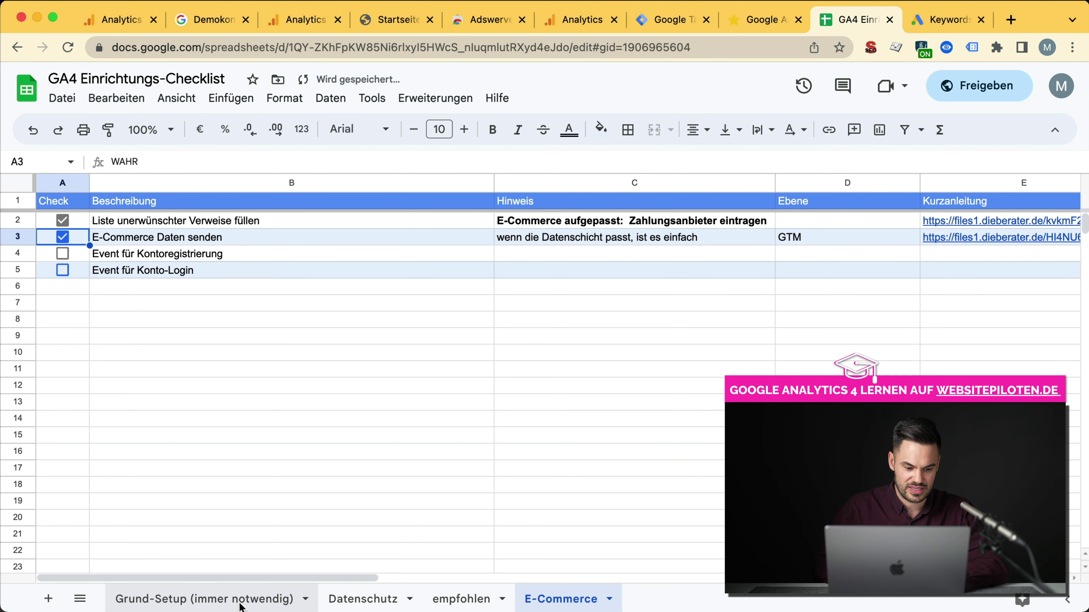
pyautogui.click(241, 601)
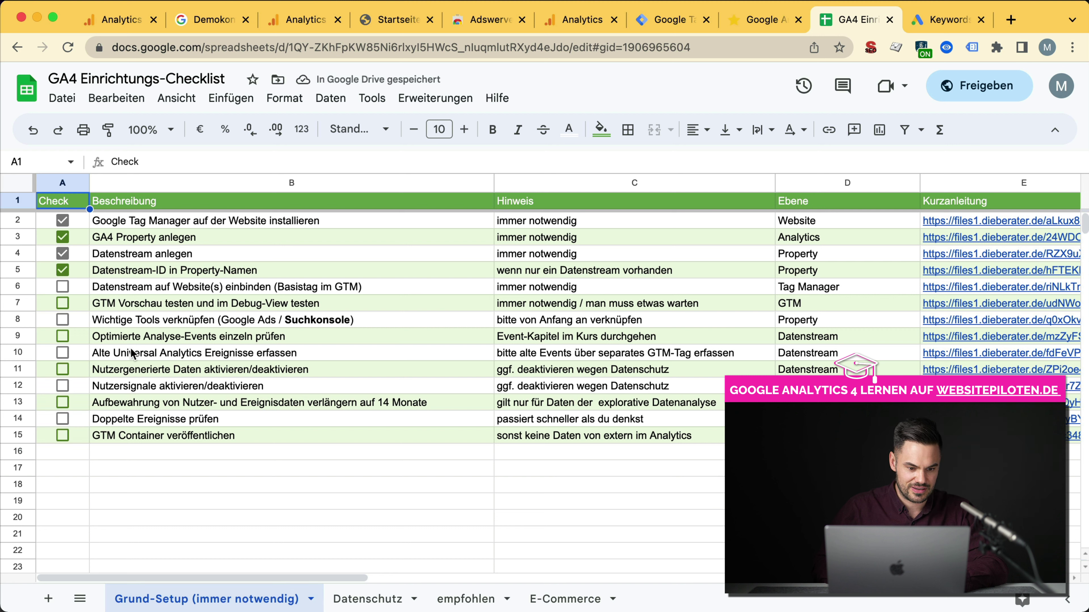
pyautogui.click(138, 356)
pyautogui.click(119, 326)
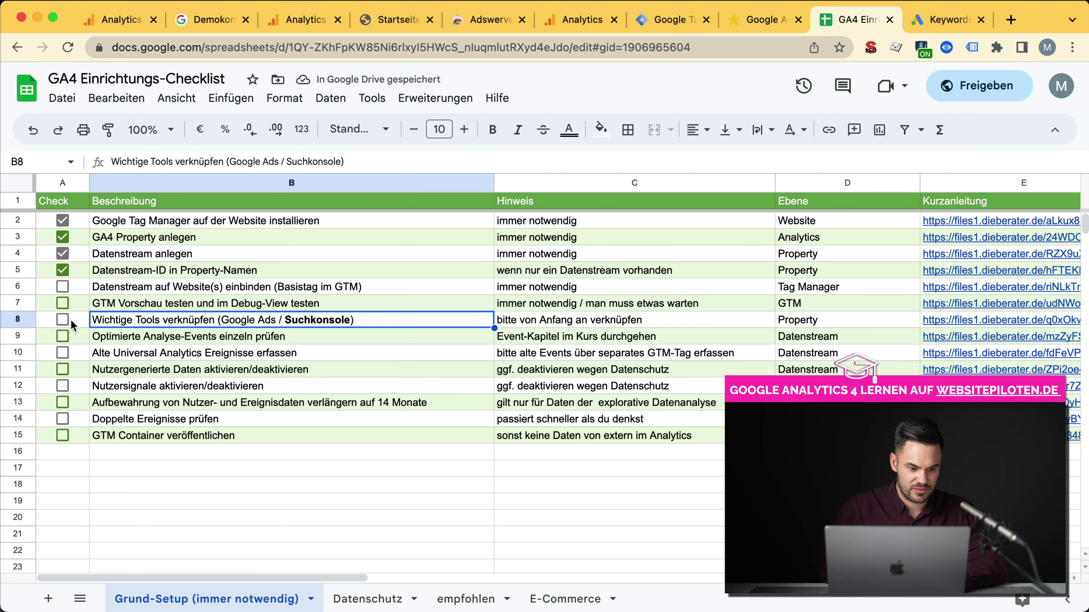
pyautogui.click(64, 320)
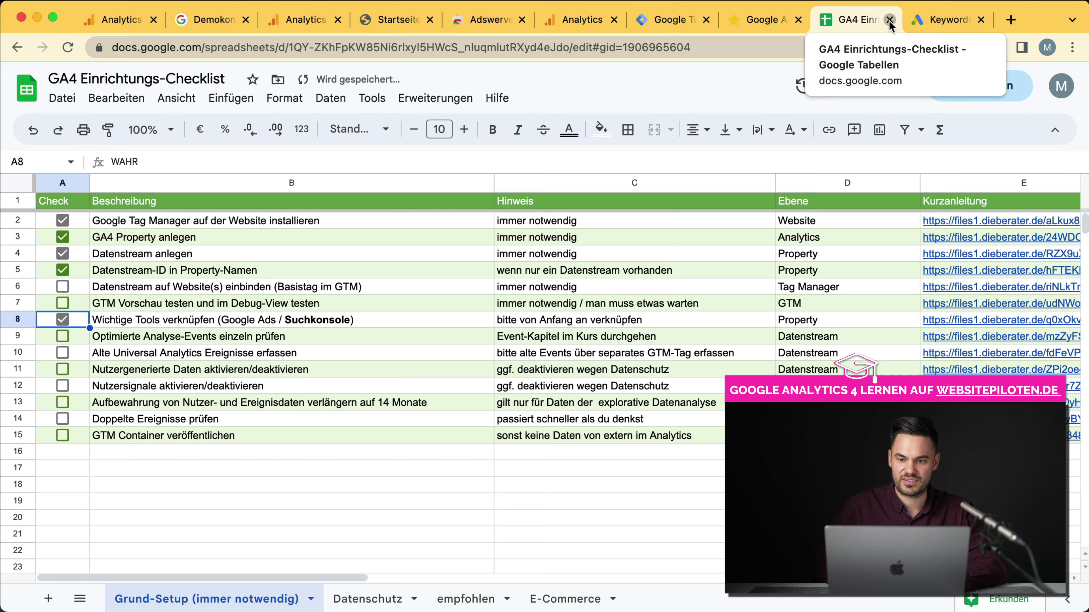
pyautogui.press('super+w')
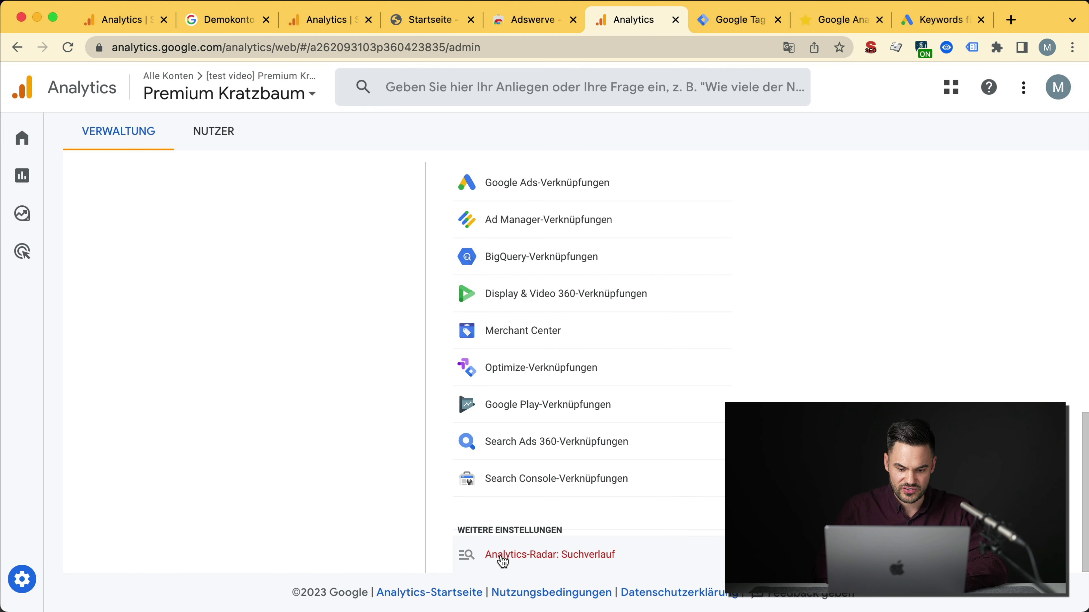
# Step: Search Analytics for 'zeig mir die heutigen besucher' and open the Nutzer snapshot result
pyautogui.click(538, 558)
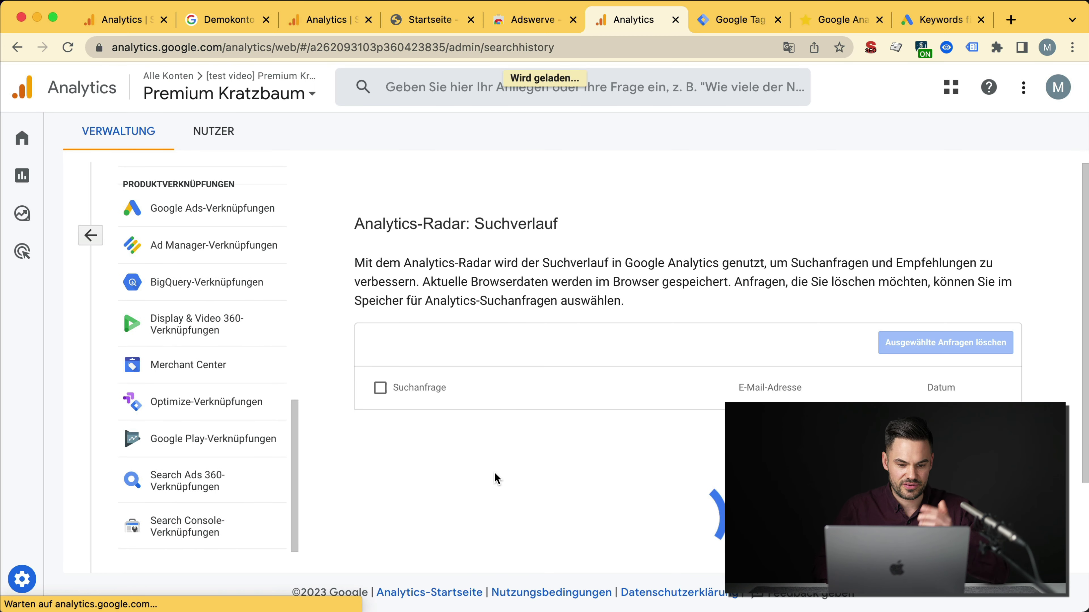
pyautogui.click(90, 236)
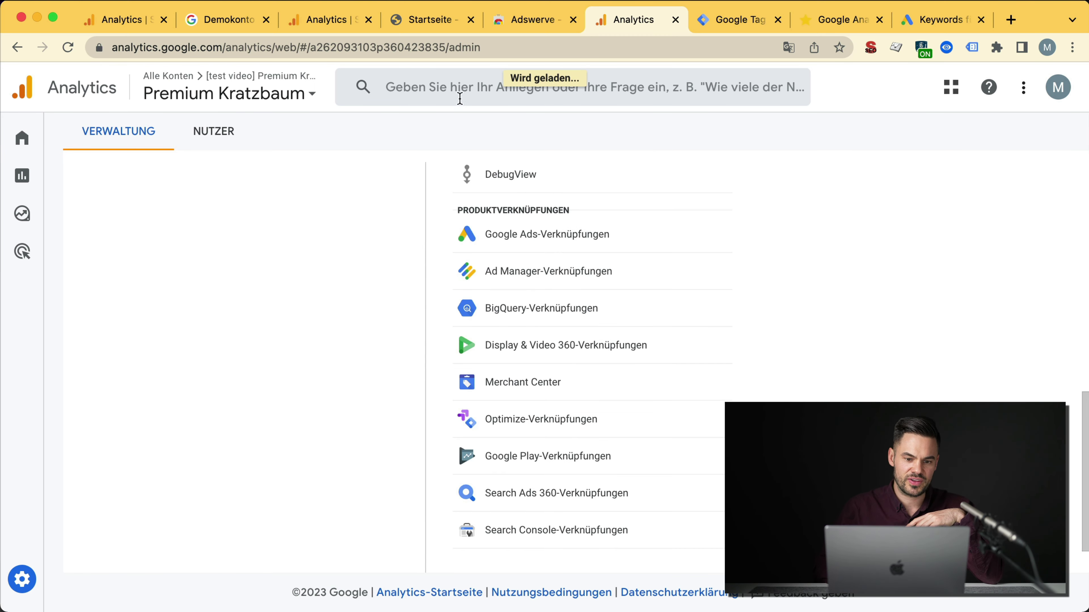
pyautogui.click(460, 94)
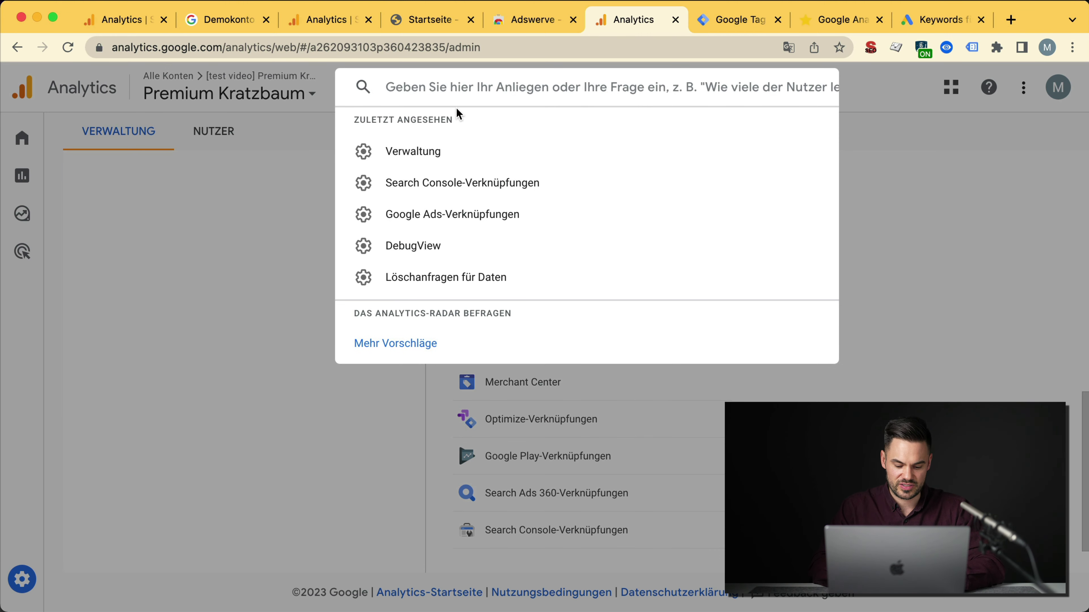
pyautogui.write('zeig mir die')
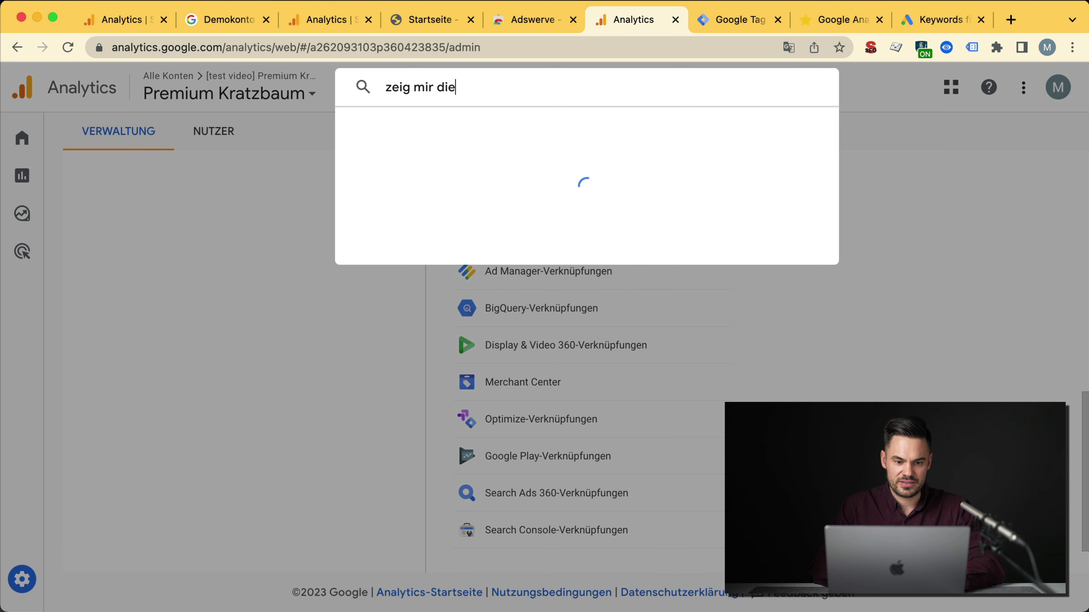
pyautogui.write(' heutigen besucher')
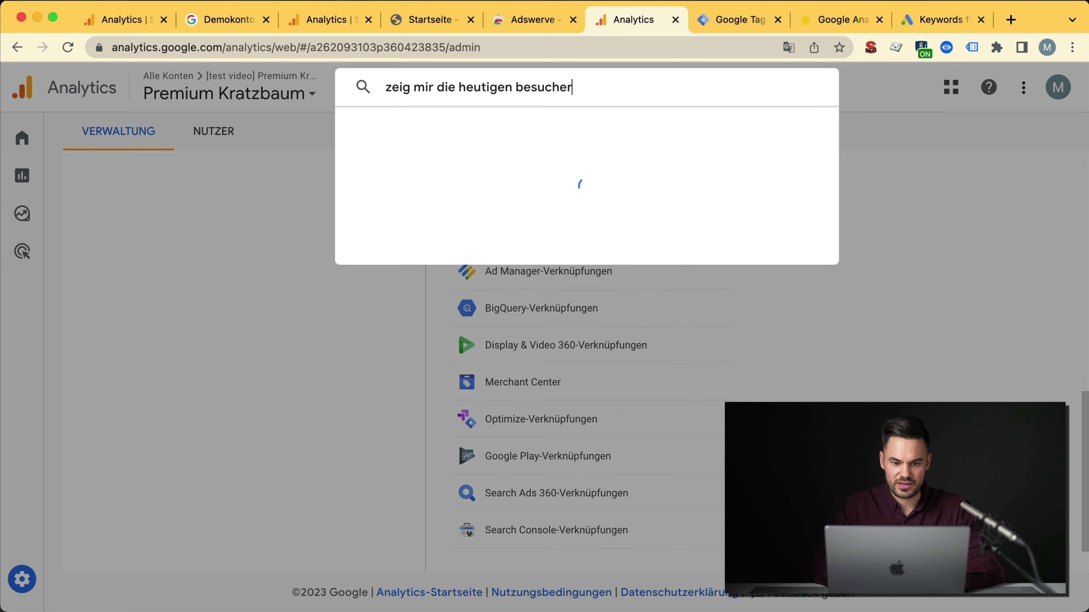
pyautogui.click(425, 134)
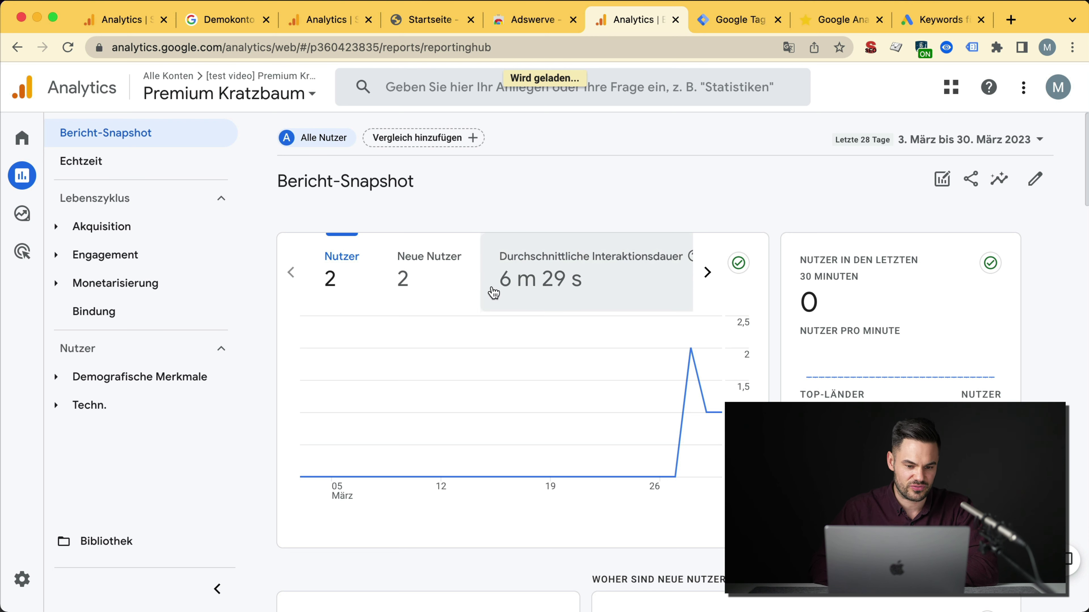
# Step: Go to Expl. Datenanalyse in the left navigation to start a blank exploration
pyautogui.moveTo(45, 254)
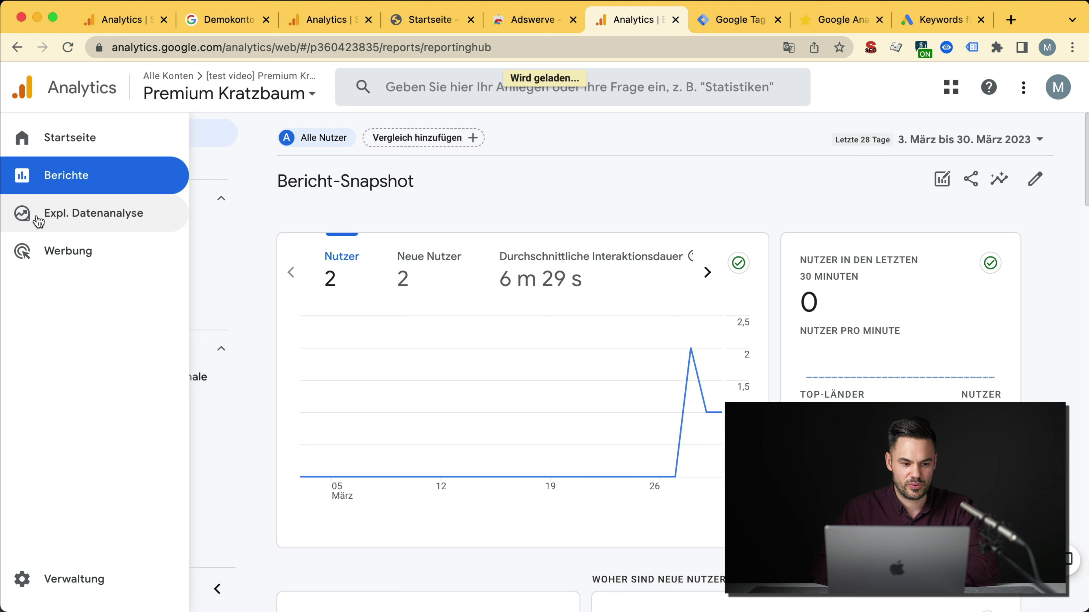
pyautogui.click(51, 221)
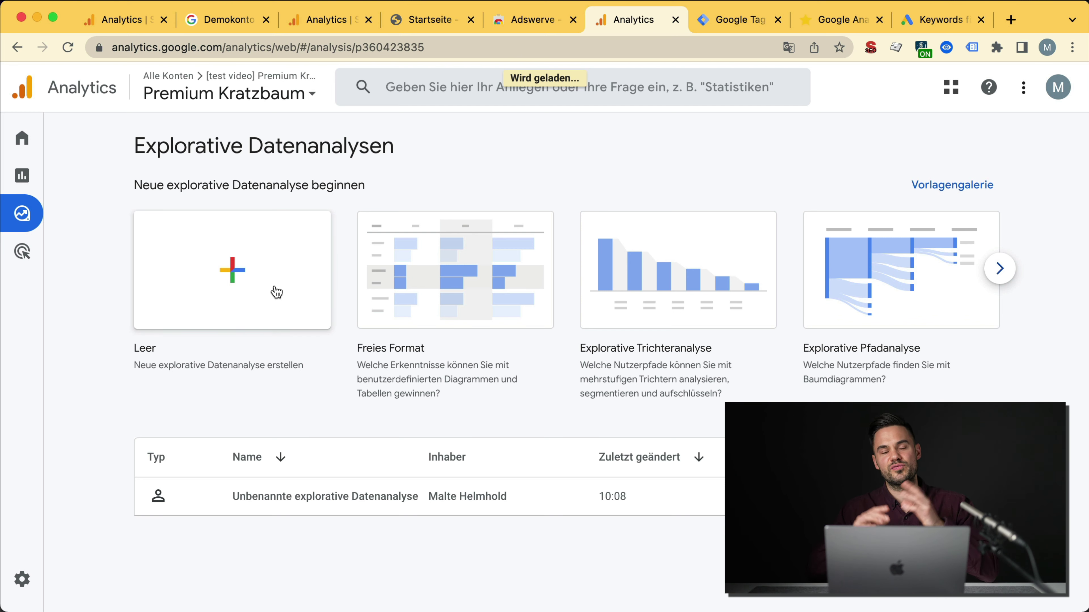
pyautogui.moveTo(26, 585)
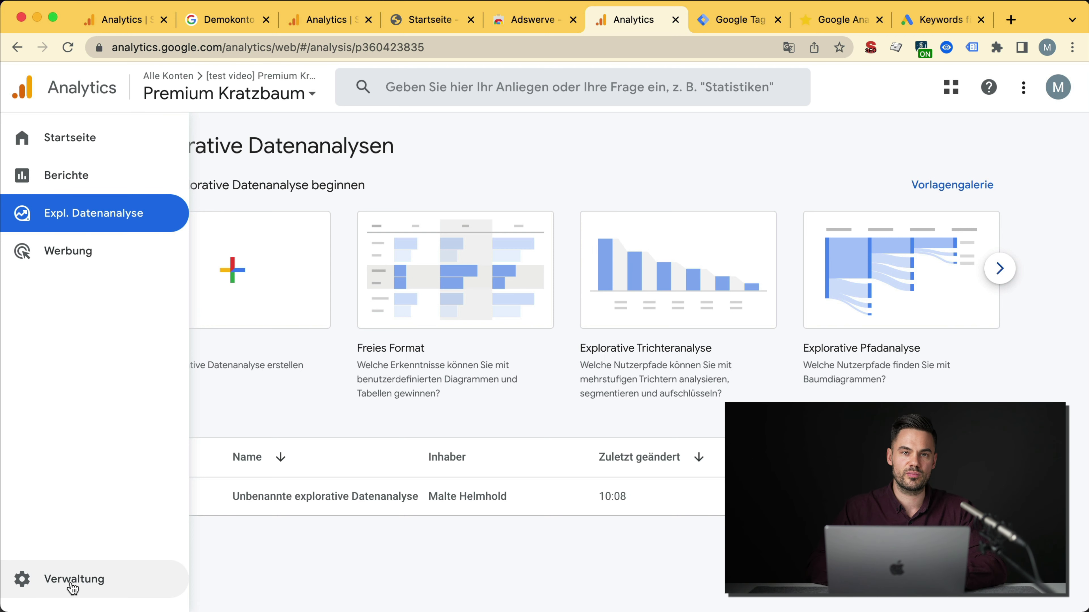
# Step: Create a new blank exploration using the Nutzer-Explorer technique
pyautogui.click(243, 274)
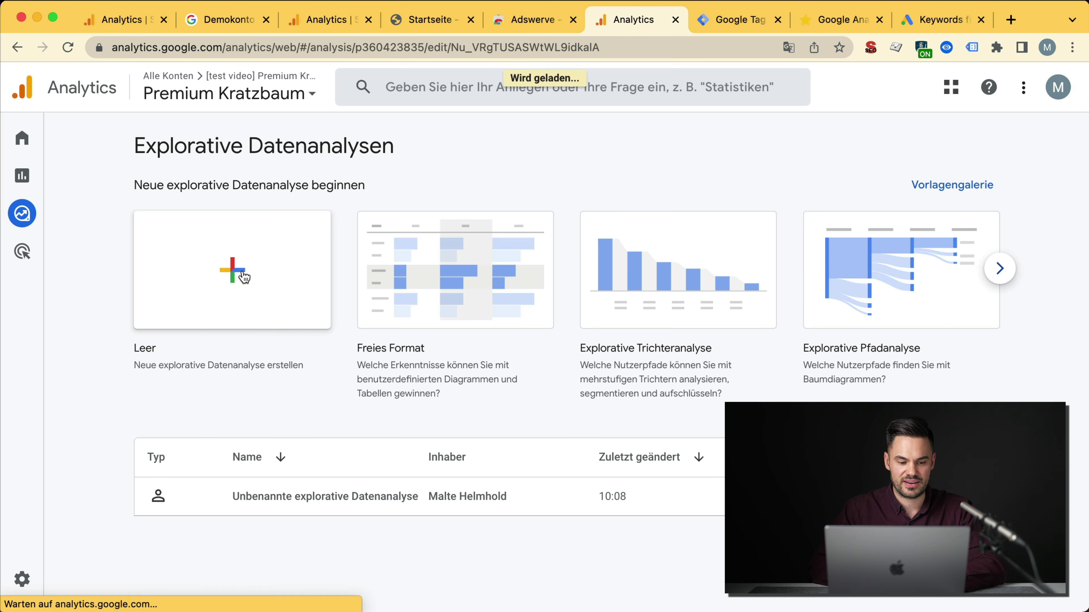
pyautogui.click(275, 198)
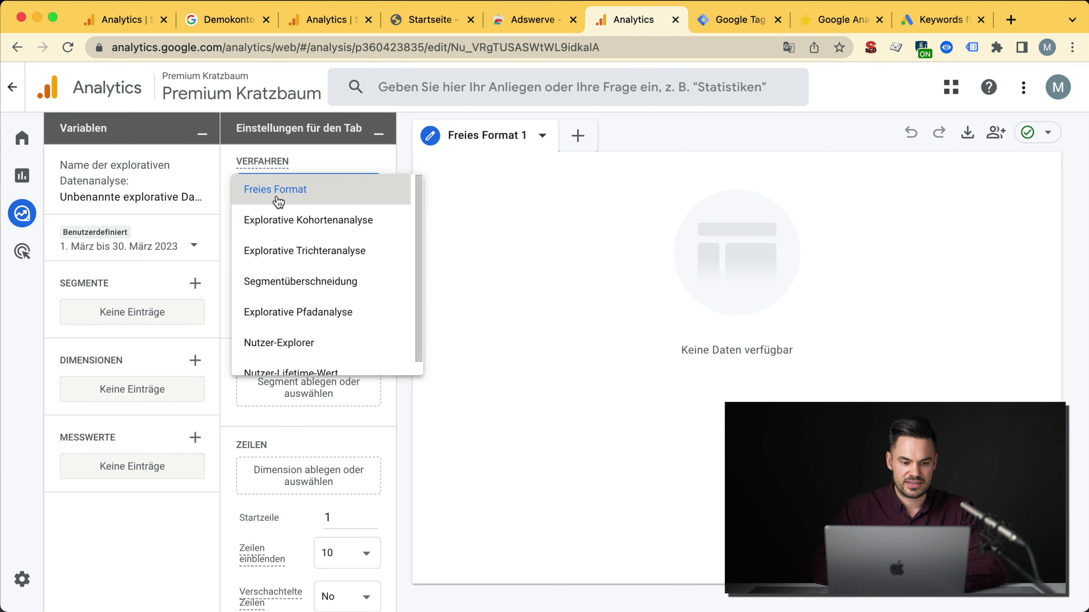
pyautogui.scroll(1, 290, 312)
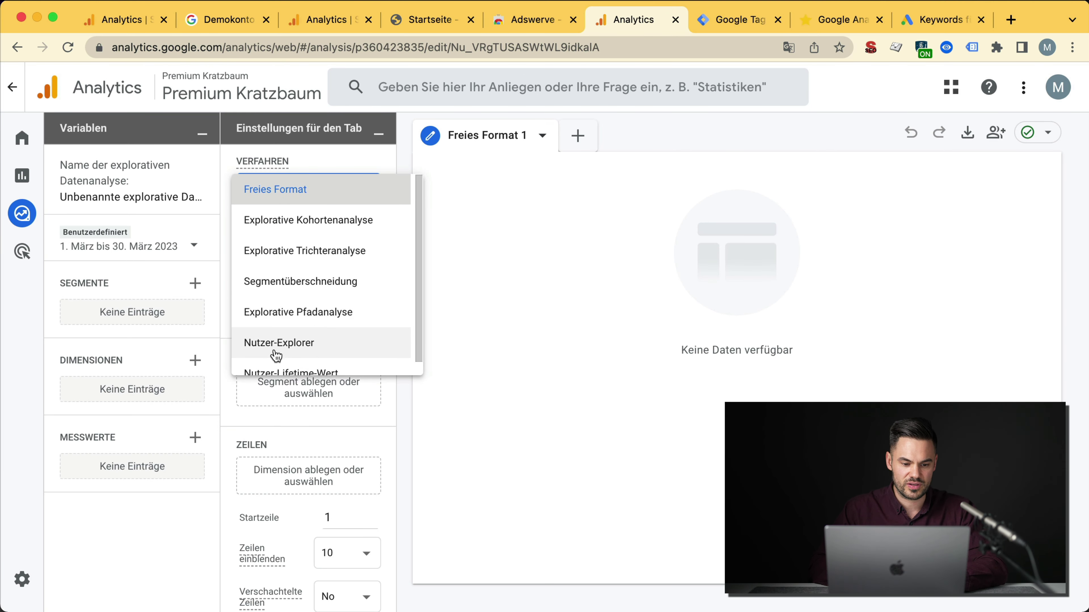
pyautogui.click(12, 87)
pyautogui.click(441, 263)
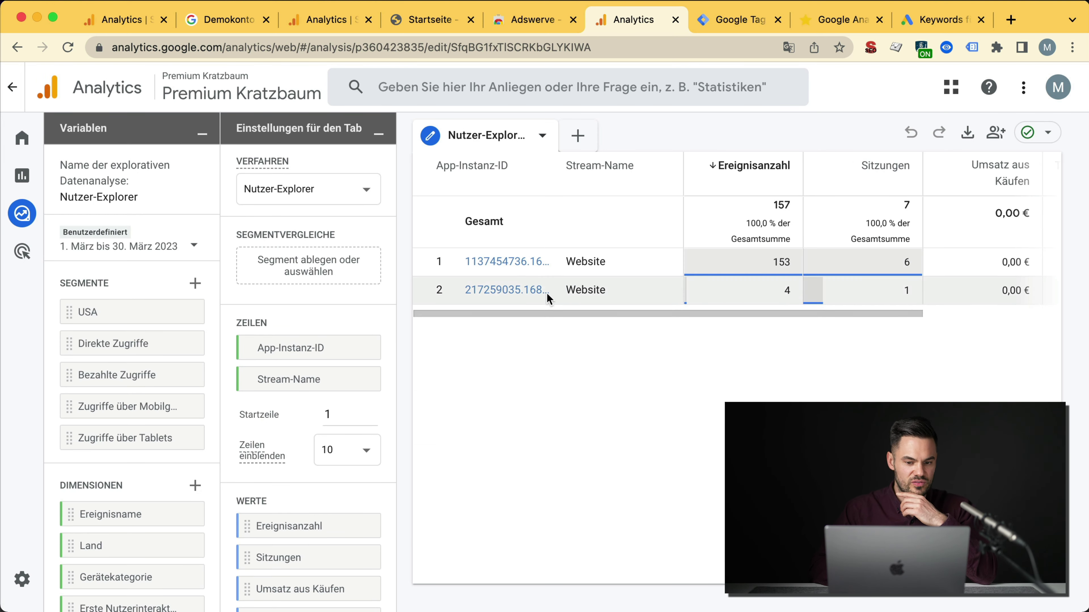
# Step: View the top user's activity timeline, collapse the 29. März group, and return to explorations
pyautogui.click(508, 261)
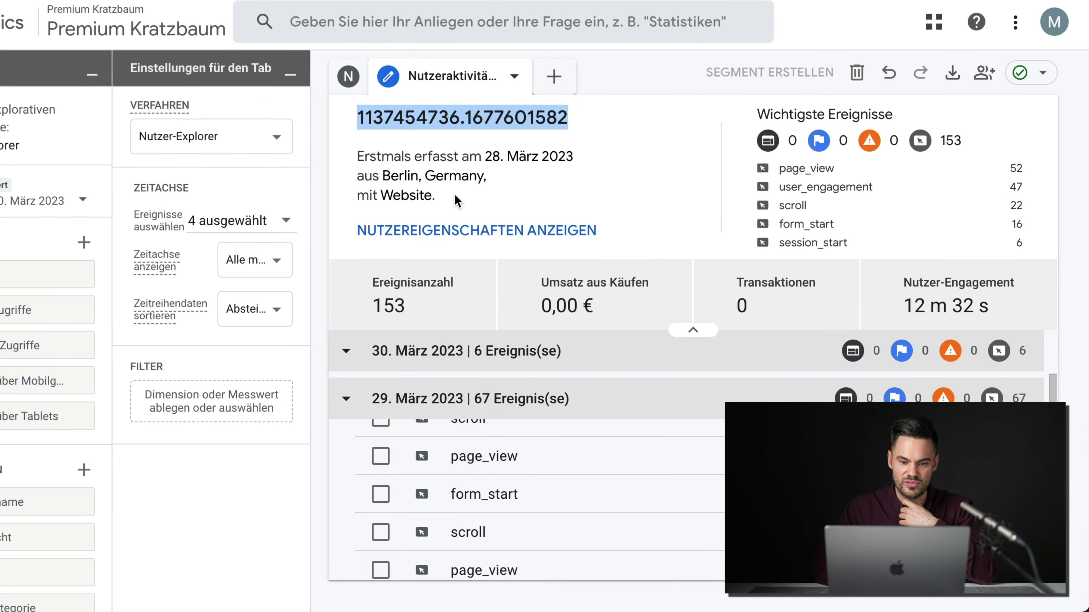
pyautogui.scroll(5, 425, 455)
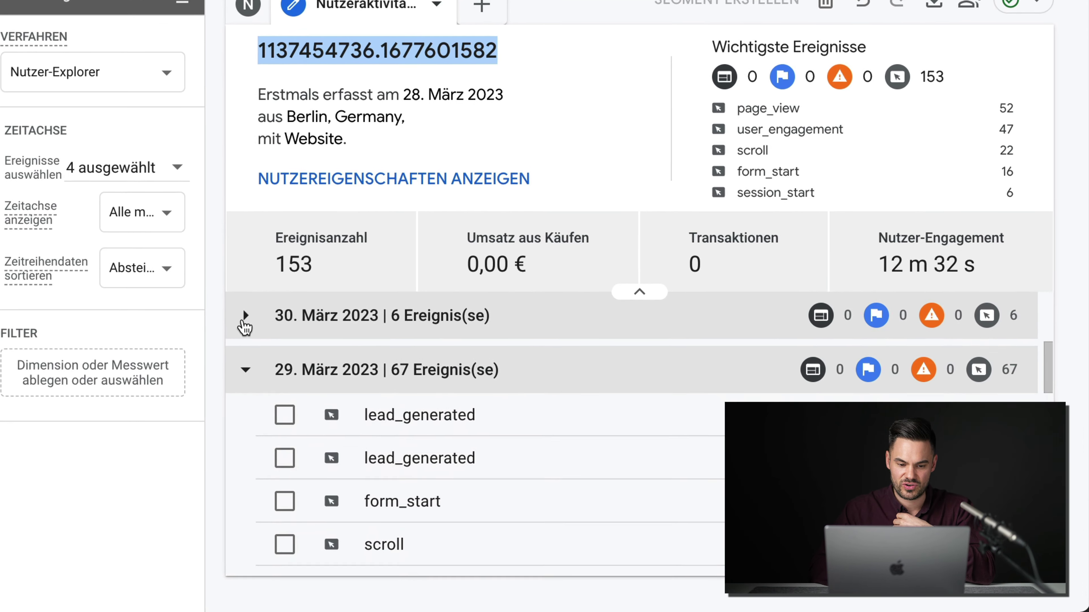
pyautogui.scroll(-2, 295, 378)
pyautogui.click(221, 308)
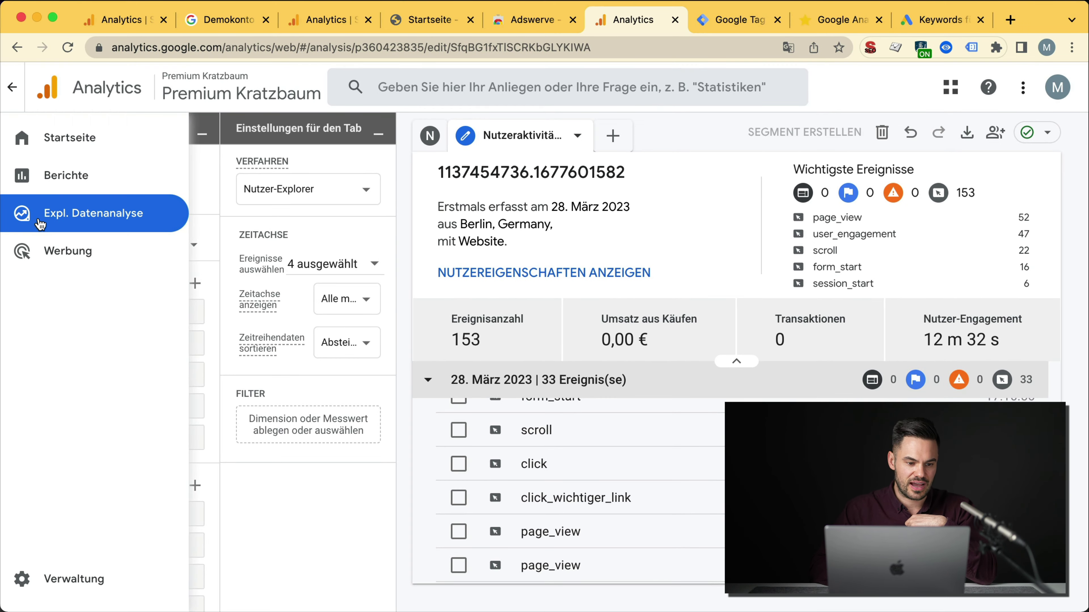
pyautogui.click(39, 221)
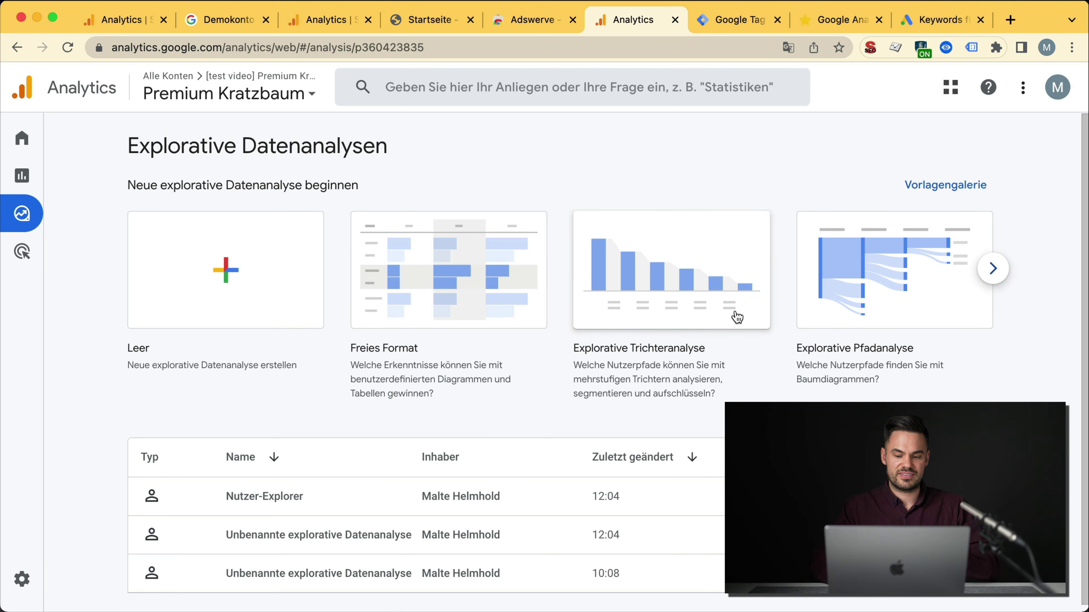
# Step: Share Nutzer-Explorer read-only with all property users, then reopen it
pyautogui.scroll(-1, 353, 503)
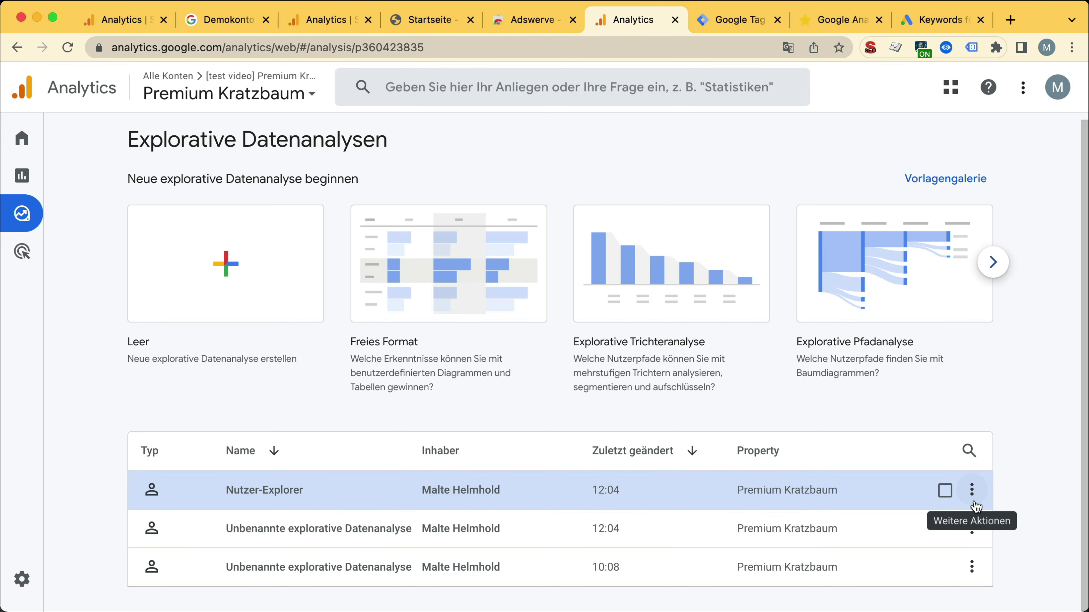
pyautogui.click(971, 491)
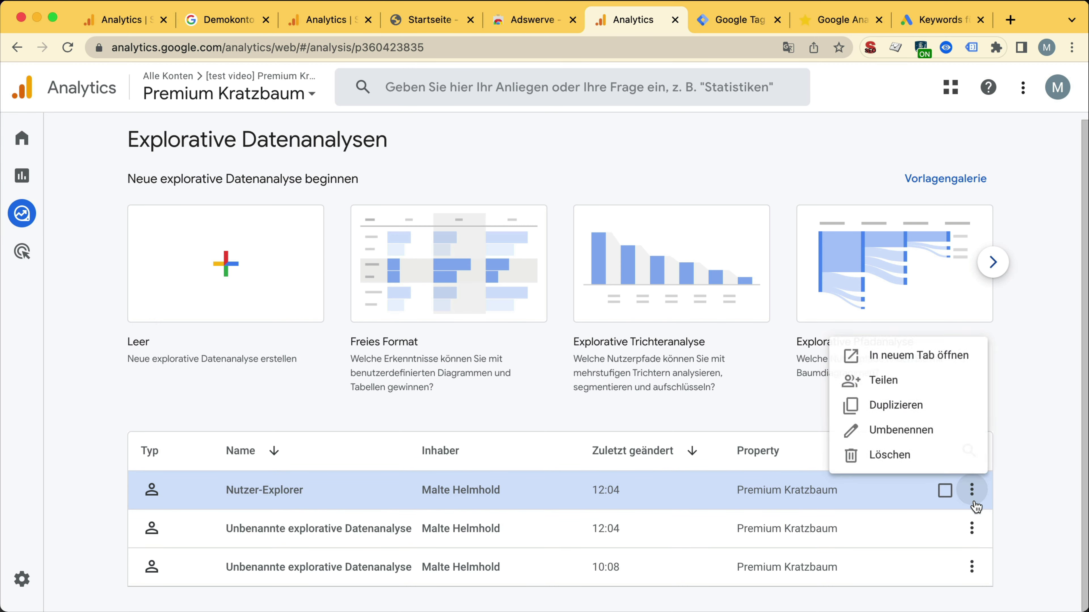
pyautogui.click(900, 391)
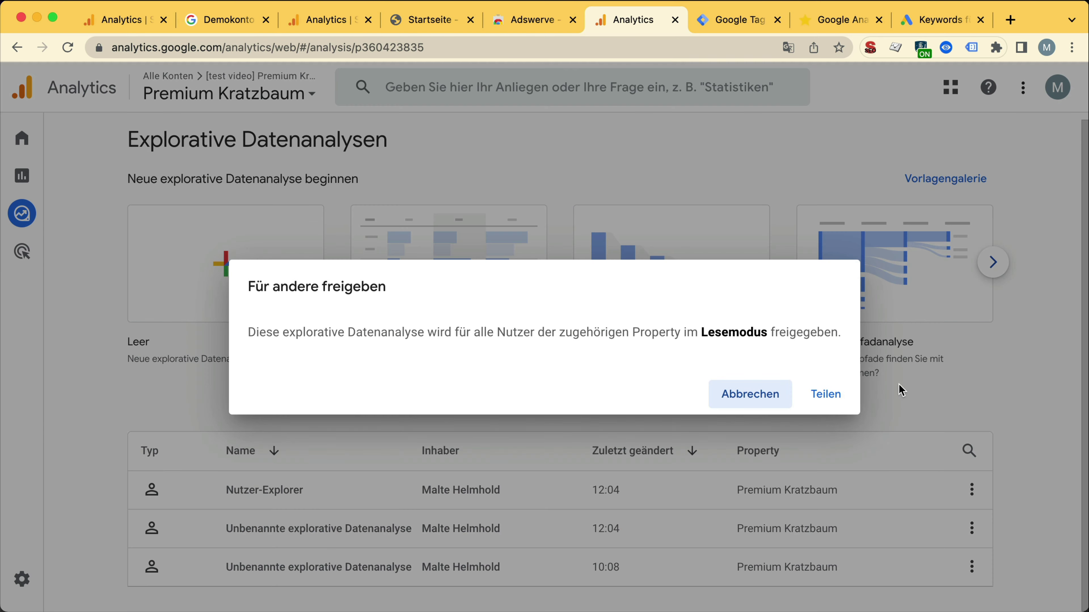
pyautogui.click(813, 392)
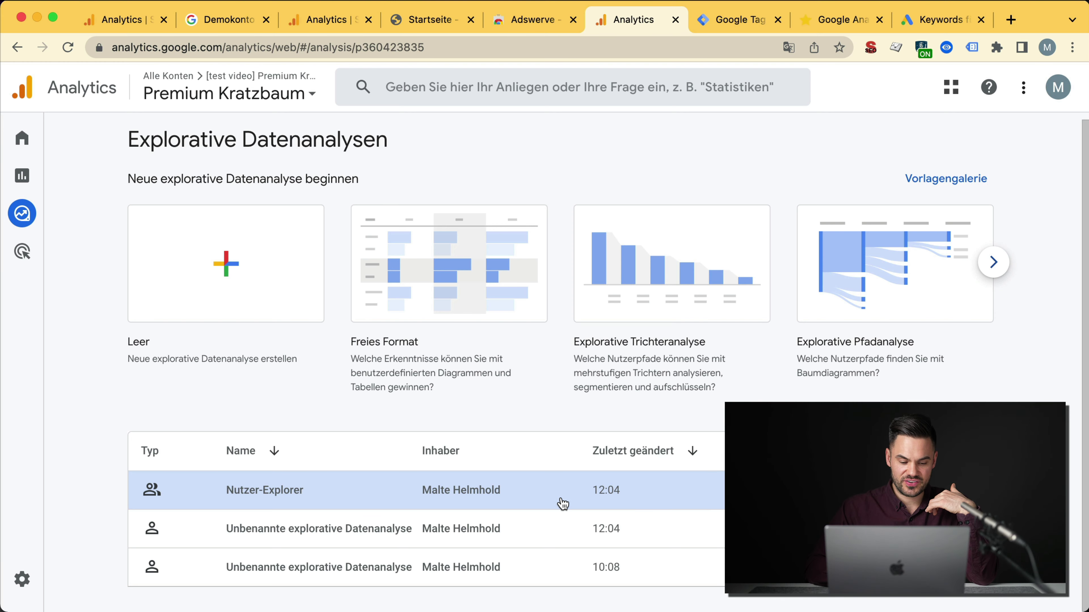
pyautogui.click(562, 503)
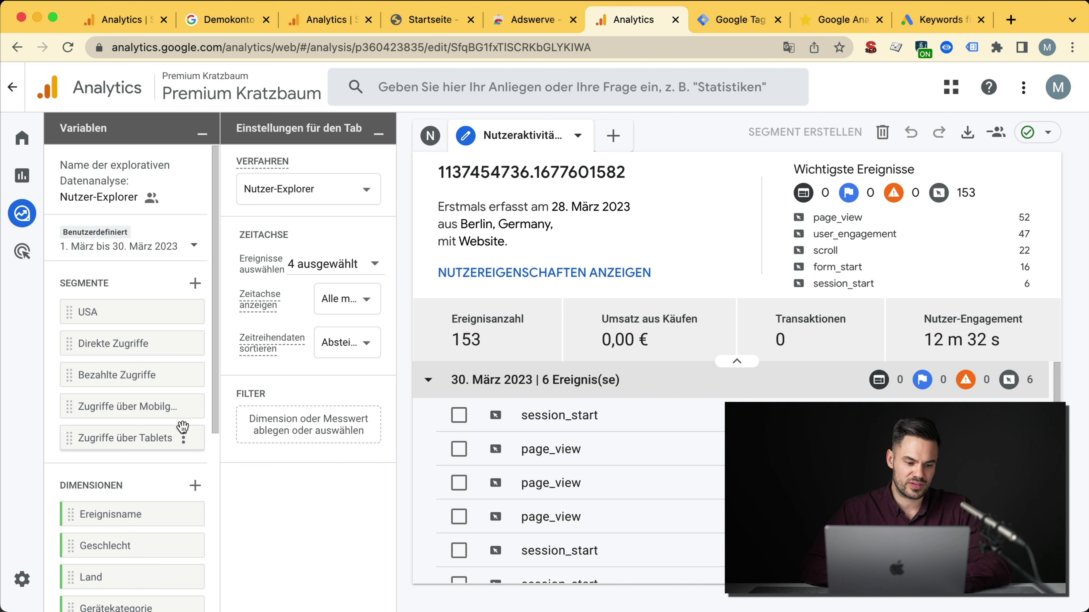
# Step: Return to the Berichte snapshot showing 2 users over the last 28 days
pyautogui.scroll(-2, 183, 427)
pyautogui.scroll(2, 183, 427)
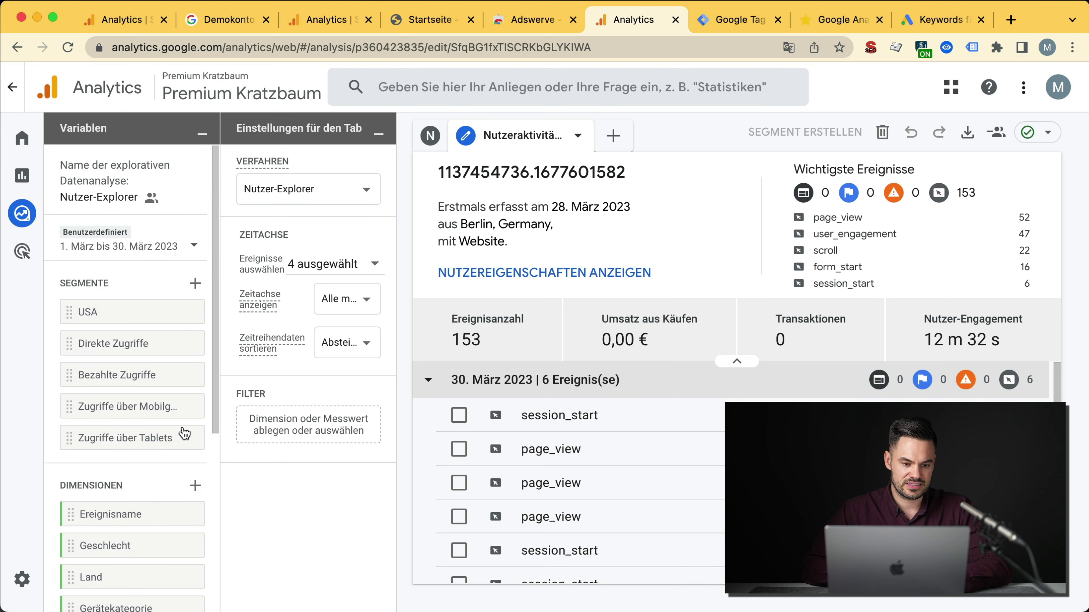
pyautogui.moveTo(45, 248)
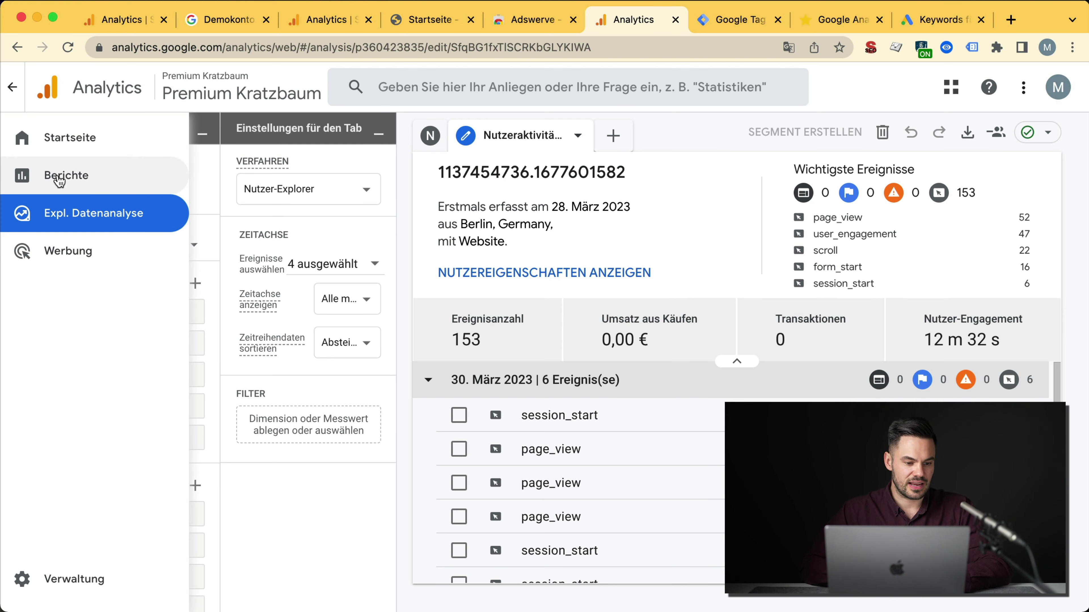
pyautogui.click(89, 178)
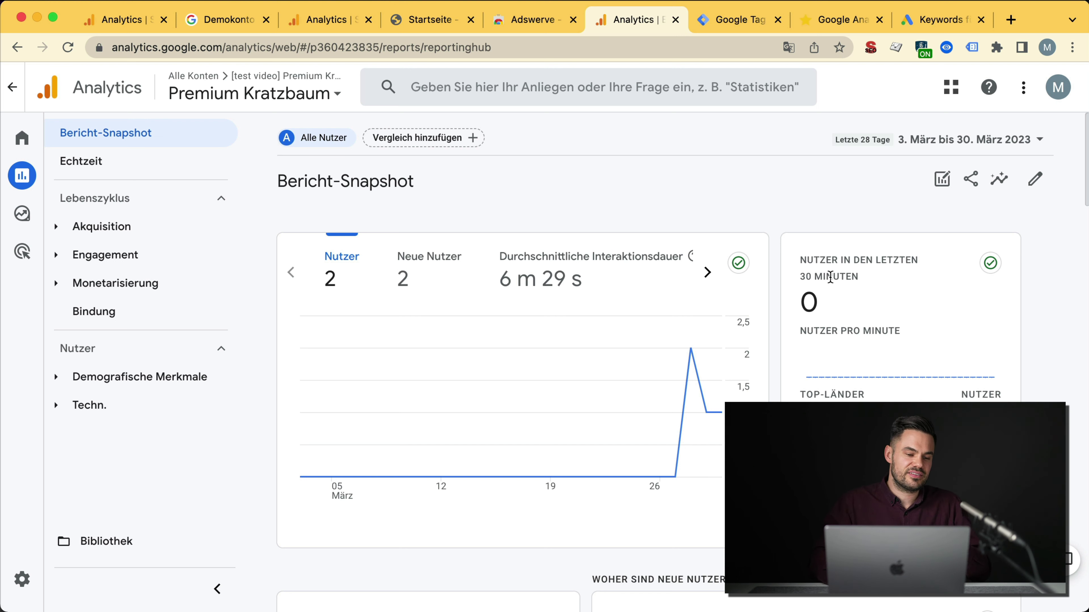
# Step: Check the Akquisition overview, back out of its customization, and open the Nutzergewinnung report
pyautogui.click(57, 228)
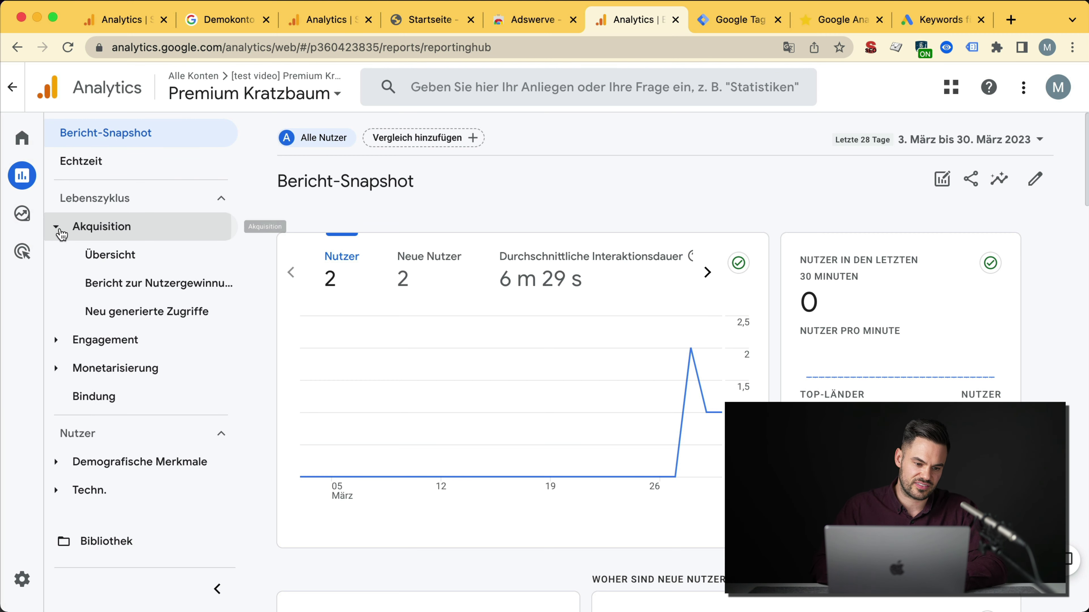
pyautogui.click(129, 258)
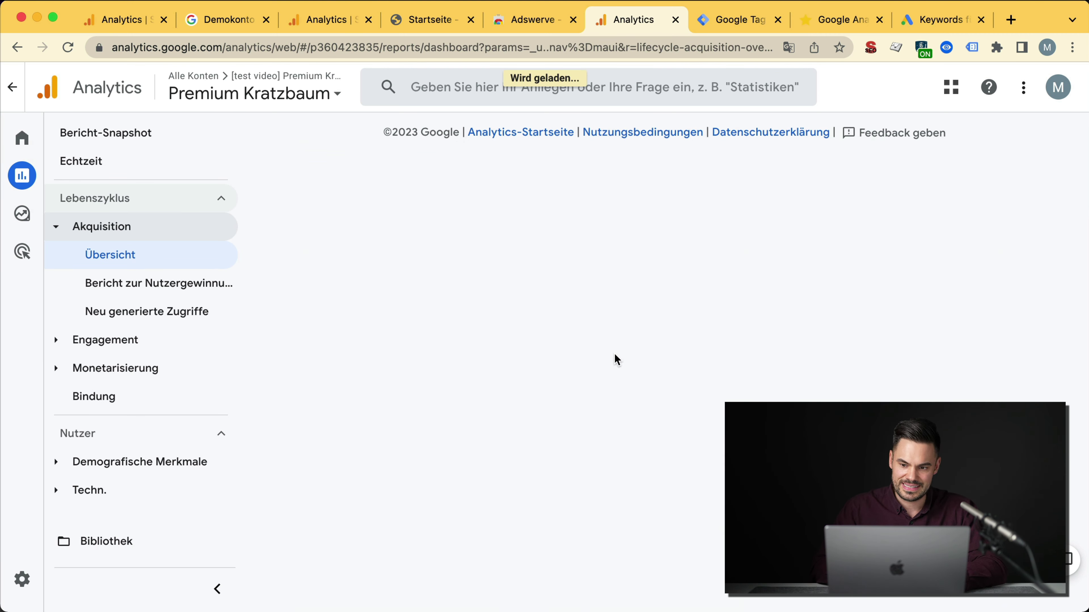
pyautogui.click(1037, 178)
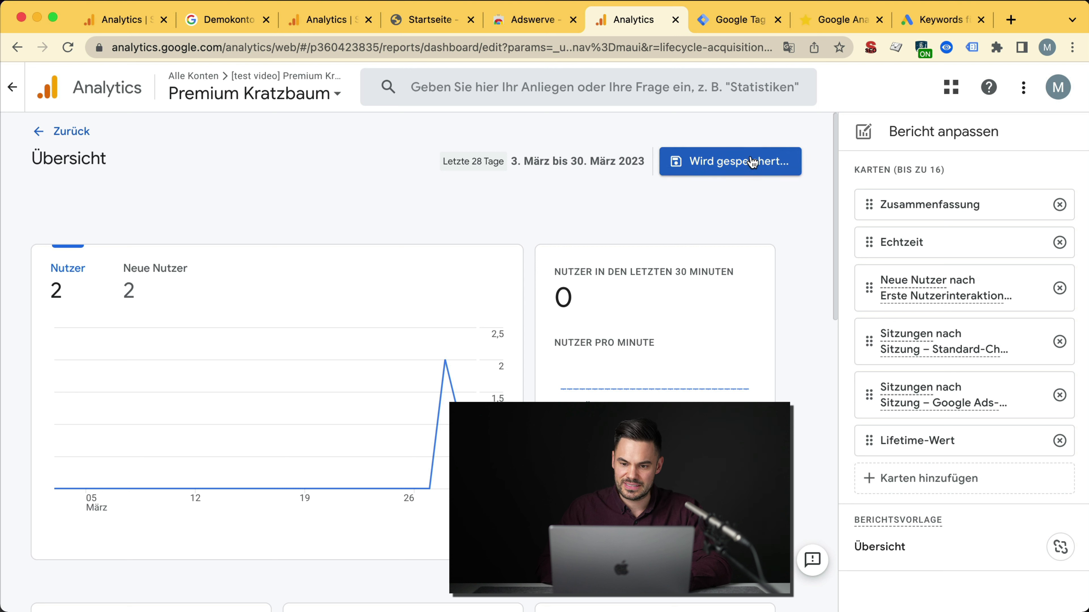
pyautogui.click(71, 131)
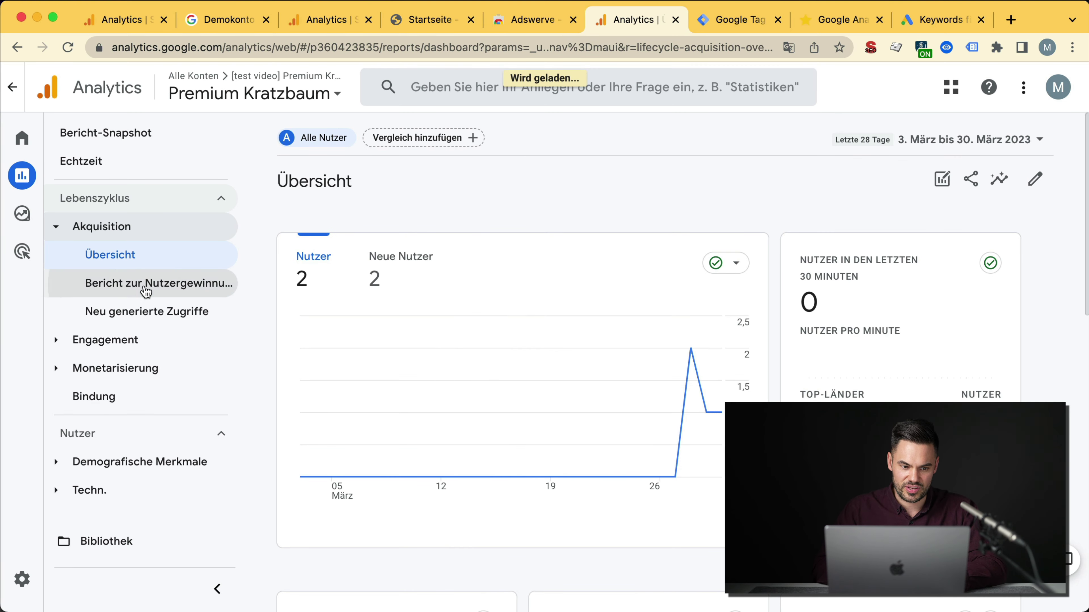
pyautogui.click(122, 293)
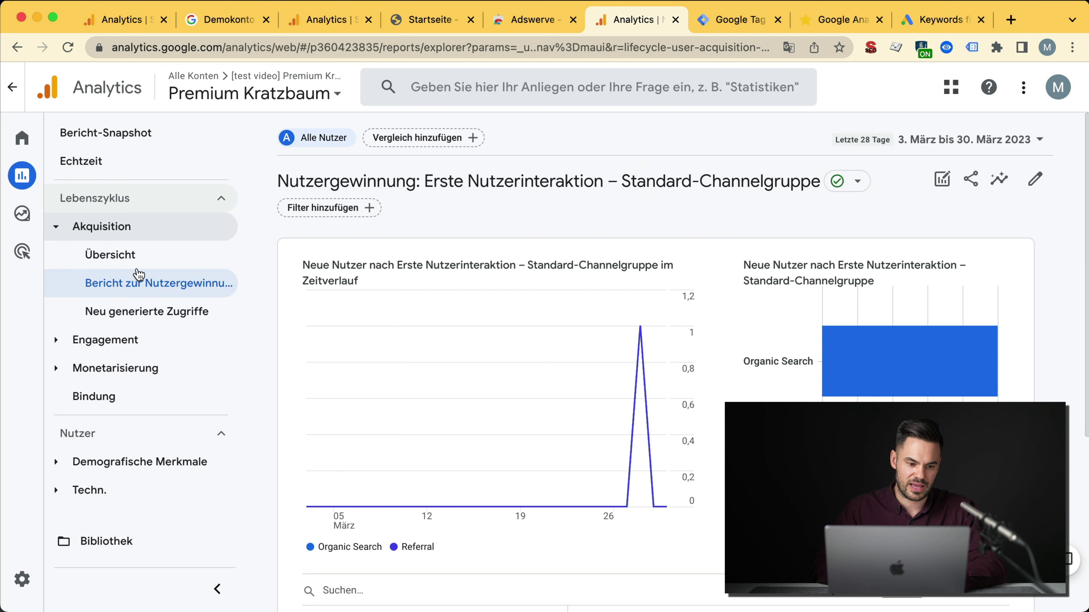
# Step: Start customizing the report and switch to the [LIVE] Premium Kratzbaum property
pyautogui.click(1035, 178)
pyautogui.click(916, 247)
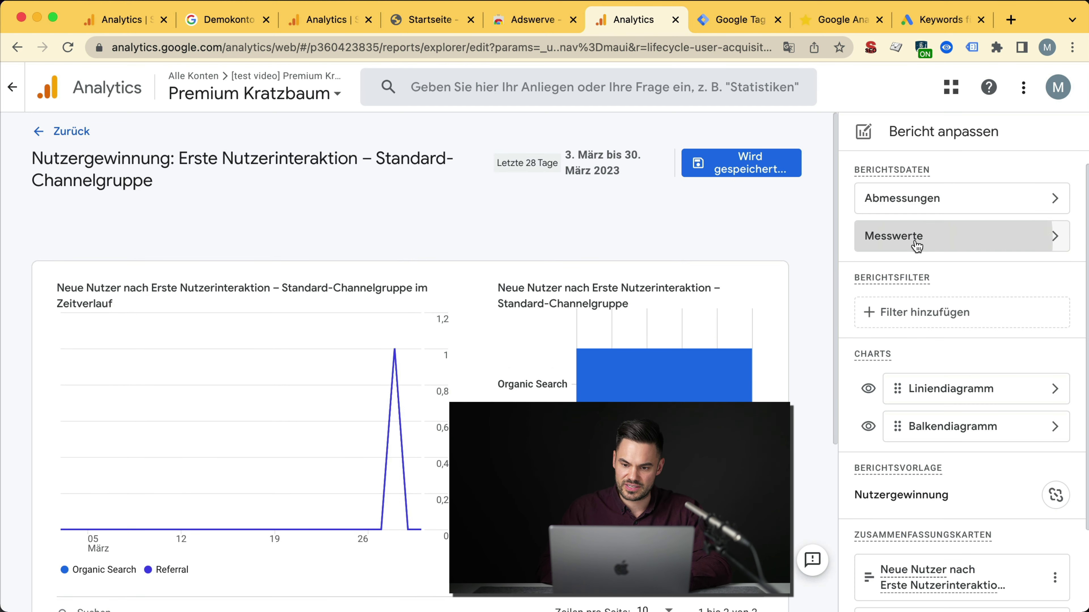
pyautogui.scroll(2, 904, 446)
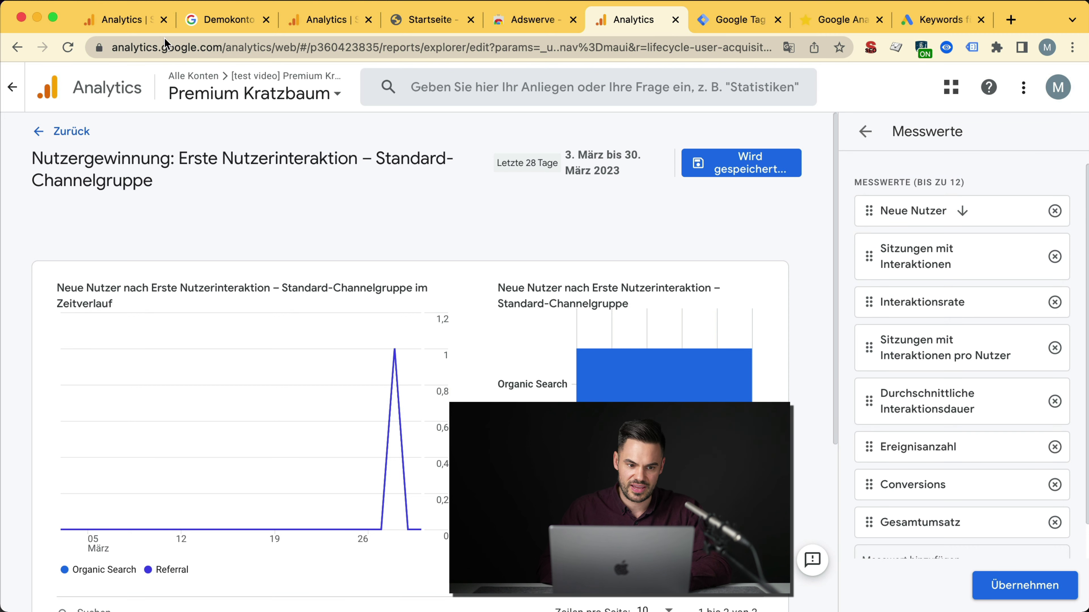
pyautogui.click(253, 92)
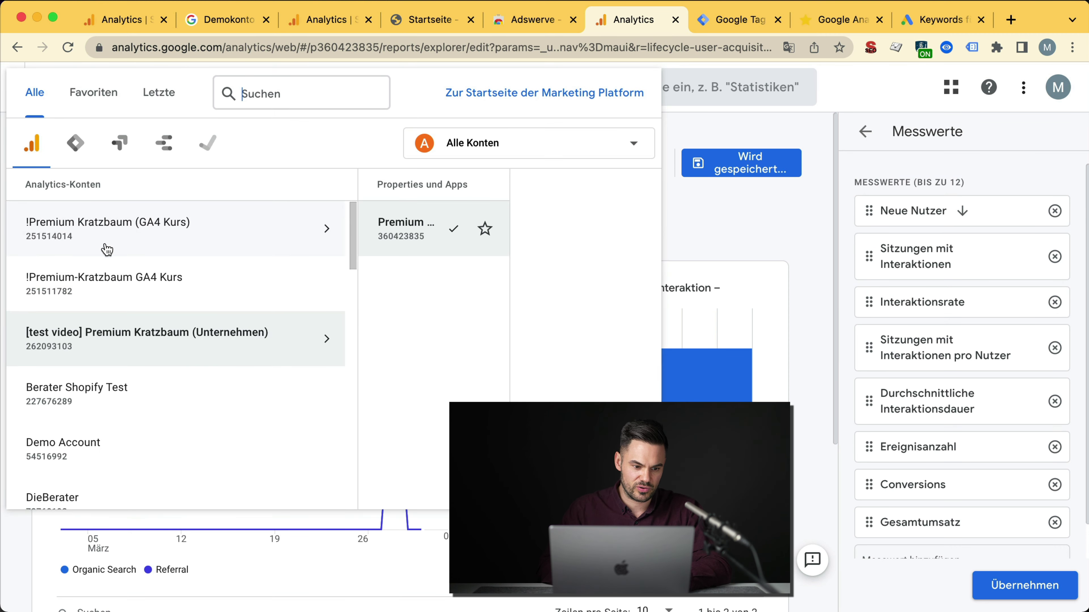
pyautogui.click(136, 236)
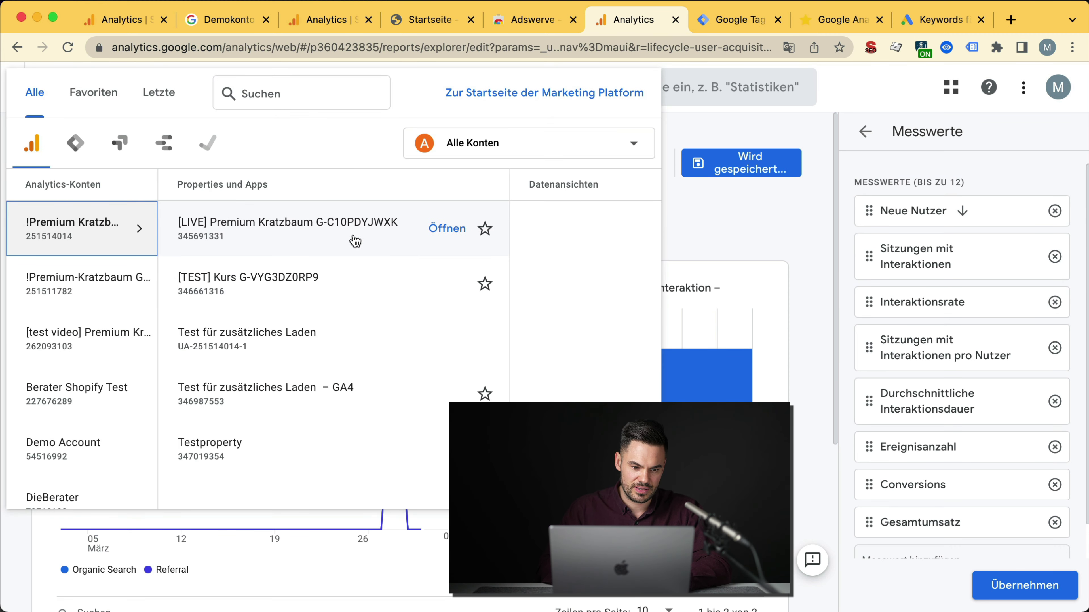
pyautogui.click(356, 242)
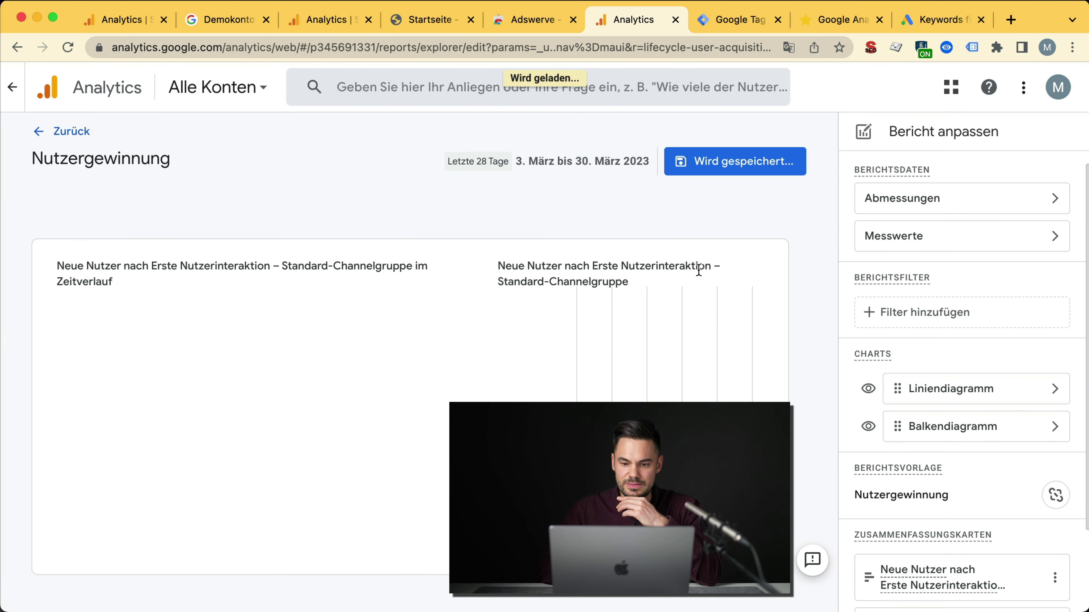
# Step: Search the report's metrics for 'user-' without adding any metric
pyautogui.click(1006, 236)
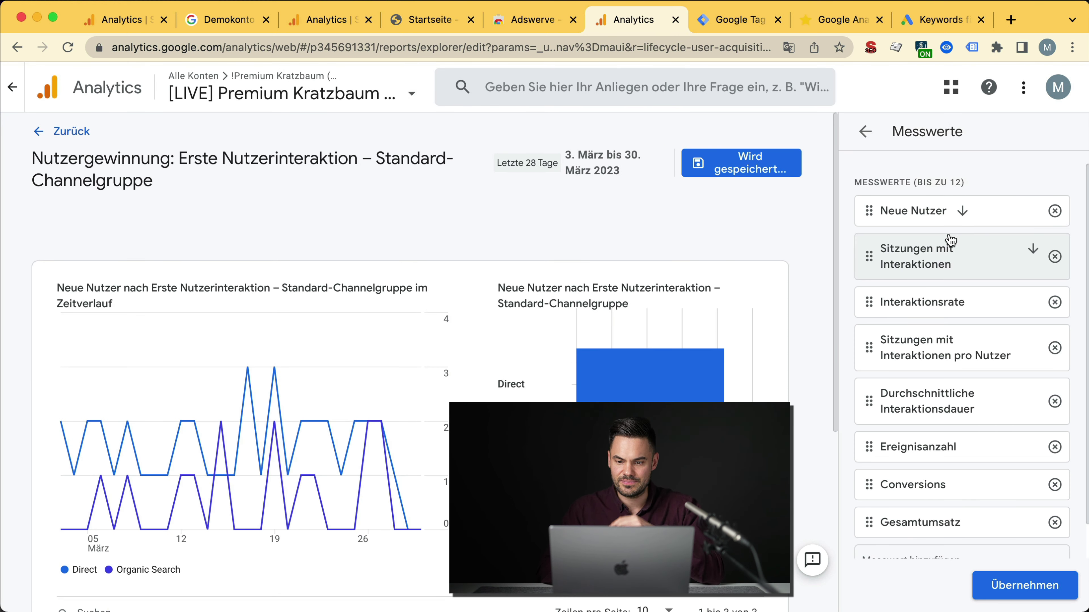
pyautogui.scroll(-2, 952, 493)
pyautogui.click(953, 524)
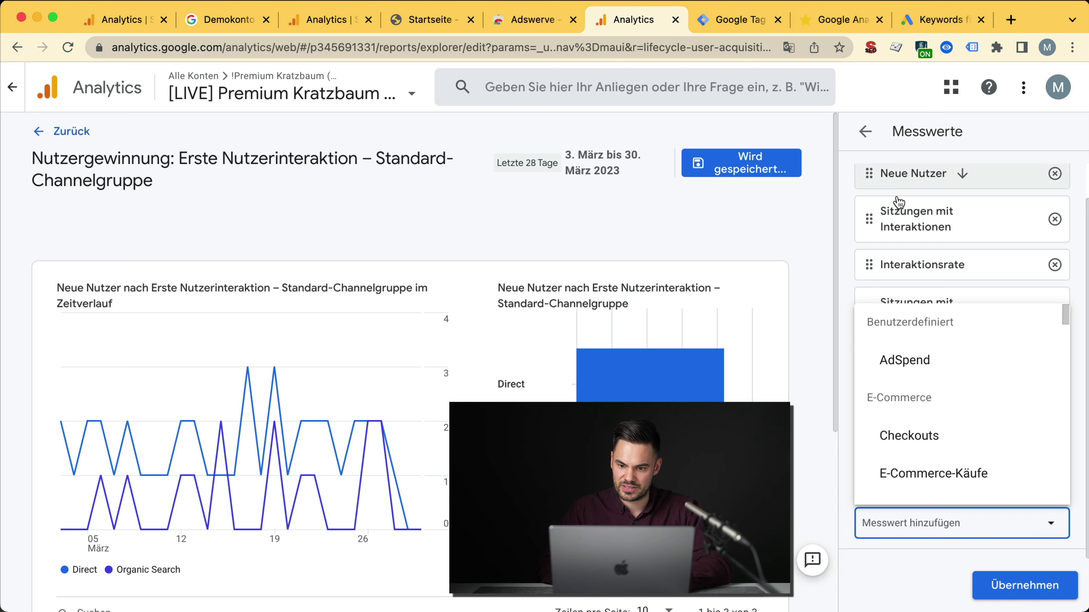
pyautogui.write('user-')
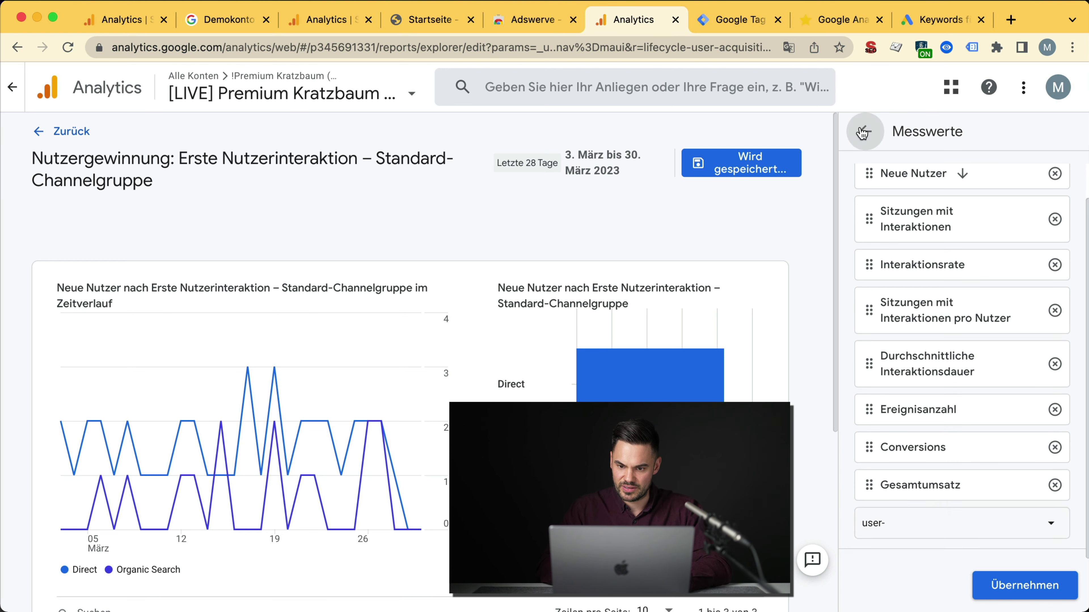
pyautogui.click(865, 131)
# Step: Add user_id as a dimension of the Nutzergewinnung report and apply the change
pyautogui.click(954, 200)
pyautogui.scroll(-5, 928, 468)
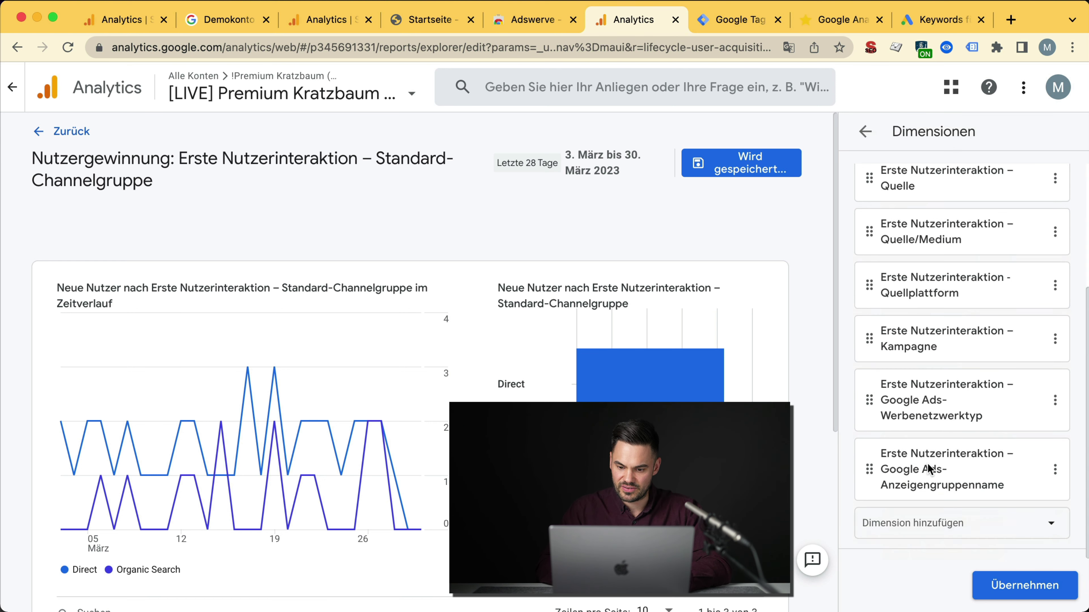
pyautogui.click(868, 525)
pyautogui.write('user-')
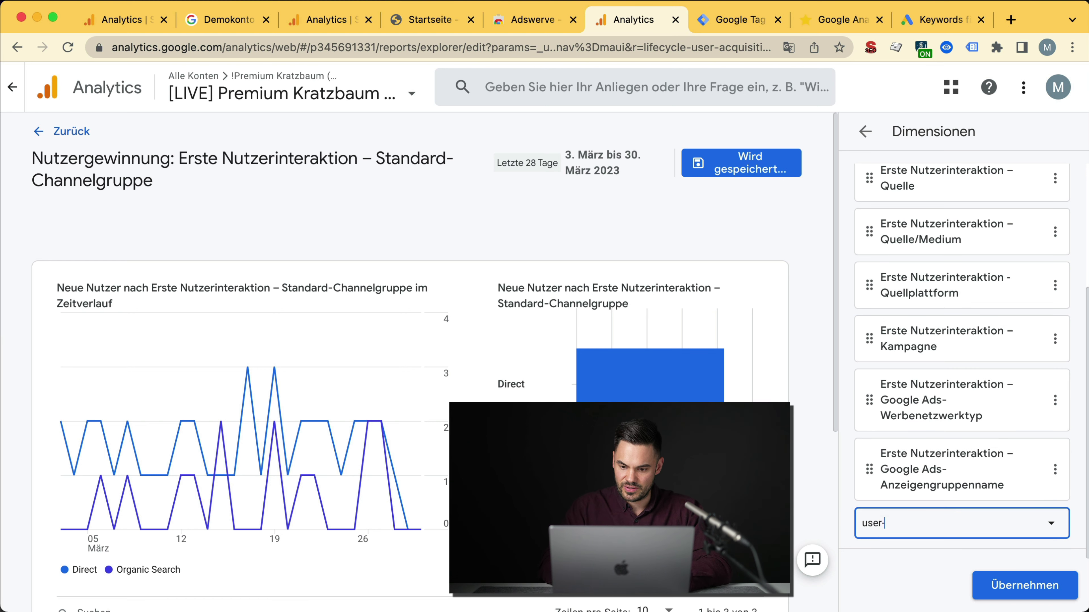
pyautogui.press('BackSpace')
pyautogui.click(953, 489)
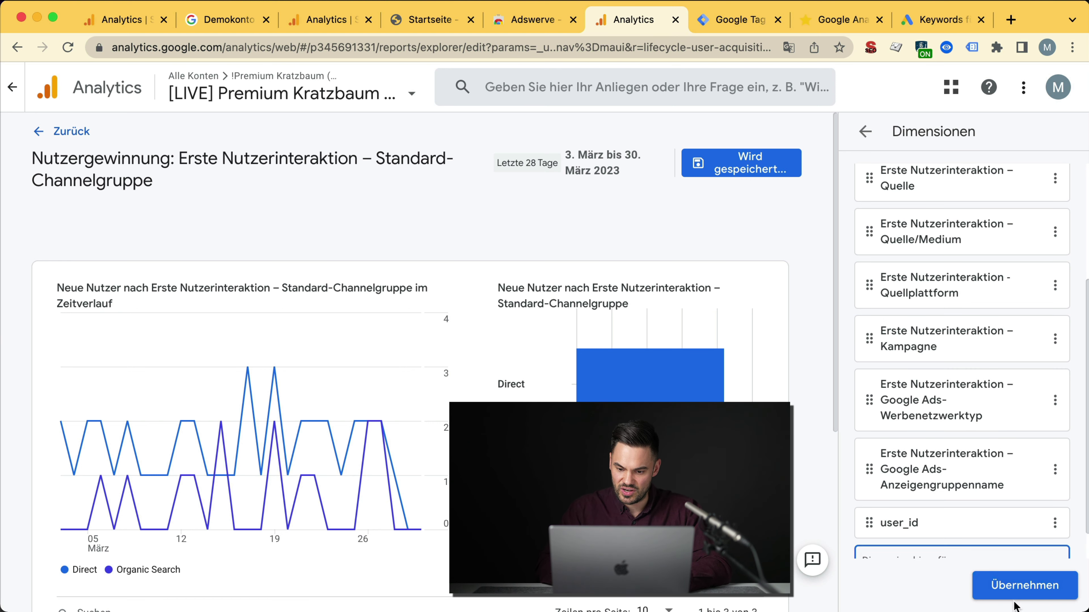
pyautogui.click(1015, 598)
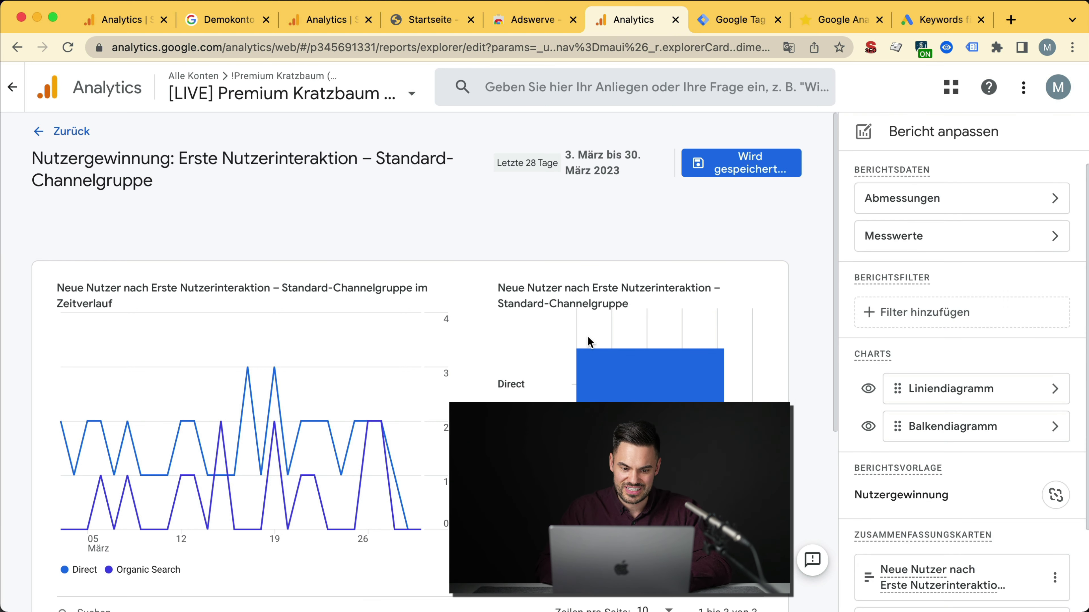
pyautogui.scroll(-6, 428, 386)
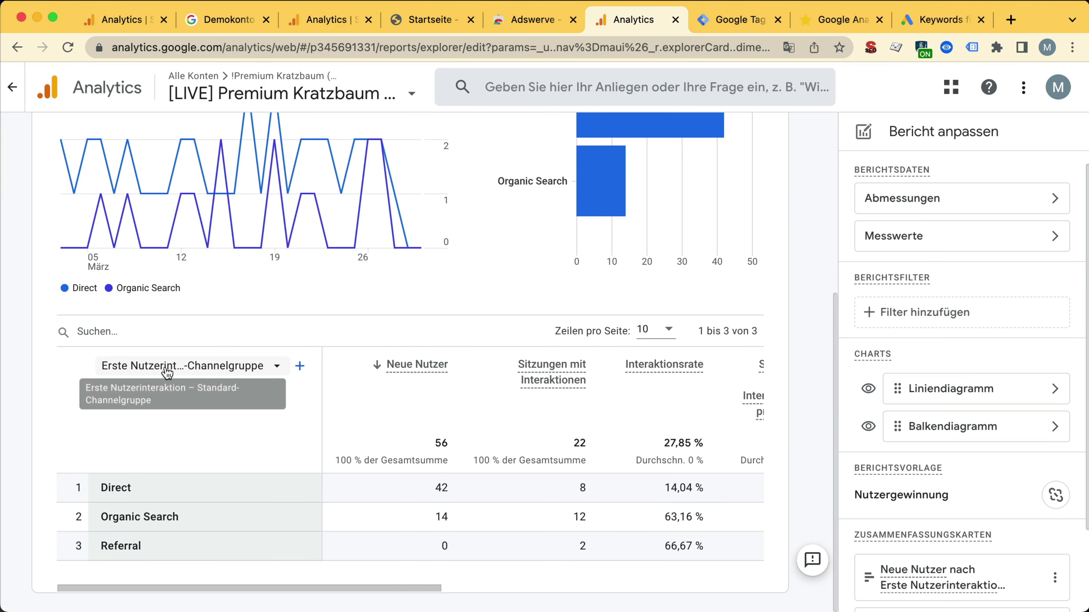
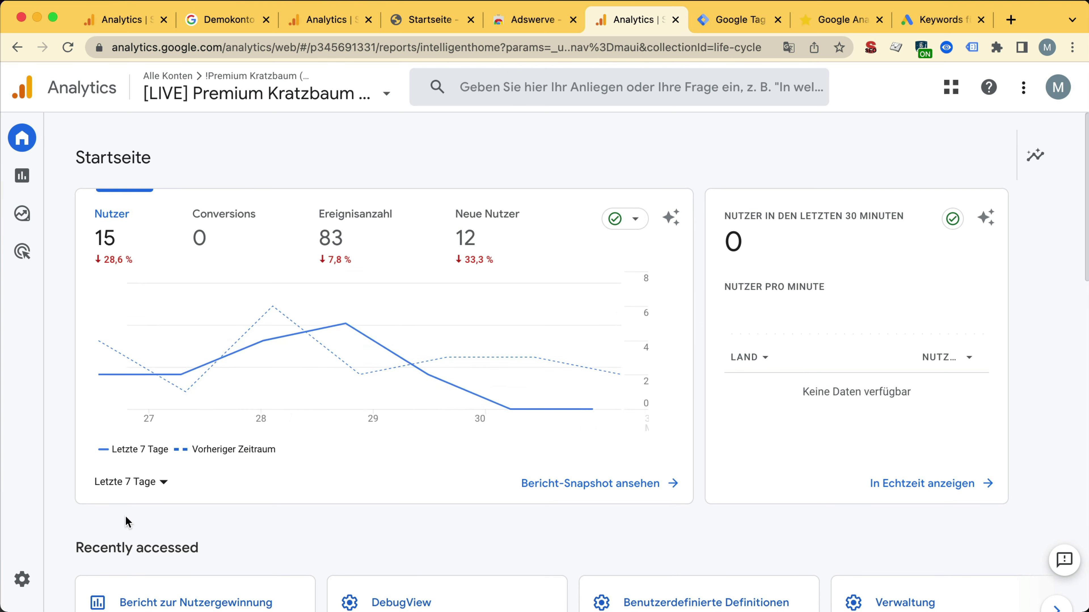
# Step: Create a new overview report from the Berichte Bibliothek
pyautogui.click(28, 175)
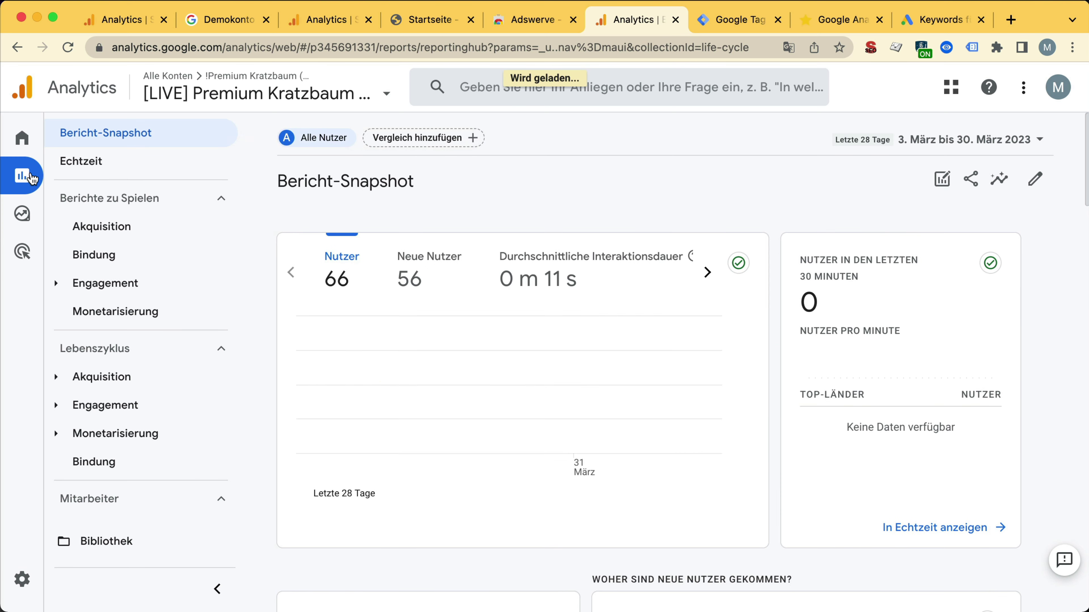
pyautogui.click(113, 551)
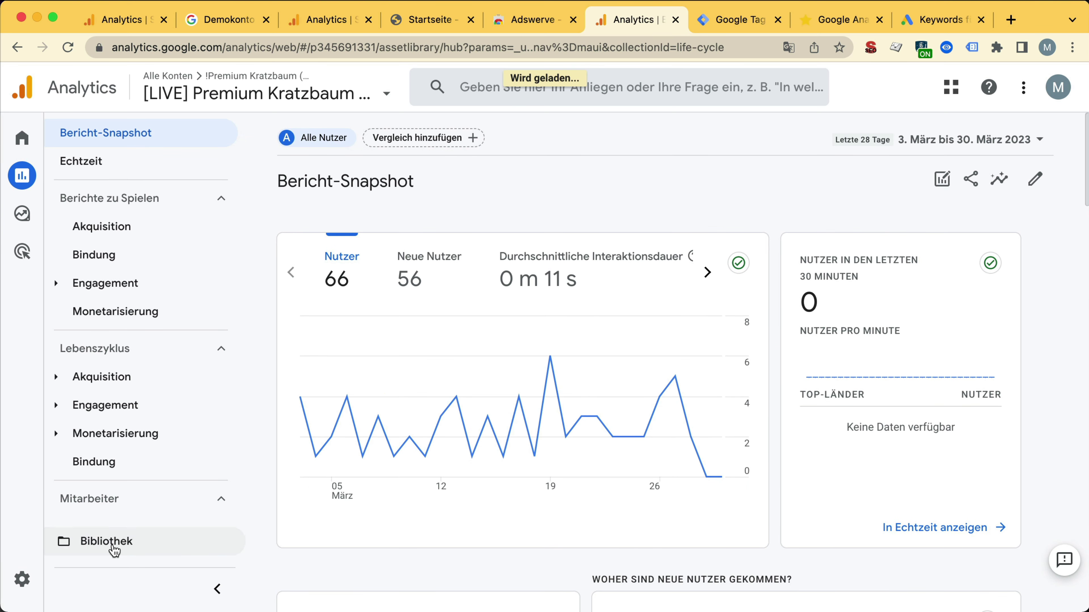
pyautogui.scroll(-4, 487, 481)
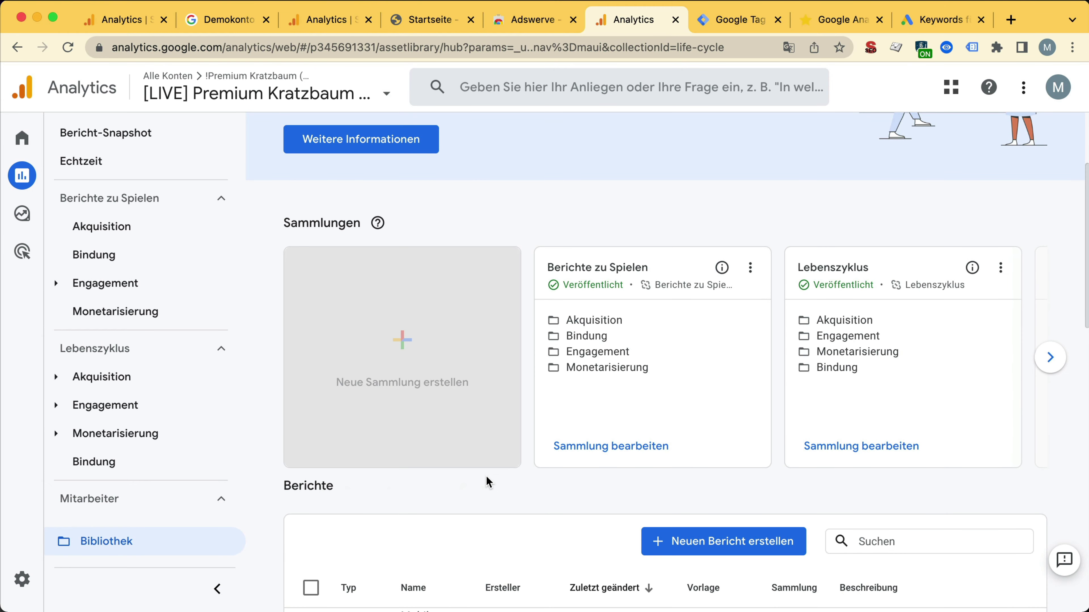
pyautogui.scroll(-3, 487, 483)
pyautogui.click(729, 406)
pyautogui.click(729, 454)
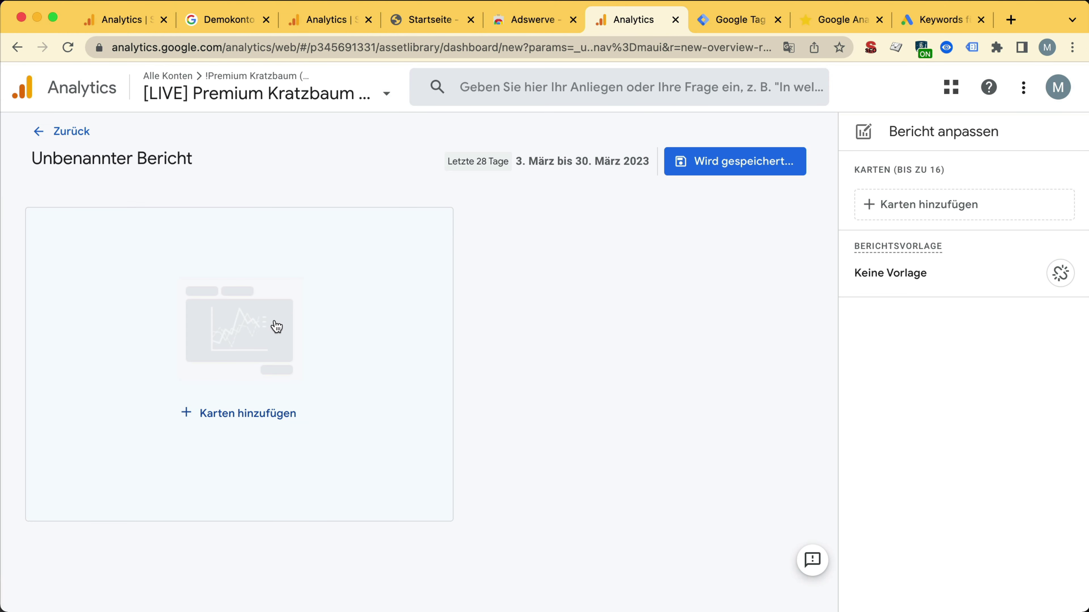
# Step: Browse the Karten hinzufügen card list, close it without adding cards, and return to the library
pyautogui.click(270, 336)
pyautogui.scroll(-20, 463, 352)
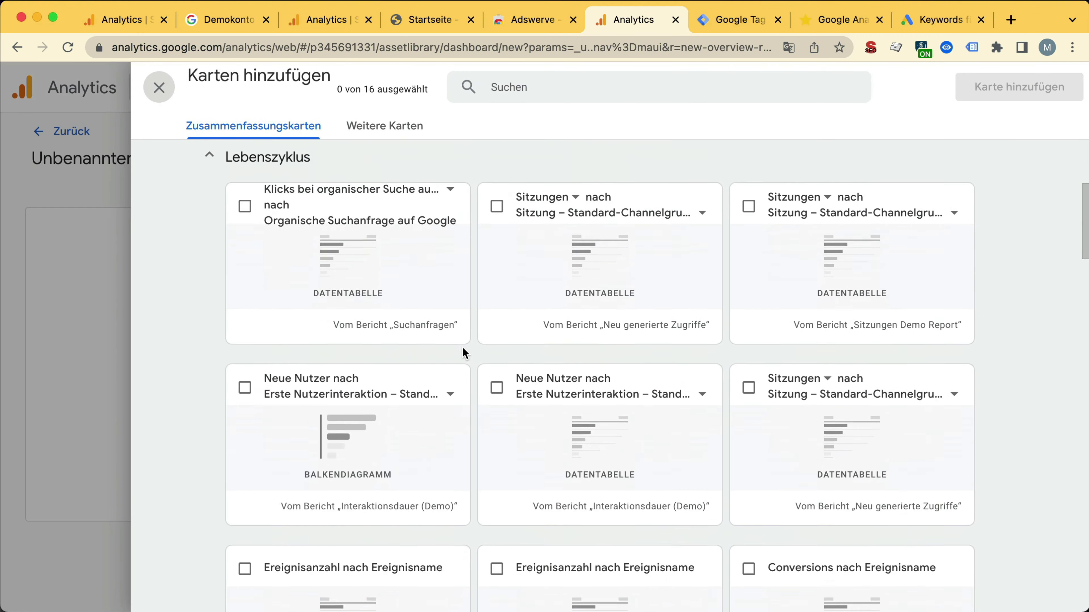
pyautogui.scroll(12, 463, 352)
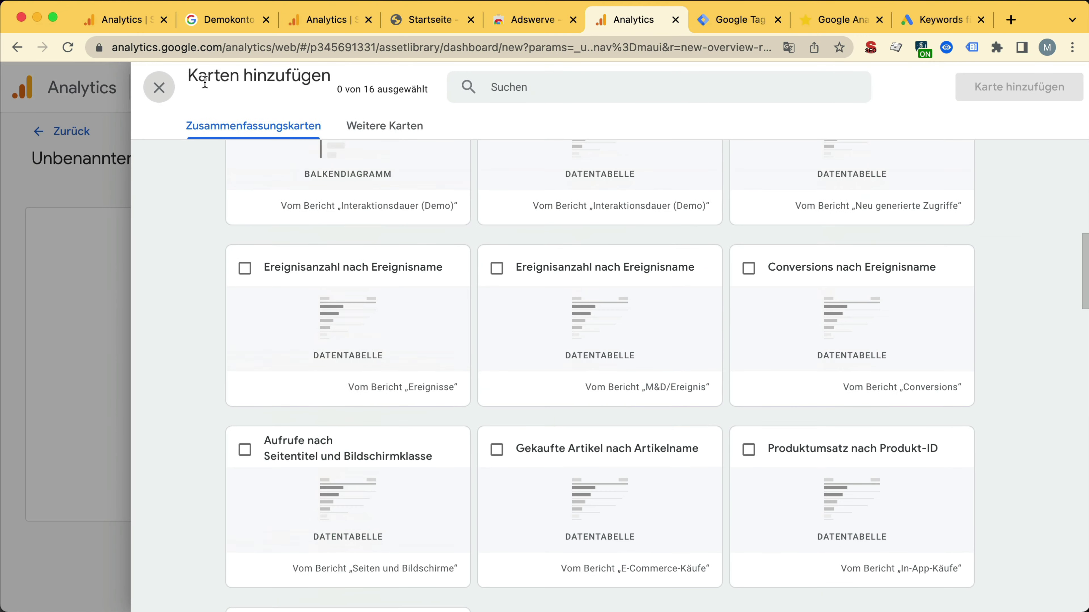
pyautogui.click(159, 89)
pyautogui.click(71, 131)
# Step: Browse the Lebenszyklus groups Akquisition, Engagement and Monetarisierung by expanding and collapsing each
pyautogui.scroll(3, 314, 403)
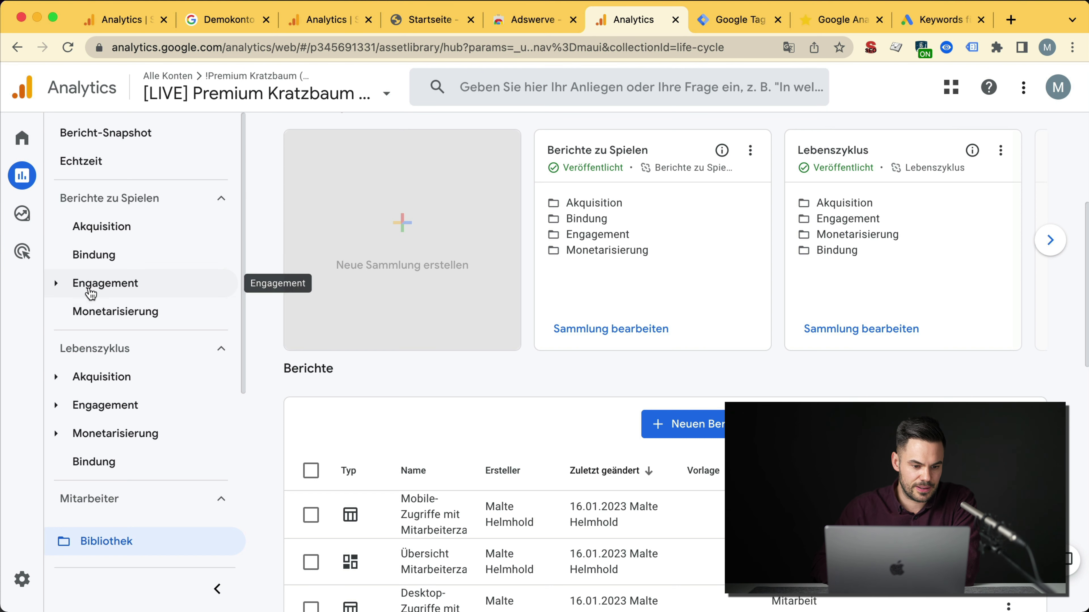
pyautogui.scroll(-2, 91, 294)
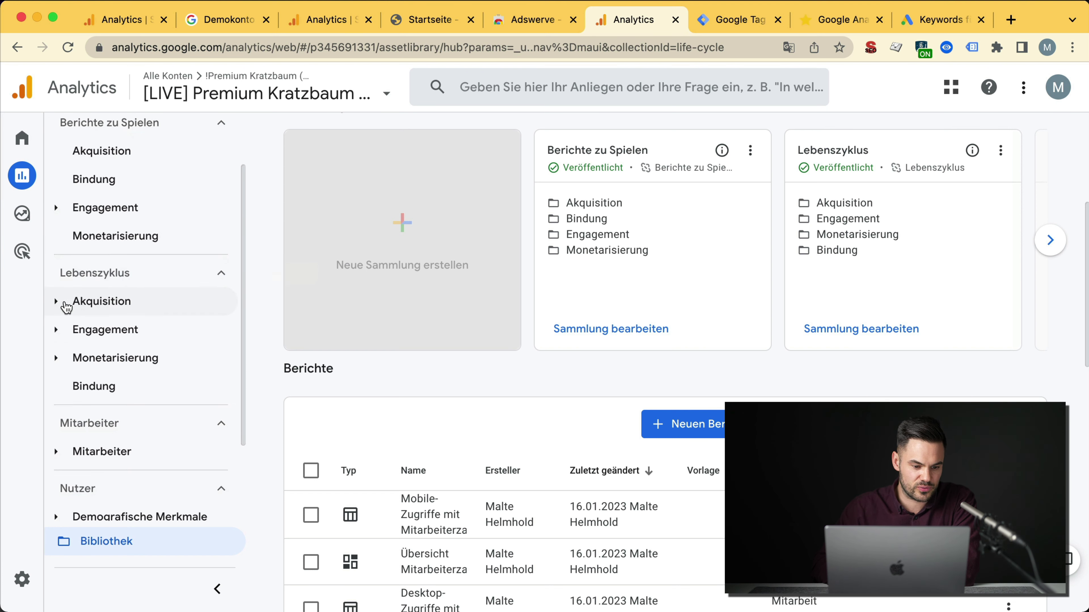
pyautogui.scroll(-1, 137, 365)
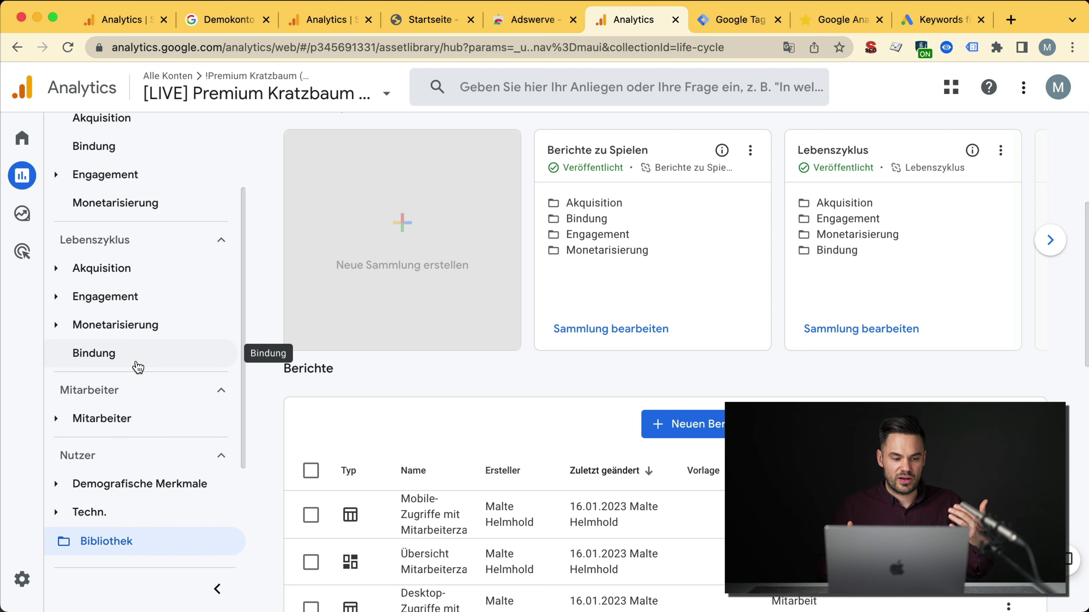
pyautogui.click(57, 269)
pyautogui.click(58, 269)
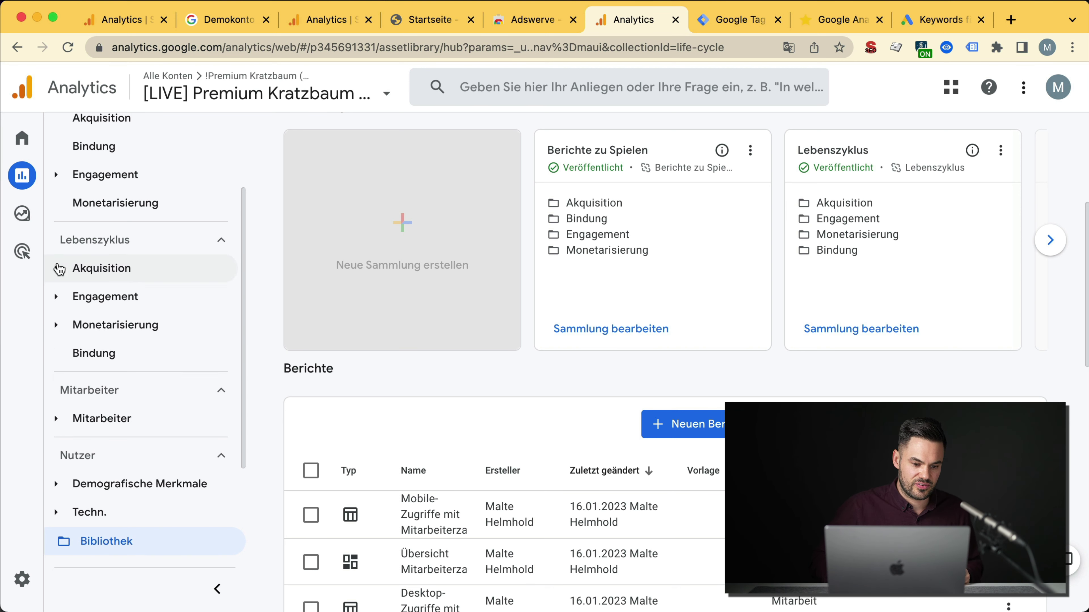
pyautogui.click(59, 300)
pyautogui.click(59, 300)
pyautogui.click(59, 327)
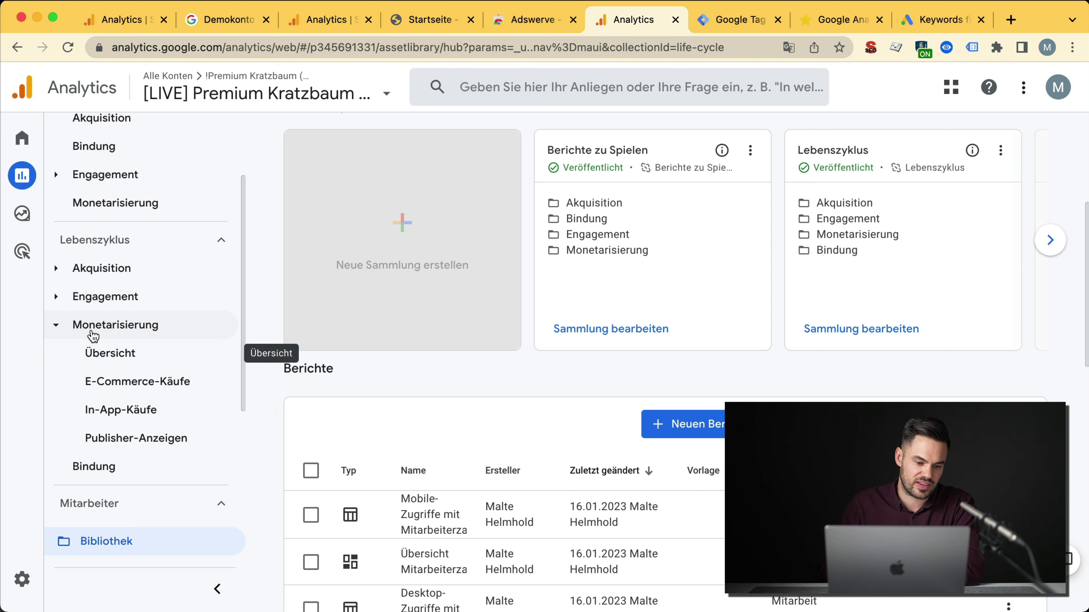
pyautogui.click(55, 327)
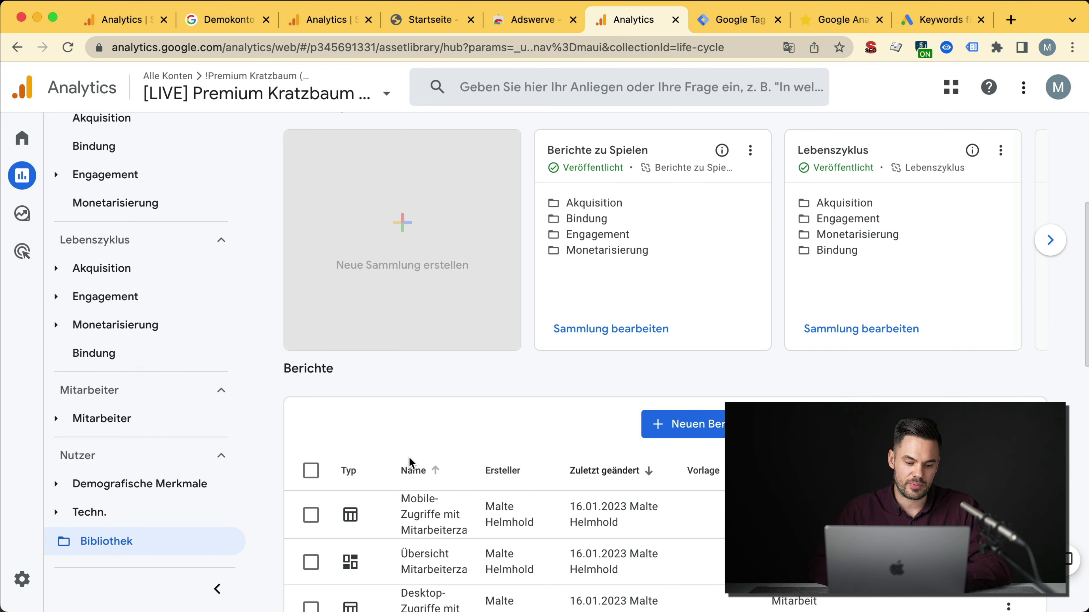
pyautogui.scroll(2, 409, 457)
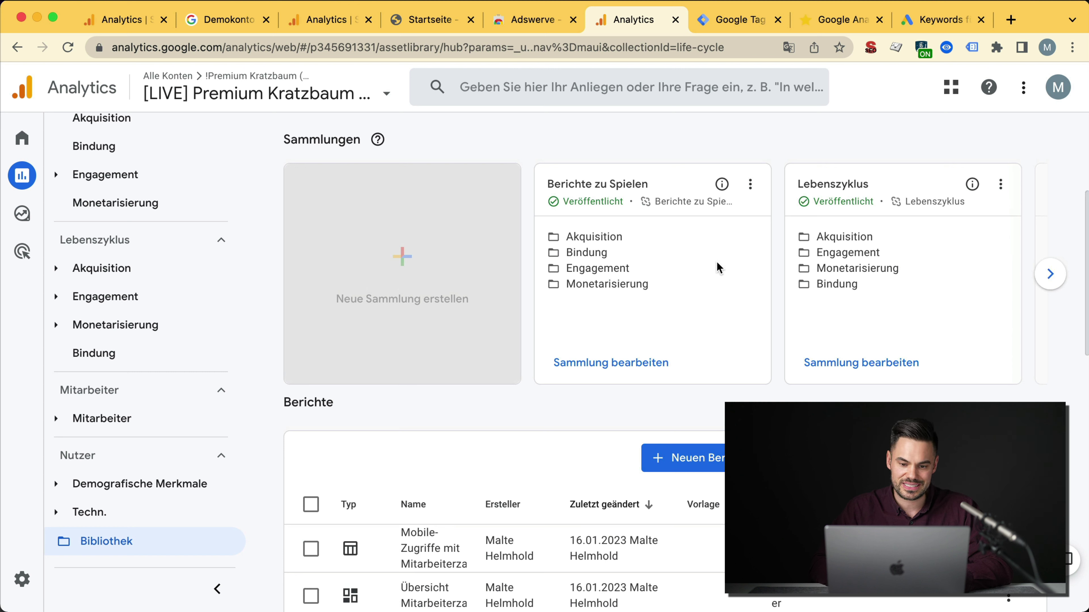
# Step: Unpublish the Berichte zu Spielen collection
pyautogui.click(750, 184)
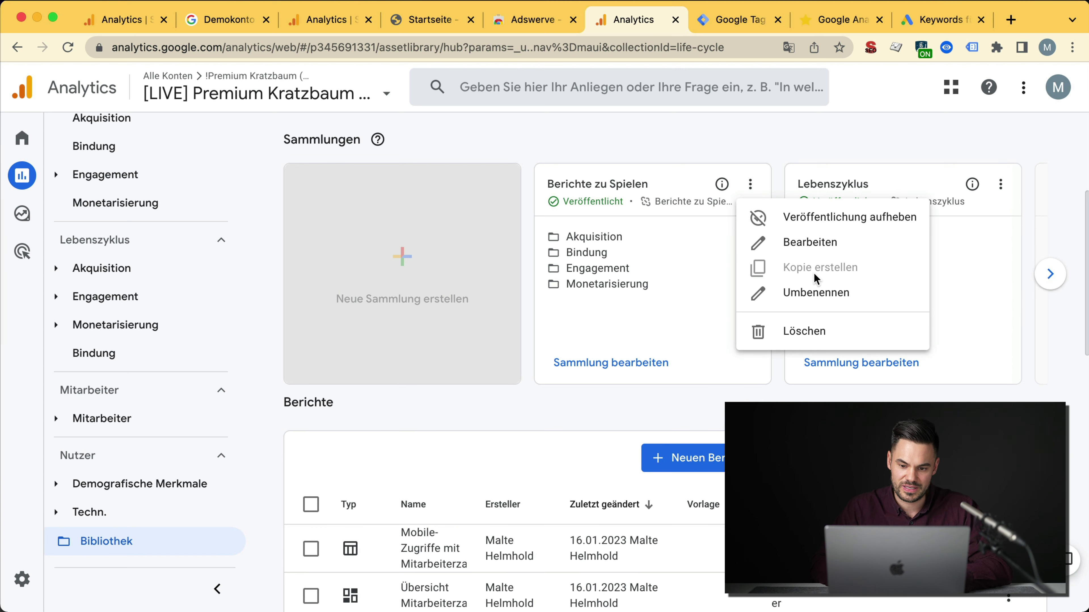
pyautogui.click(834, 216)
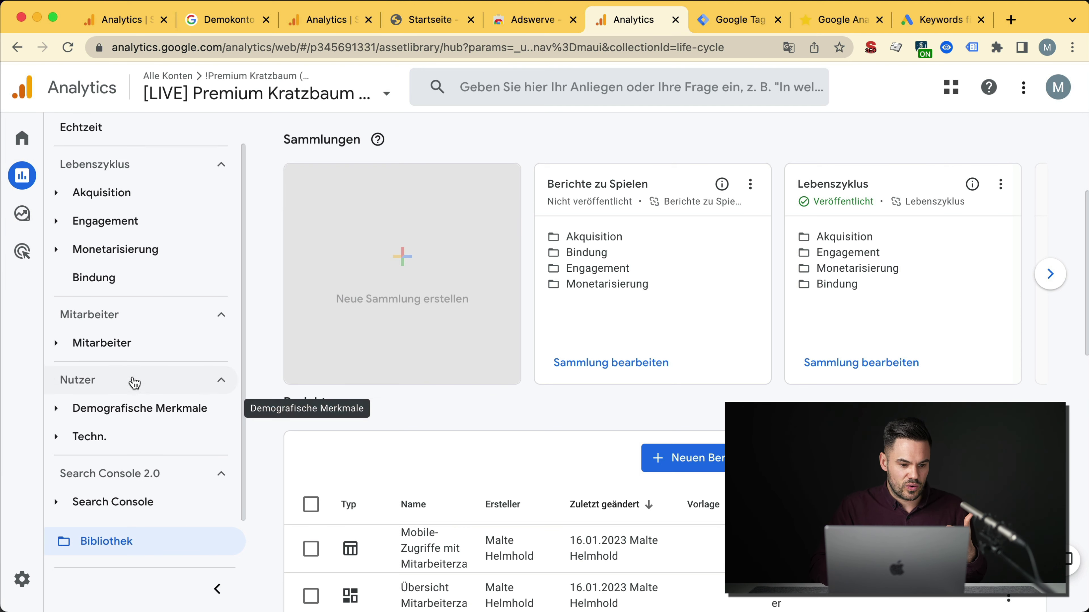
pyautogui.click(1051, 275)
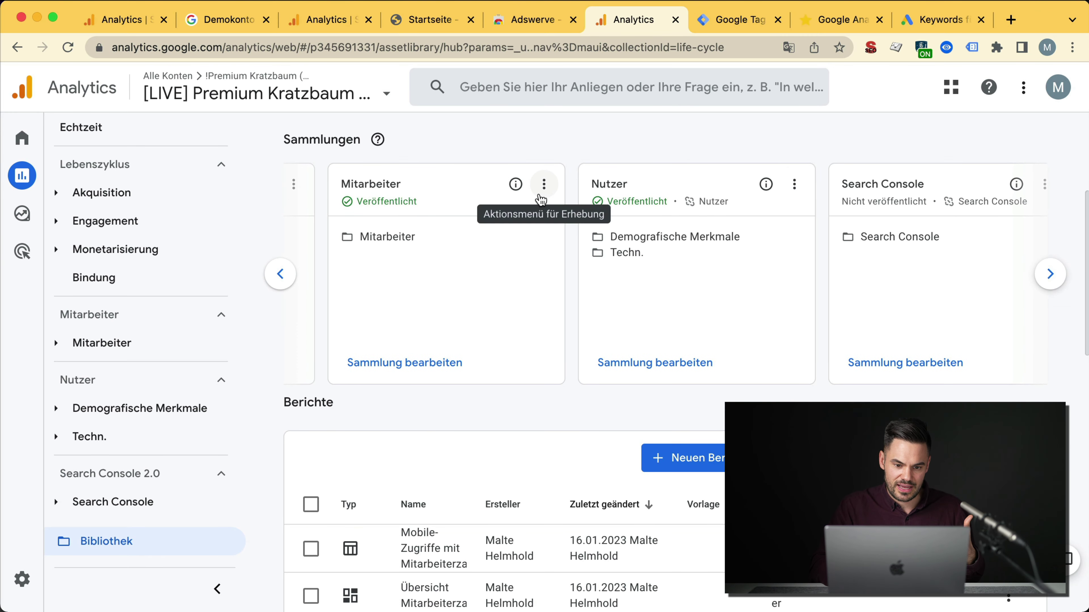
# Step: Open the Mitarbeiter collection in the editor, then return to the library
pyautogui.click(544, 184)
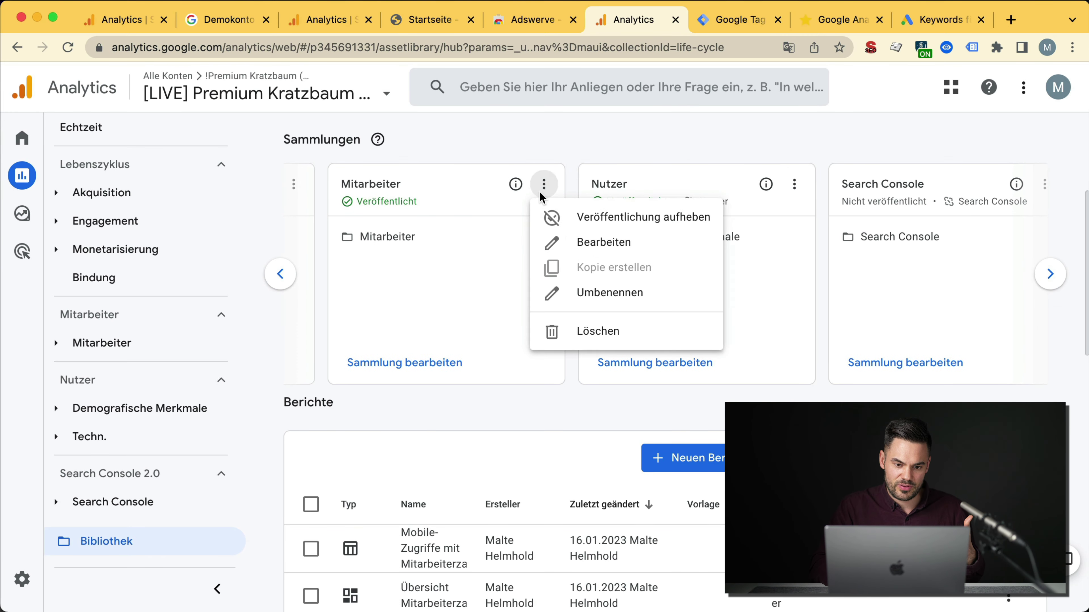
pyautogui.click(584, 251)
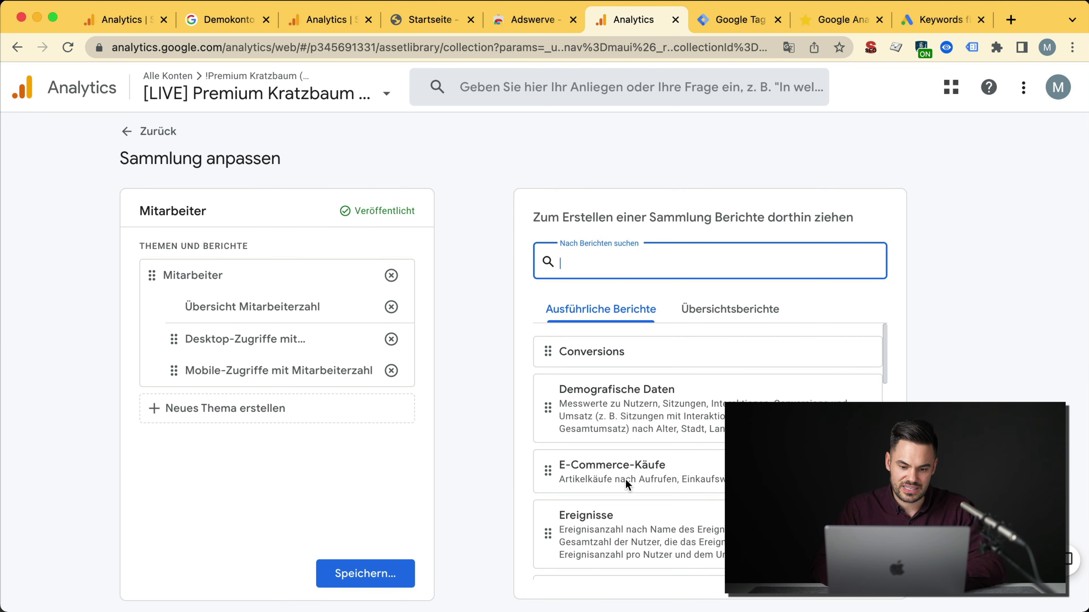
pyautogui.scroll(-10, 626, 479)
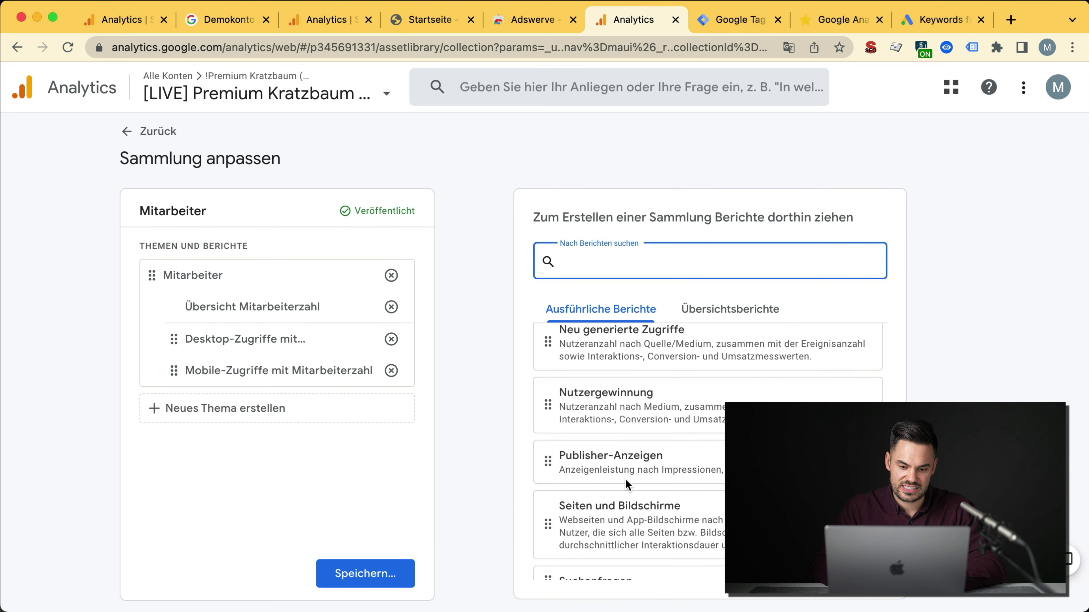
pyautogui.click(151, 131)
pyautogui.scroll(-10, 471, 463)
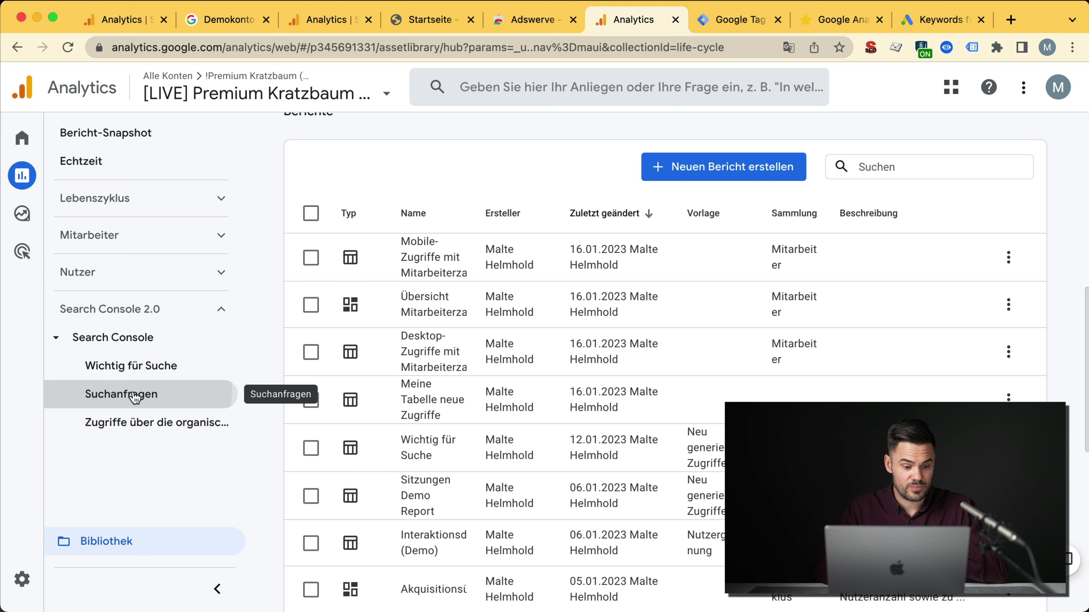
# Step: Open the Search Console Suchanfragen report and scroll through its query table
pyautogui.click(135, 395)
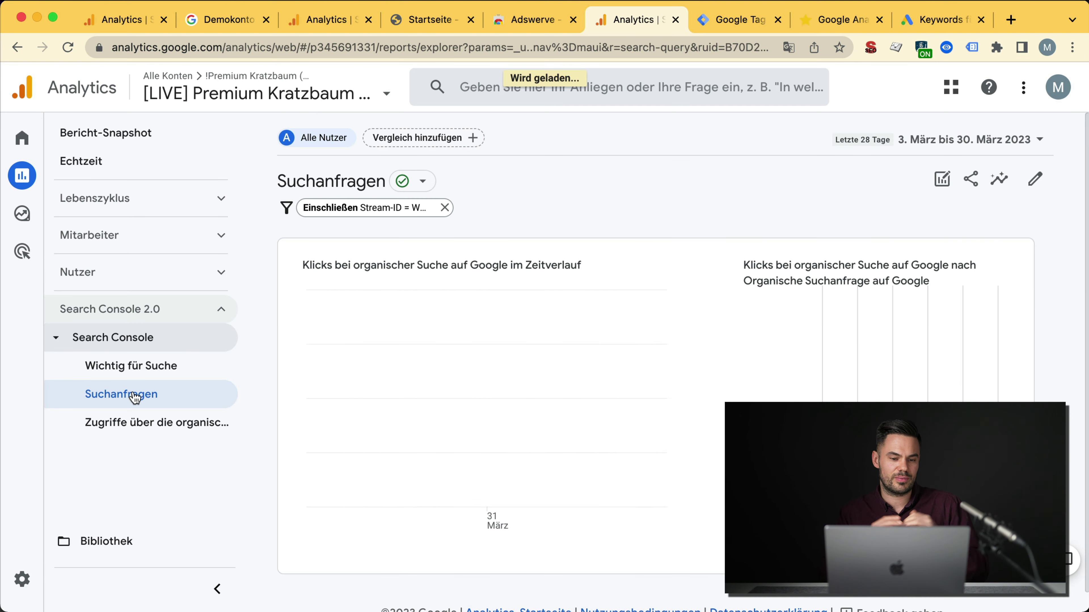
pyautogui.moveTo(514, 352)
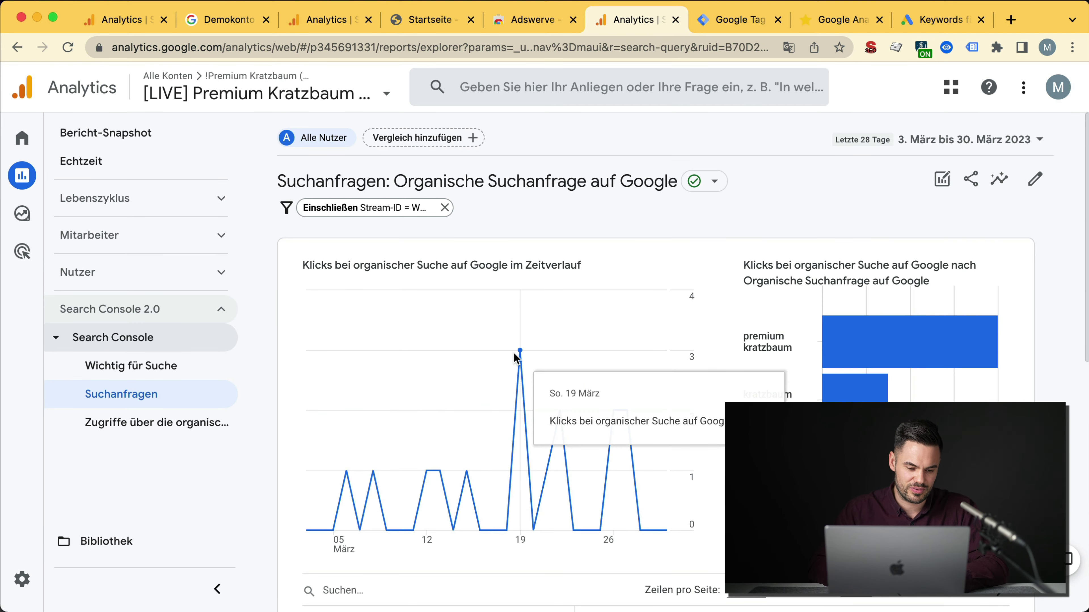
pyautogui.scroll(-2, 514, 353)
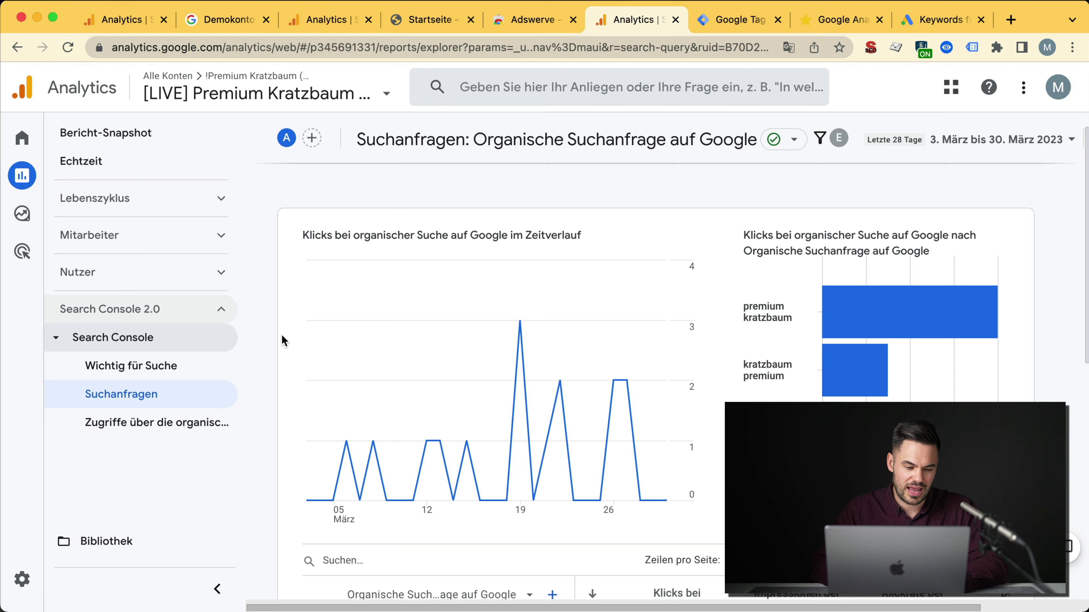
pyautogui.moveTo(414, 436)
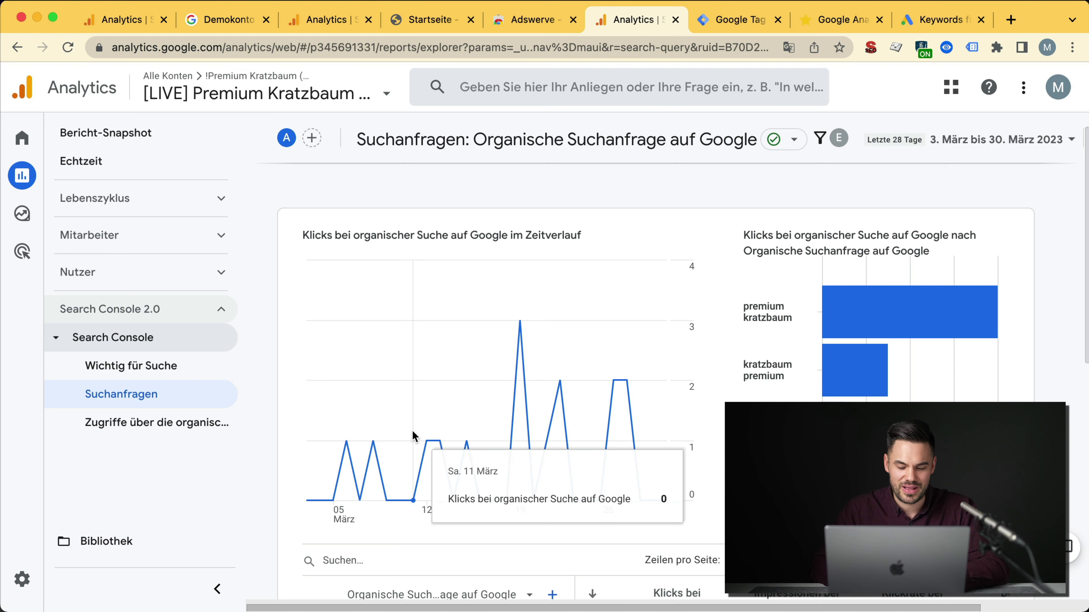
pyautogui.scroll(-10, 414, 435)
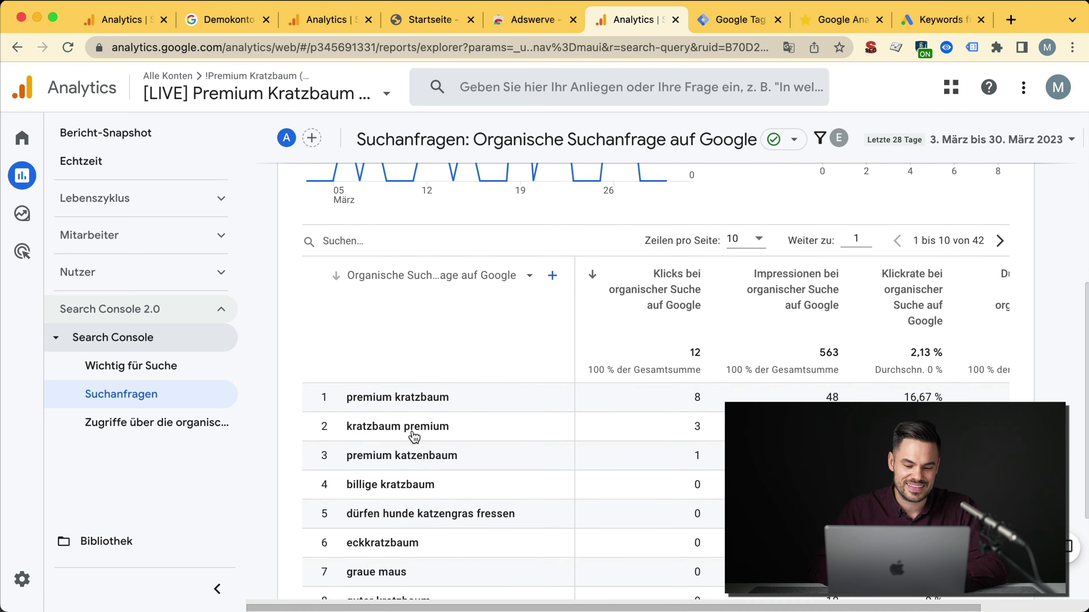
pyautogui.scroll(-1, 412, 433)
# Step: Sort queries by Durchschnittliche Position ascending, with premium katzenbaum at 1,00 first
pyautogui.moveTo(352, 363); pyautogui.dragTo(498, 369)
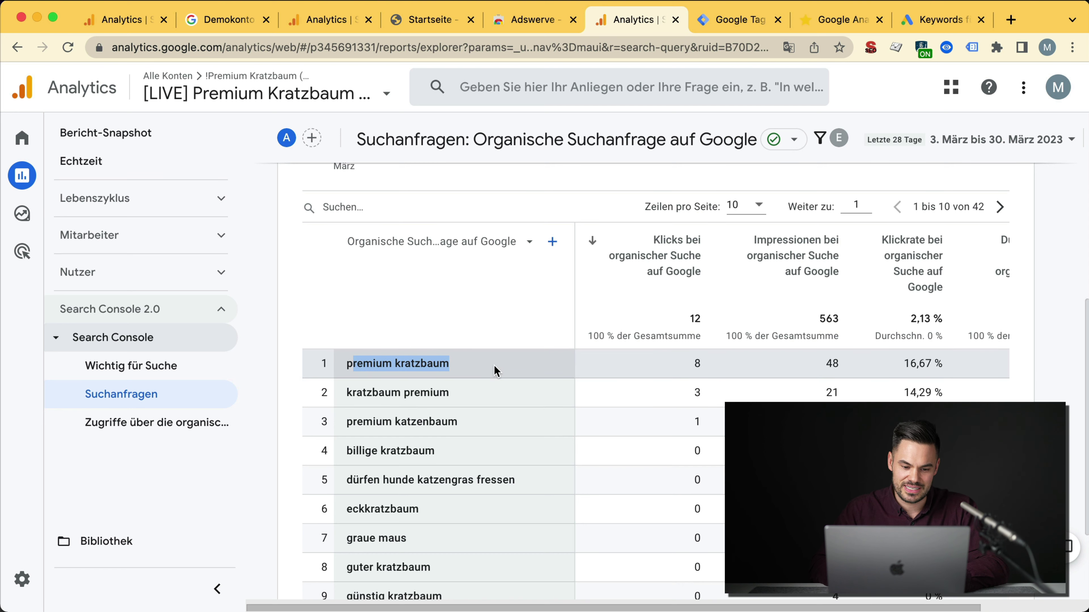
pyautogui.scroll(3, 498, 369)
pyautogui.scroll(6, 643, 386)
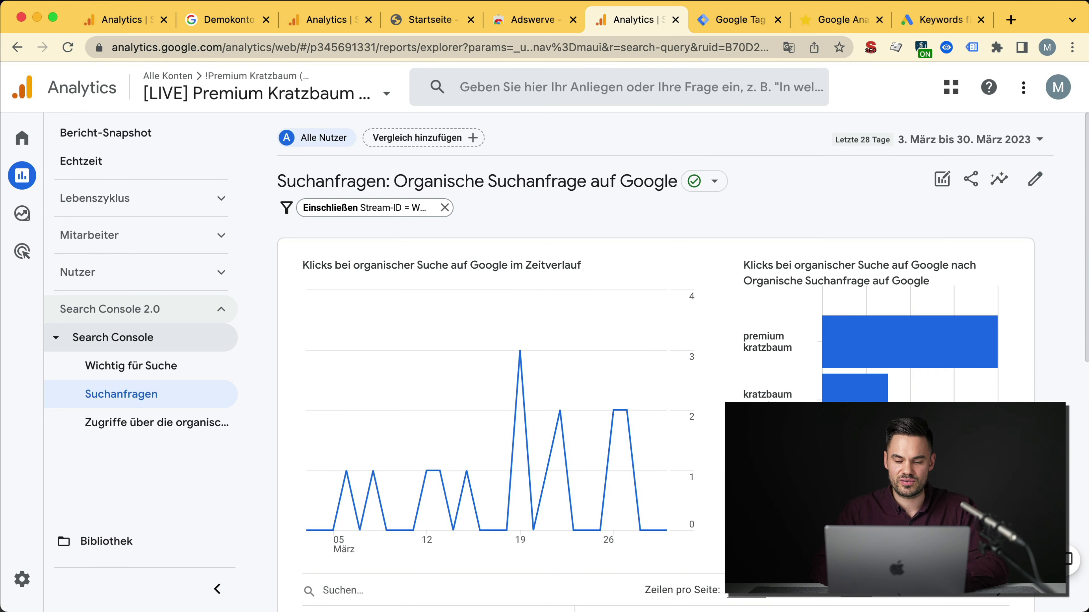
pyautogui.scroll(-8, 787, 418)
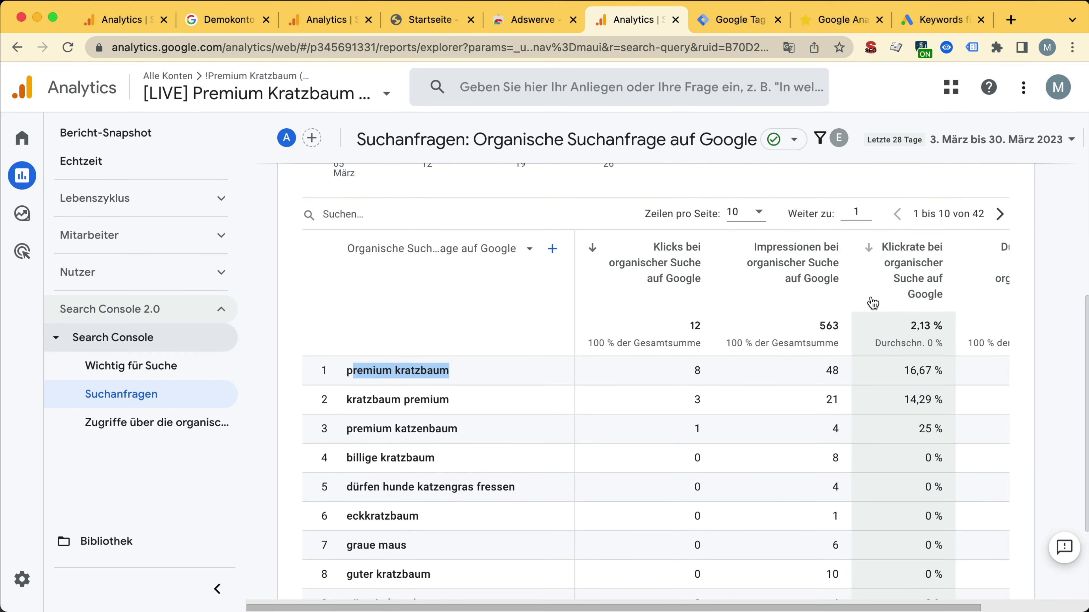
pyautogui.click(965, 296)
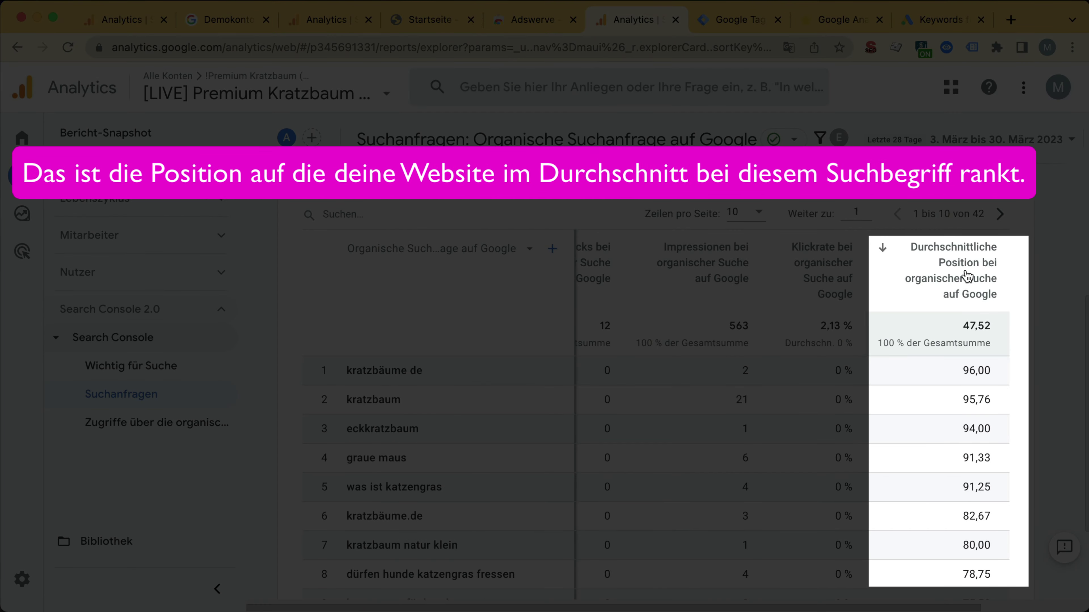
pyautogui.click(962, 298)
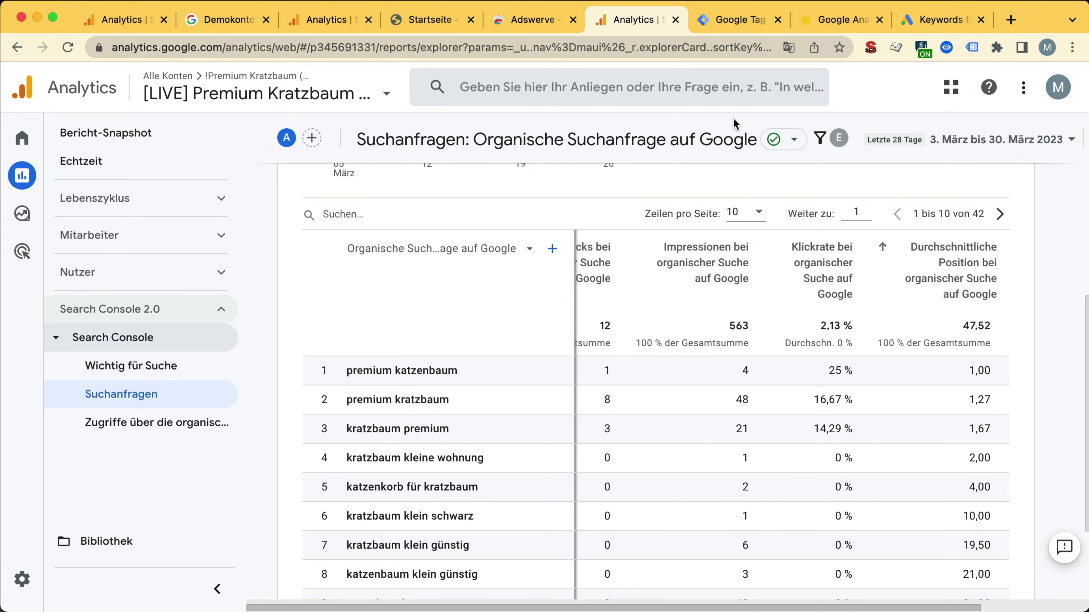
# Step: Open Google Search Console in a new tab and go to the full performance report
pyautogui.press('cmd+t')
pyautogui.write('search')
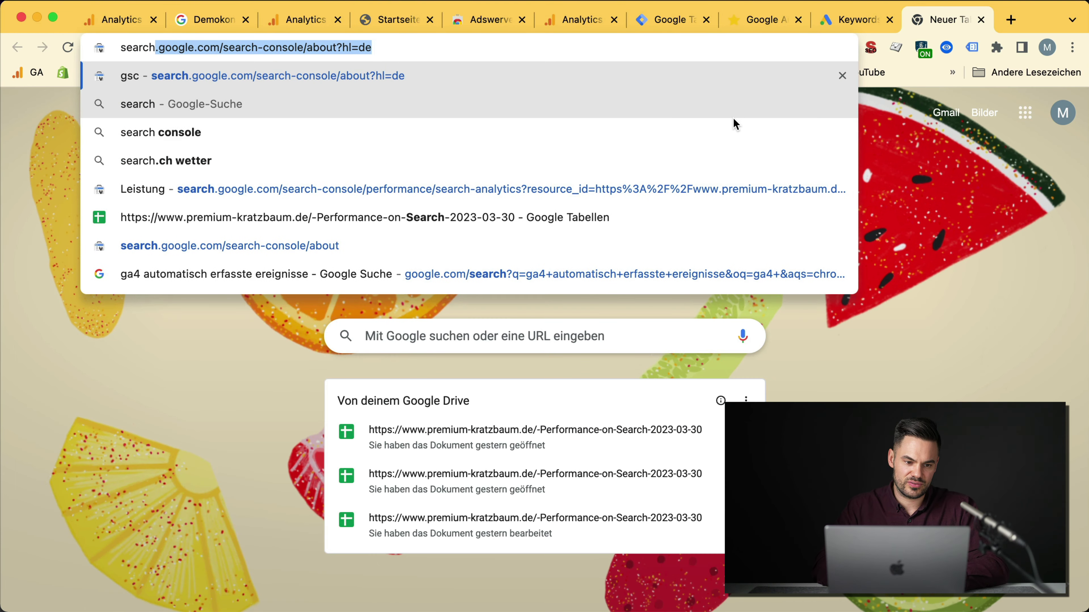
pyautogui.press('Return')
pyautogui.click(242, 422)
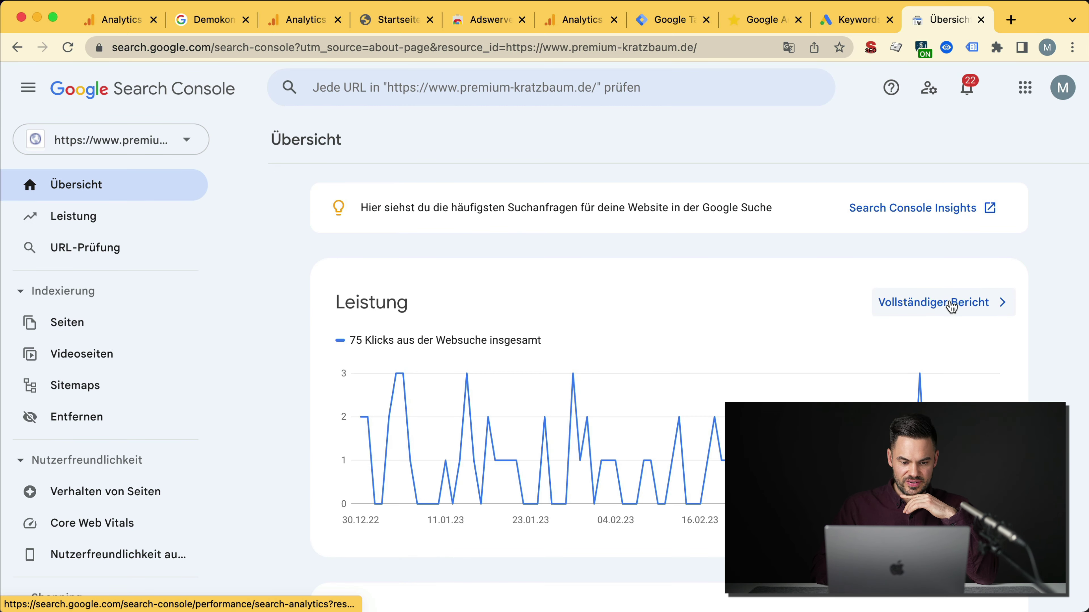
pyautogui.click(950, 303)
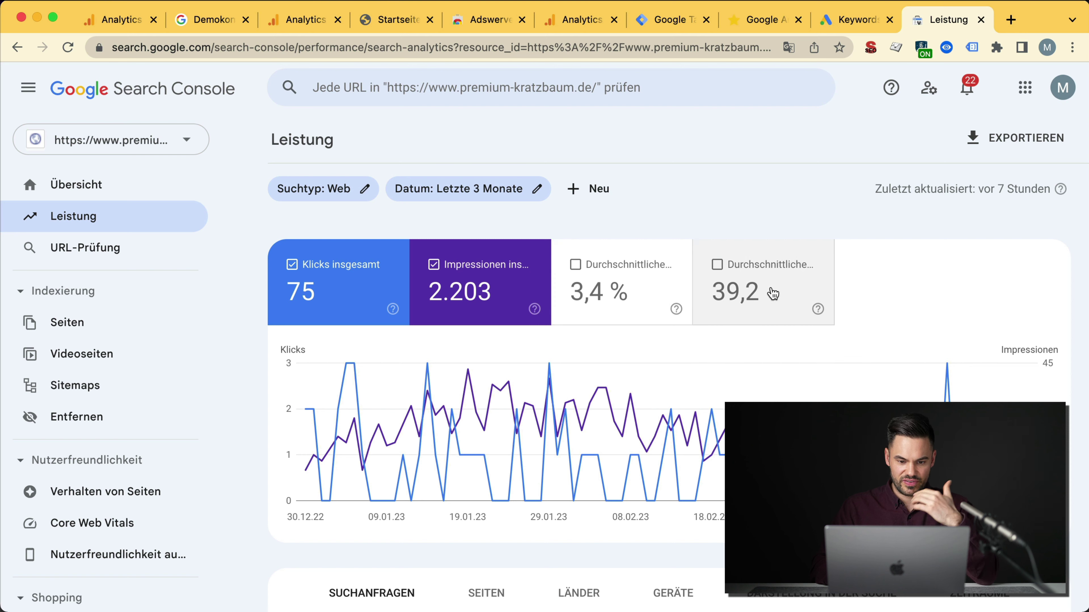
# Step: Filter performance to the premium kratzbaum query and add Durchschnittliche Position to the chart
pyautogui.scroll(-10, 766, 311)
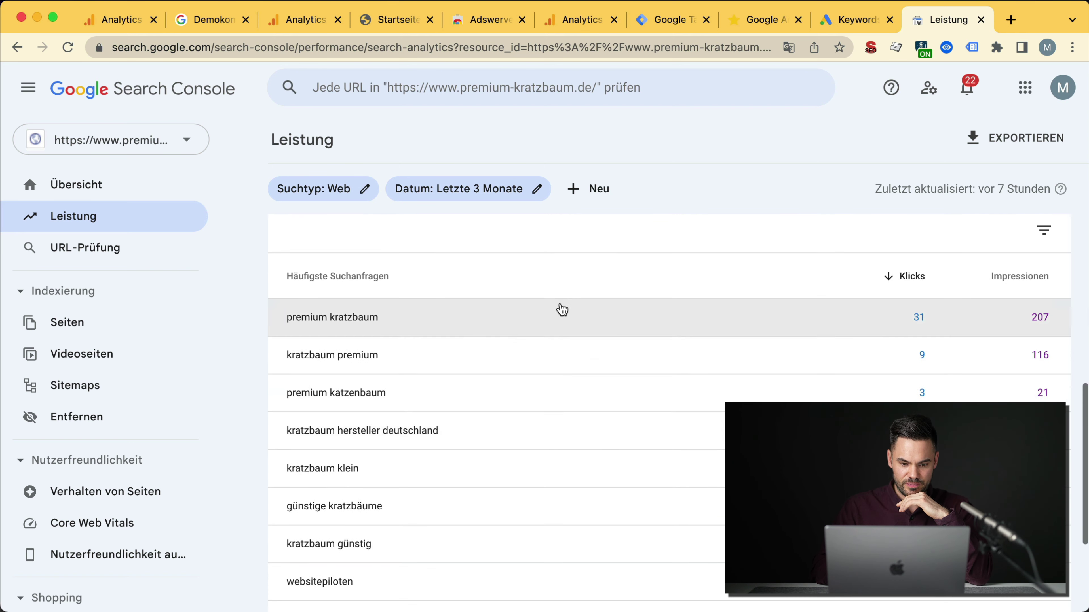
pyautogui.click(550, 333)
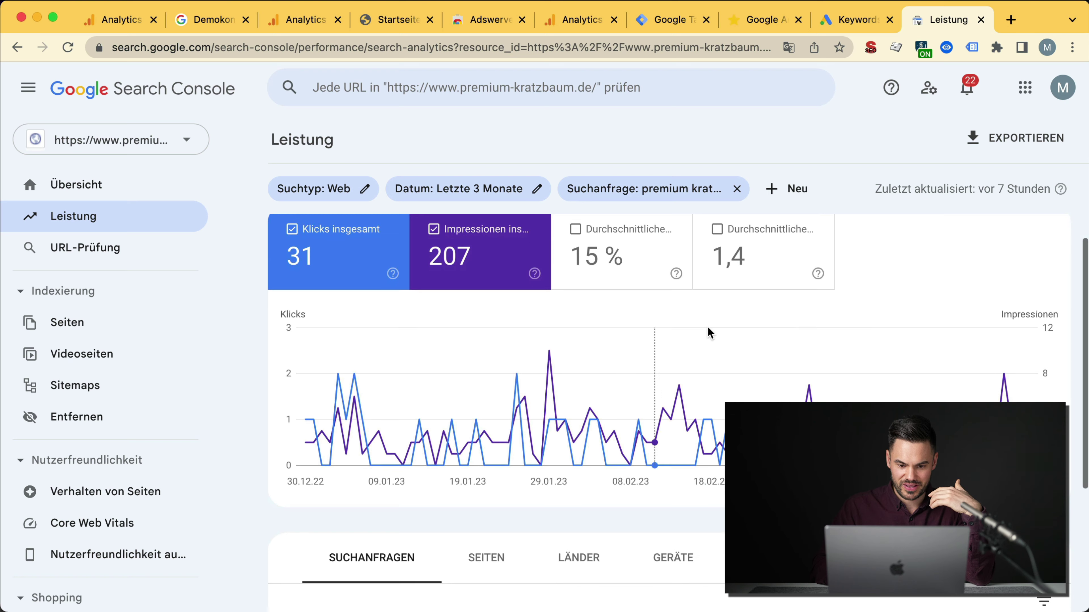
pyautogui.click(805, 265)
pyautogui.scroll(-2, 874, 275)
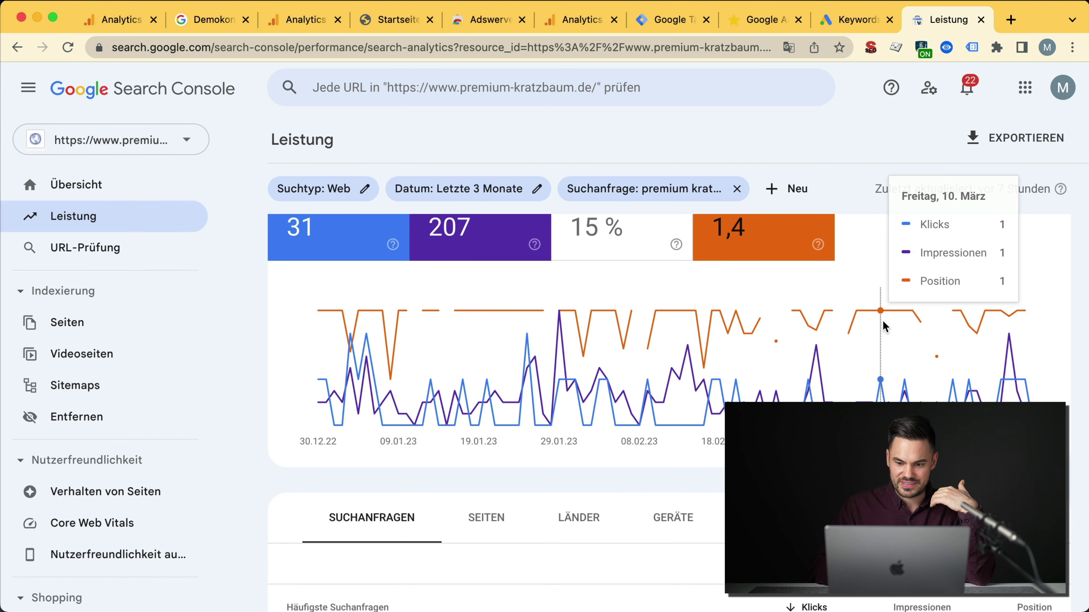
pyautogui.moveTo(545, 317)
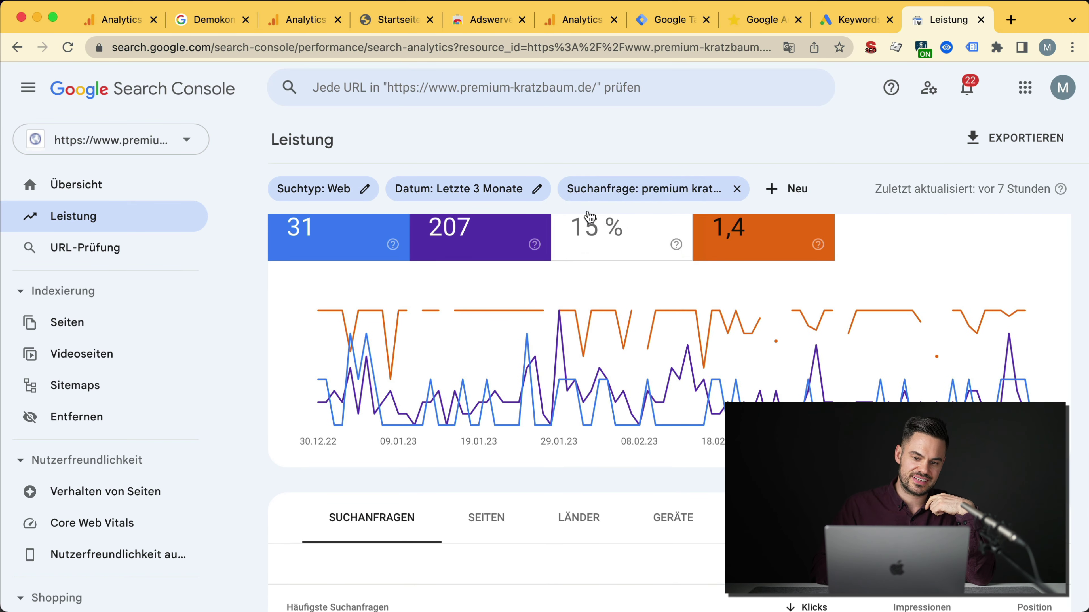
pyautogui.scroll(2, 553, 326)
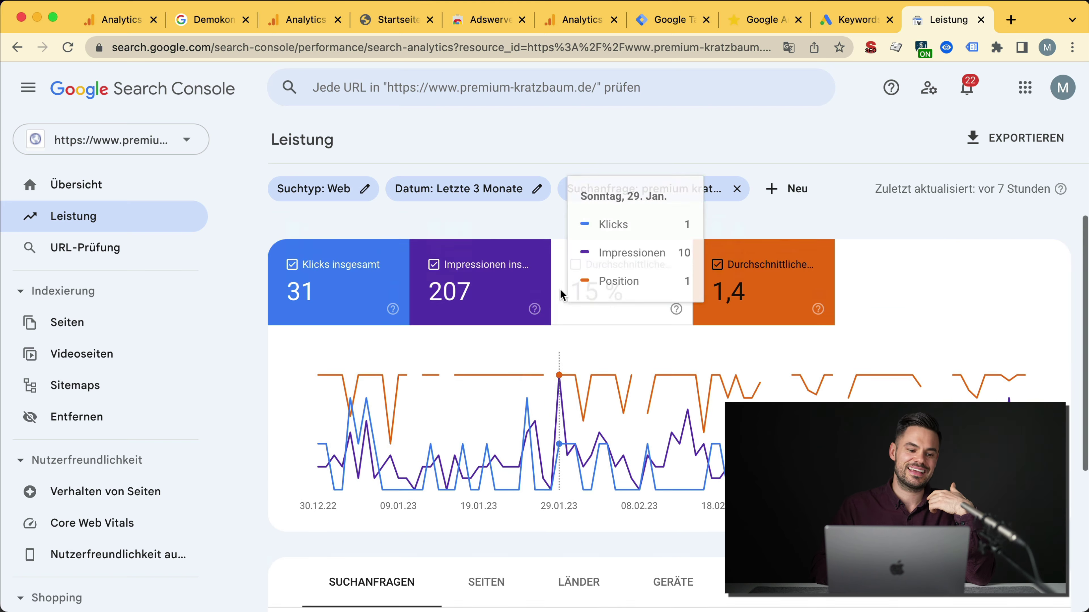
# Step: Back in Analytics, open the Werbung Conversion-Pfade report
pyautogui.click(588, 21)
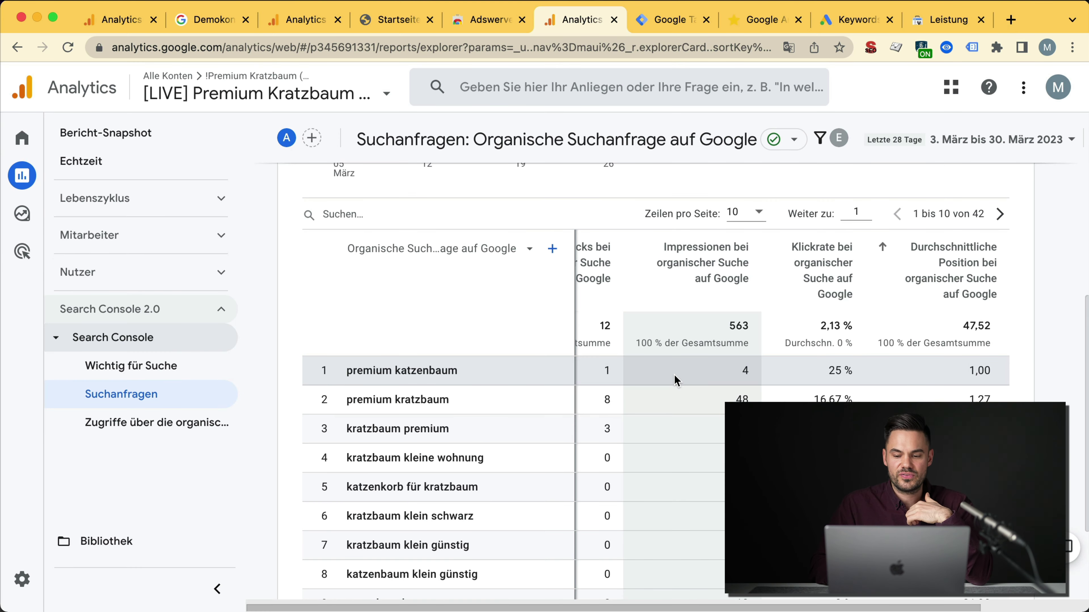
pyautogui.hscroll(-3, 669, 371)
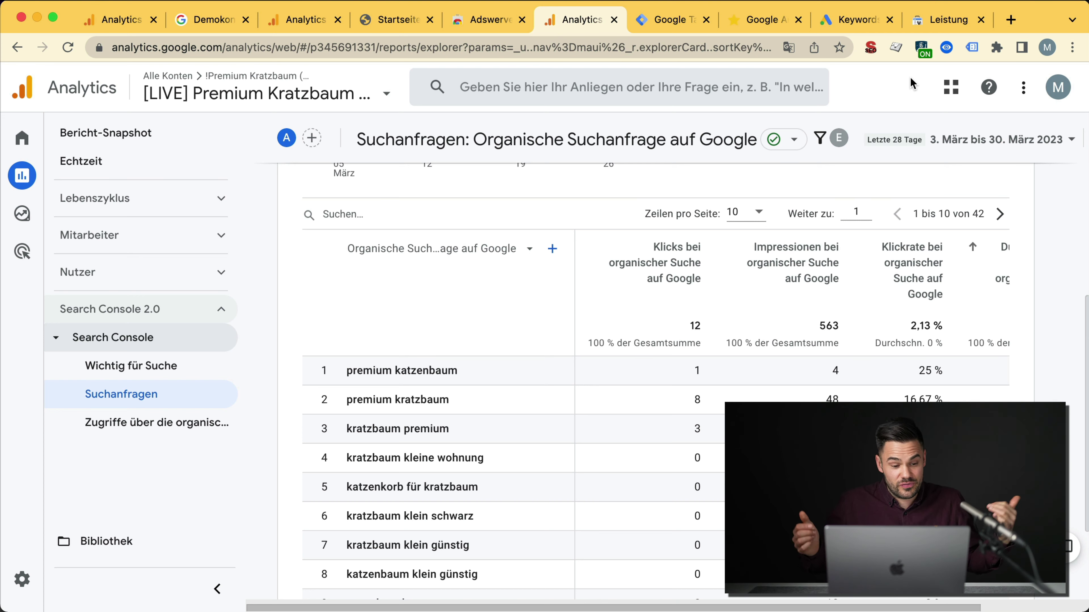
pyautogui.click(142, 309)
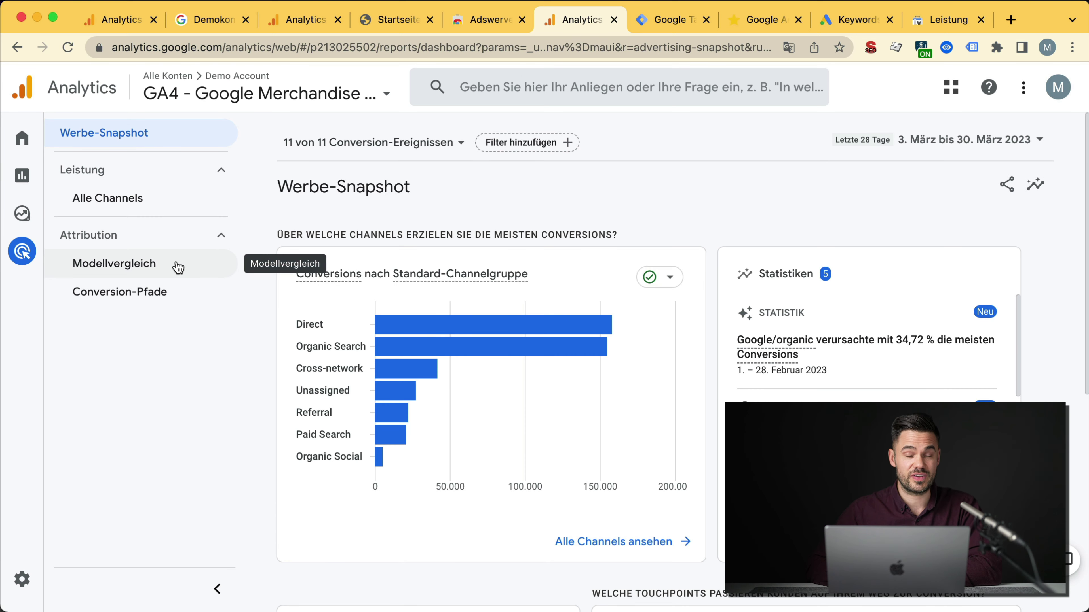
pyautogui.click(111, 268)
pyautogui.click(119, 292)
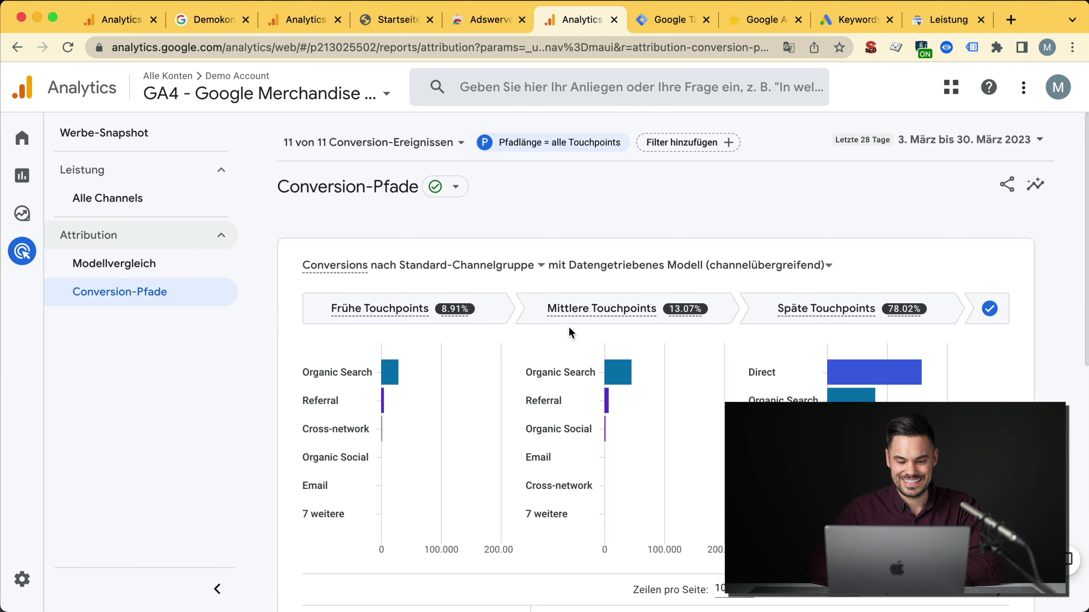
# Step: Break down the conversion paths by the Medium dimension
pyautogui.scroll(-5, 568, 333)
pyautogui.scroll(-5, 569, 327)
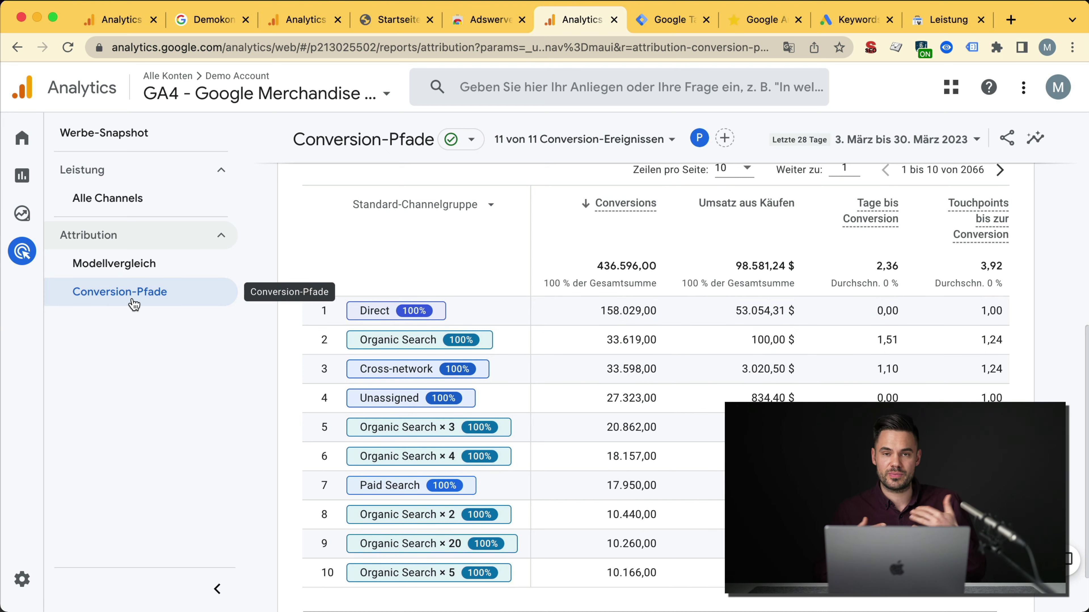
pyautogui.scroll(-3, 311, 481)
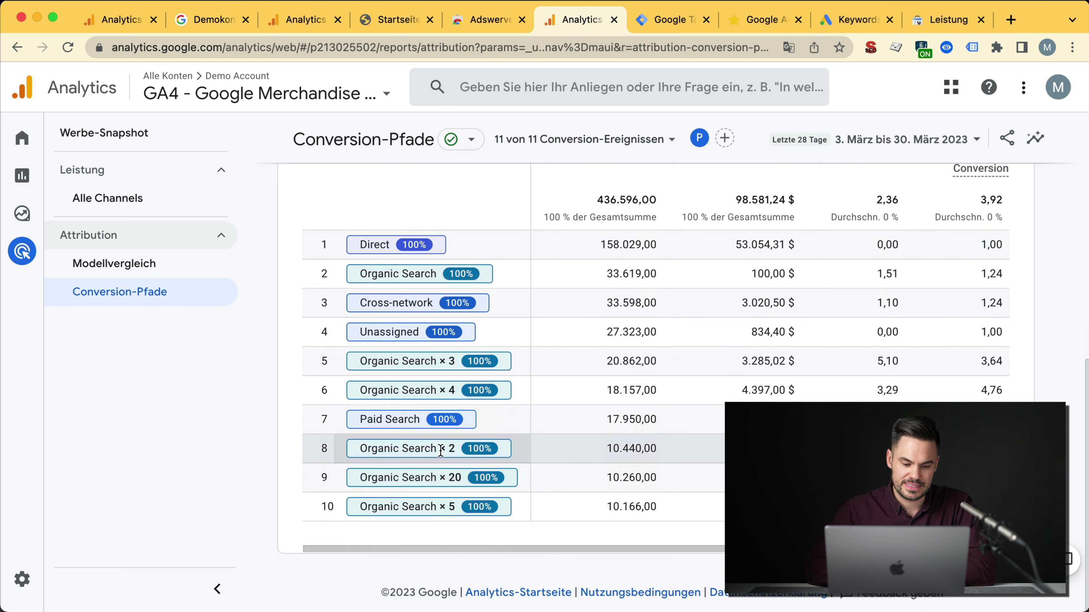
pyautogui.scroll(1, 406, 351)
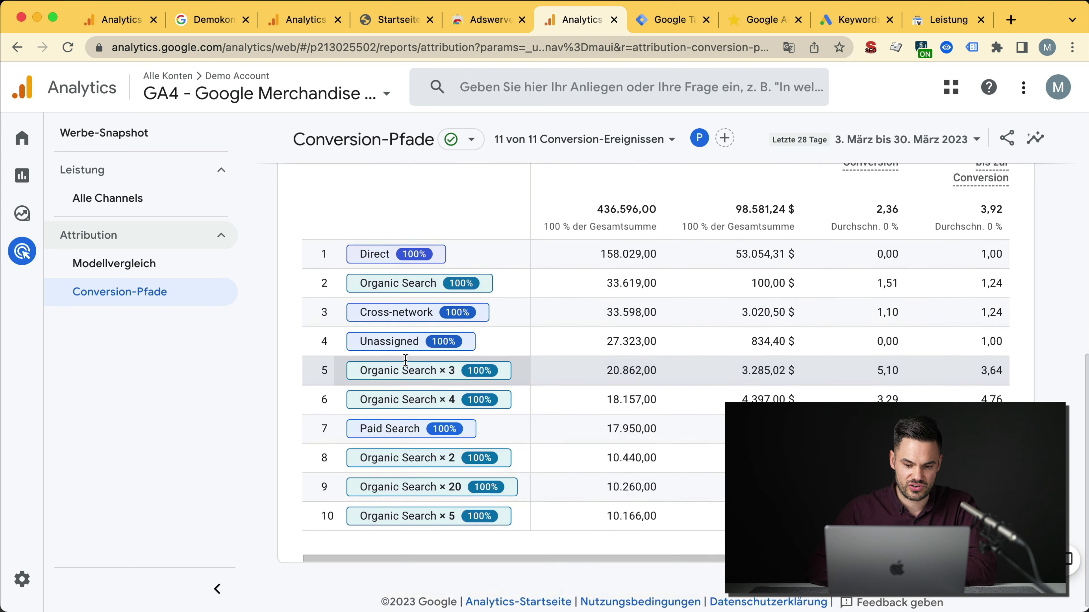
pyautogui.scroll(1, 428, 283)
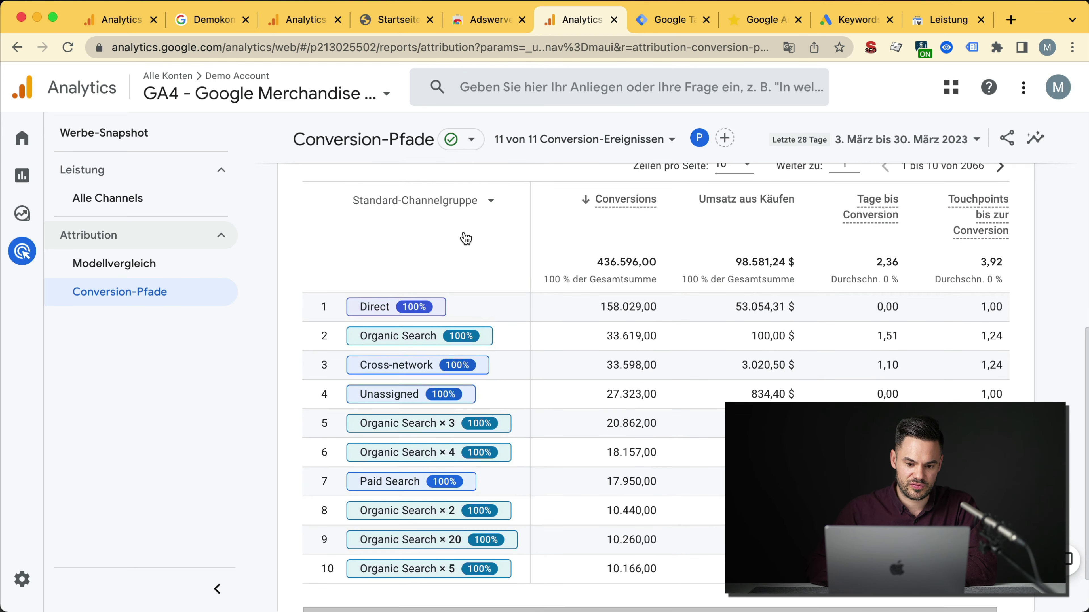
pyautogui.click(469, 204)
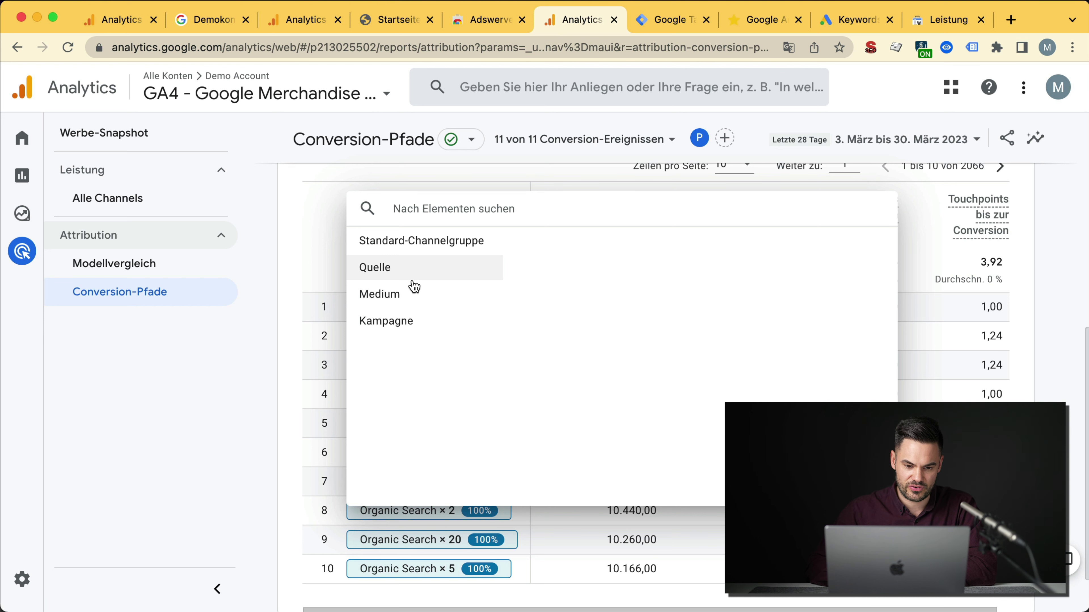
pyautogui.click(414, 290)
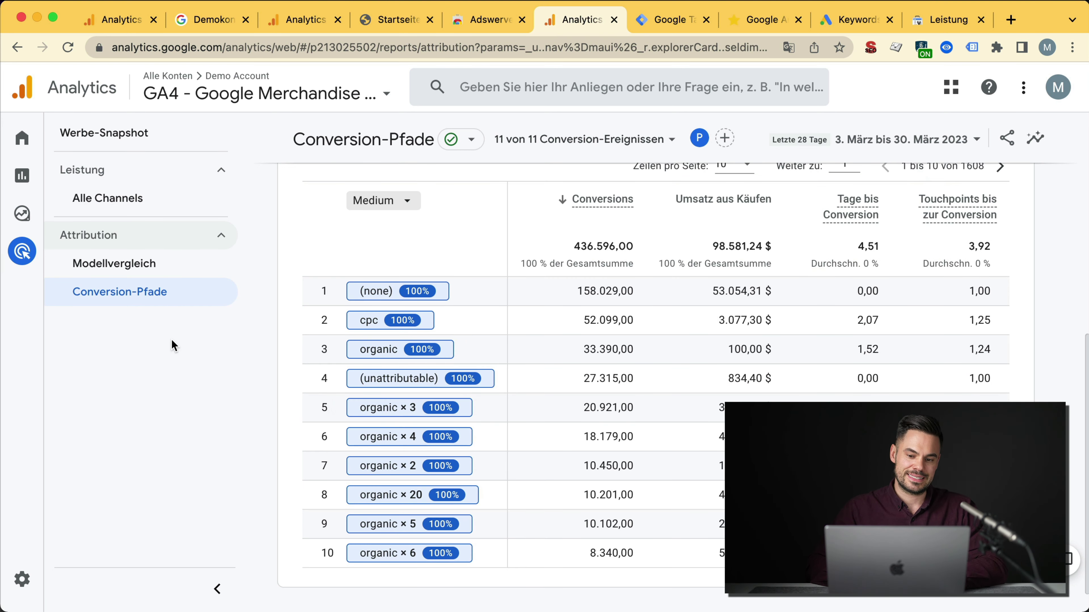
# Step: Set the attribution model to Letzter Klick
pyautogui.scroll(10, 456, 371)
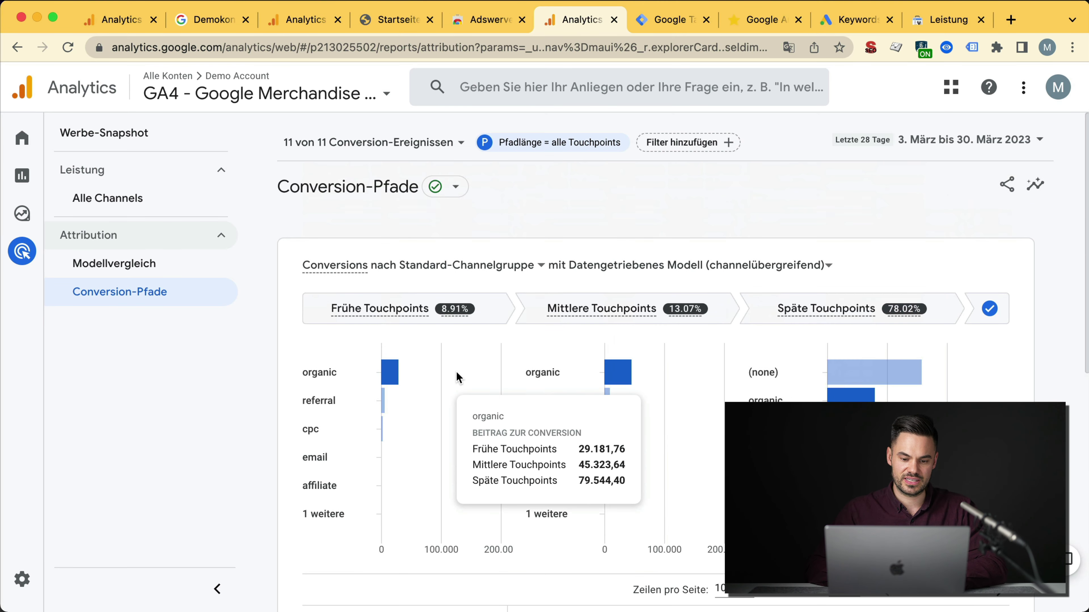
pyautogui.click(653, 266)
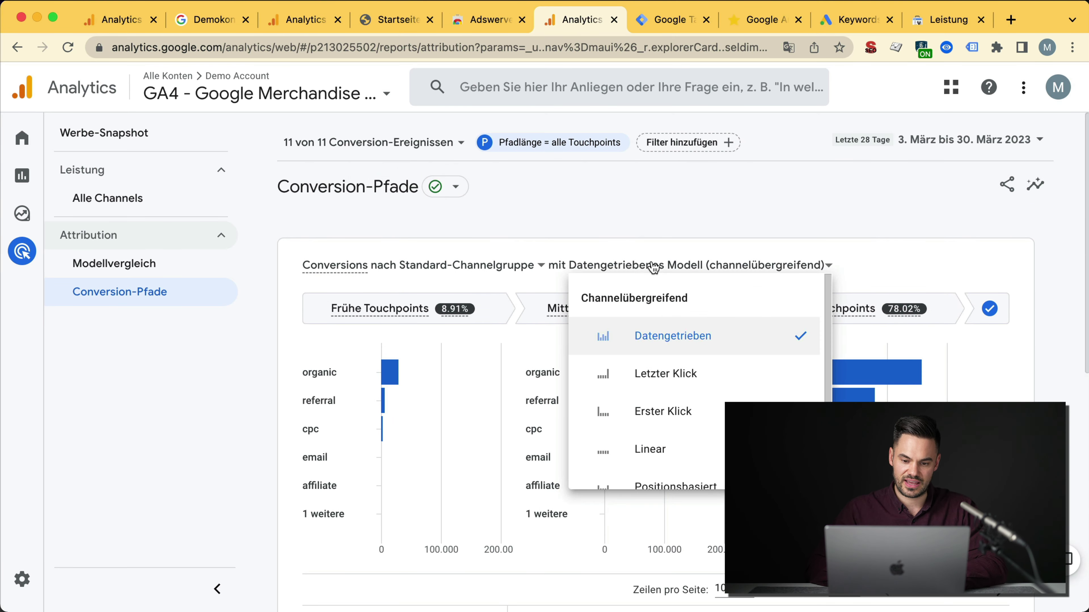
pyautogui.click(666, 374)
pyautogui.scroll(-10, 620, 468)
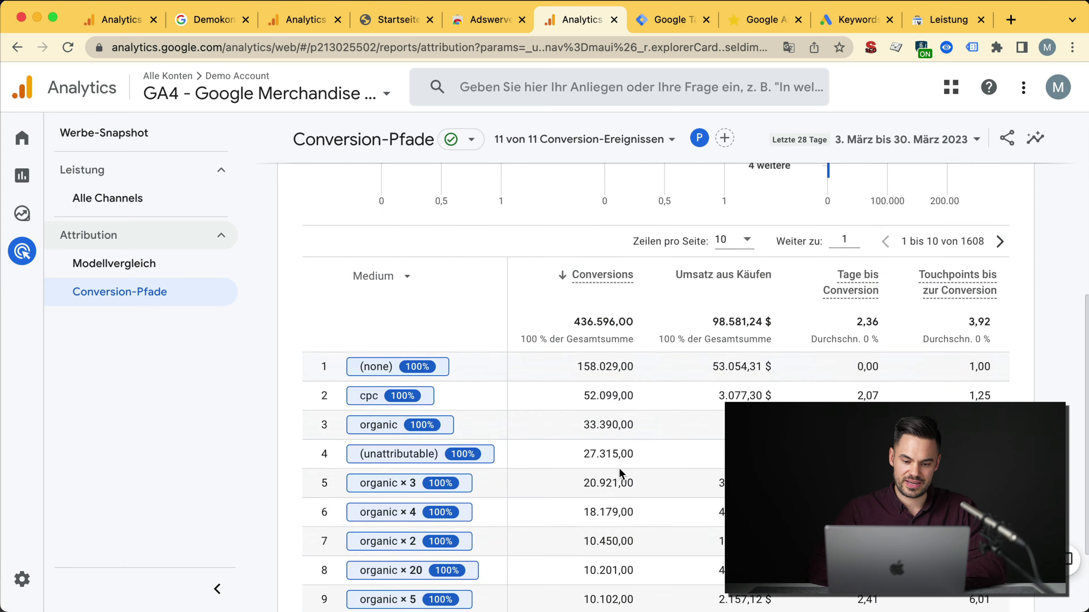
pyautogui.moveTo(36, 506)
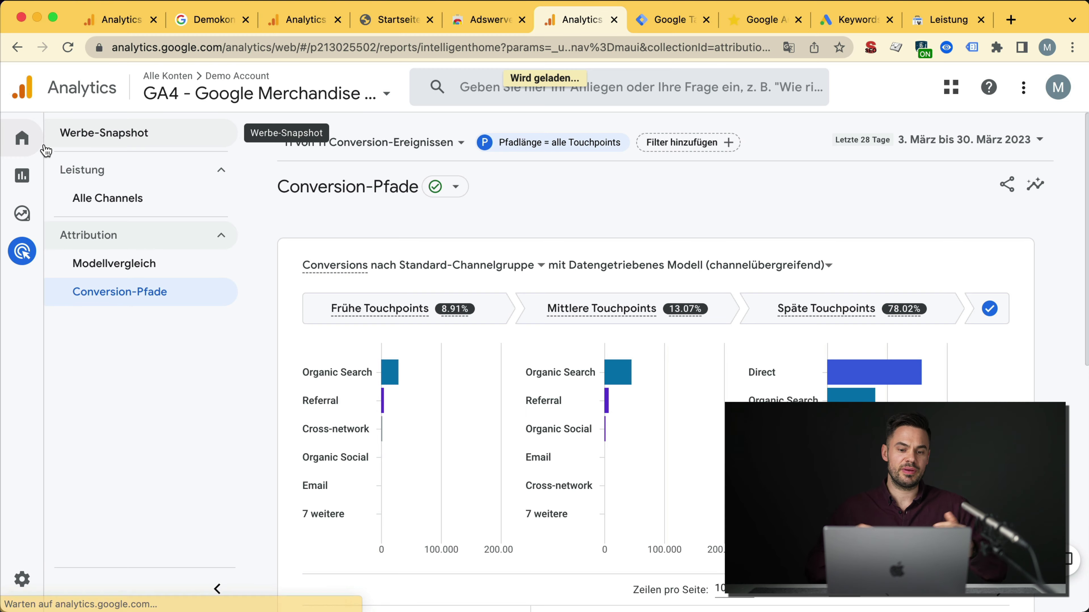
# Step: Open the demo property's Startseite and scroll through its overview showing 13.203 users
pyautogui.click(42, 146)
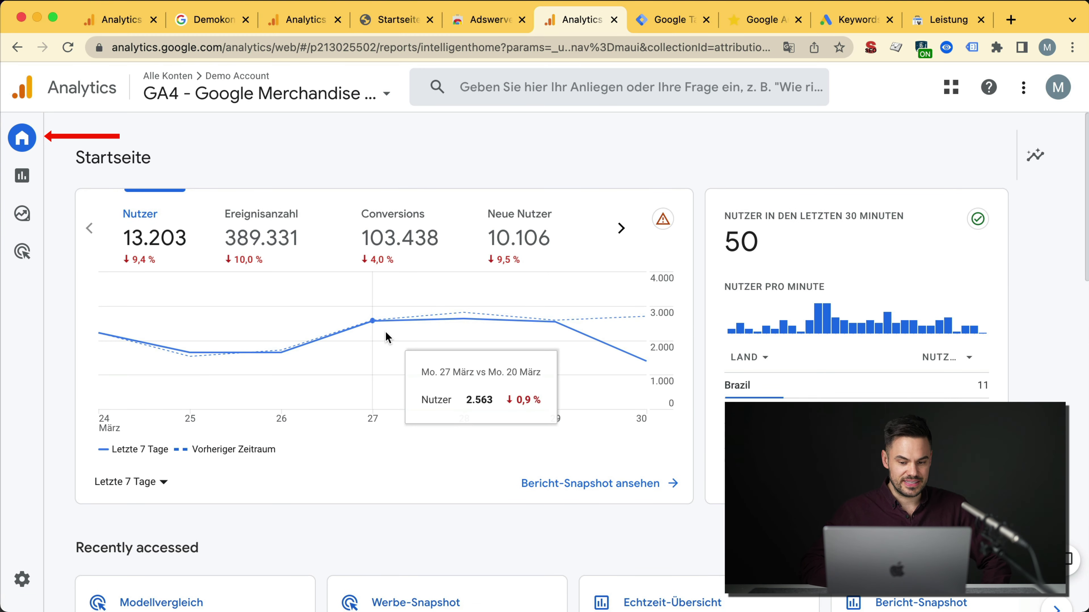
pyautogui.scroll(-10, 386, 331)
pyautogui.scroll(-10, 386, 337)
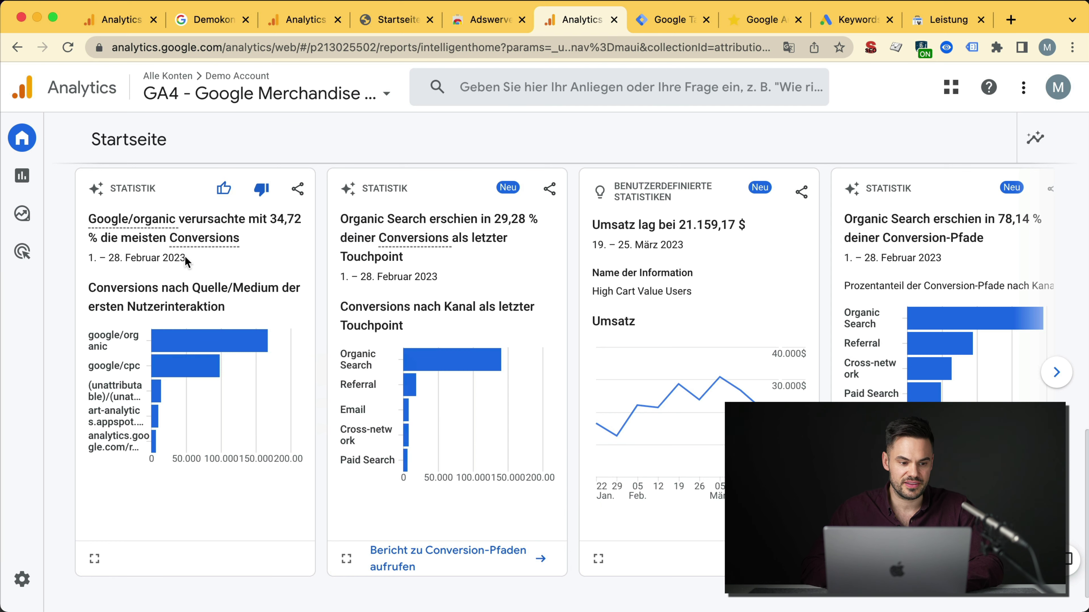
pyautogui.moveTo(33, 182)
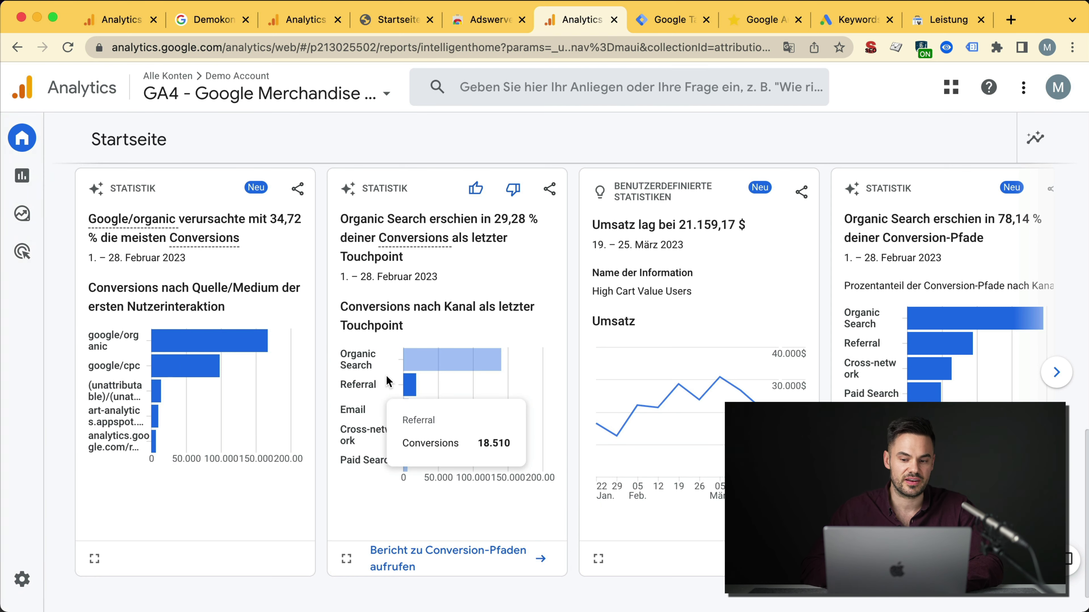
pyautogui.scroll(-1, 418, 382)
# Step: Advance the Statistik insight cards, then return to the top and inspect the realtime card
pyautogui.moveTo(928, 331)
pyautogui.click(1056, 331)
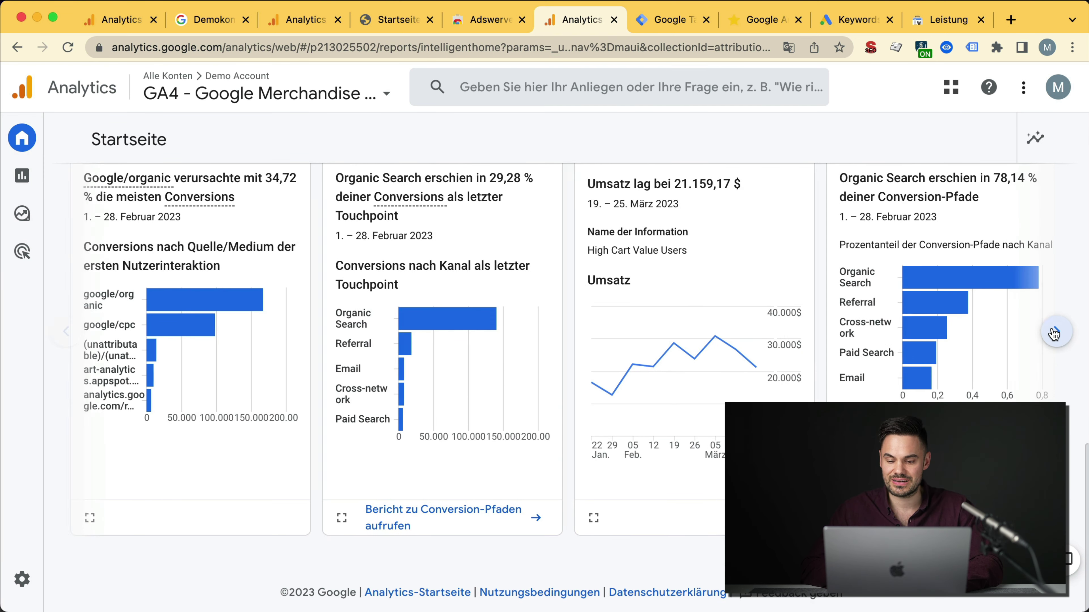
pyautogui.scroll(15, 758, 294)
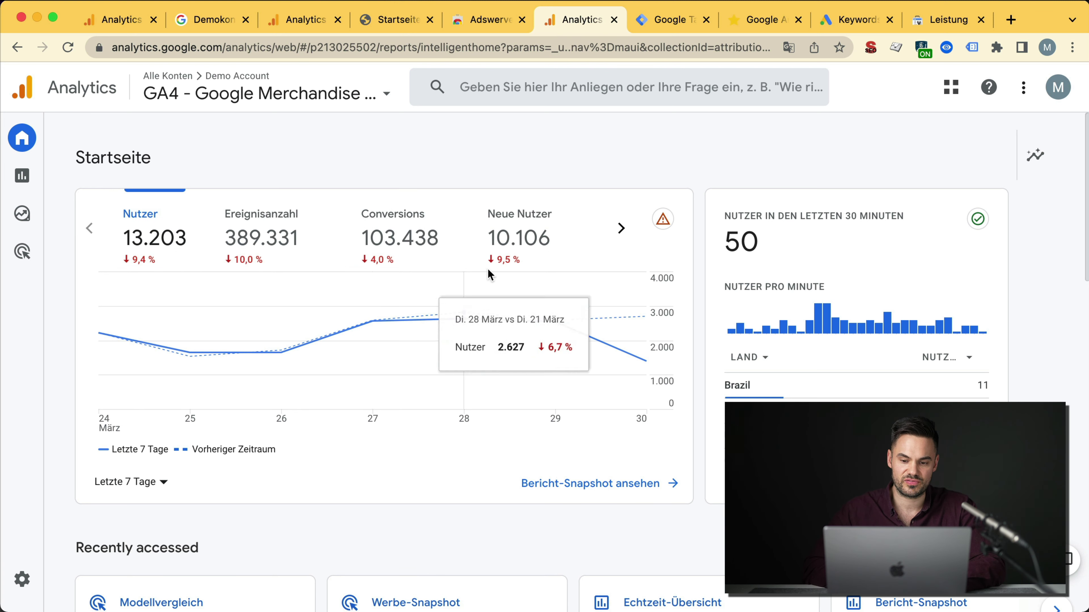
pyautogui.tripleClick(766, 215)
pyautogui.click(792, 266)
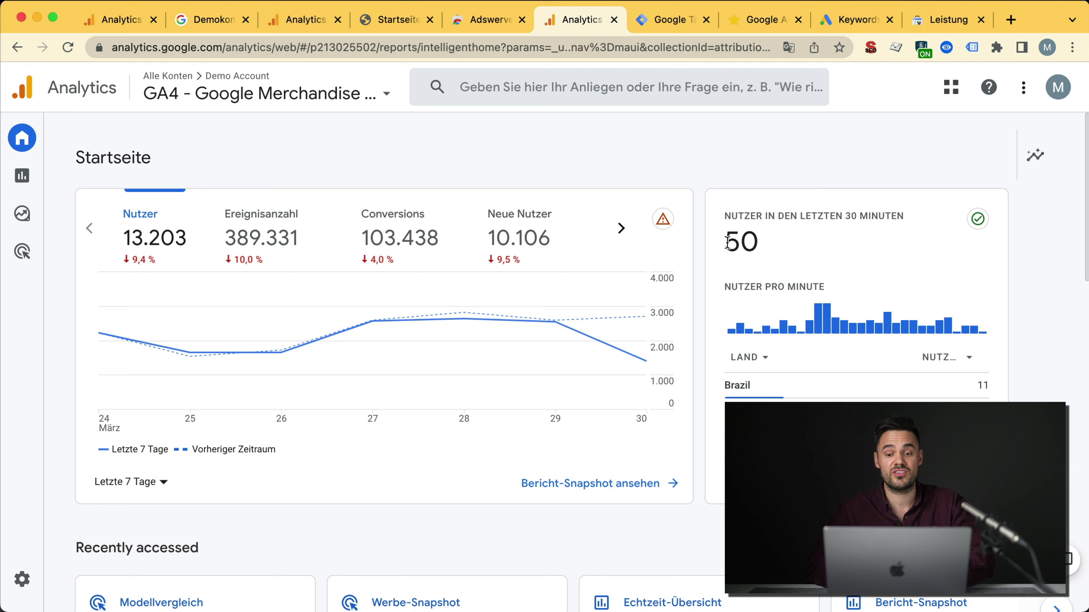
pyautogui.moveTo(850, 333)
pyautogui.moveTo(820, 325)
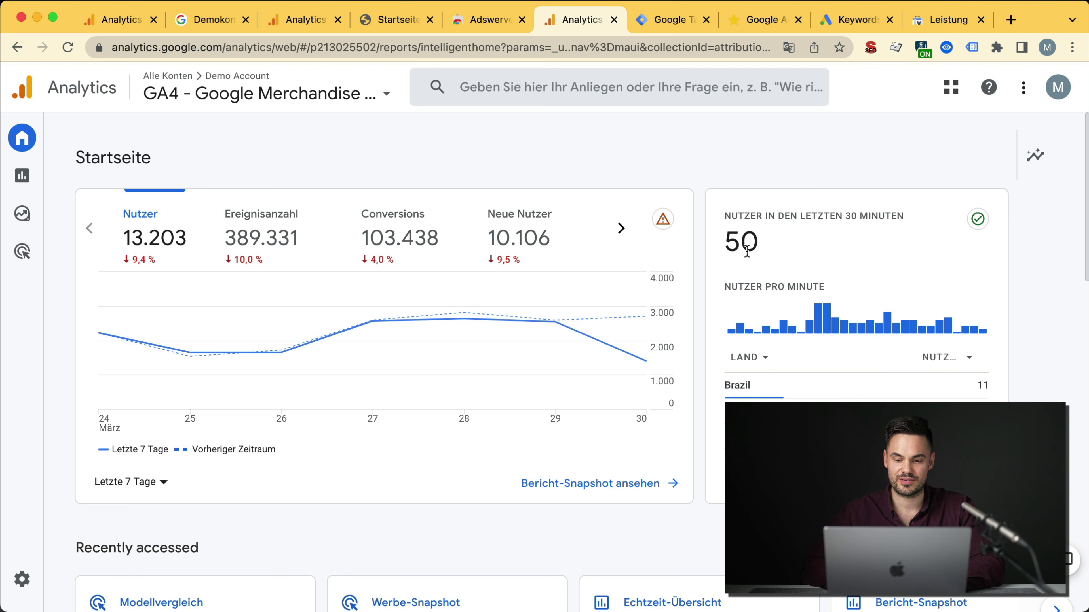
pyautogui.moveTo(21, 177)
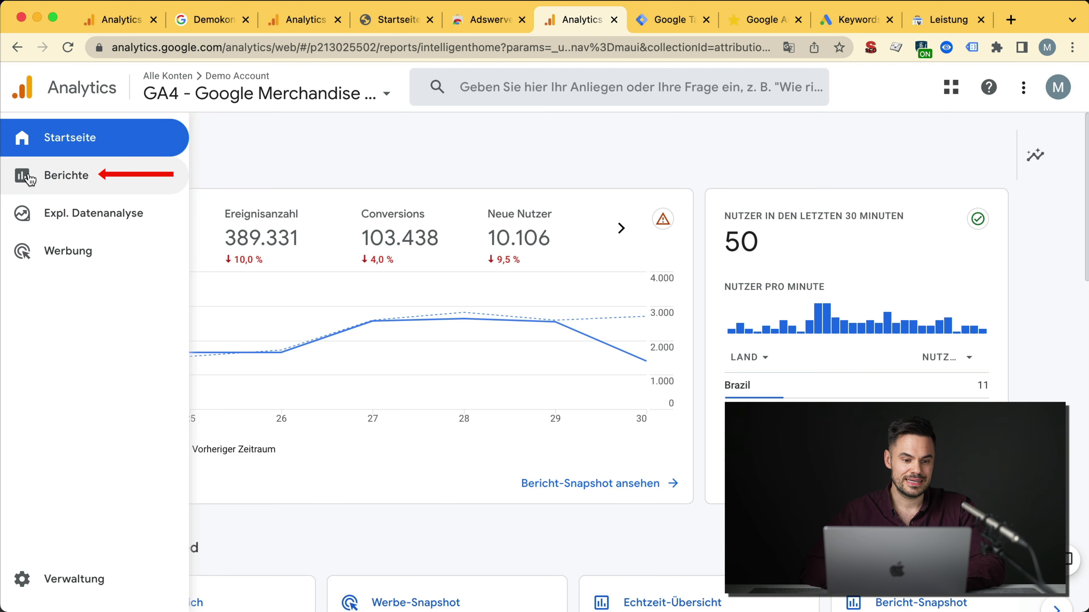
# Step: Open the Echtzeit overview report and scroll down to the event cards
pyautogui.click(29, 178)
pyautogui.click(109, 170)
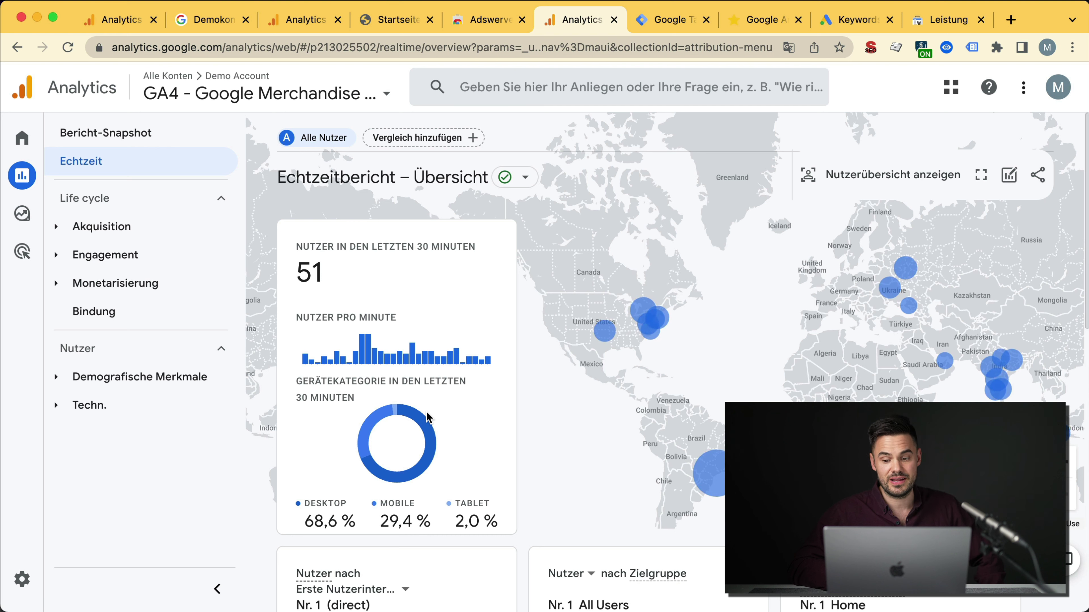
pyautogui.scroll(-10, 427, 414)
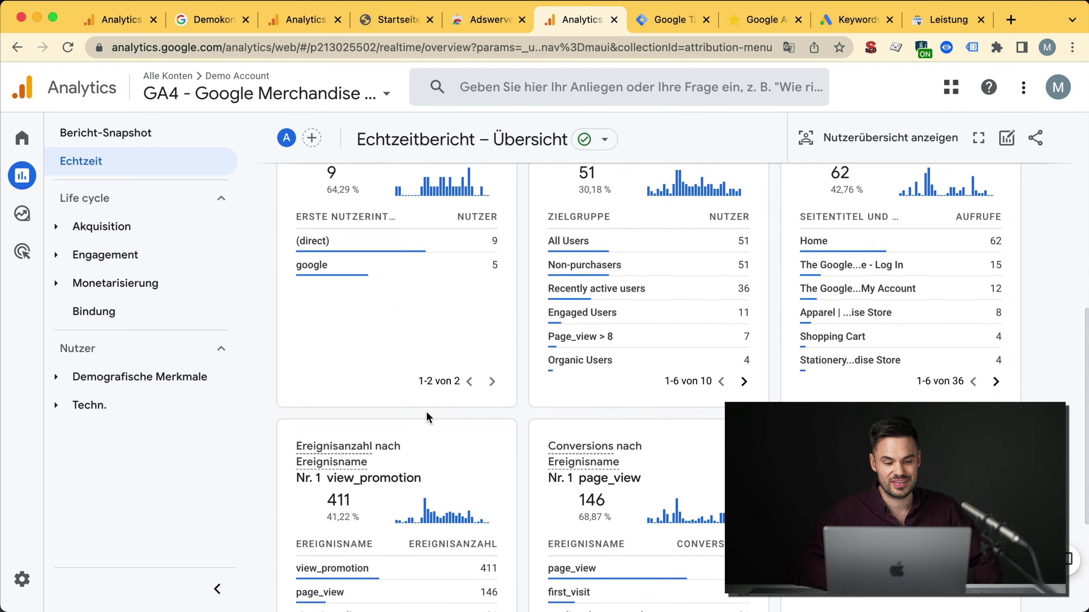
pyautogui.scroll(-5, 426, 411)
# Step: Drill into view_promotion to see its parameters such as page and page_location
pyautogui.moveTo(362, 377)
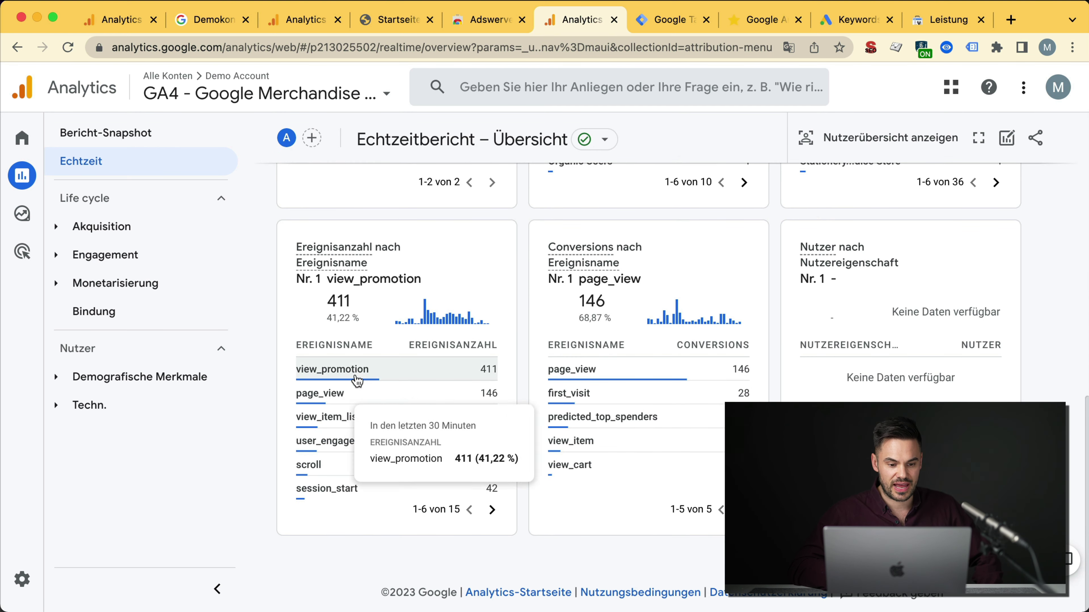
pyautogui.click(401, 379)
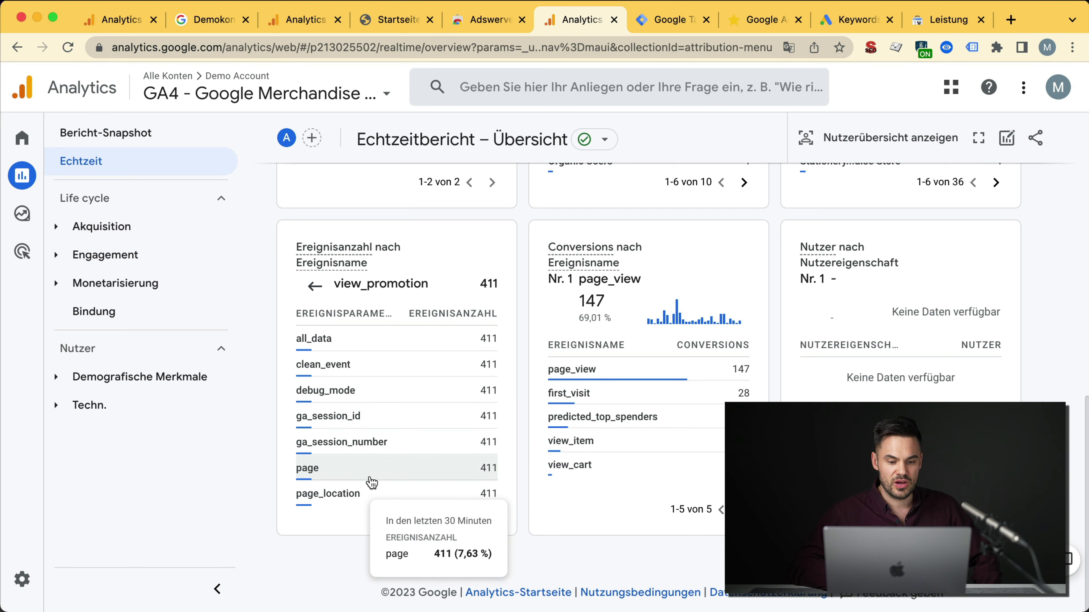
pyautogui.moveTo(630, 378)
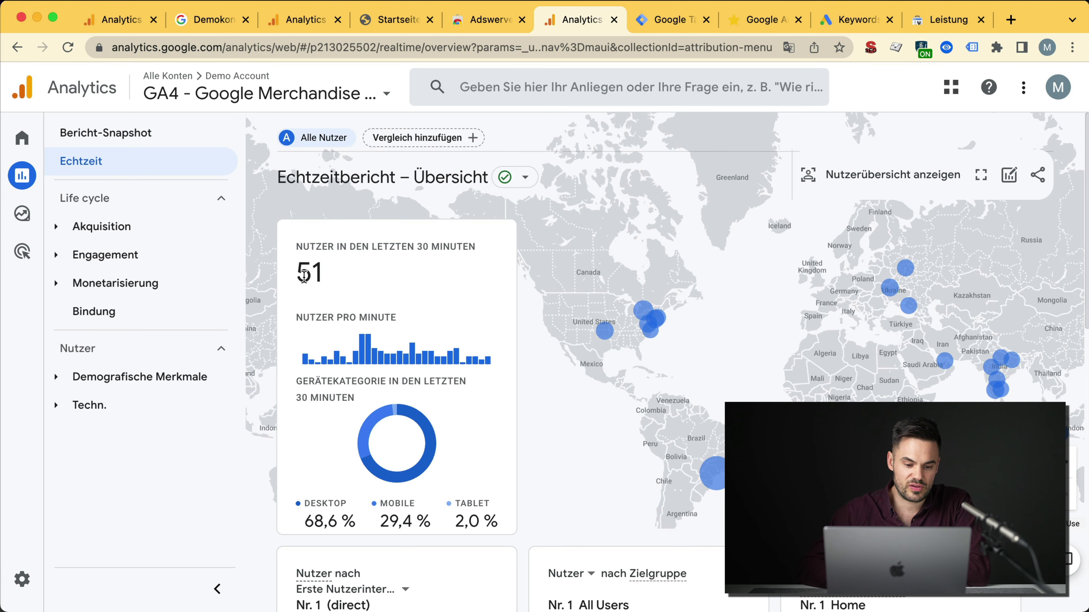
pyautogui.doubleClick(304, 276)
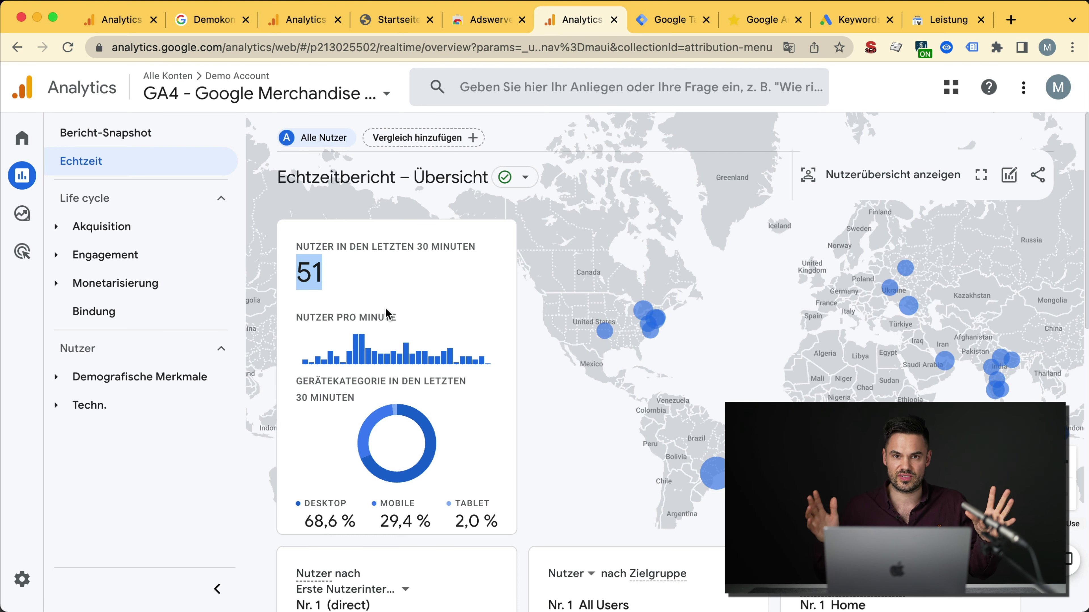
# Step: View individual user snapshots, then return to Echtzeit and expand the Akquisition reports group
pyautogui.click(915, 185)
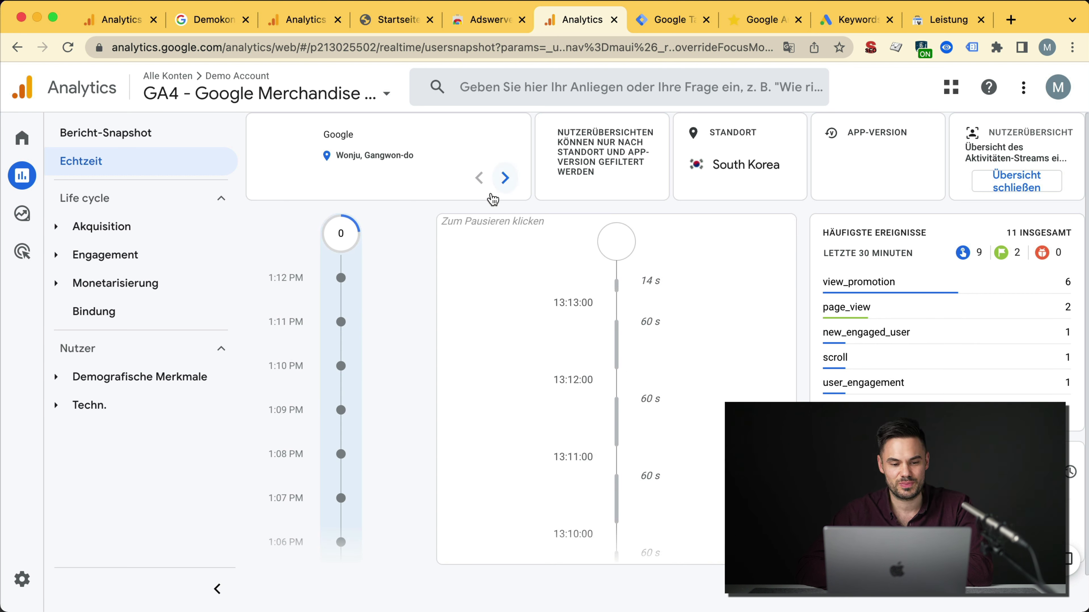
pyautogui.click(510, 188)
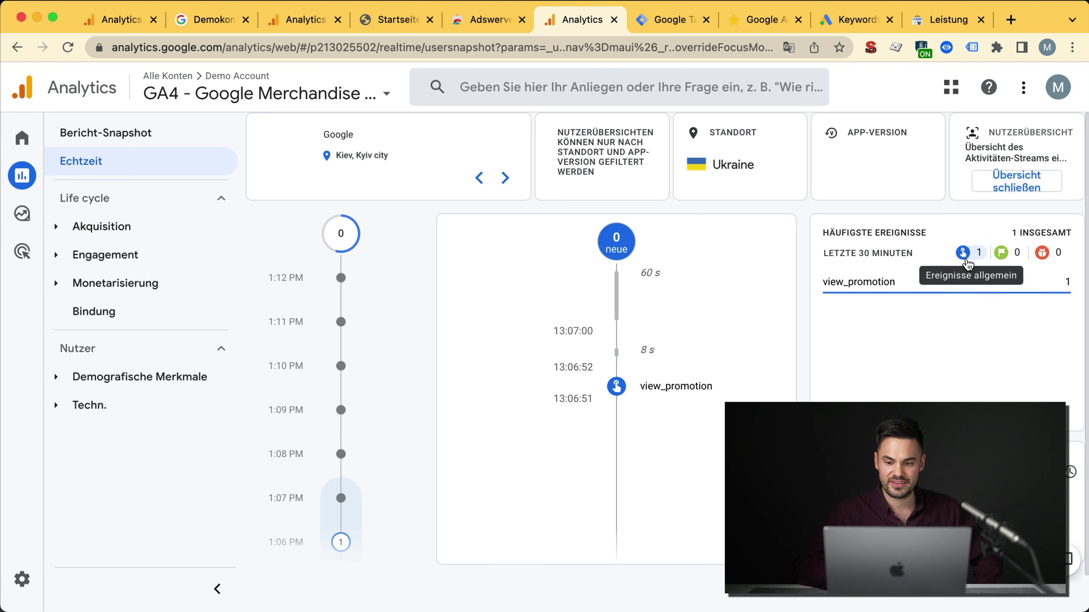
pyautogui.click(112, 165)
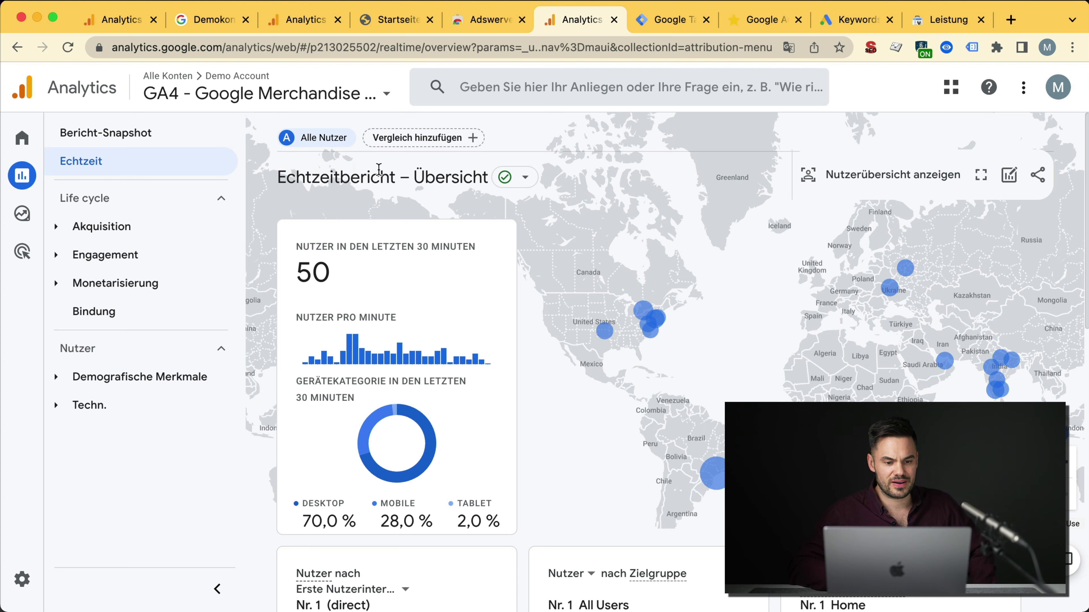
pyautogui.moveTo(22, 213)
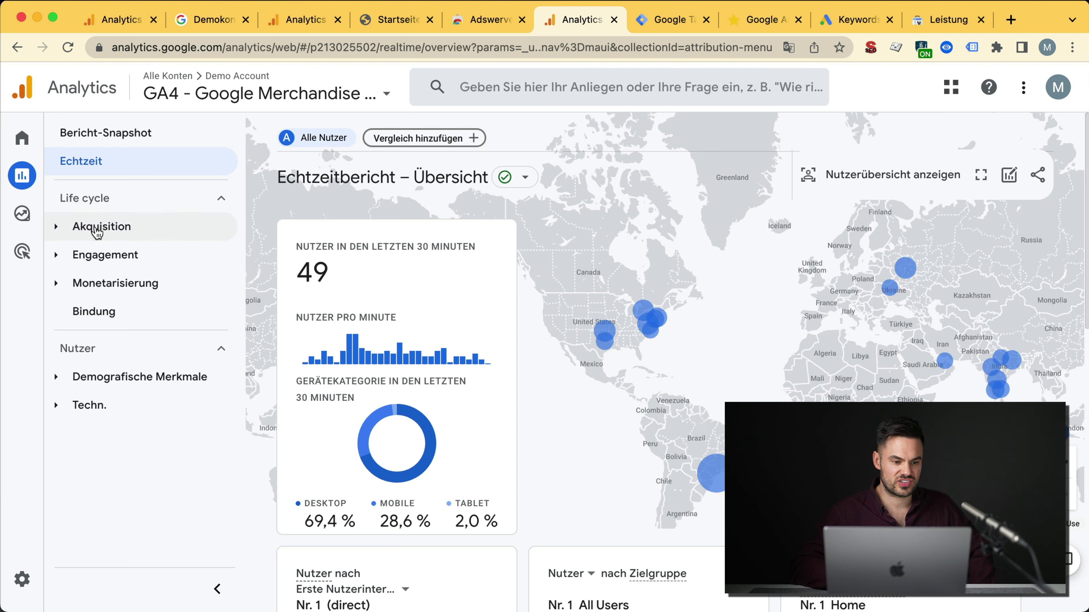
pyautogui.click(53, 231)
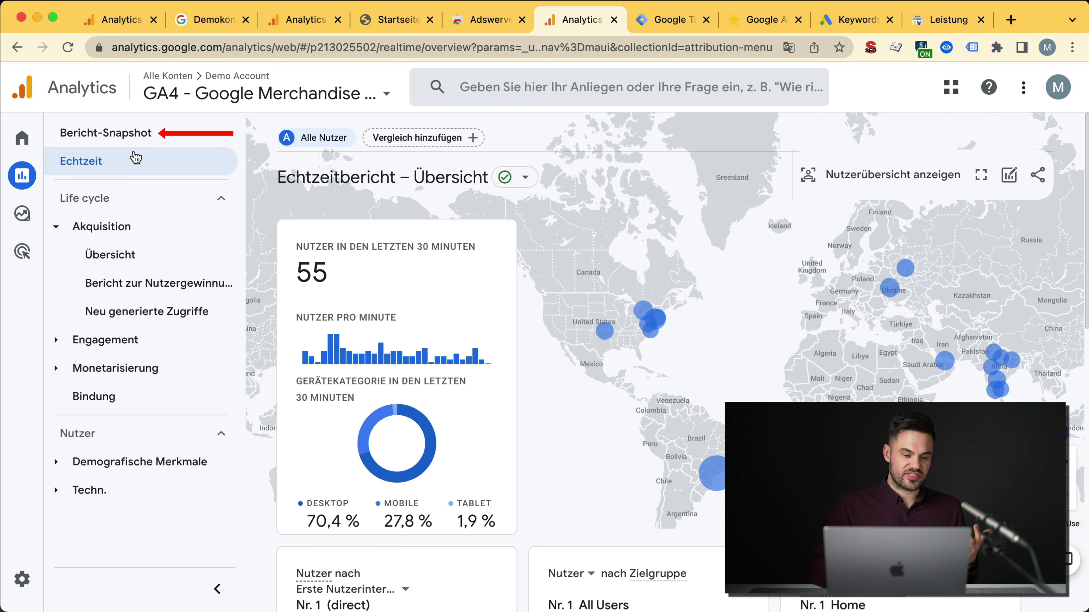
# Step: Open Bericht-Snapshot and scroll its cards for 3.–30. März 2023, showing 52.920 users
pyautogui.click(140, 145)
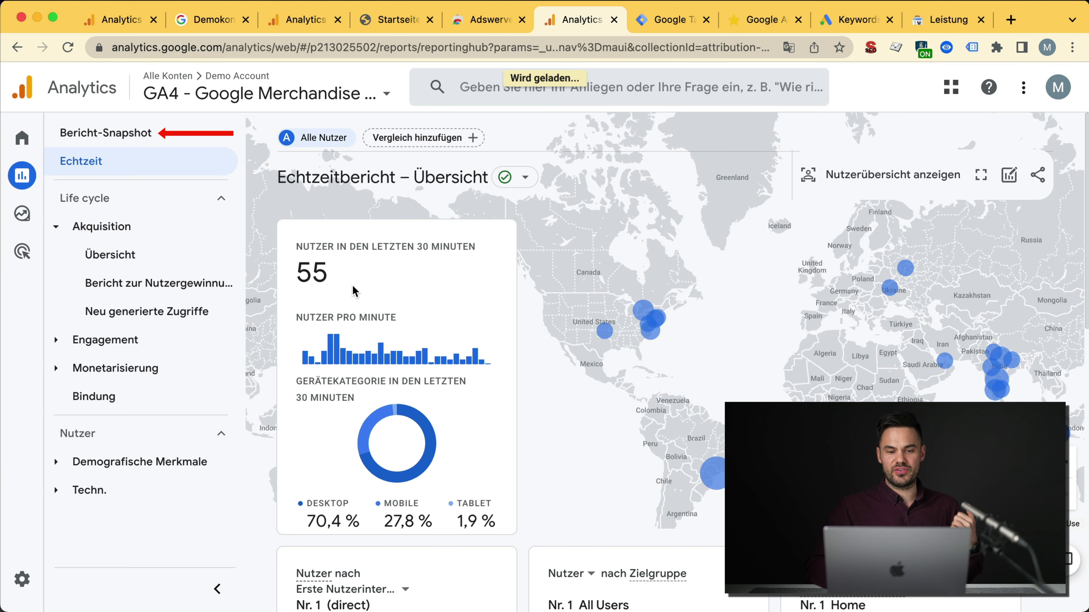
pyautogui.scroll(-15, 631, 397)
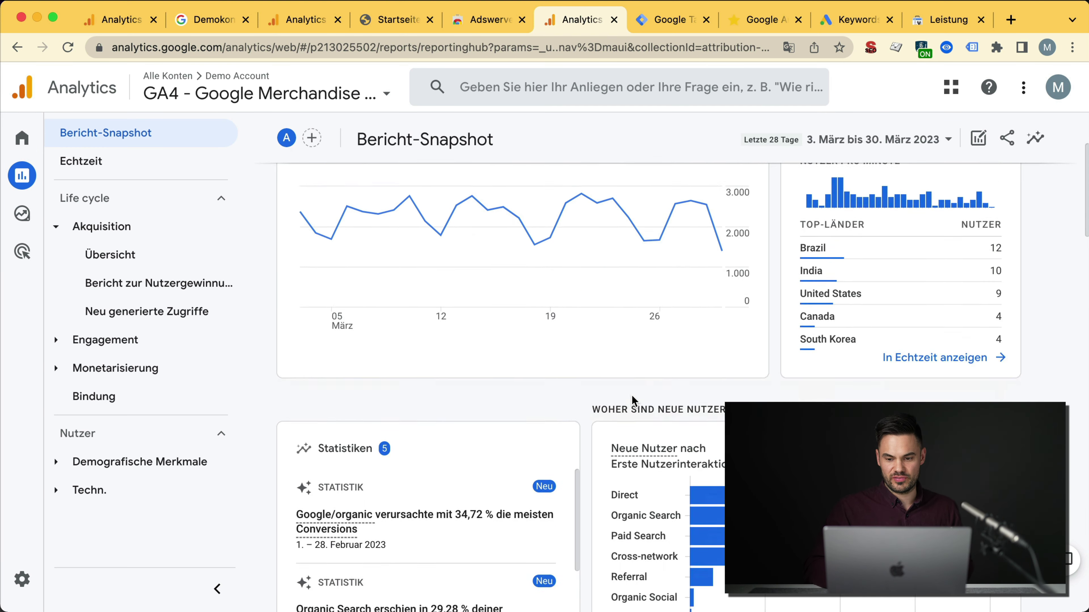
pyautogui.scroll(-1, 632, 397)
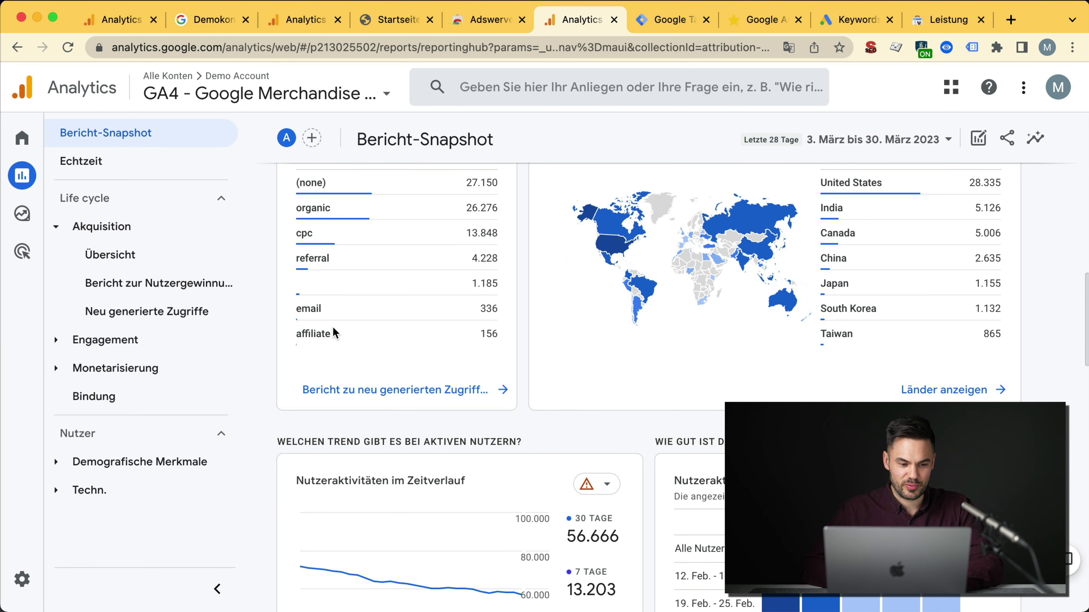
pyautogui.scroll(-10, 483, 323)
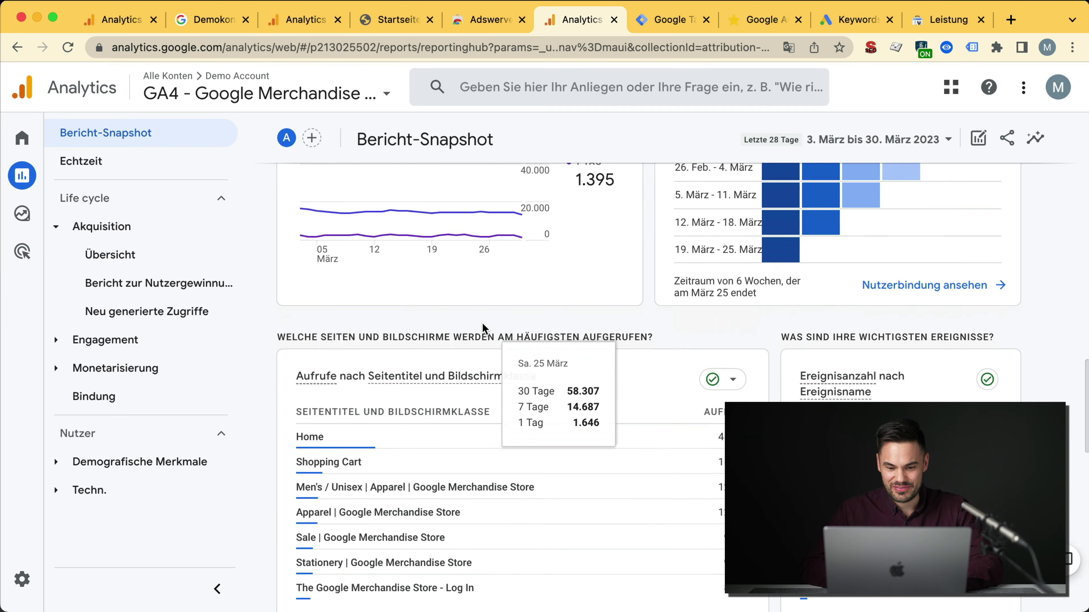
pyautogui.scroll(-12, 484, 328)
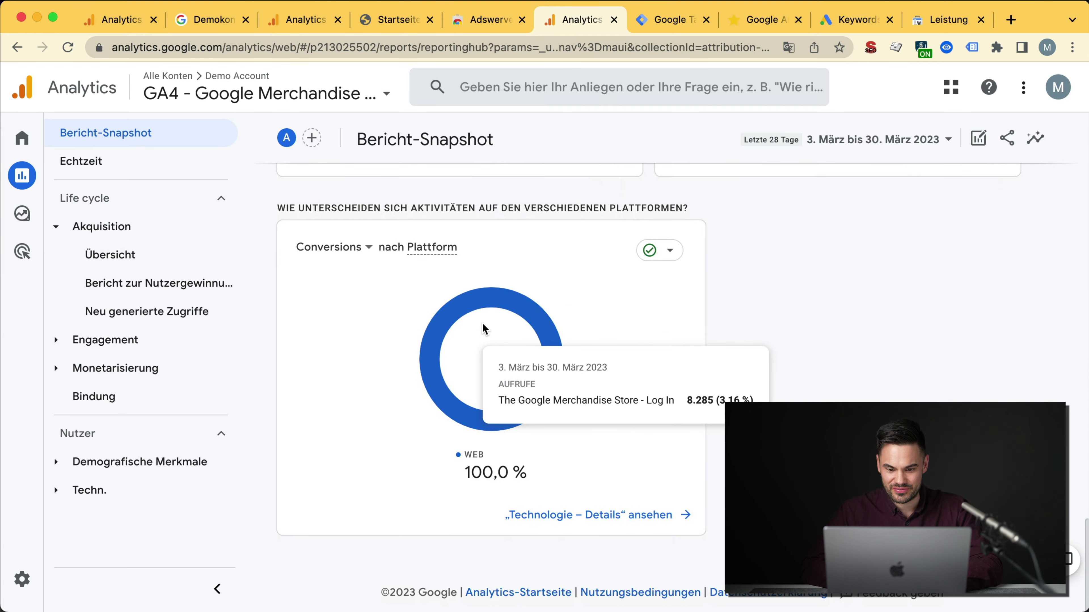
pyautogui.scroll(8, 483, 328)
pyautogui.scroll(14, 484, 330)
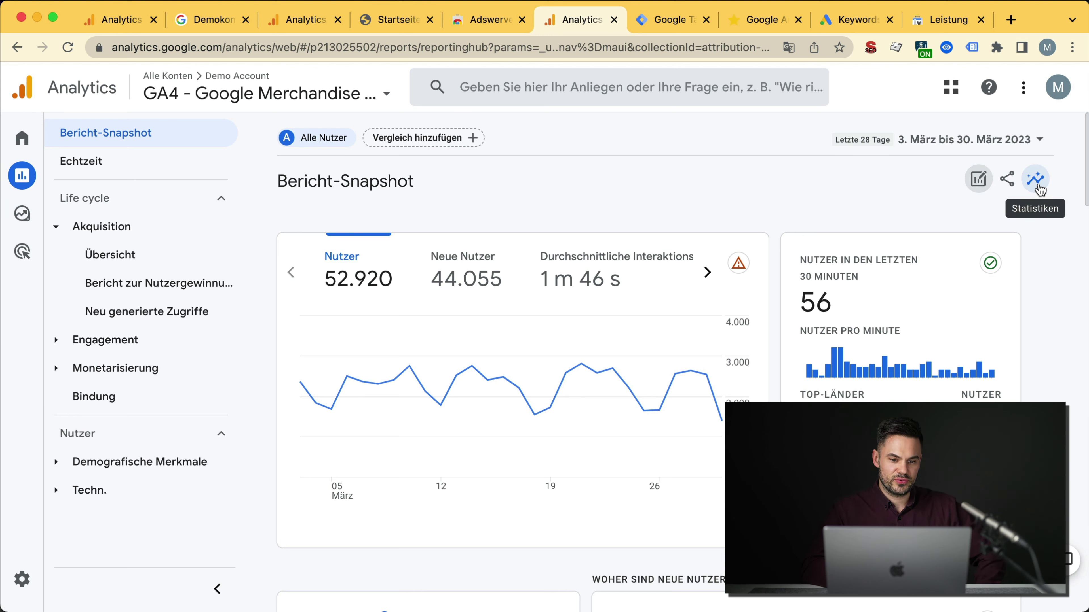
pyautogui.scroll(-10, 545, 476)
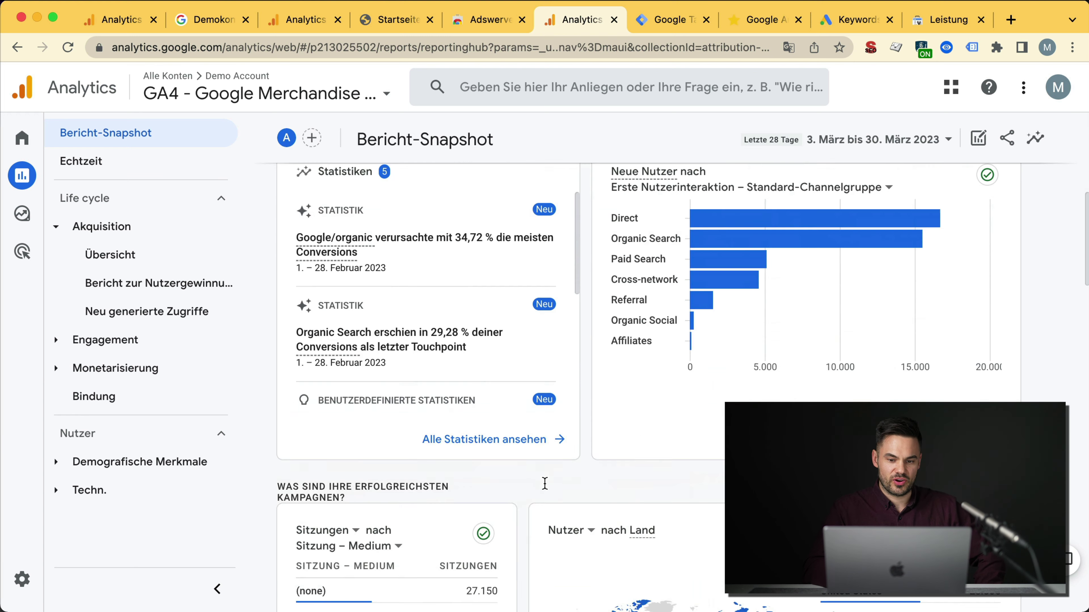
pyautogui.scroll(10, 544, 488)
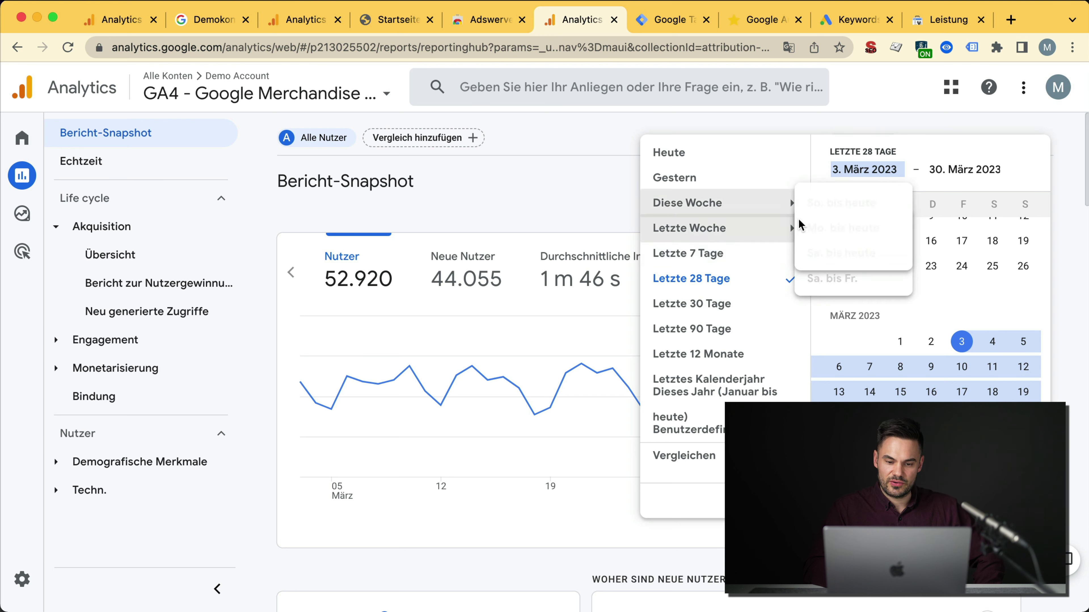
# Step: Narrow the report range from the last 90 days to today, 31. März 2023
pyautogui.click(736, 338)
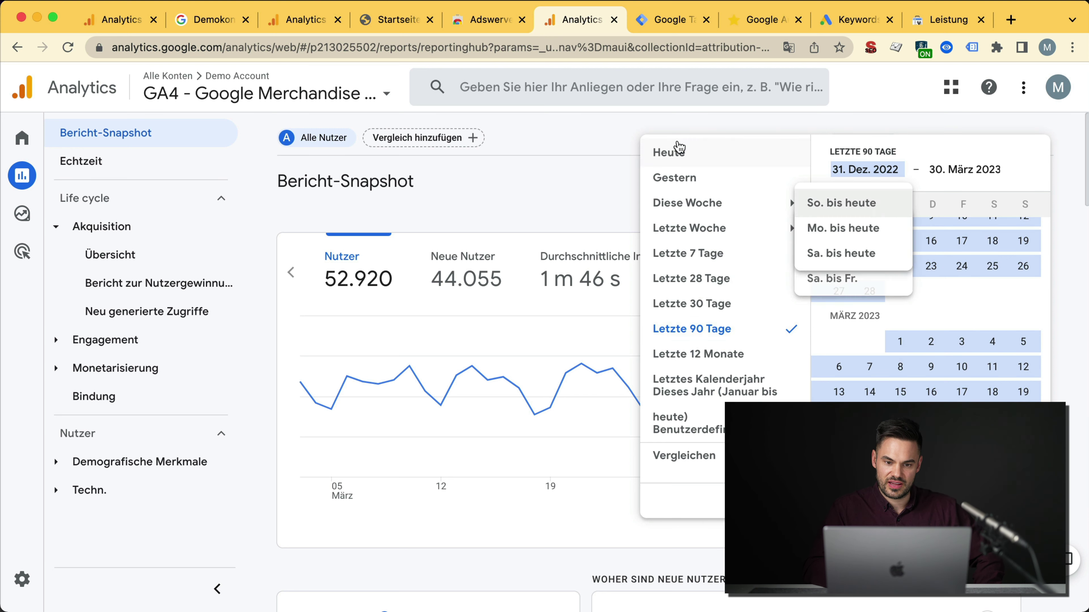
pyautogui.click(669, 153)
pyautogui.click(1016, 498)
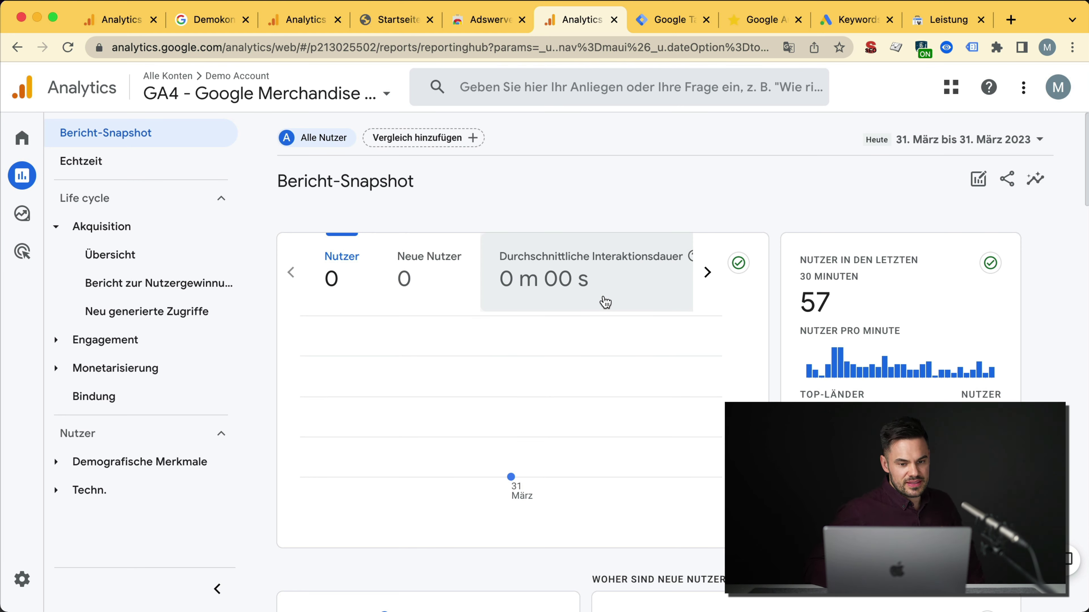
# Step: Open the Hilfe panel with popular resources and dismiss the extra feedback options
pyautogui.moveTo(24, 579)
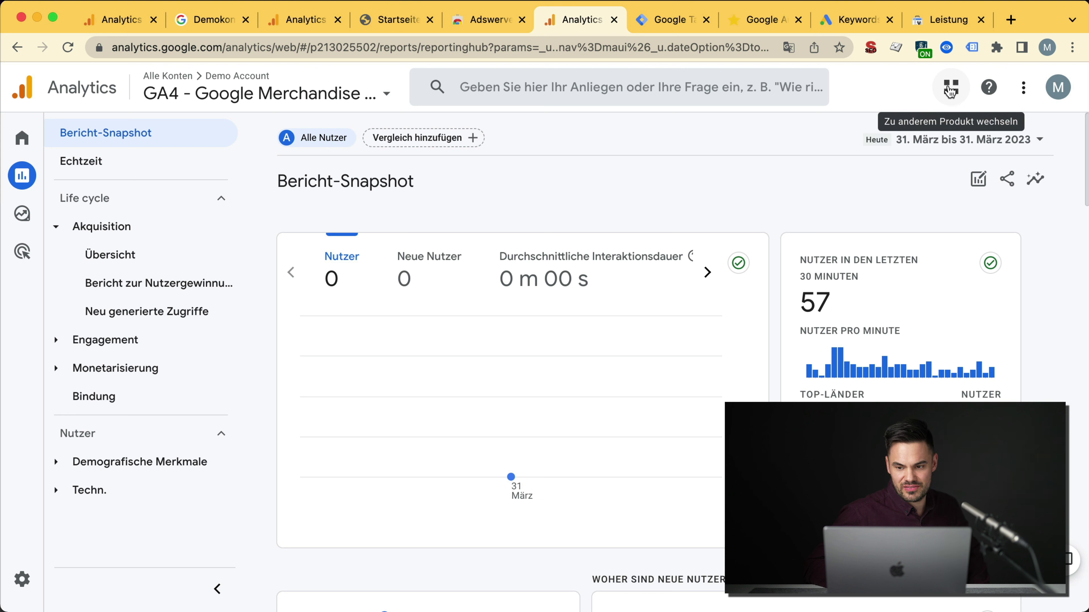
pyautogui.click(993, 98)
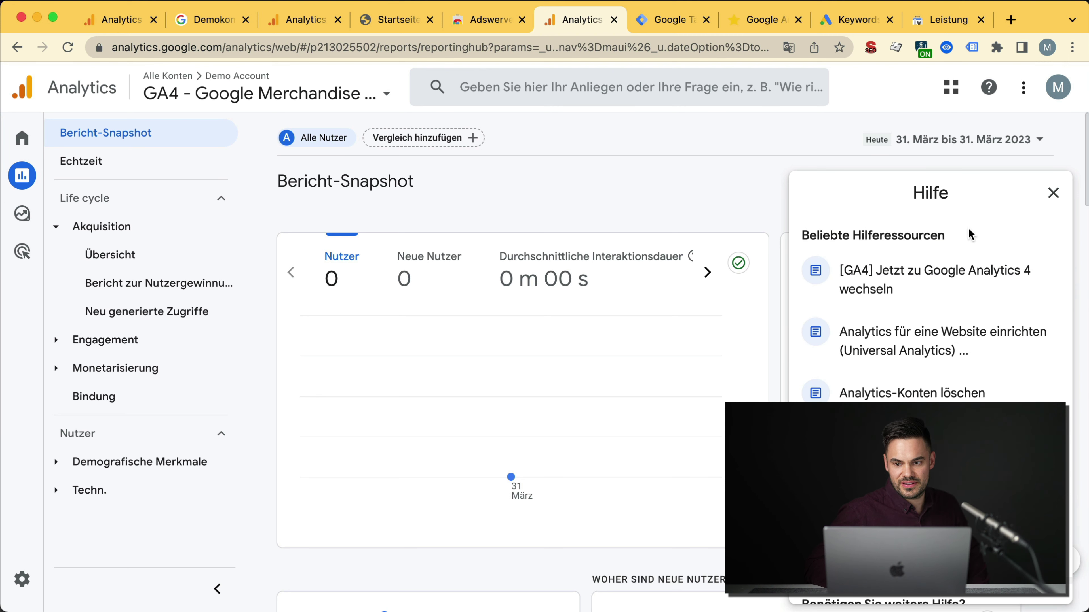
pyautogui.scroll(-4, 971, 258)
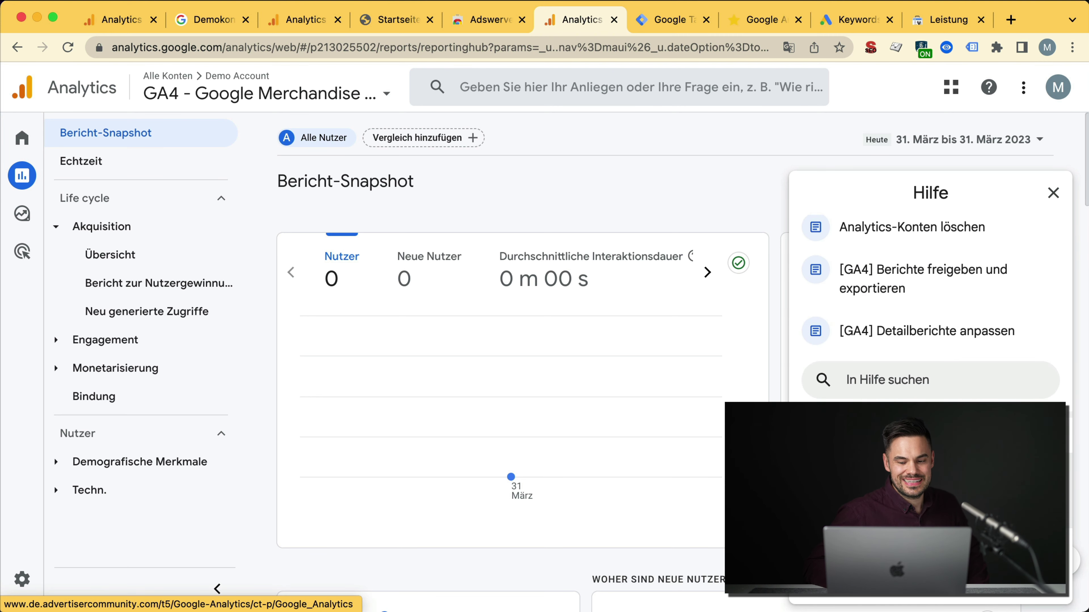
pyautogui.click(1025, 91)
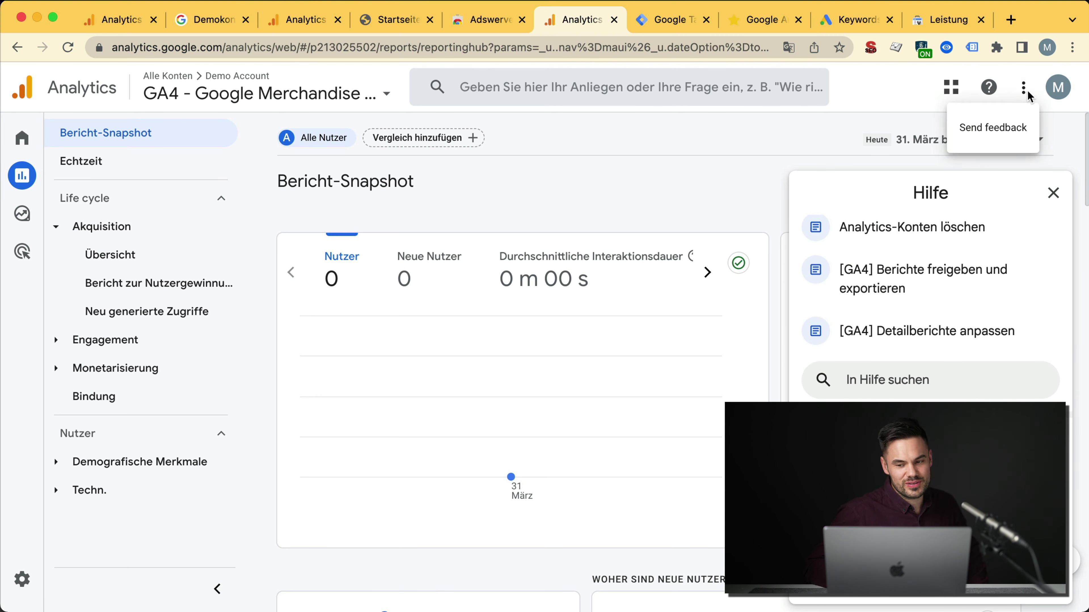
pyautogui.click(1057, 156)
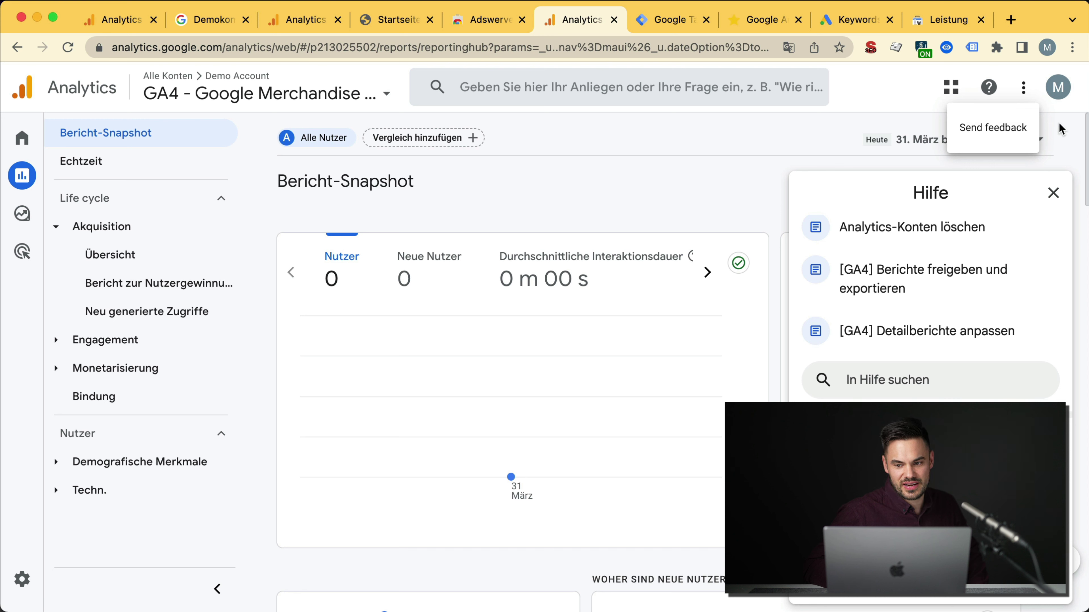
# Step: Check the signed-in account details and property picker, then go to the admin settings
pyautogui.click(1061, 89)
pyautogui.click(1053, 194)
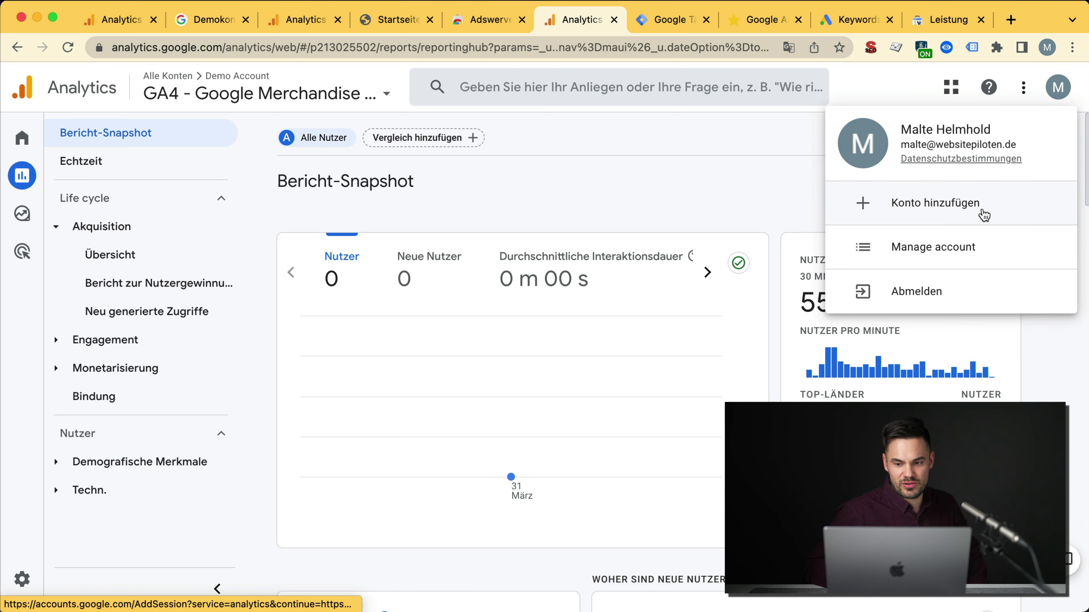
pyautogui.click(691, 203)
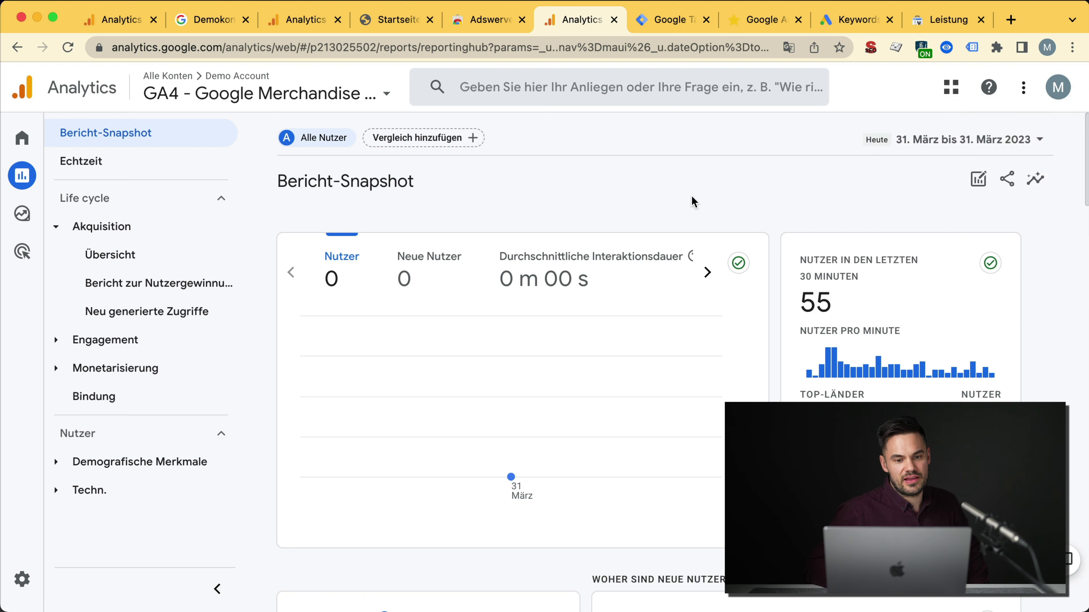
pyautogui.click(226, 95)
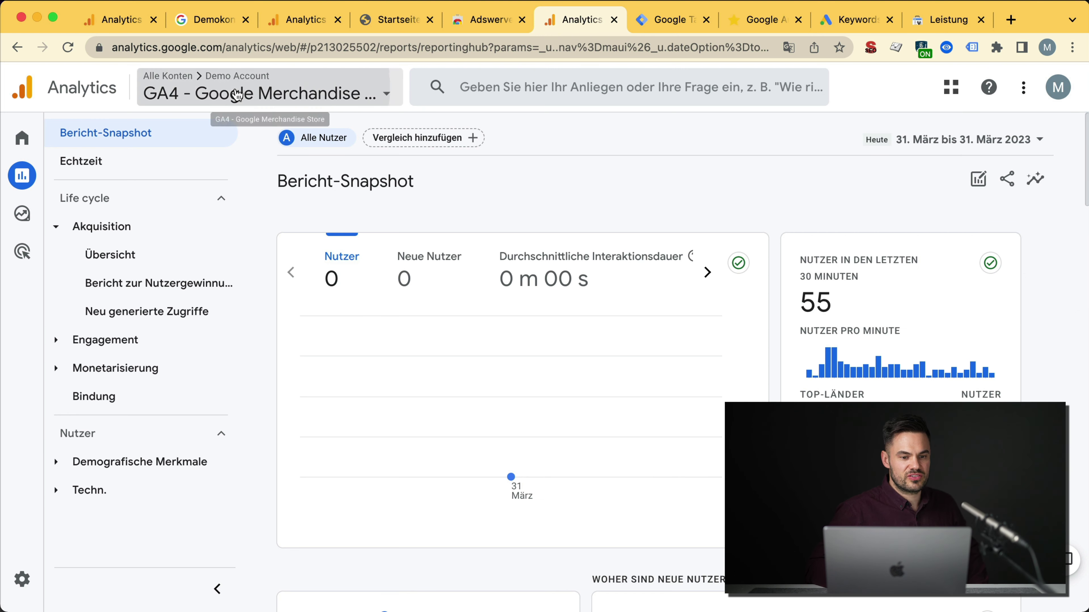
pyautogui.click(918, 159)
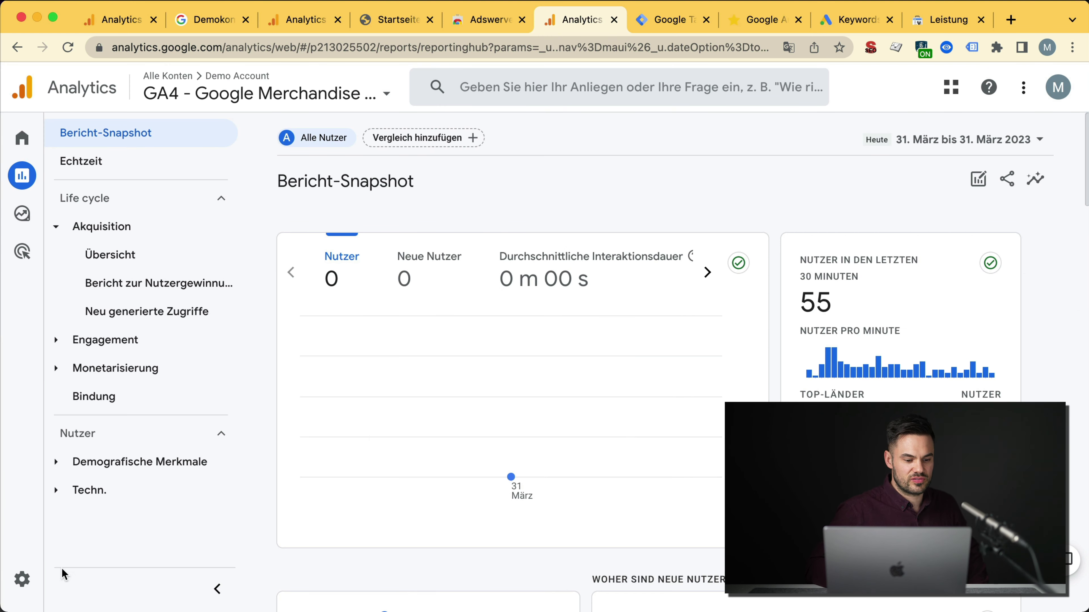
pyautogui.click(23, 581)
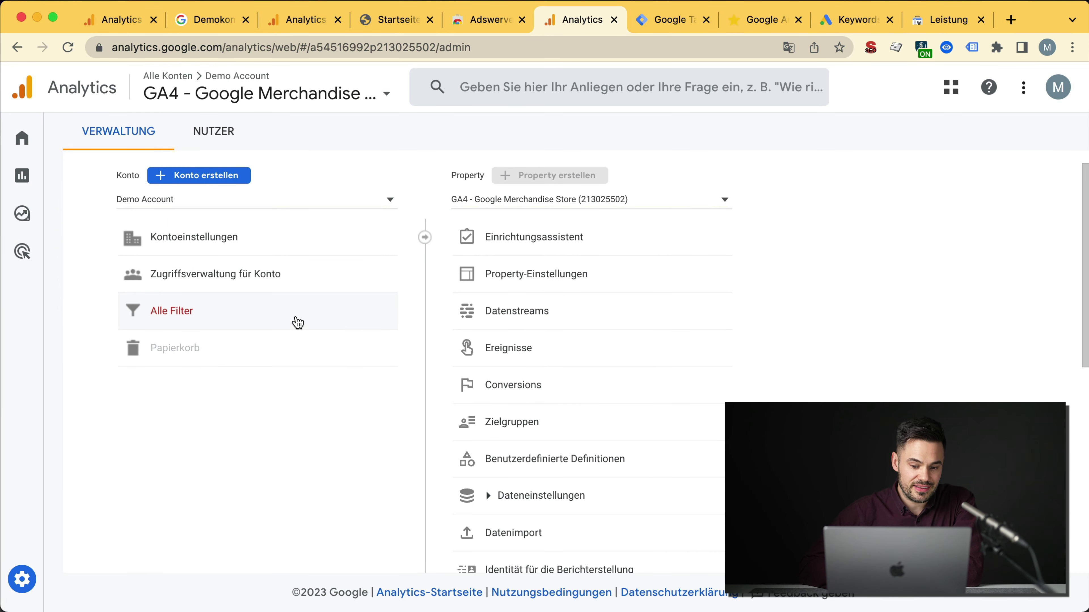
# Step: Switch to the [LIVE] Premium Kratzbaum property and open account access management
pyautogui.click(198, 286)
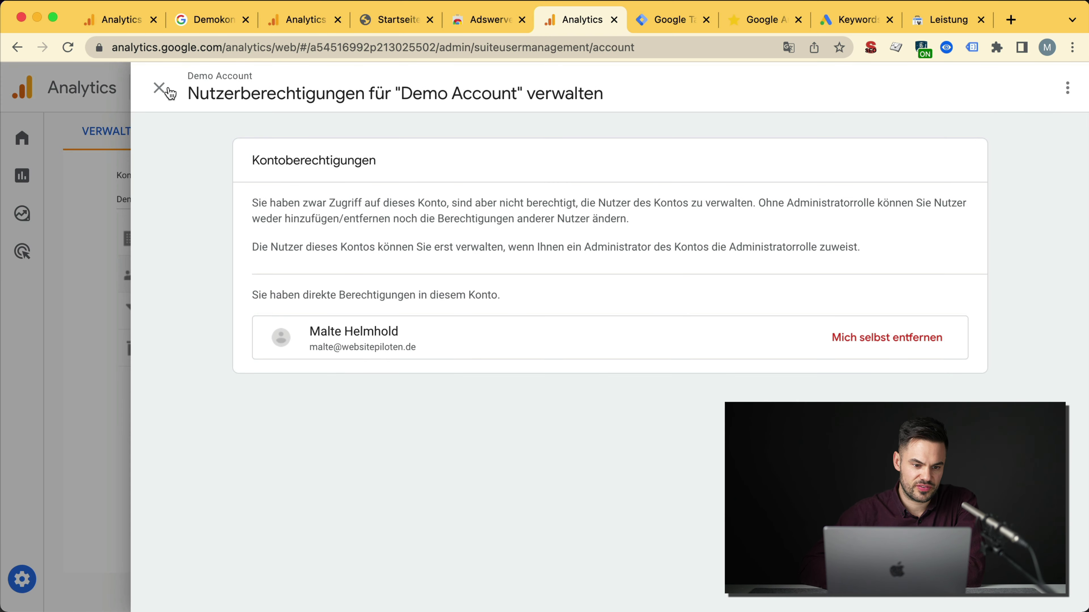
pyautogui.click(155, 86)
pyautogui.click(249, 92)
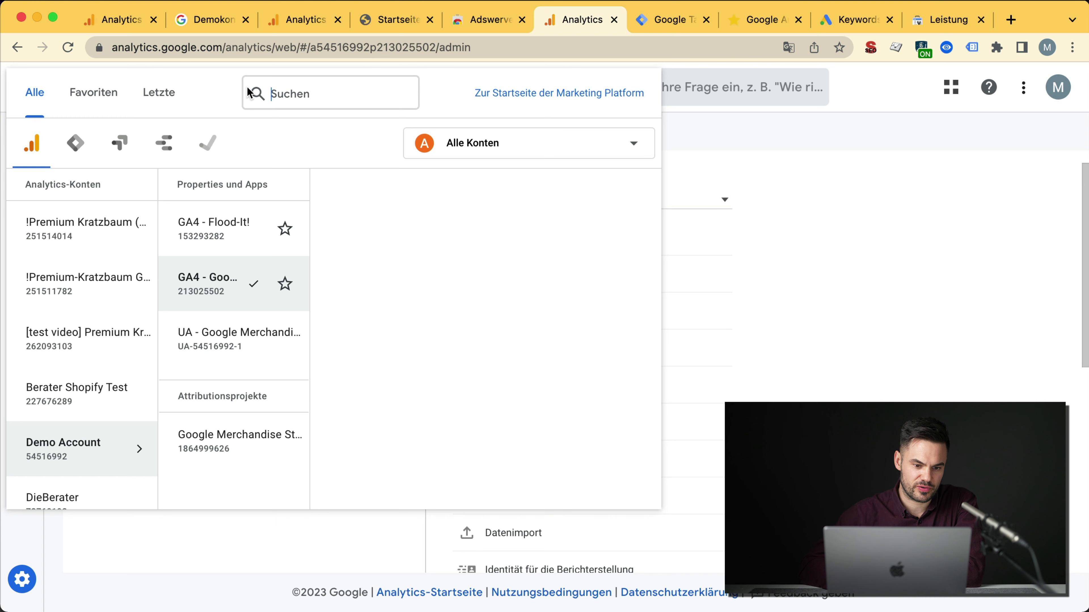
pyautogui.click(85, 239)
pyautogui.click(364, 234)
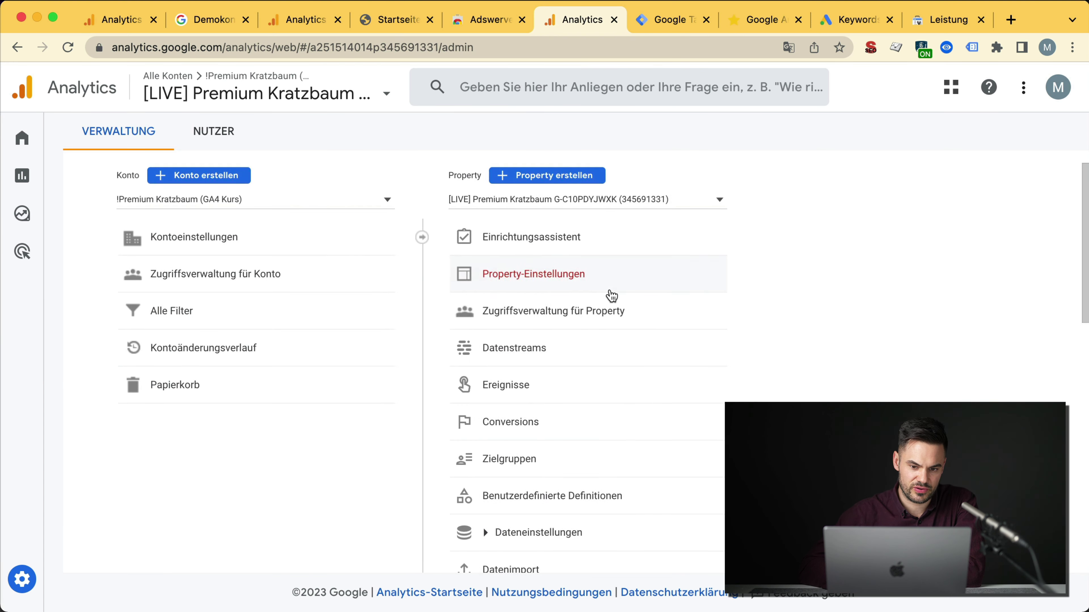
pyautogui.click(195, 279)
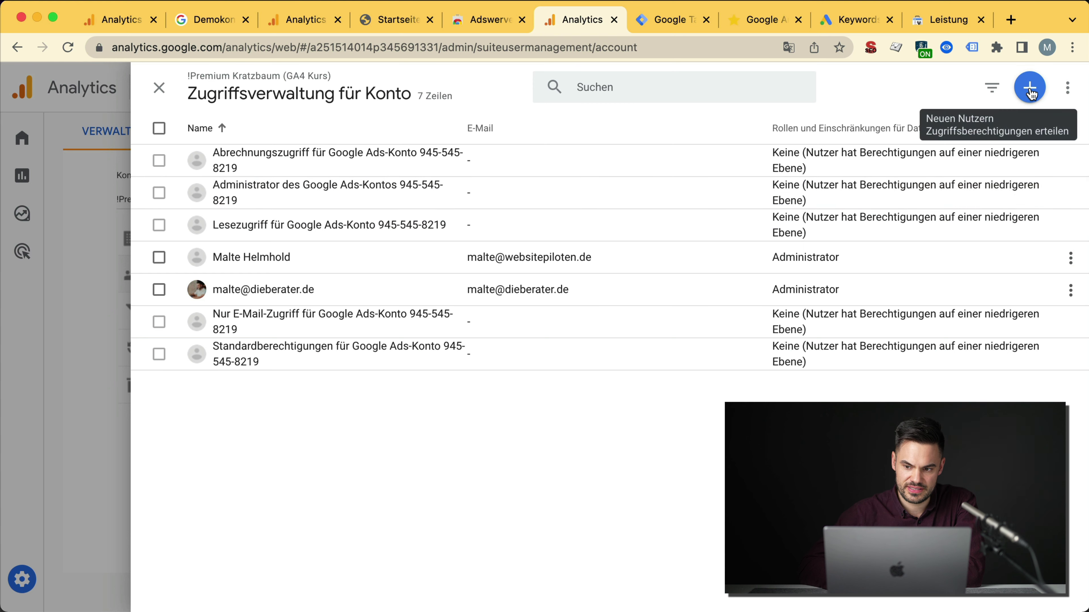
# Step: Start adding a new user with their e-mail address and the Bearbeiter role
pyautogui.click(1029, 88)
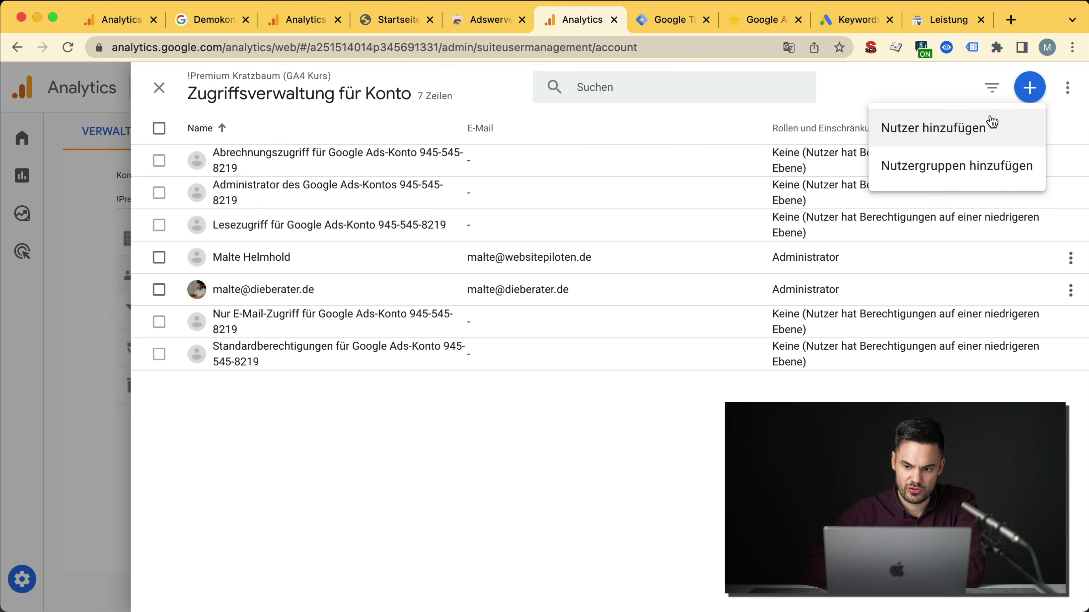
pyautogui.click(990, 126)
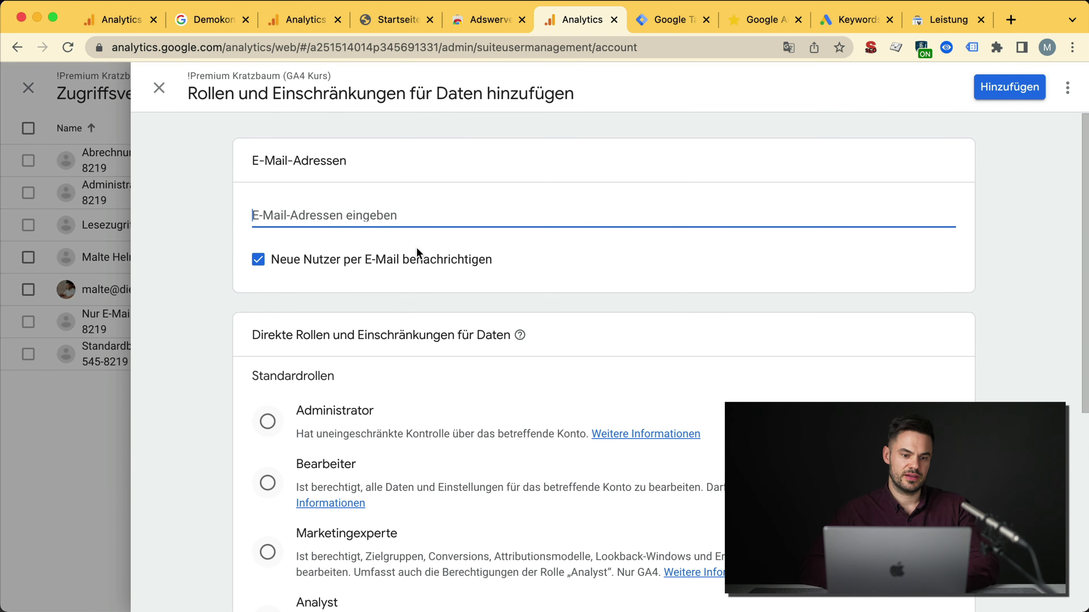
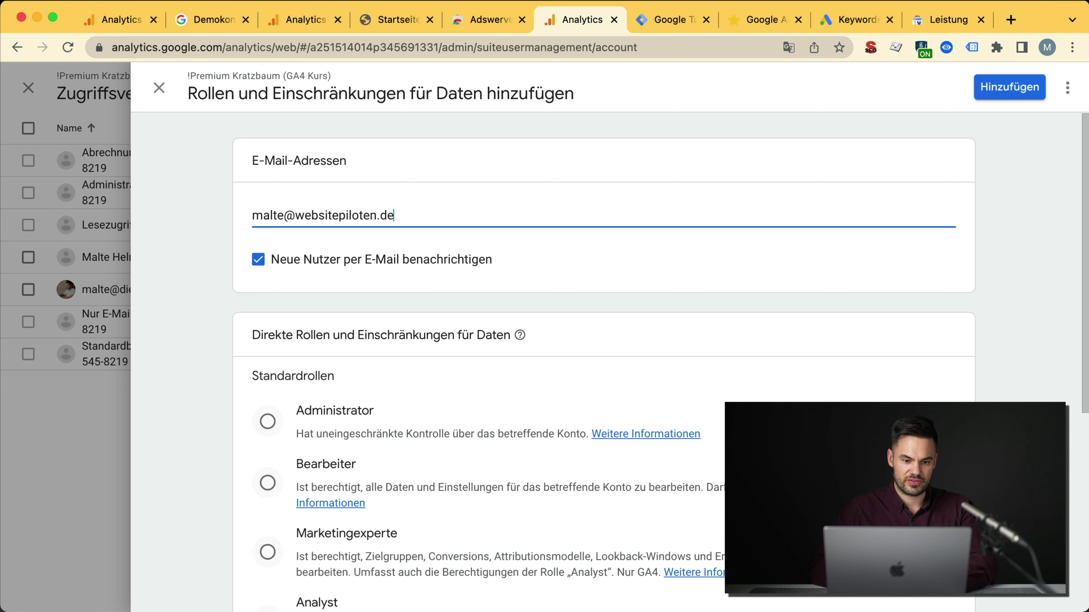
pyautogui.scroll(-5, 340, 269)
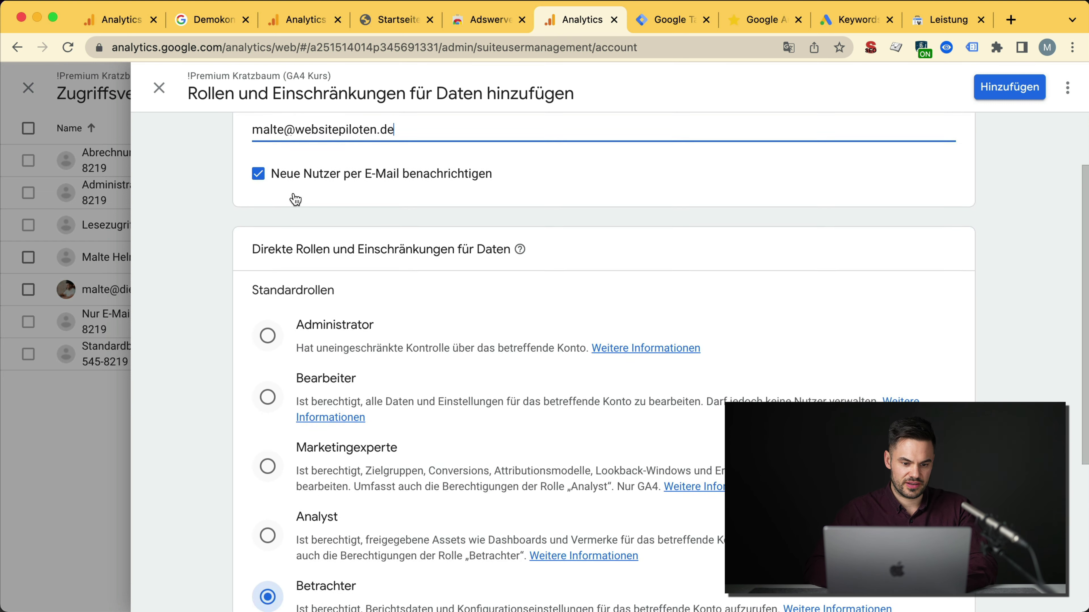
pyautogui.scroll(-1, 304, 348)
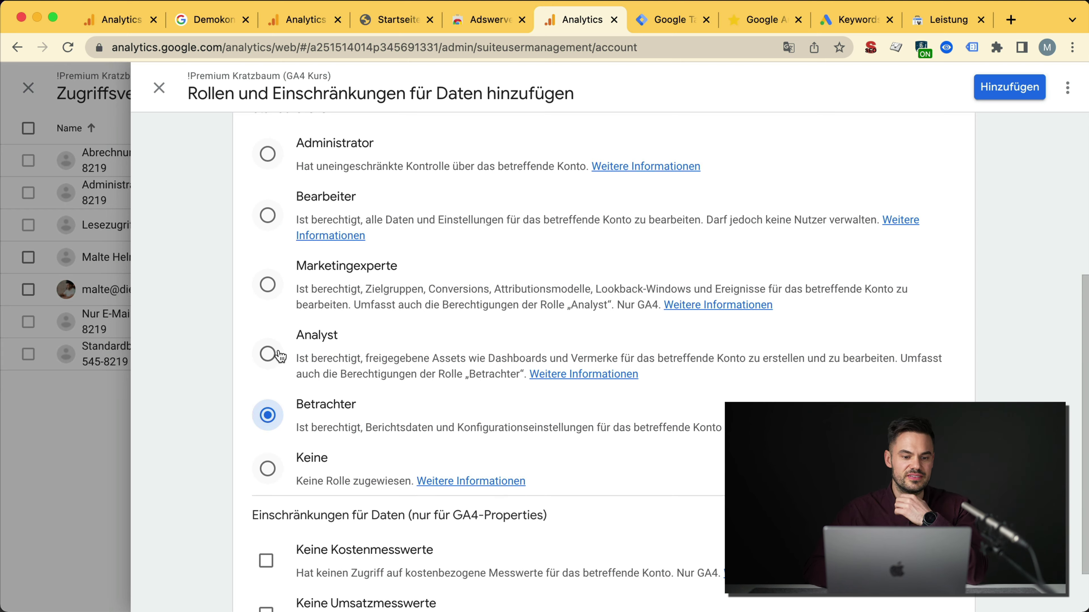
pyautogui.scroll(1, 342, 373)
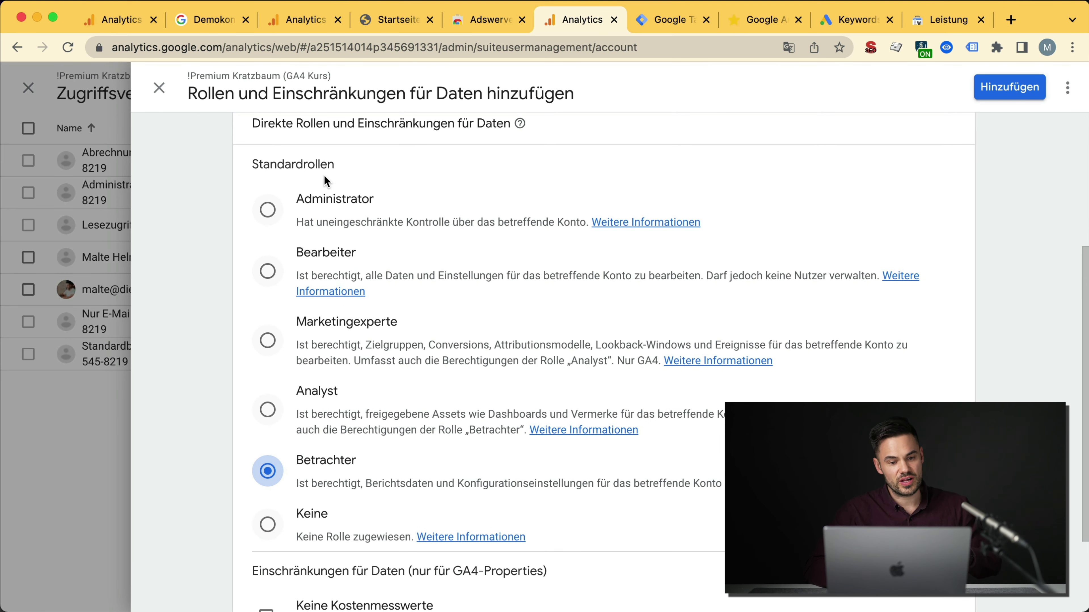
pyautogui.click(267, 209)
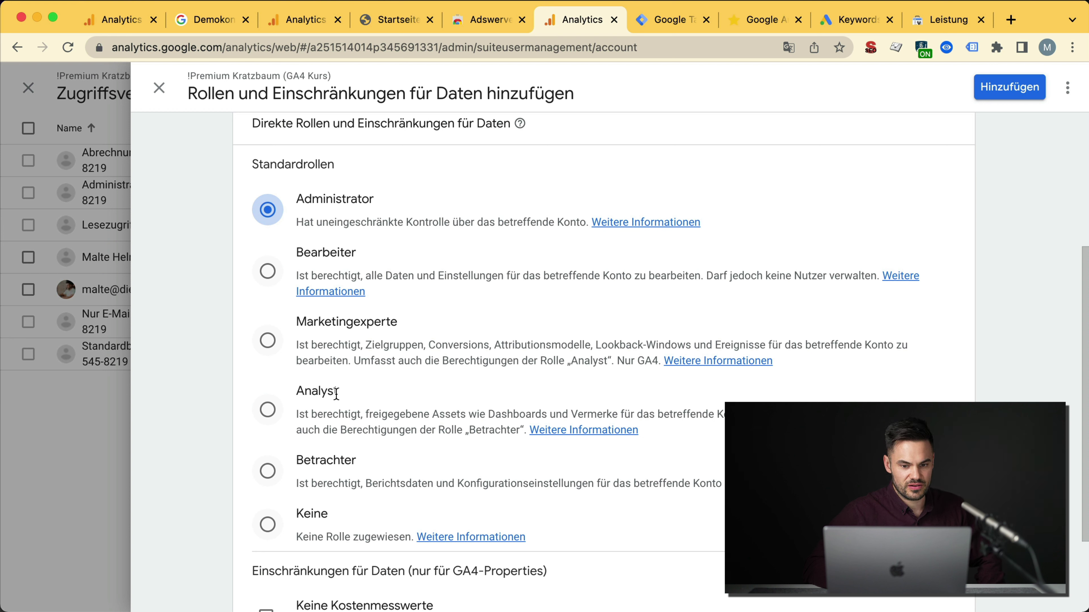
pyautogui.click(267, 271)
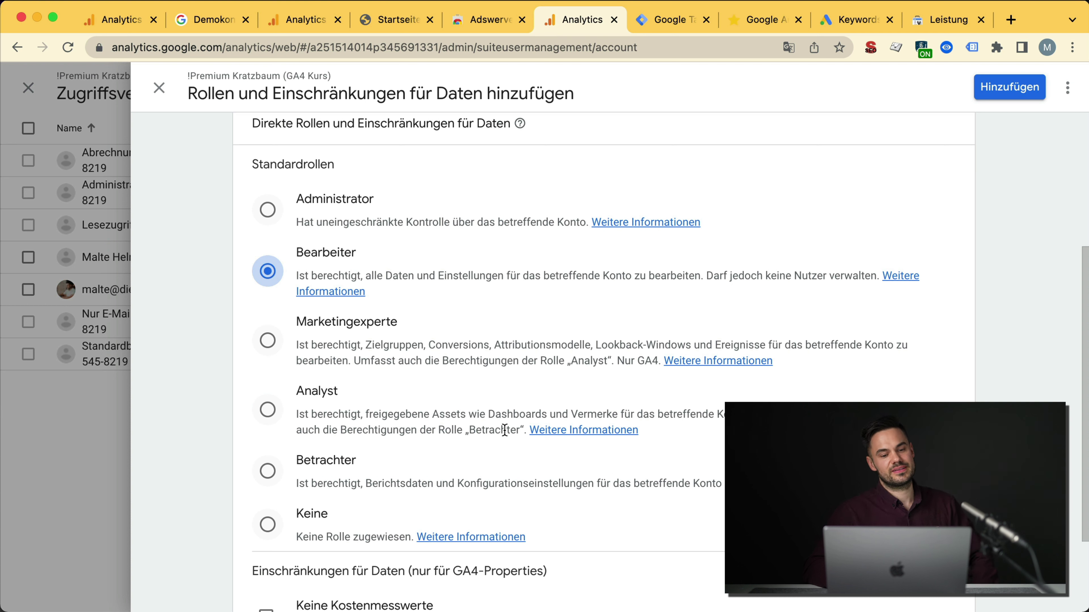
# Step: Tick both cost and revenue data restrictions, discard the form, and open the help article
pyautogui.scroll(-3, 504, 430)
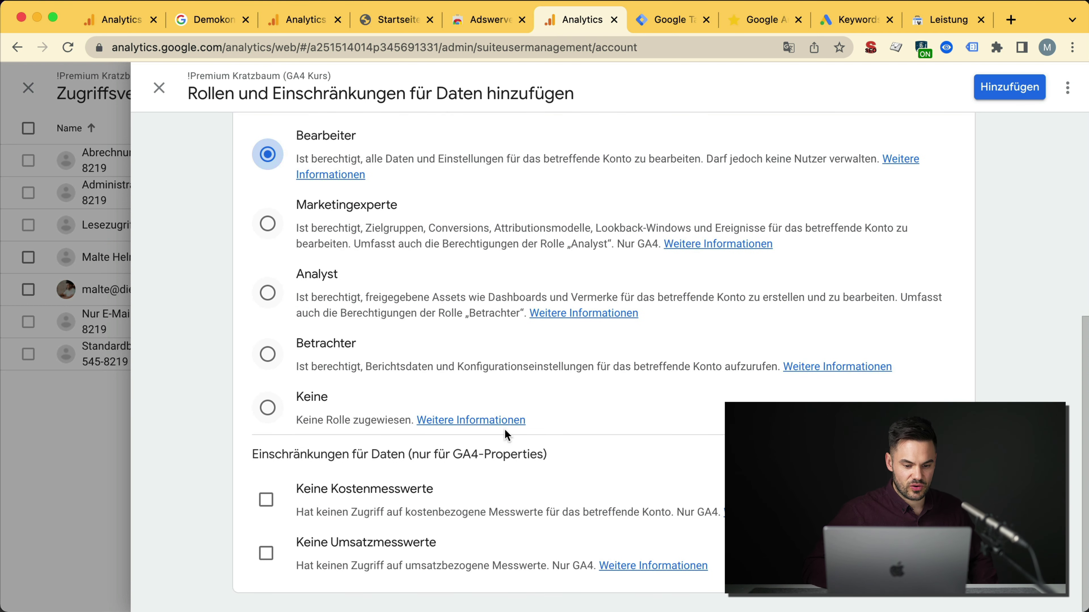
pyautogui.doubleClick(292, 451)
pyautogui.tripleClick(291, 451)
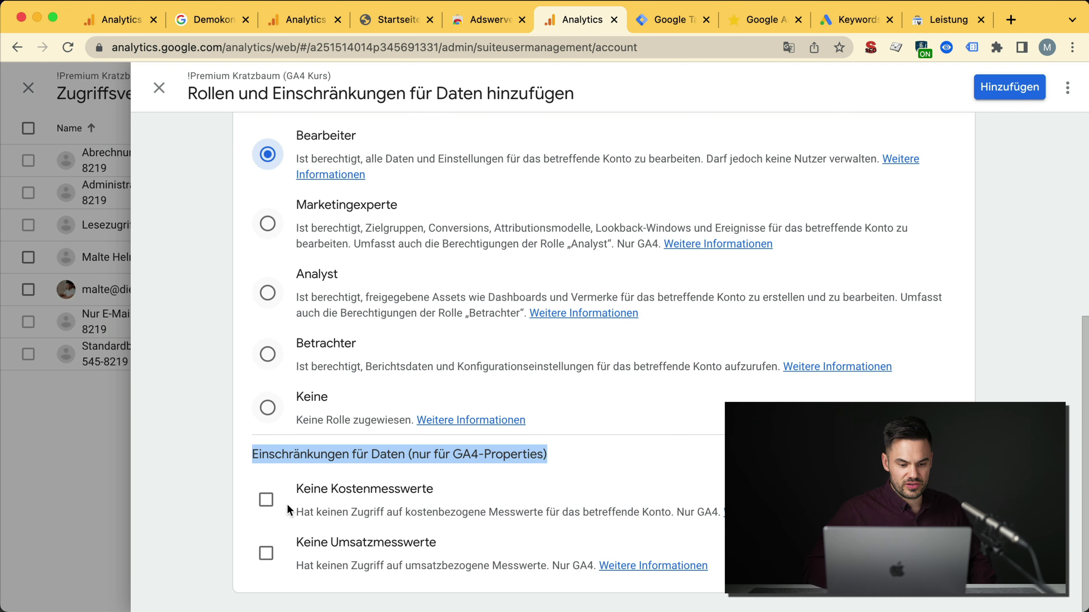
pyautogui.click(266, 500)
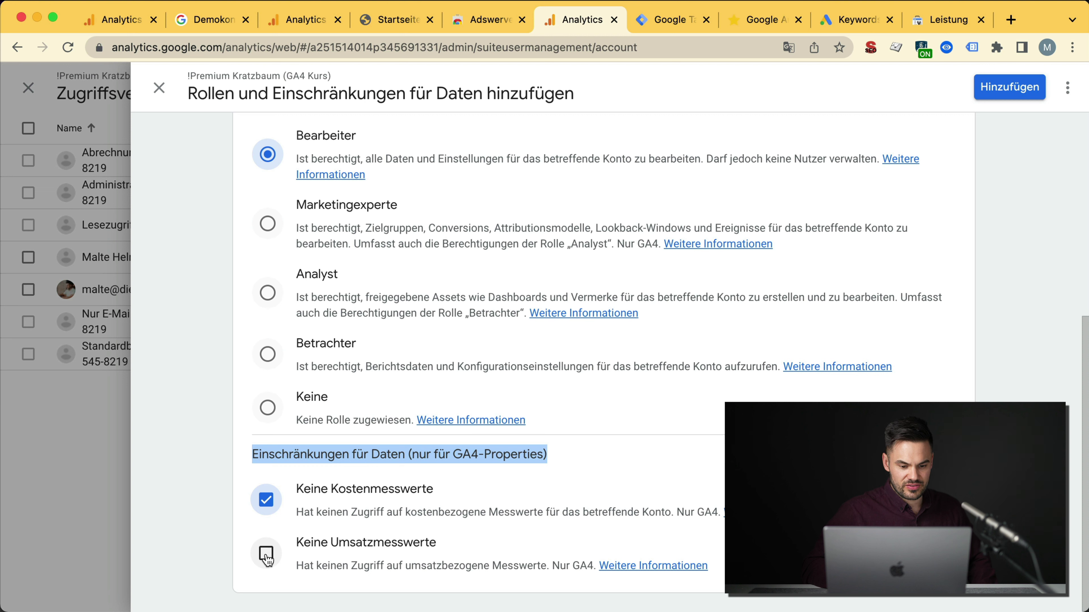
pyautogui.click(267, 554)
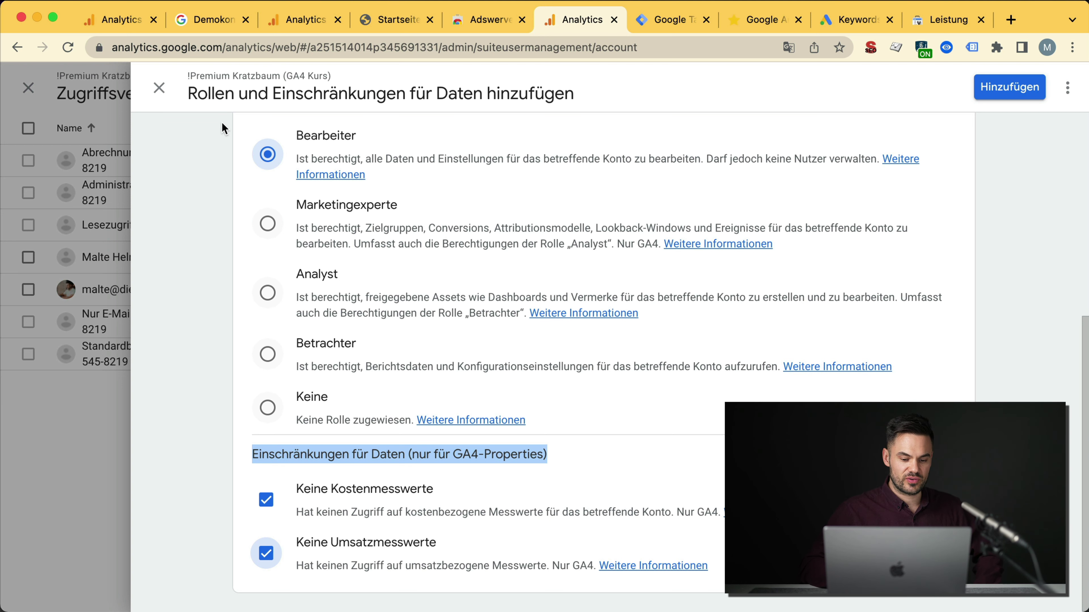
pyautogui.click(159, 92)
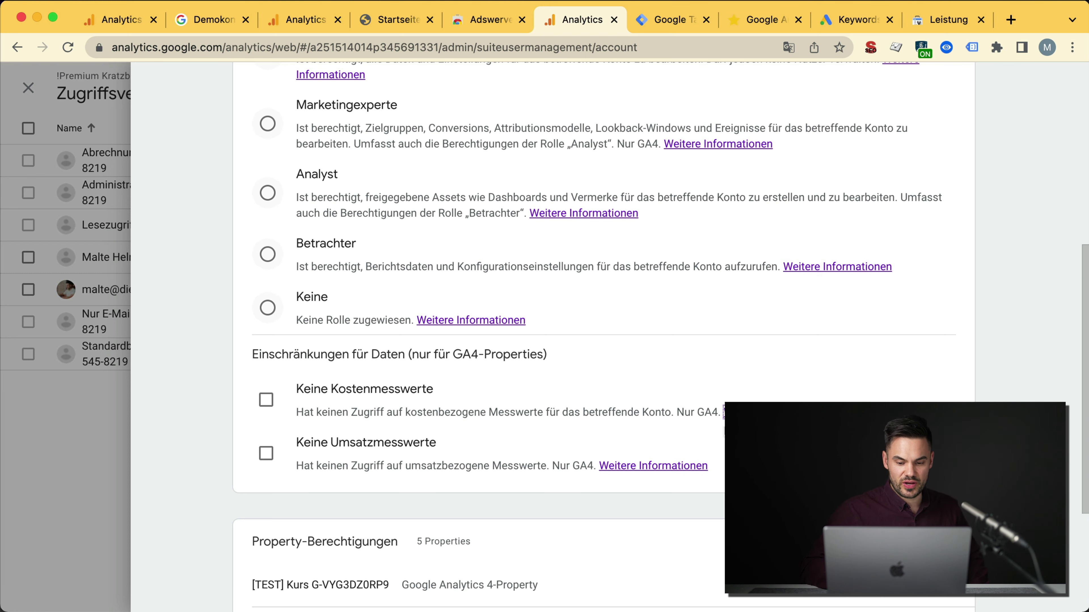
pyautogui.click(664, 468)
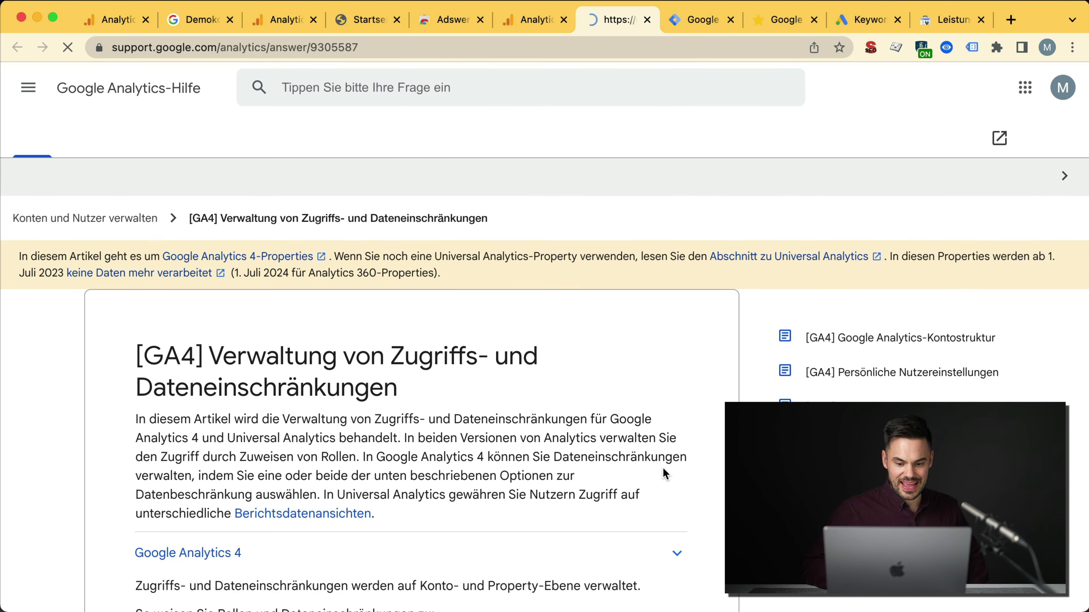
# Step: Expand the article's Google Analytics 4 section and scroll through the roles table
pyautogui.scroll(-5, 521, 345)
pyautogui.scroll(2, 518, 339)
pyautogui.click(518, 333)
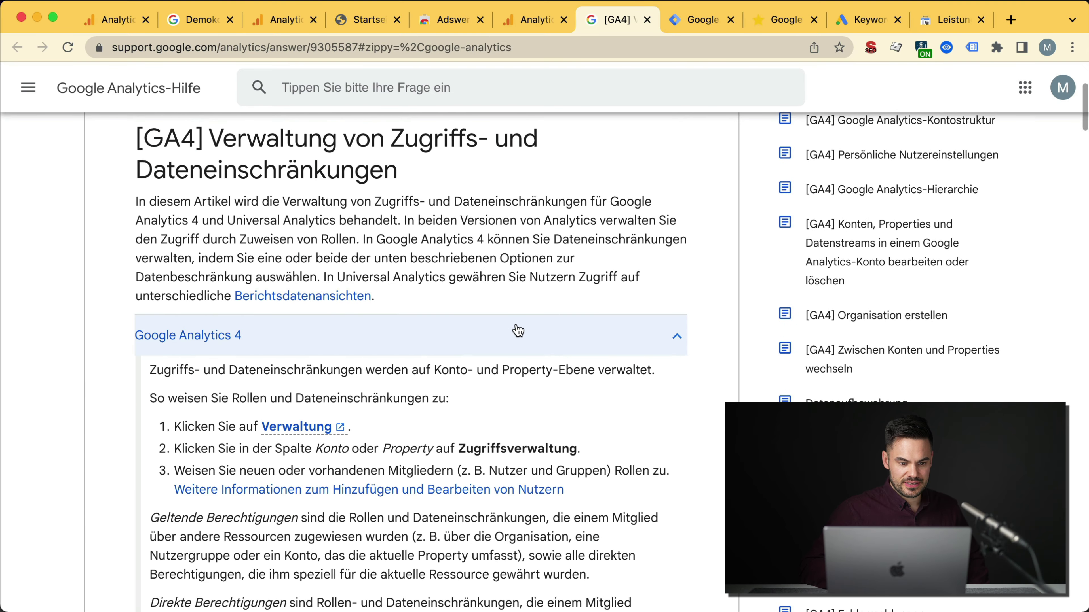
pyautogui.scroll(-1, 517, 332)
pyautogui.scroll(-6, 518, 330)
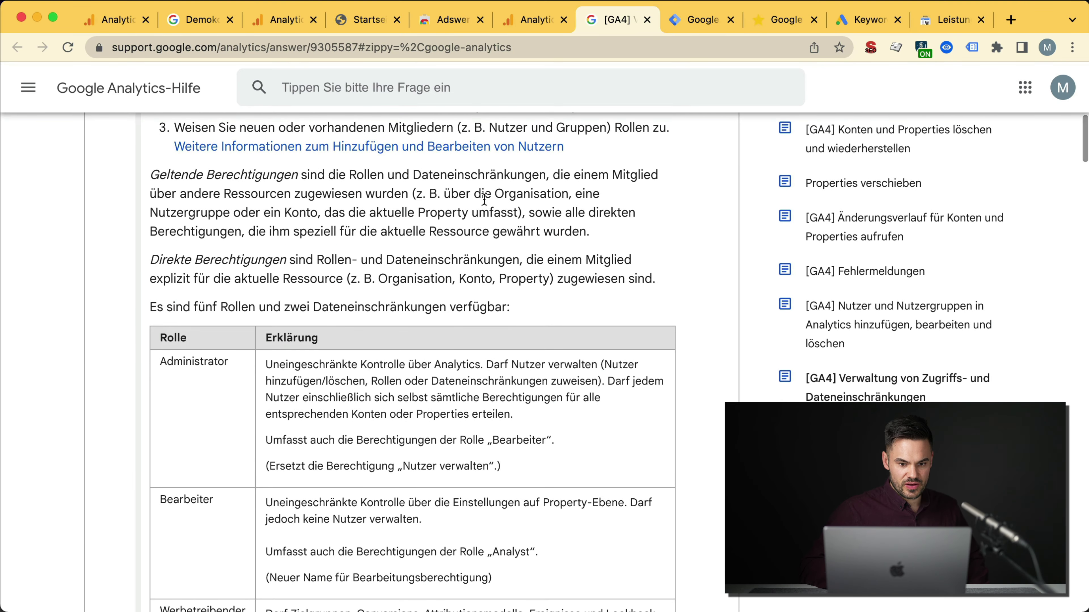
pyautogui.scroll(-6, 478, 227)
pyautogui.scroll(-15, 485, 202)
pyautogui.scroll(6, 485, 202)
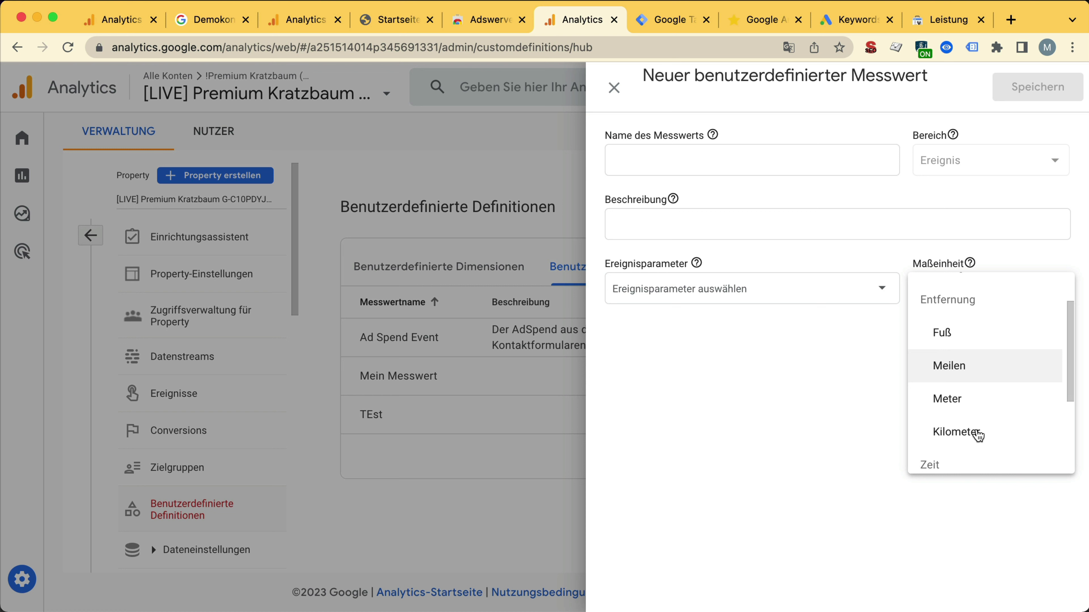
# Step: Set the metric's unit to Währung and toggle the Umsatzdaten and Kostendaten checkboxes
pyautogui.scroll(-1, 977, 432)
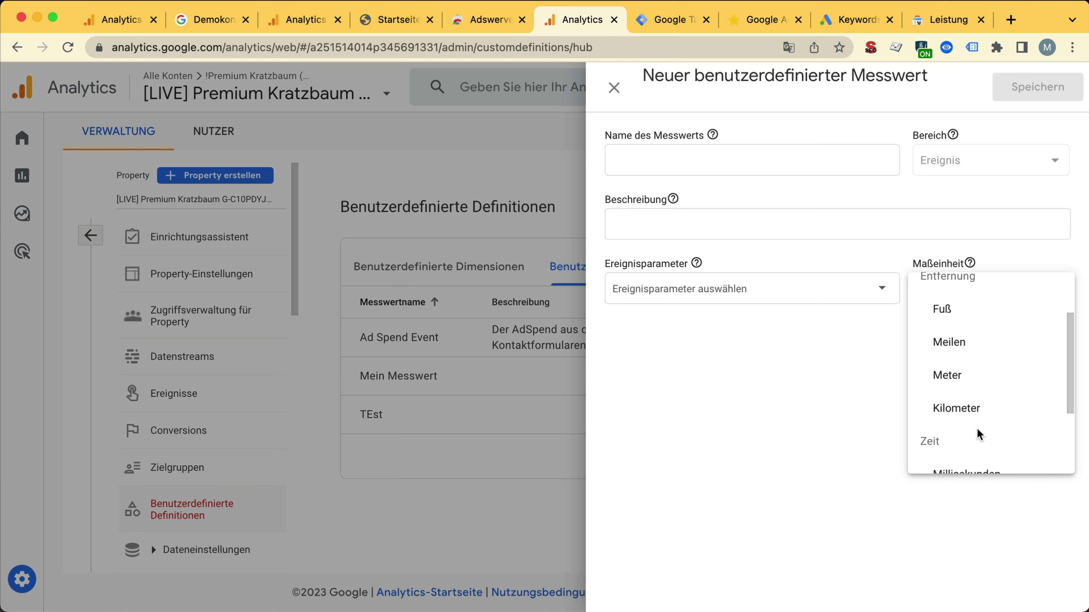
pyautogui.scroll(2, 977, 433)
pyautogui.scroll(-2, 979, 433)
pyautogui.scroll(3, 980, 434)
pyautogui.click(935, 321)
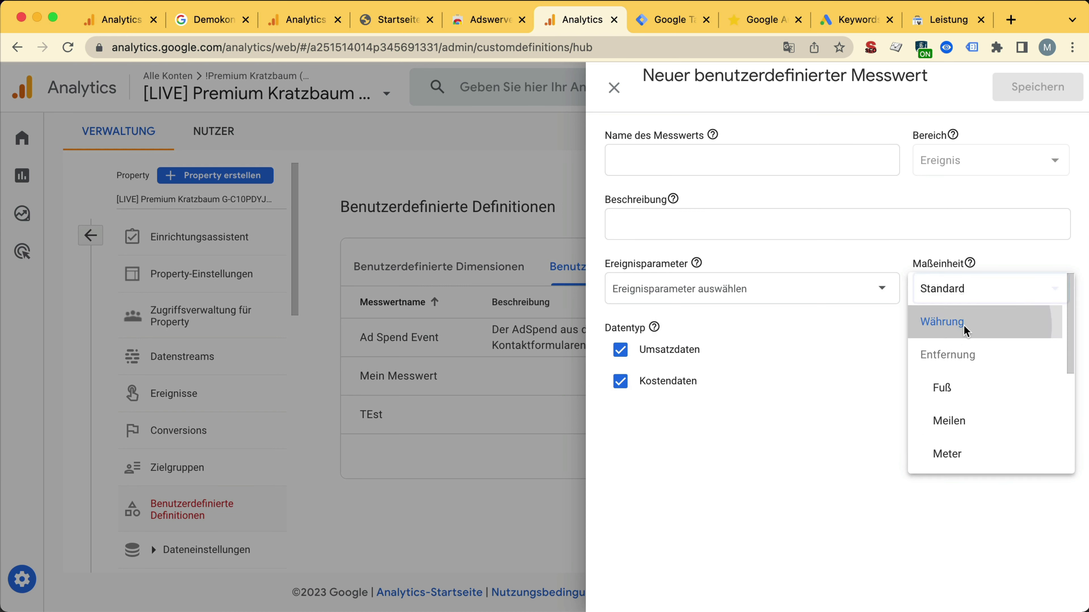
pyautogui.click(642, 351)
pyautogui.click(621, 382)
pyautogui.click(621, 352)
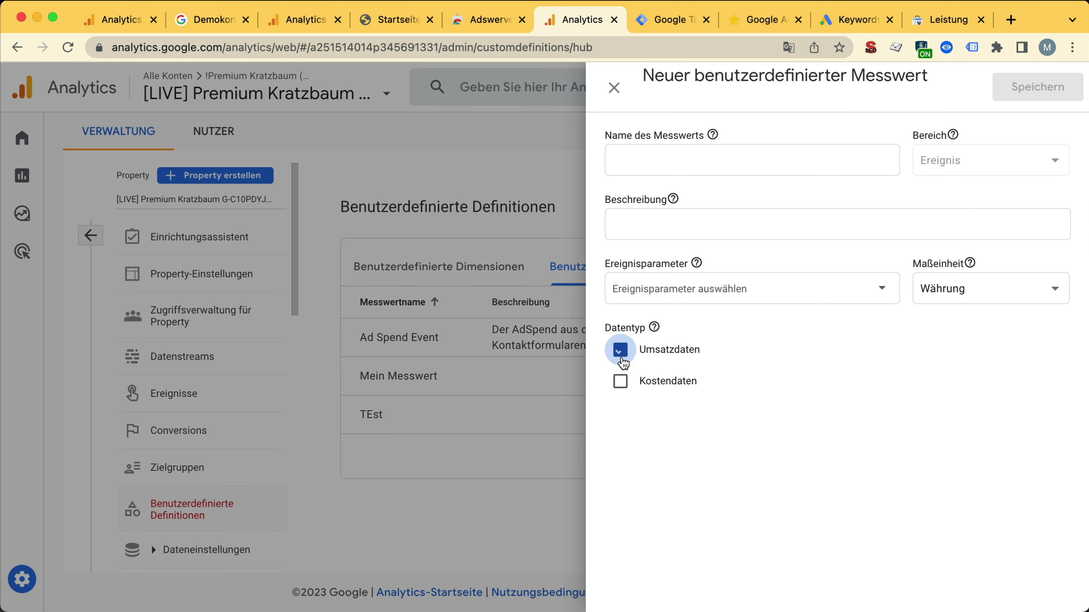
pyautogui.click(622, 382)
pyautogui.click(621, 382)
pyautogui.click(621, 350)
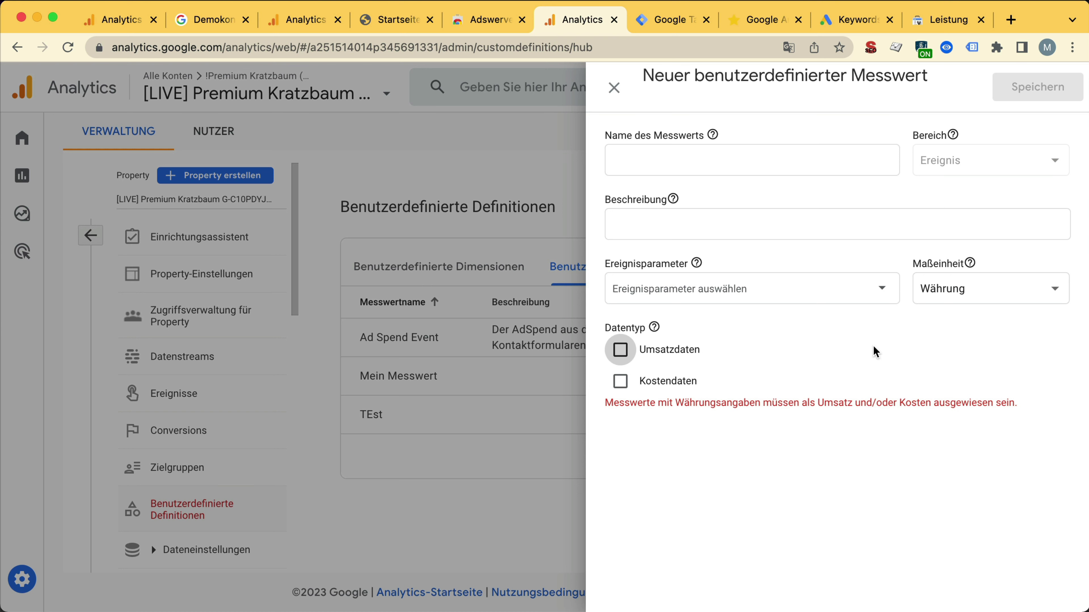
# Step: Switch the unit of measure back to Standard and close the metric form unsaved
pyautogui.click(960, 288)
pyautogui.click(971, 264)
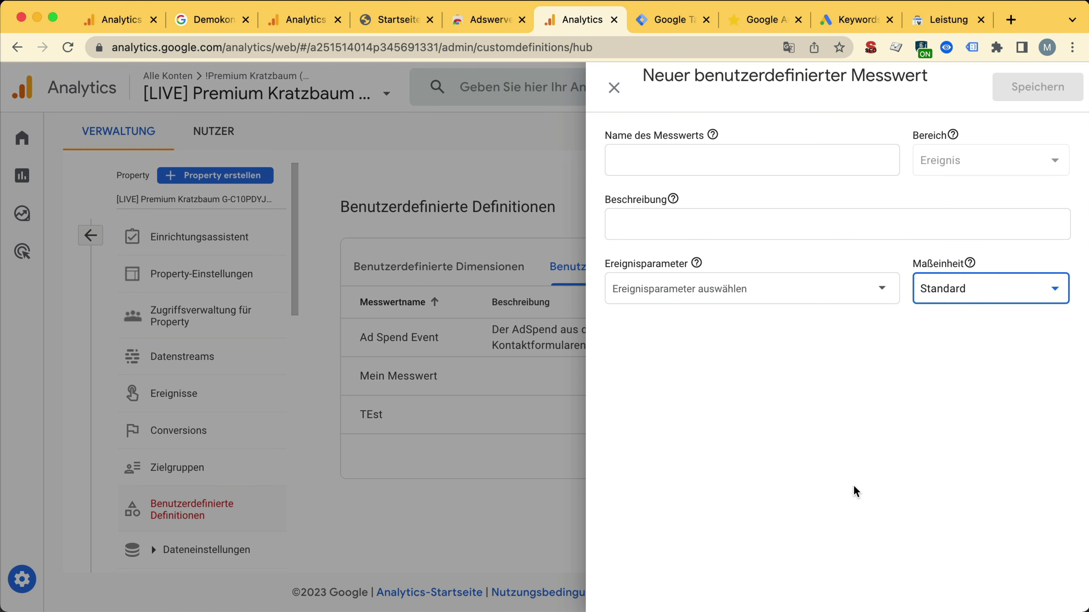
pyautogui.click(736, 148)
pyautogui.click(614, 89)
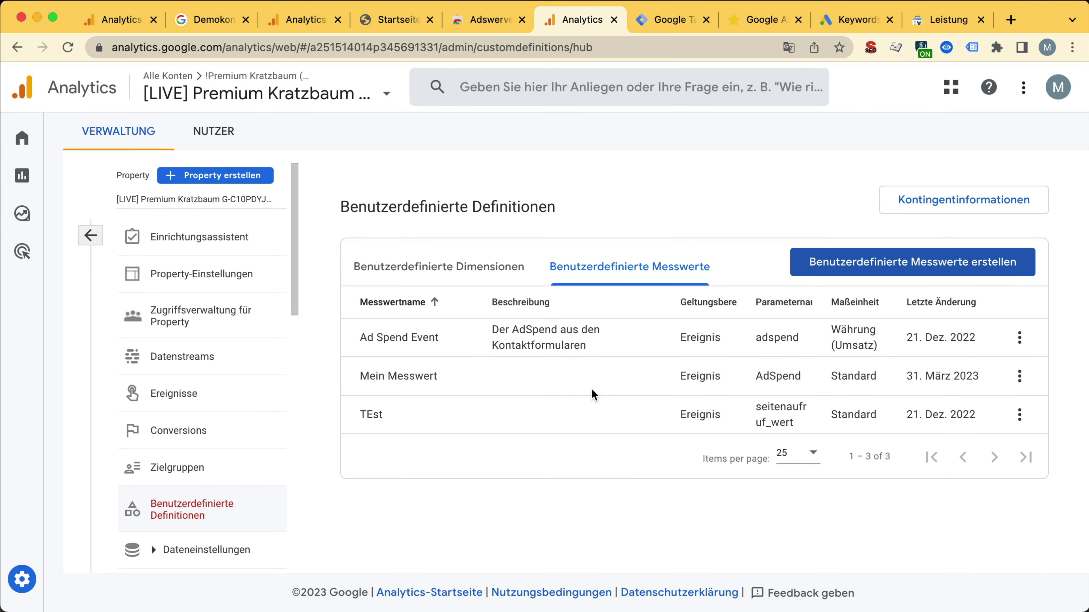
# Step: Review the roles of the Google Ads billing-access member in account access management
pyautogui.click(90, 235)
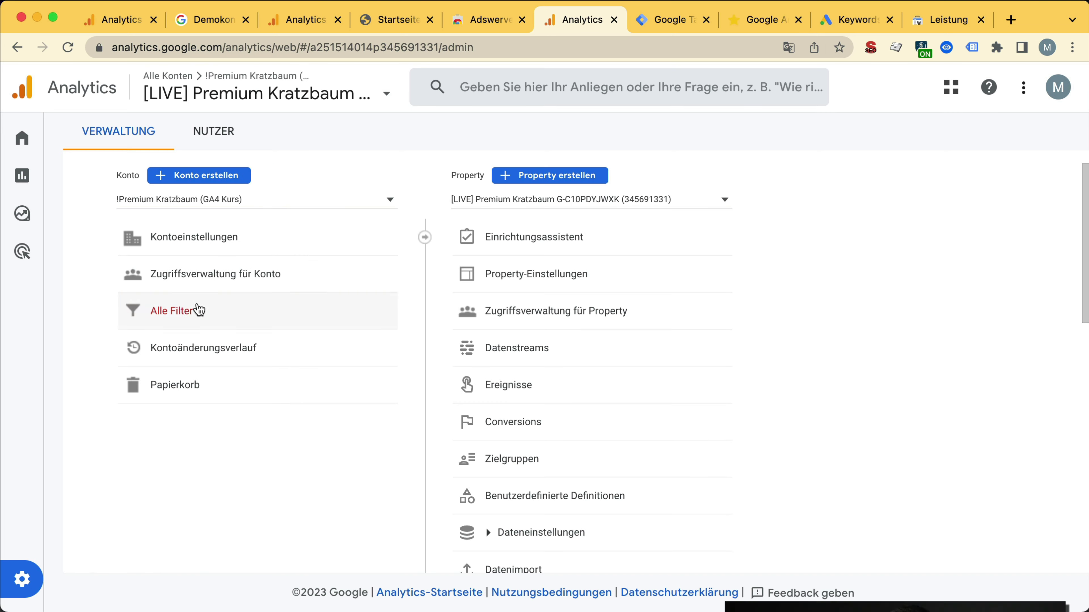
pyautogui.click(189, 285)
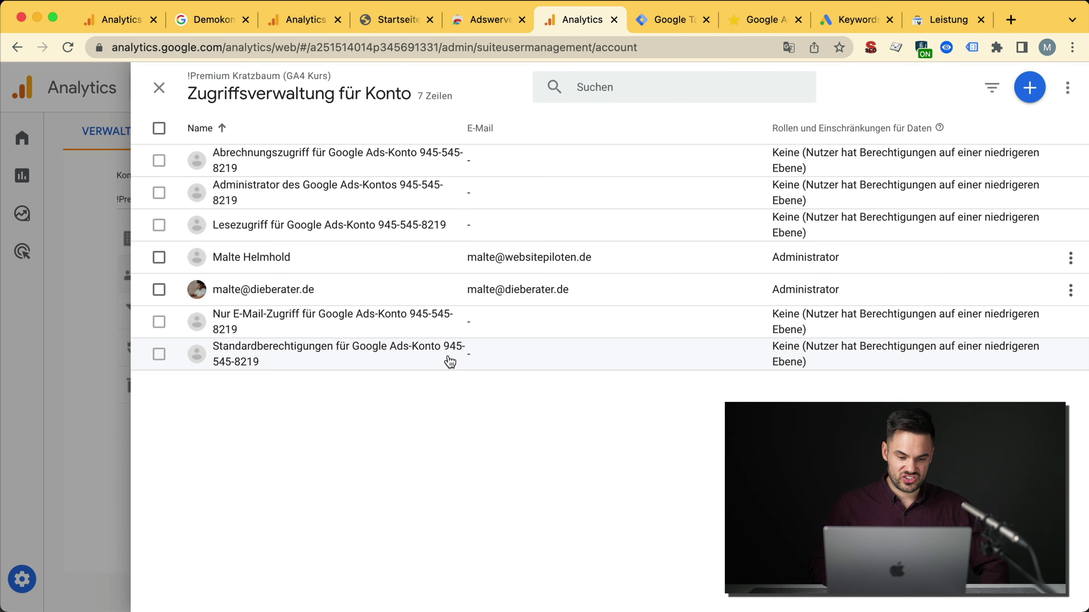
pyautogui.click(424, 163)
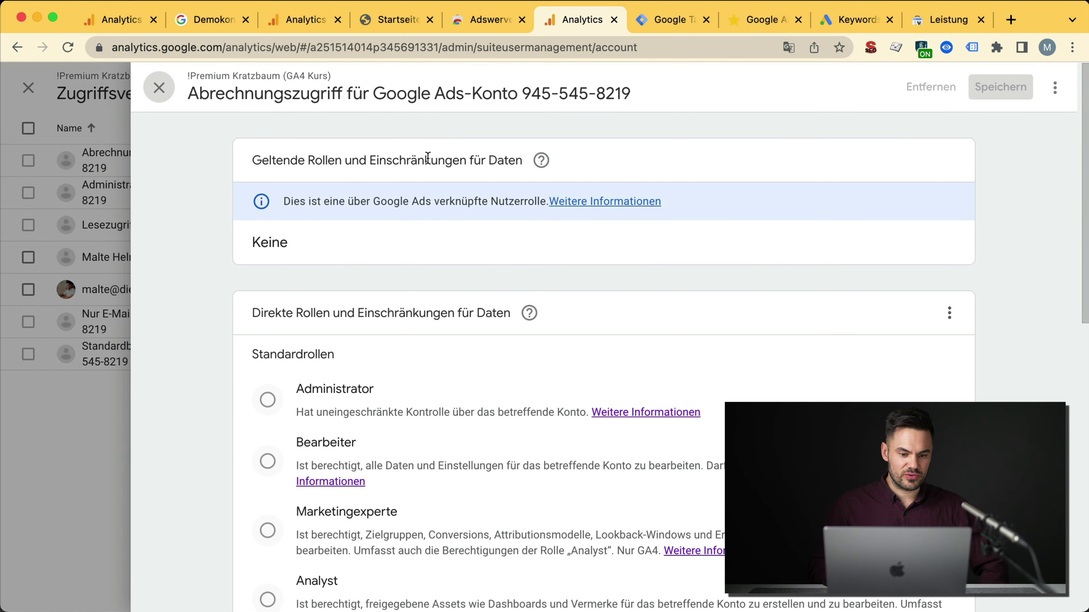
pyautogui.scroll(-10, 399, 477)
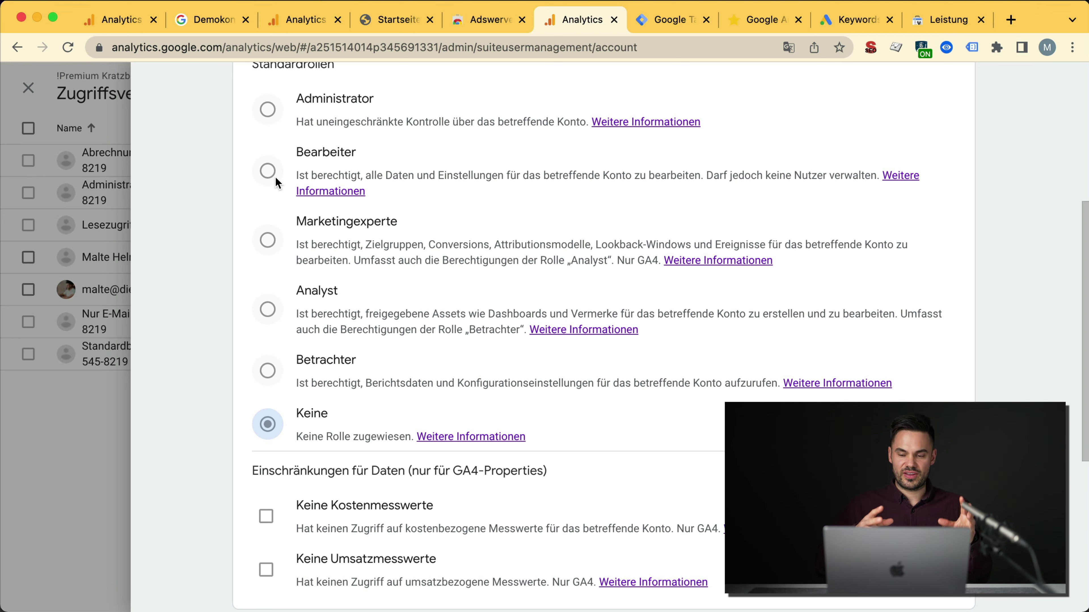
pyautogui.scroll(10, 275, 176)
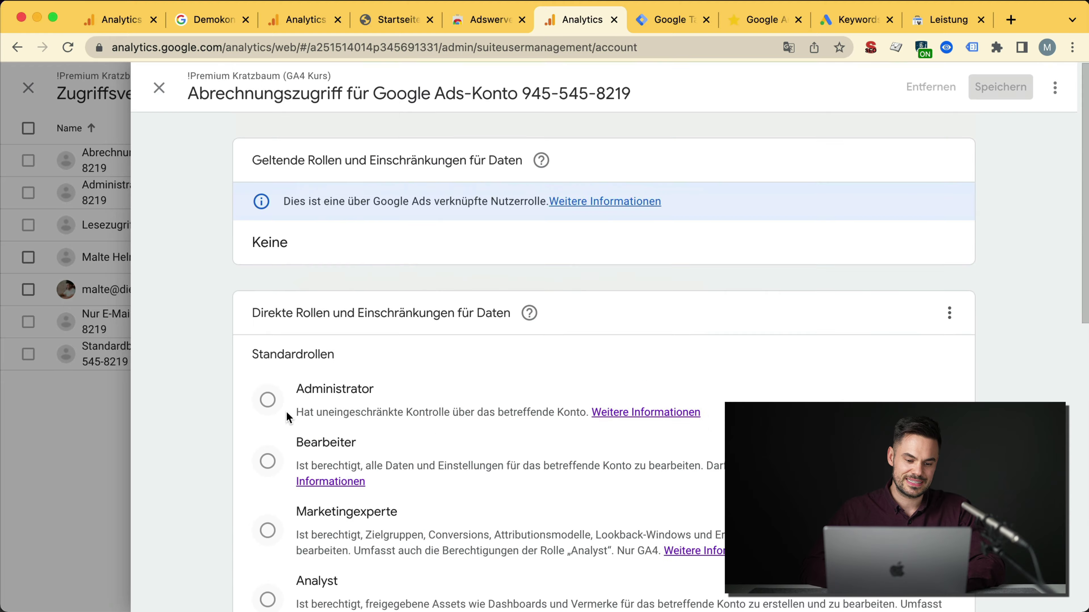
pyautogui.click(161, 88)
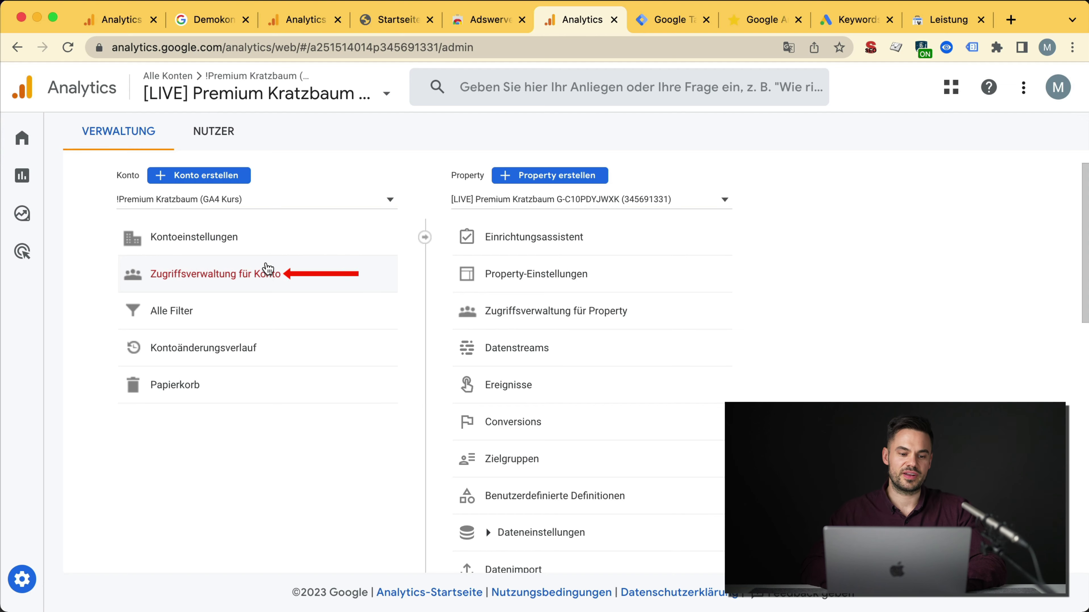
# Step: Give the administrator user Keine Kostenmesswerte and Keine Umsatzmesswerte restrictions, then close the panel
pyautogui.click(268, 282)
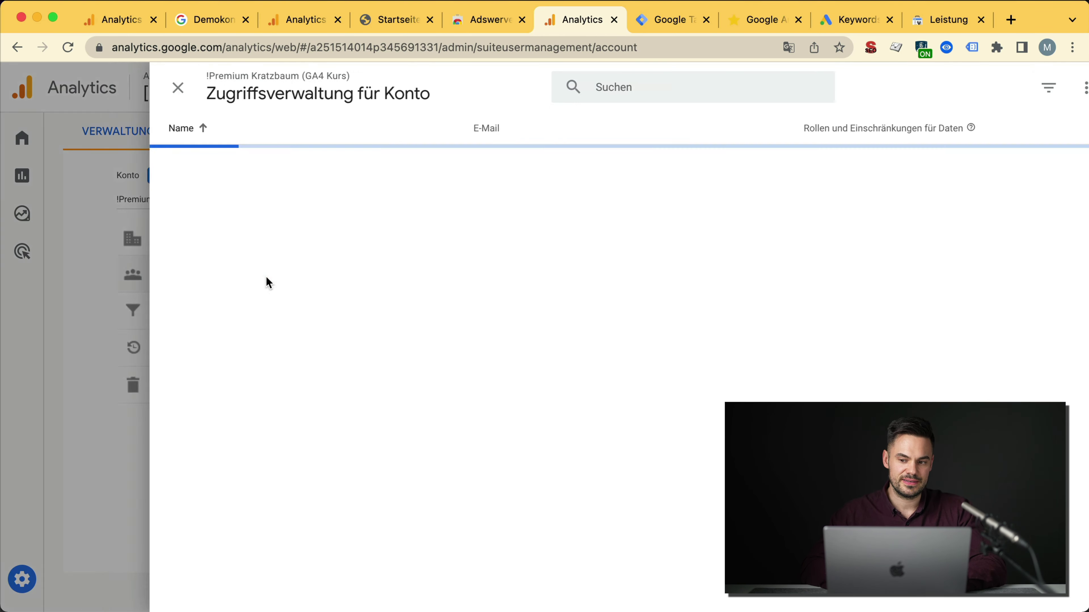
pyautogui.click(309, 295)
pyautogui.scroll(-10, 505, 462)
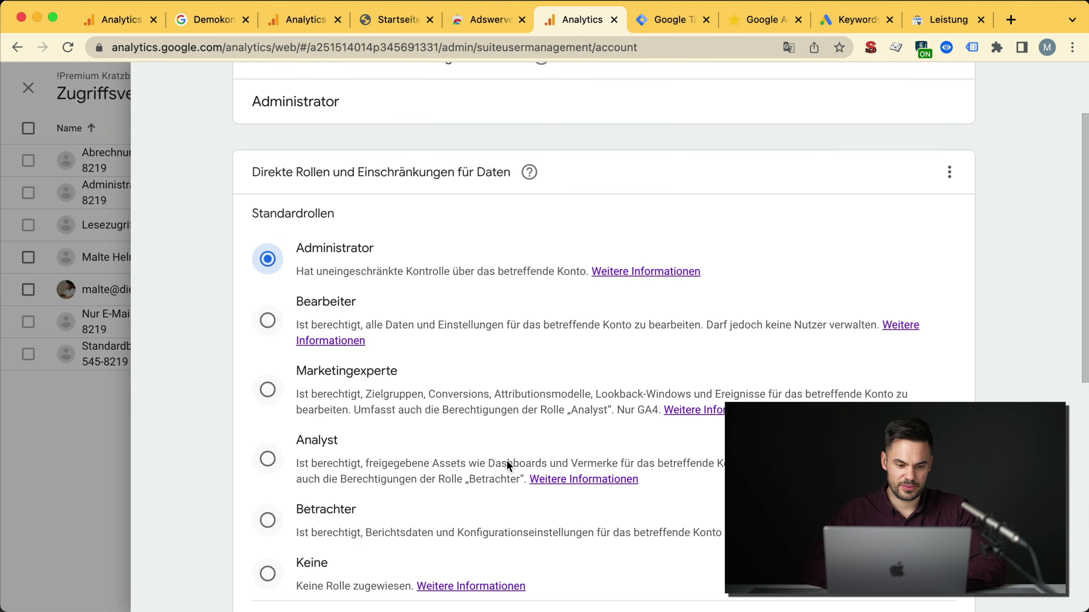
pyautogui.click(266, 306)
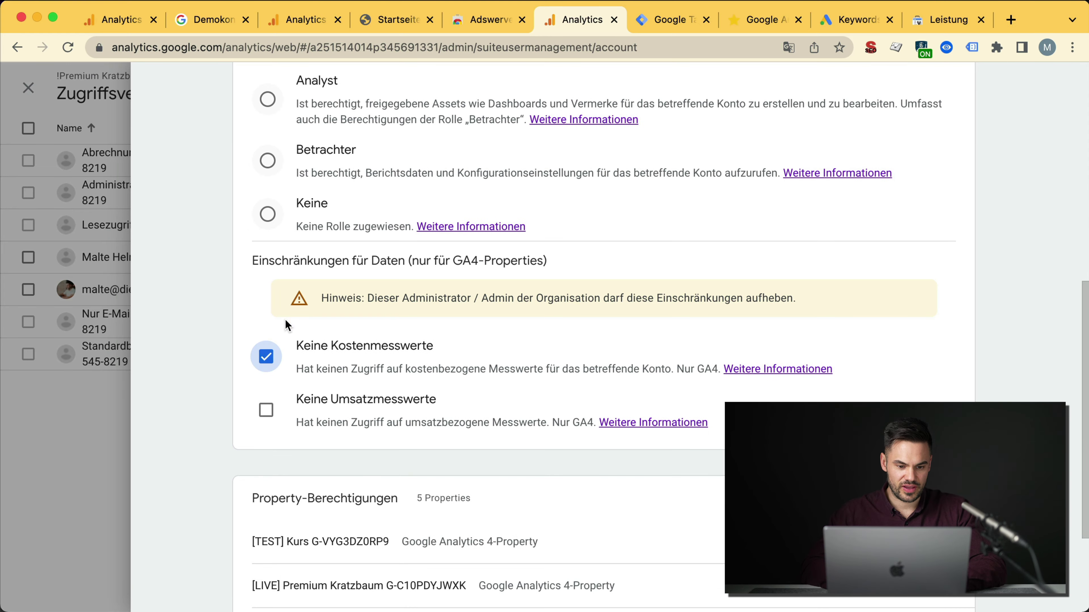
pyautogui.click(266, 410)
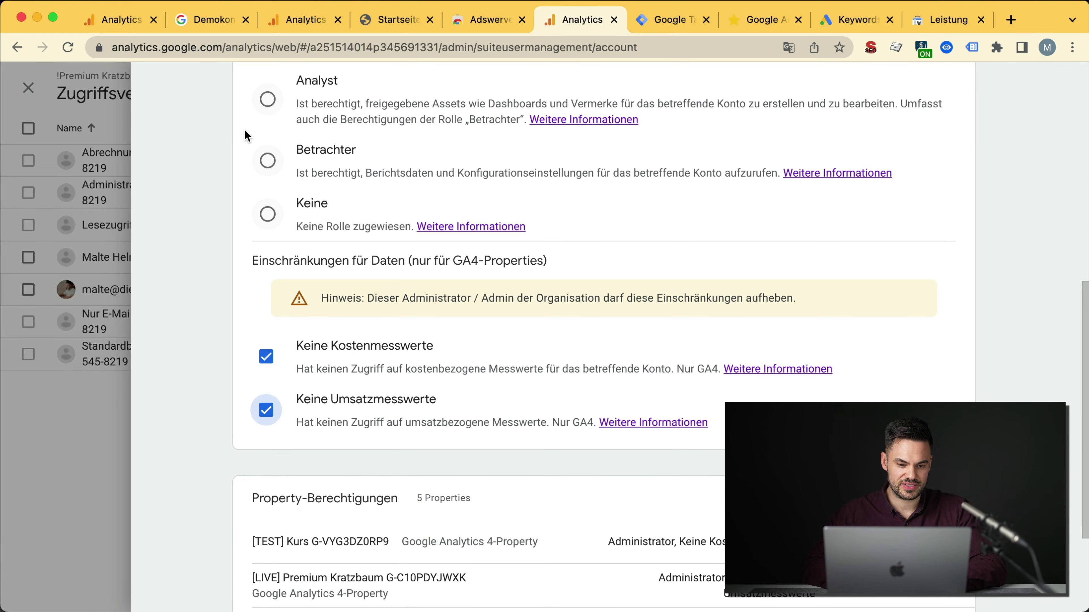
pyautogui.scroll(10, 172, 93)
pyautogui.click(159, 88)
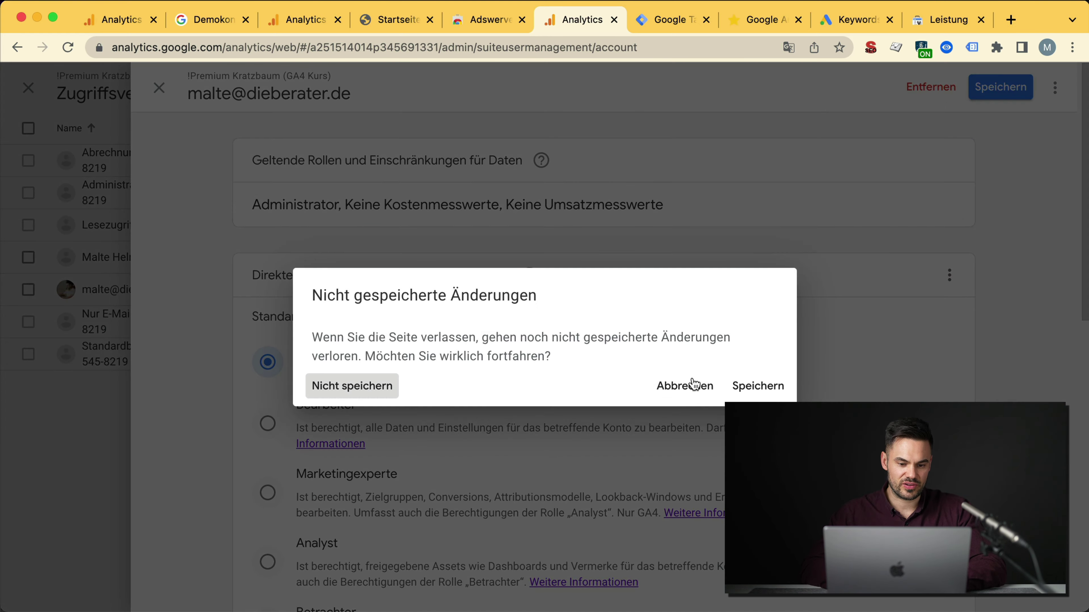
# Step: Leave the user panel, read the Alle Filter note on Universal Analytics-Properties, and return to Verwaltung
pyautogui.click(765, 392)
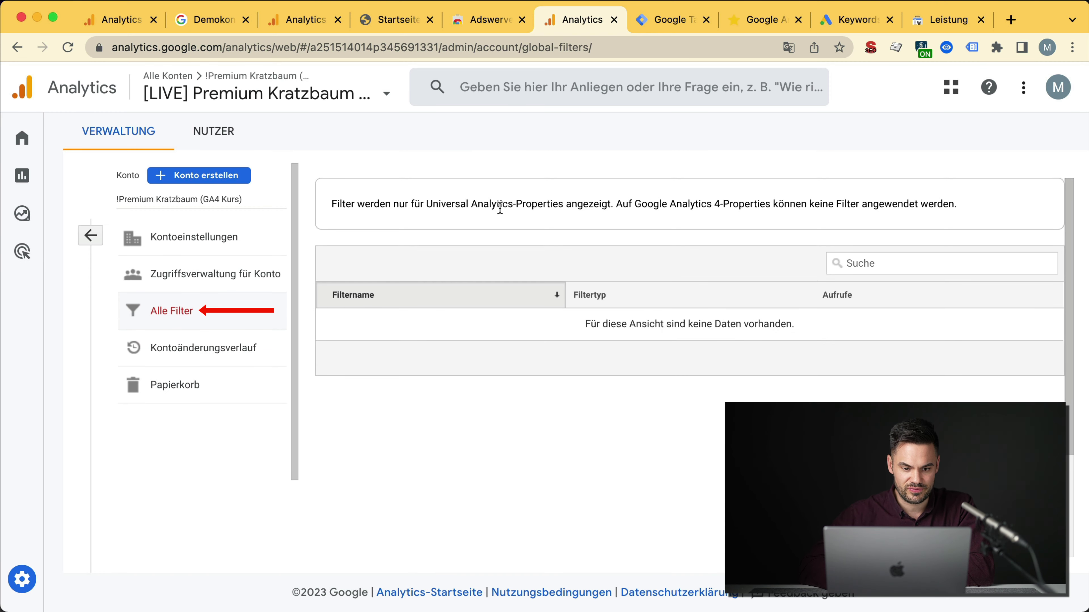
pyautogui.tripleClick(500, 206)
pyautogui.click(484, 209)
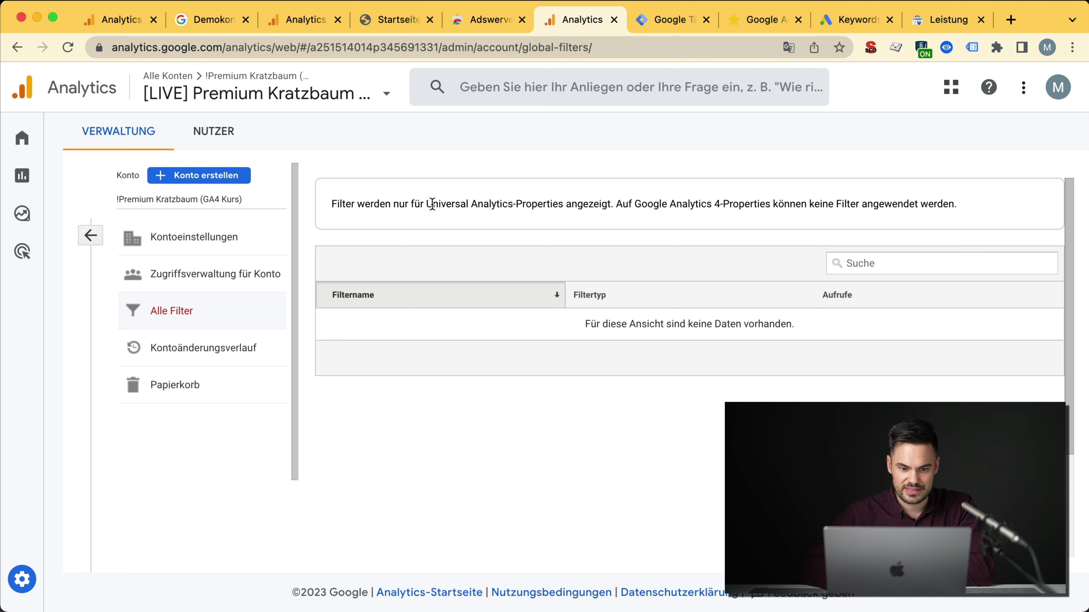
pyautogui.moveTo(426, 206); pyautogui.dragTo(568, 209)
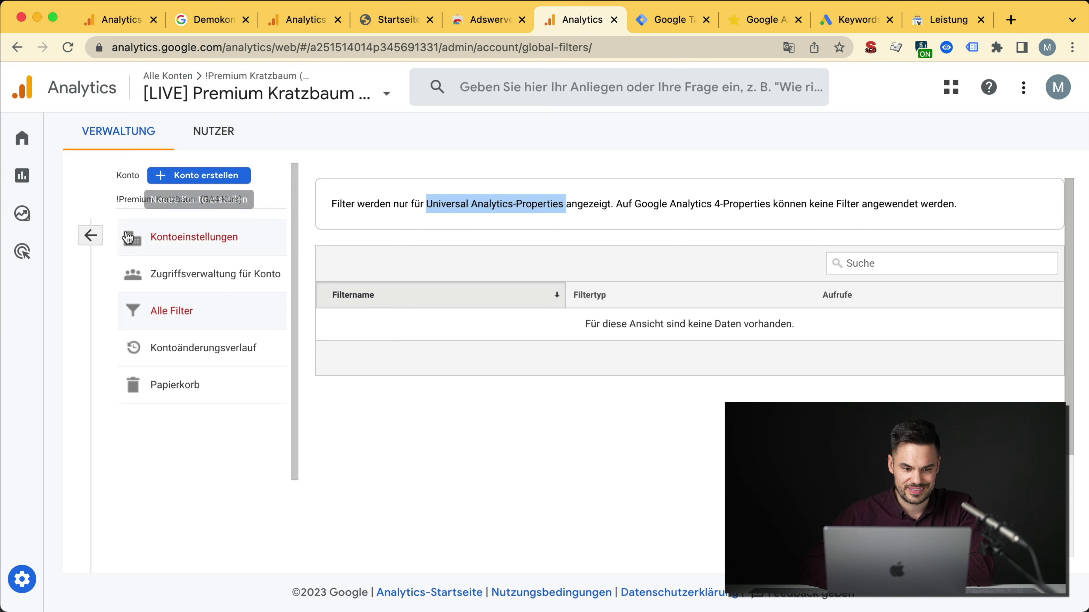
pyautogui.click(90, 236)
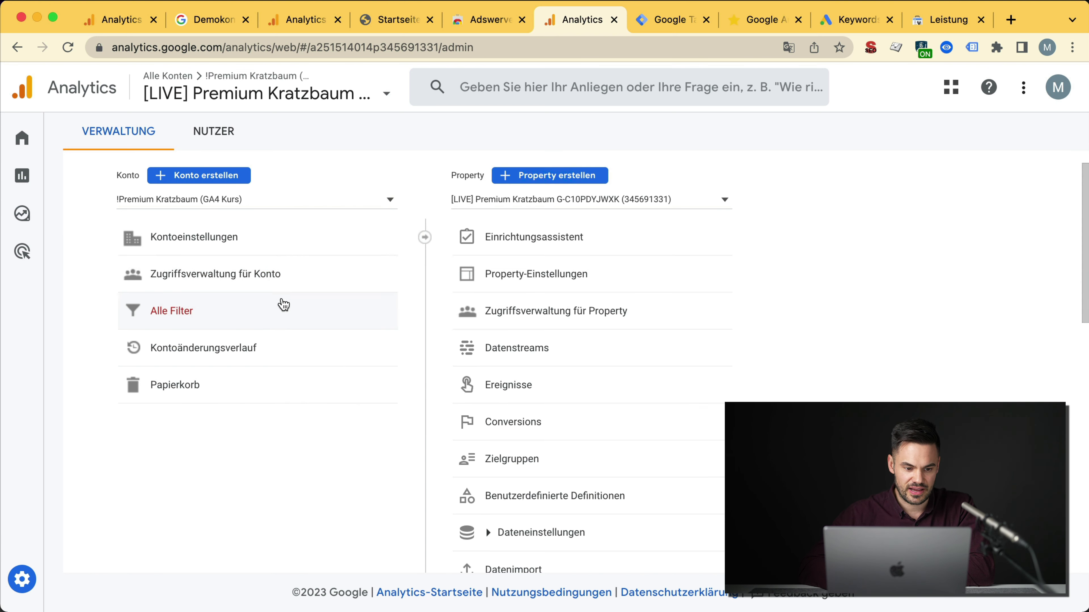
# Step: Open the Kontoänderungsverlauf and the details of the most recent ACL-Eintrag change
pyautogui.click(204, 357)
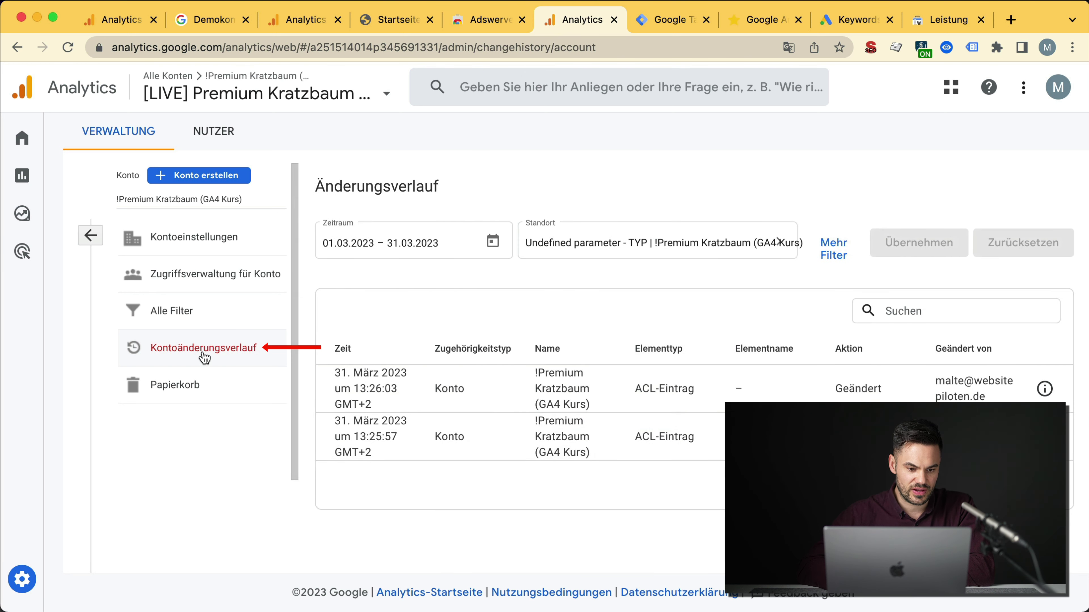
pyautogui.click(91, 235)
pyautogui.scroll(-10, 577, 489)
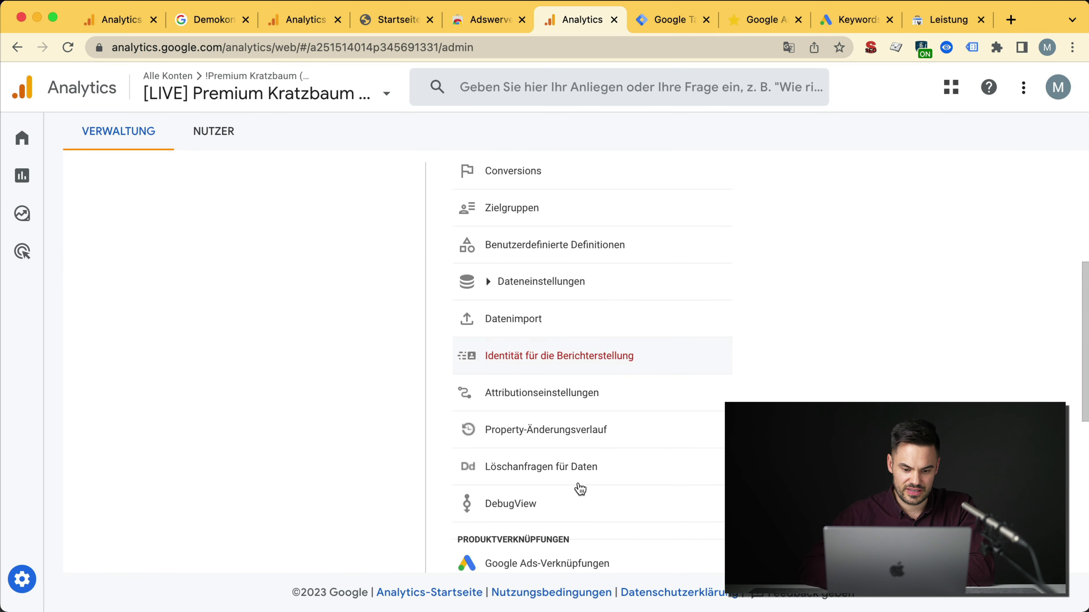
pyautogui.scroll(6, 568, 441)
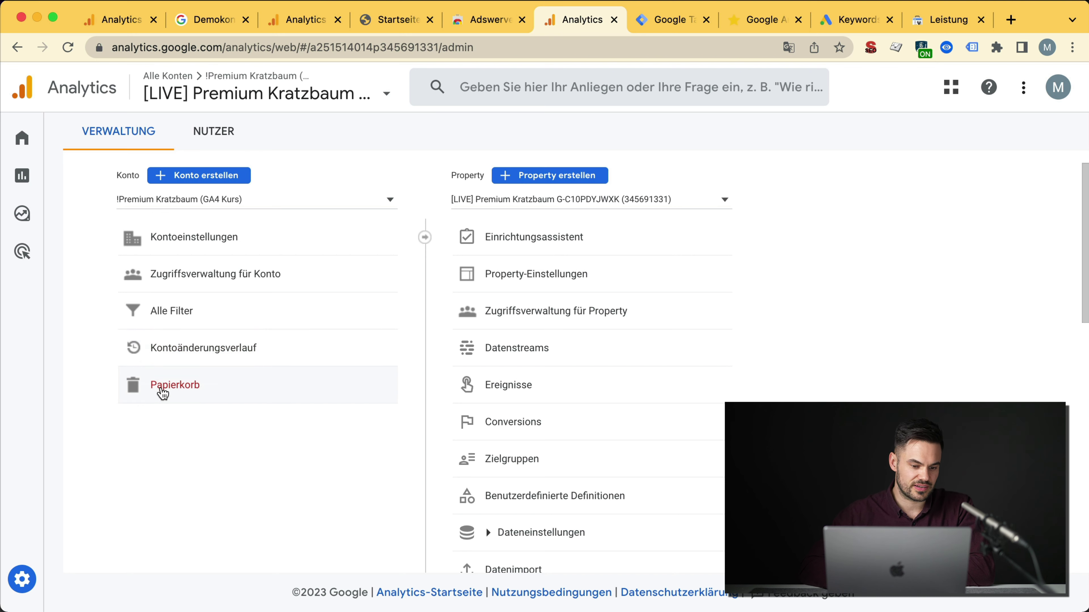
pyautogui.click(181, 355)
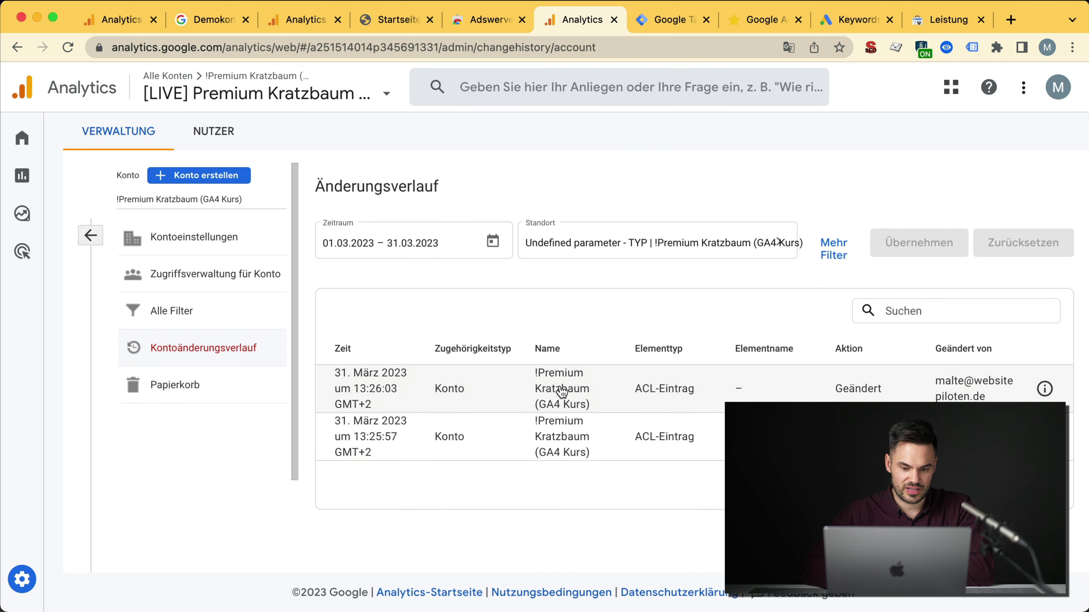
pyautogui.moveTo(635, 389); pyautogui.dragTo(693, 390)
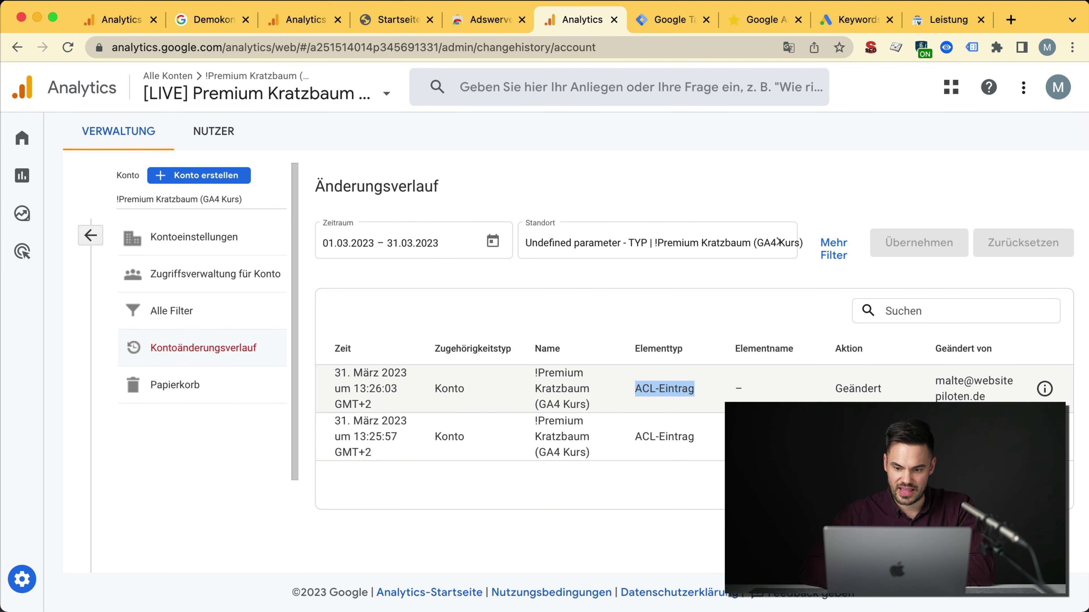
pyautogui.click(695, 391)
# Step: Review the added GA_NO_COST_DATA and GA_NO_REVENUE_DATA entries, then close the change details
pyautogui.scroll(-2, 345, 263)
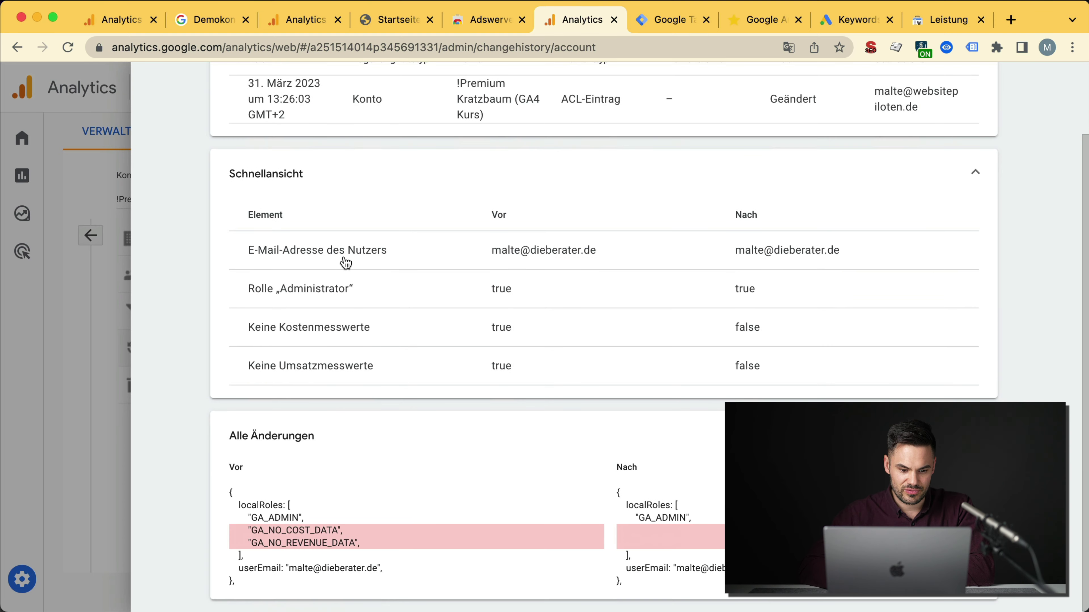
pyautogui.tripleClick(307, 531)
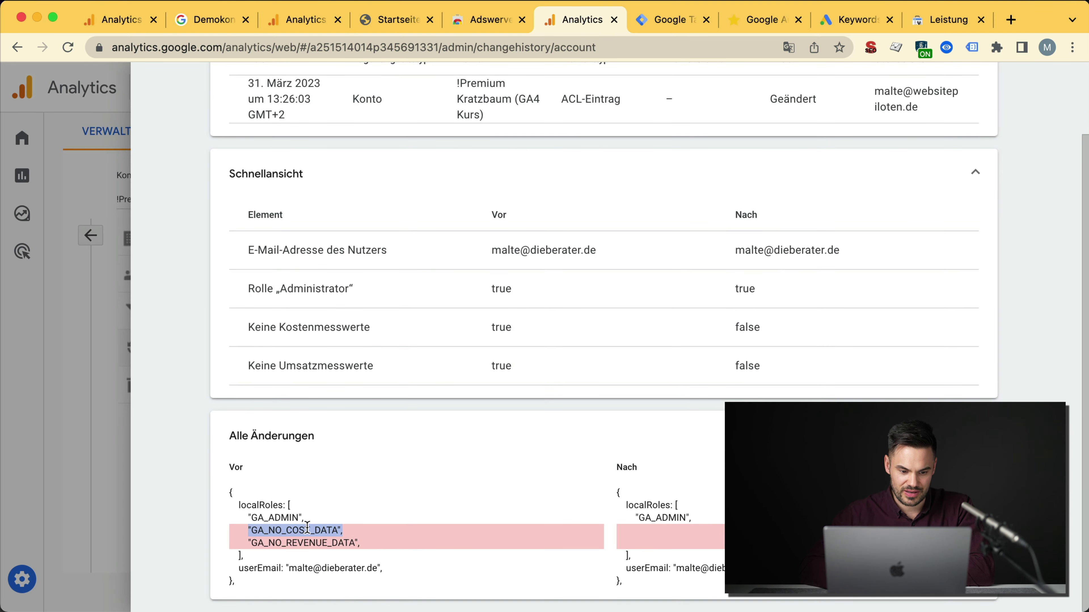
pyautogui.tripleClick(319, 543)
pyautogui.scroll(3, 170, 119)
pyautogui.click(155, 98)
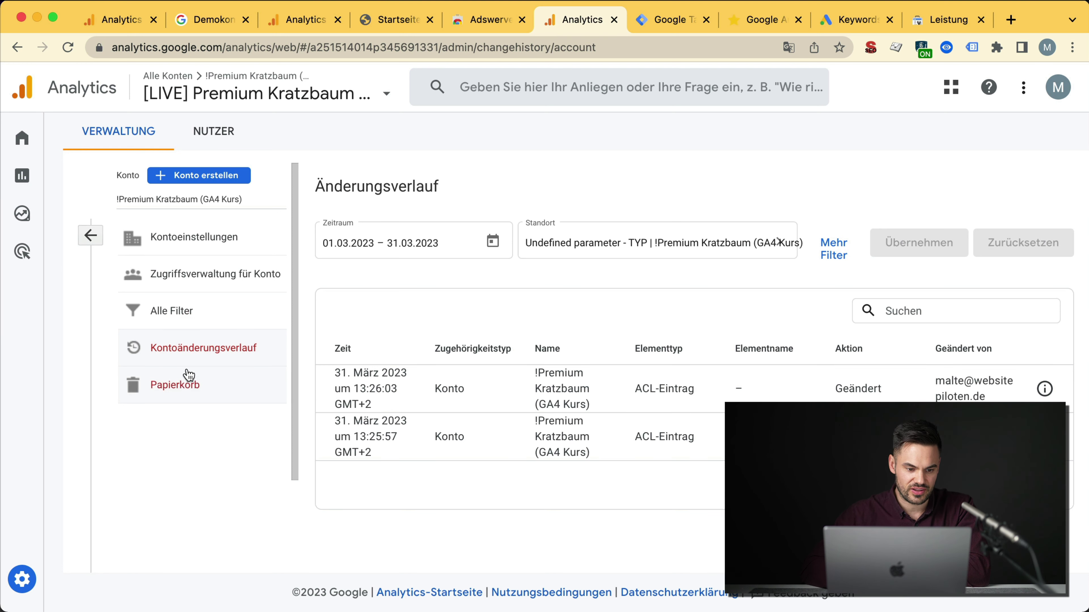
# Step: View the empty Papierkorb and scroll through the Einrichtungsassistent, returning to Verwaltung after each
pyautogui.click(176, 402)
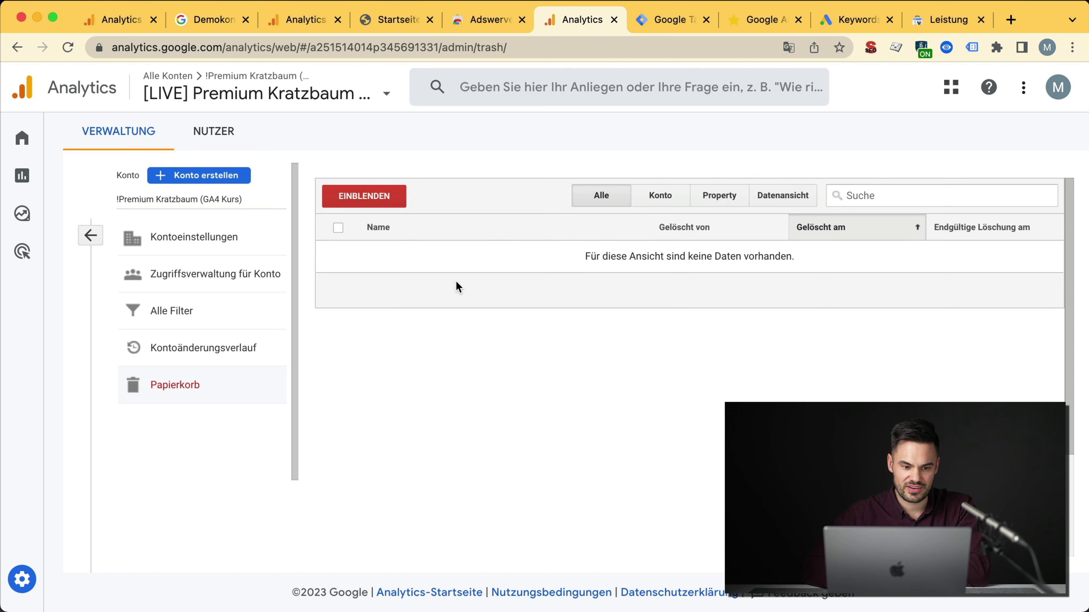
pyautogui.click(91, 235)
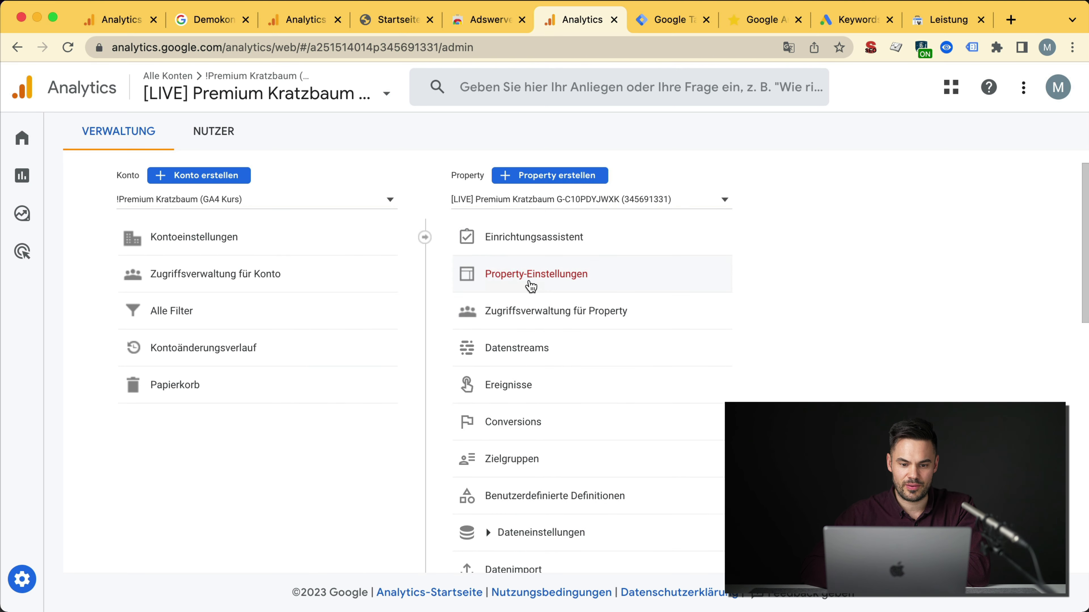
pyautogui.click(547, 250)
pyautogui.scroll(-5, 496, 358)
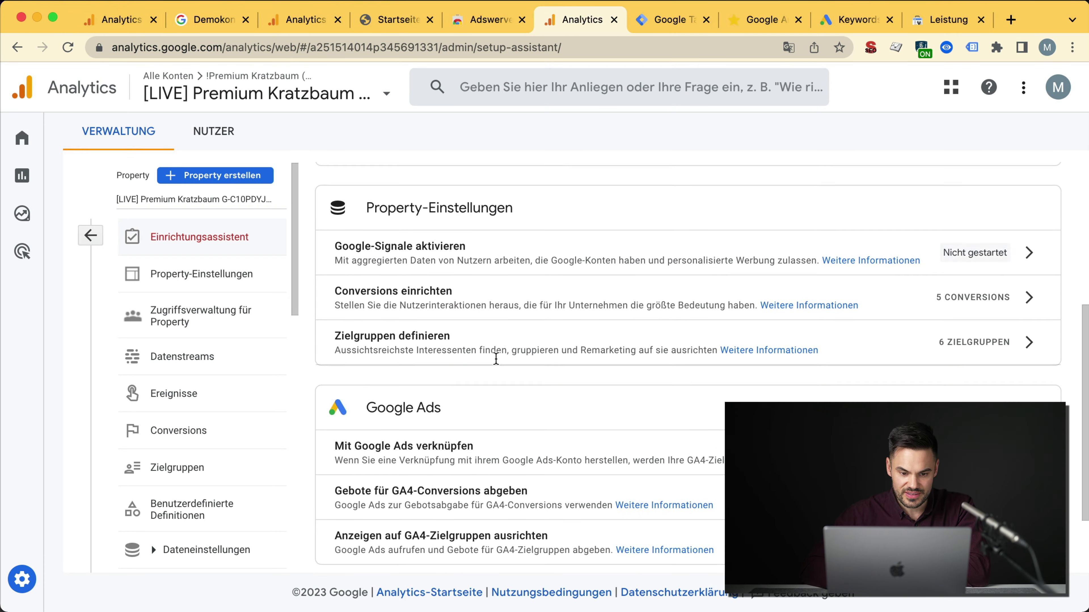
pyautogui.scroll(-3, 496, 359)
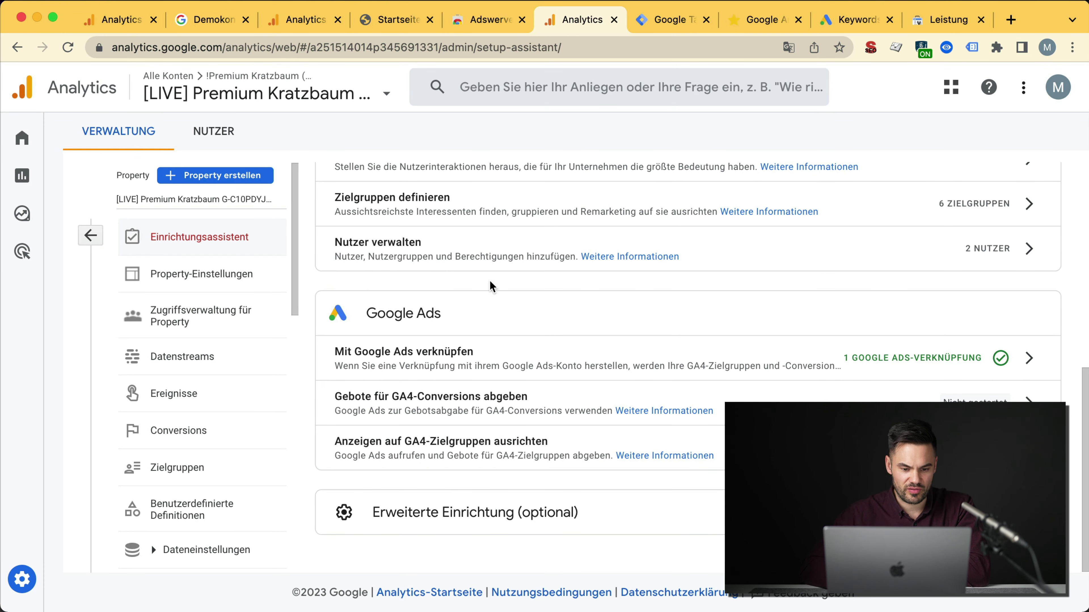
pyautogui.scroll(10, 500, 388)
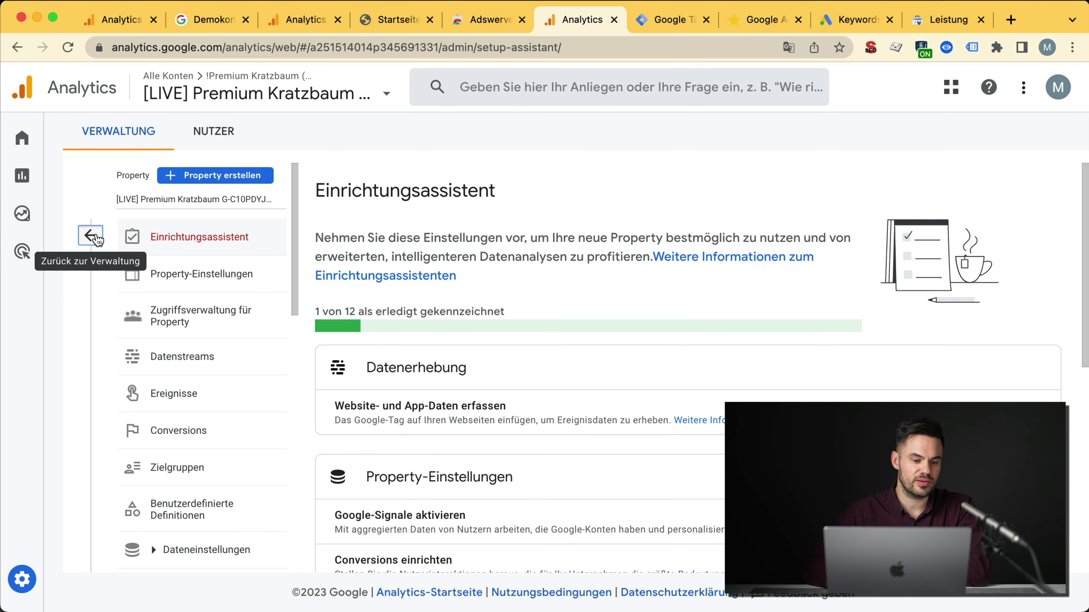
pyautogui.click(91, 236)
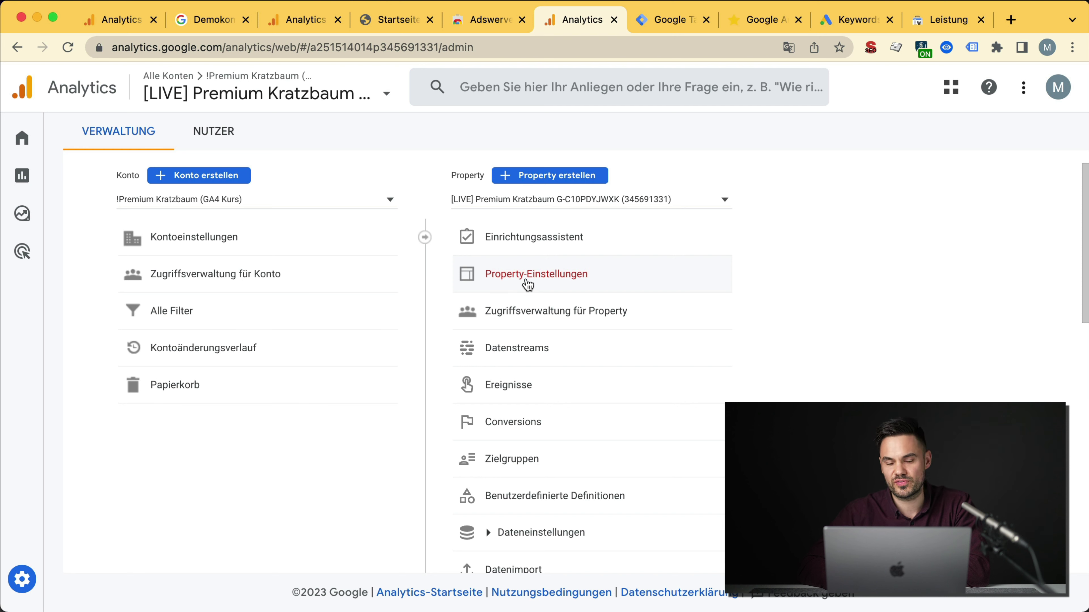
pyautogui.click(505, 283)
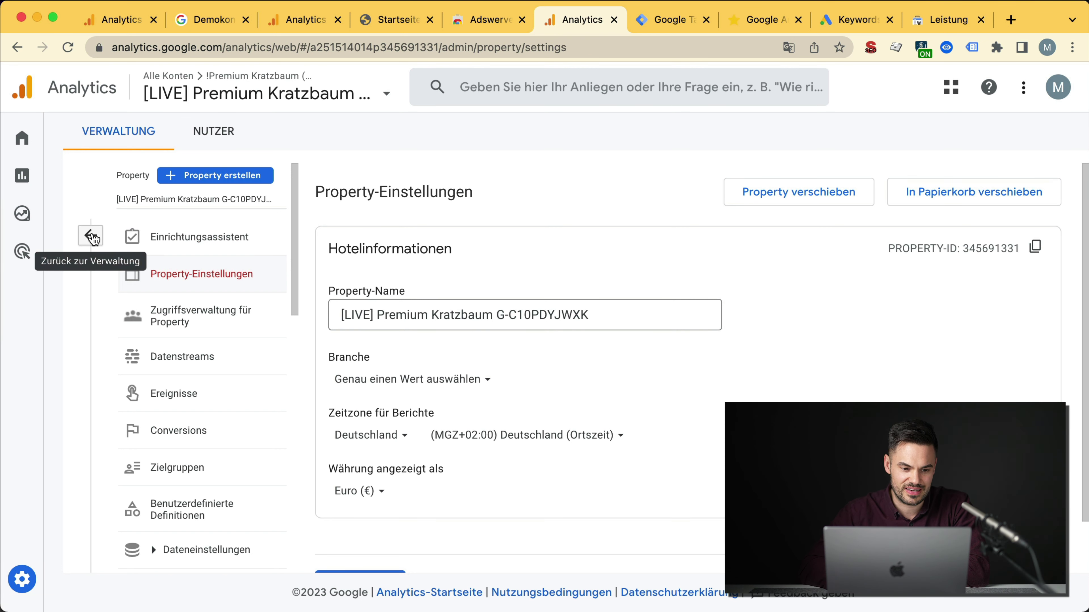
pyautogui.scroll(-1, 463, 480)
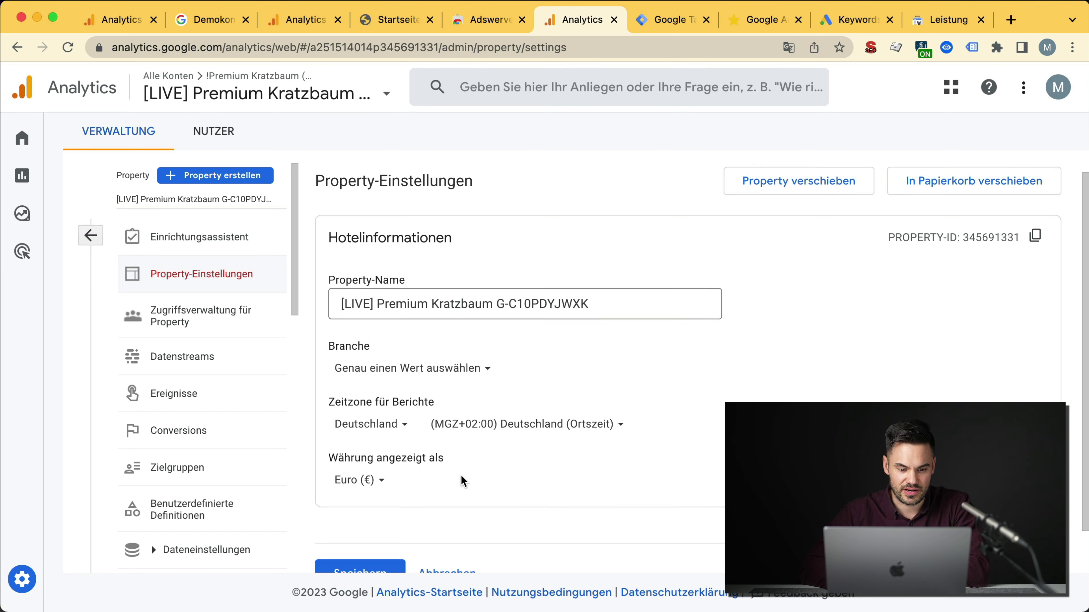
pyautogui.scroll(-2, 463, 480)
pyautogui.click(360, 446)
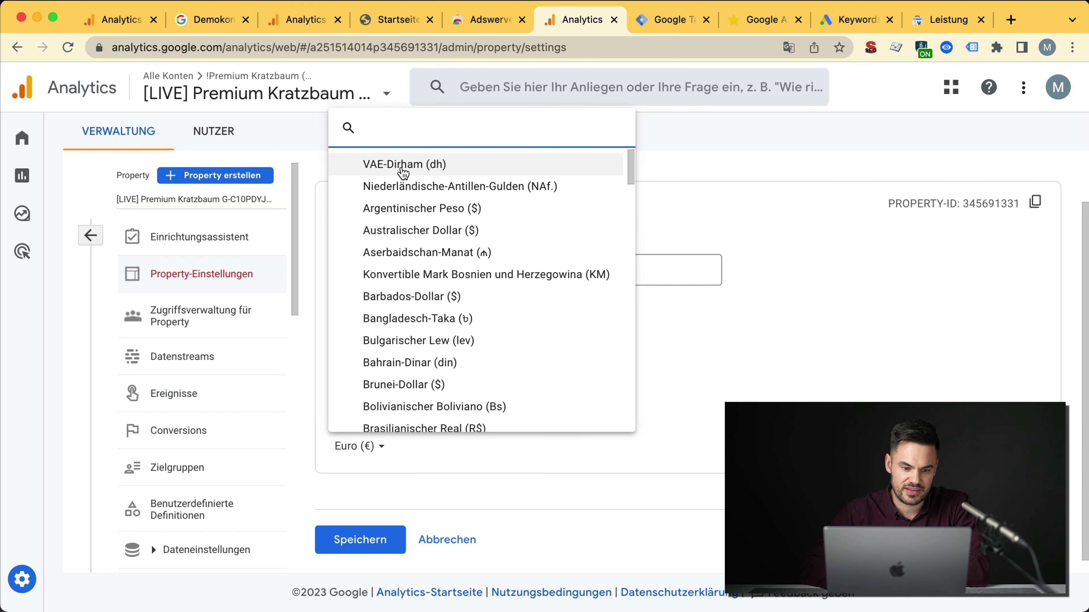
pyautogui.press('Escape')
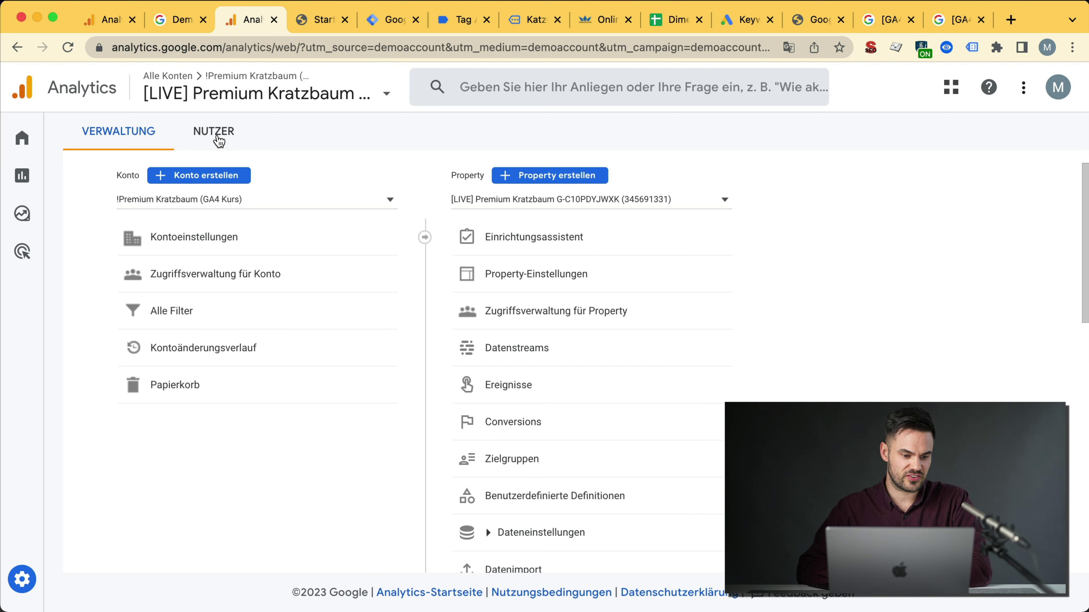
# Step: Switch to the personal user settings and set the language to English (United States)
pyautogui.click(1058, 87)
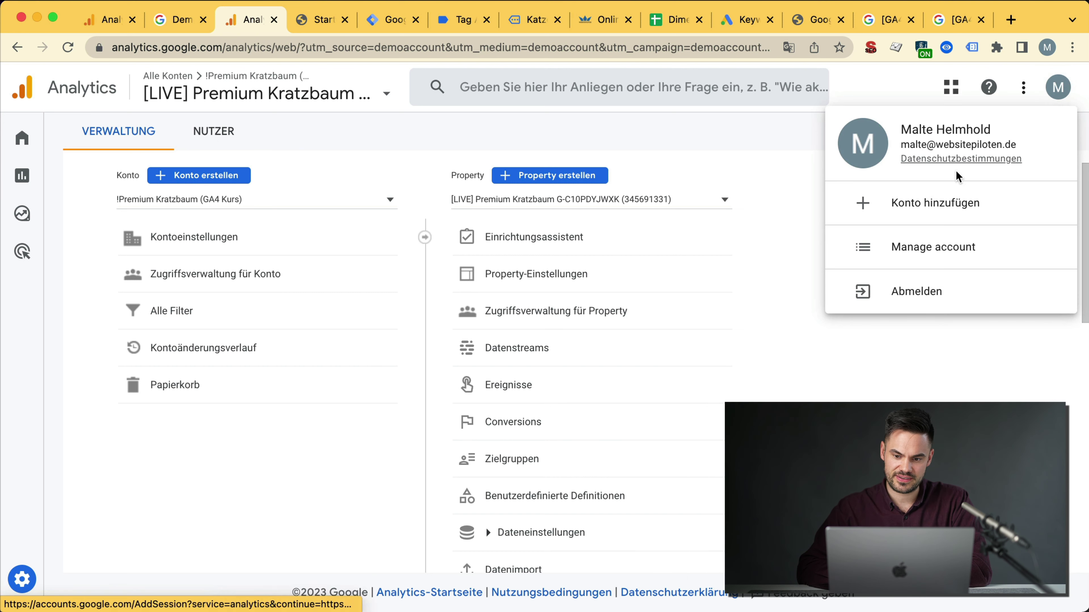
pyautogui.press('Escape')
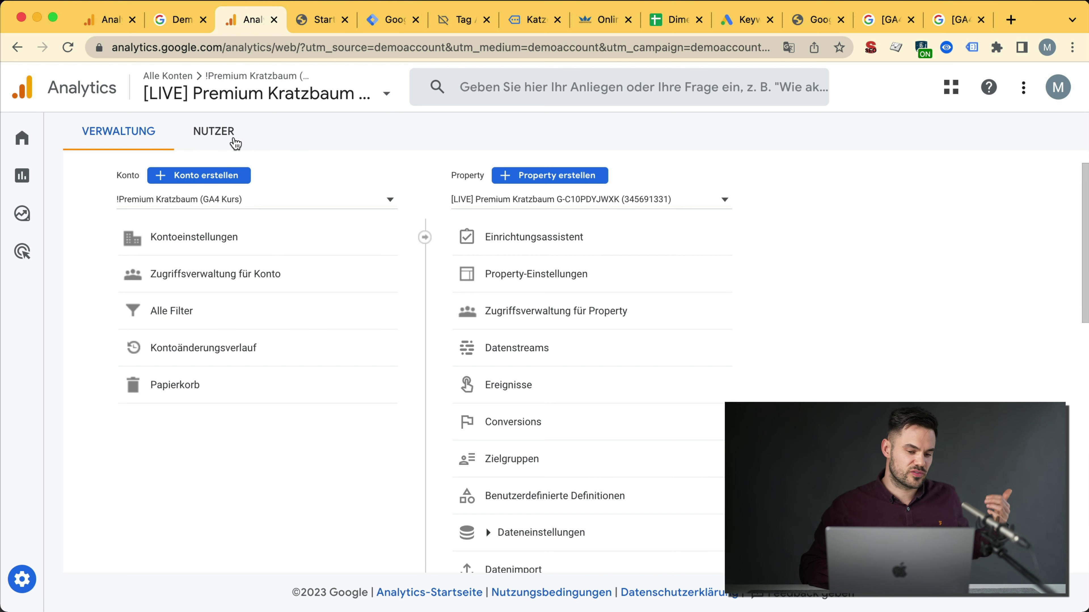
pyautogui.click(208, 137)
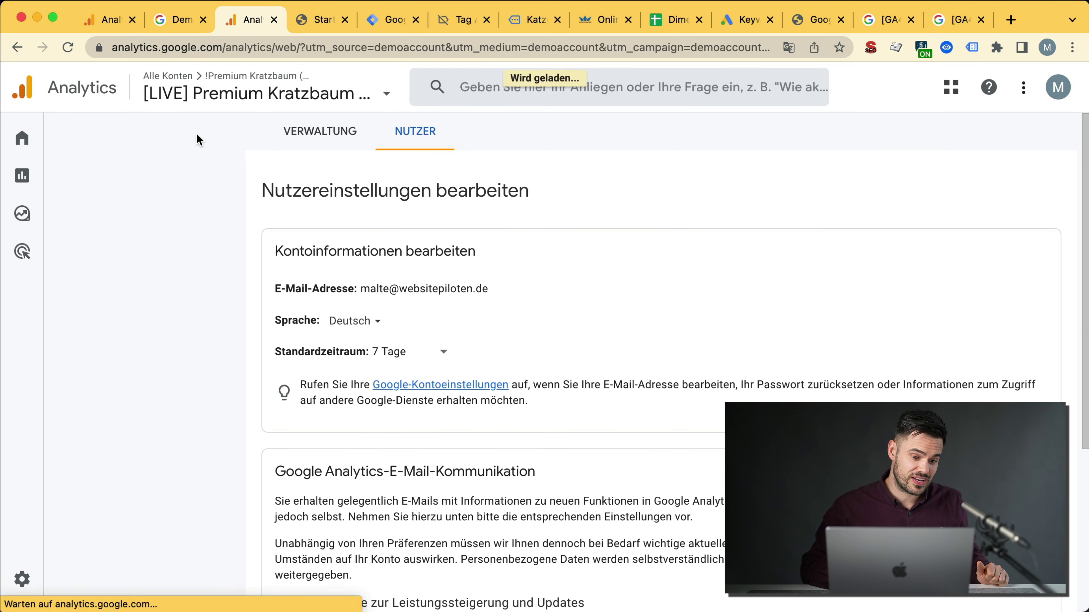
pyautogui.click(352, 320)
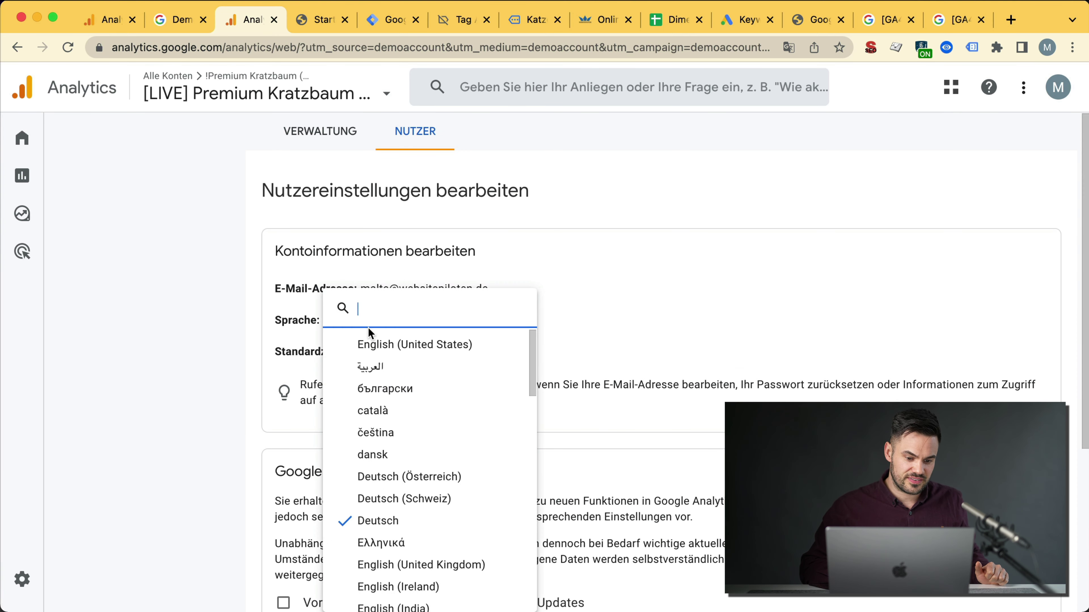
pyautogui.click(386, 355)
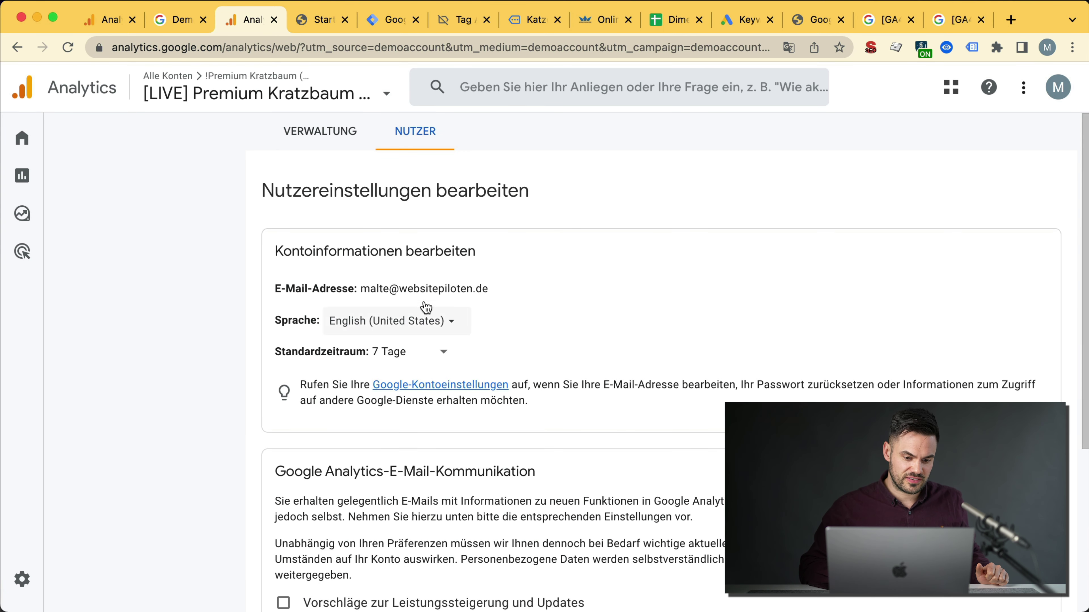
# Step: Set the default date range to 30 Tage with feature e-mails off, save, and reload
pyautogui.click(413, 356)
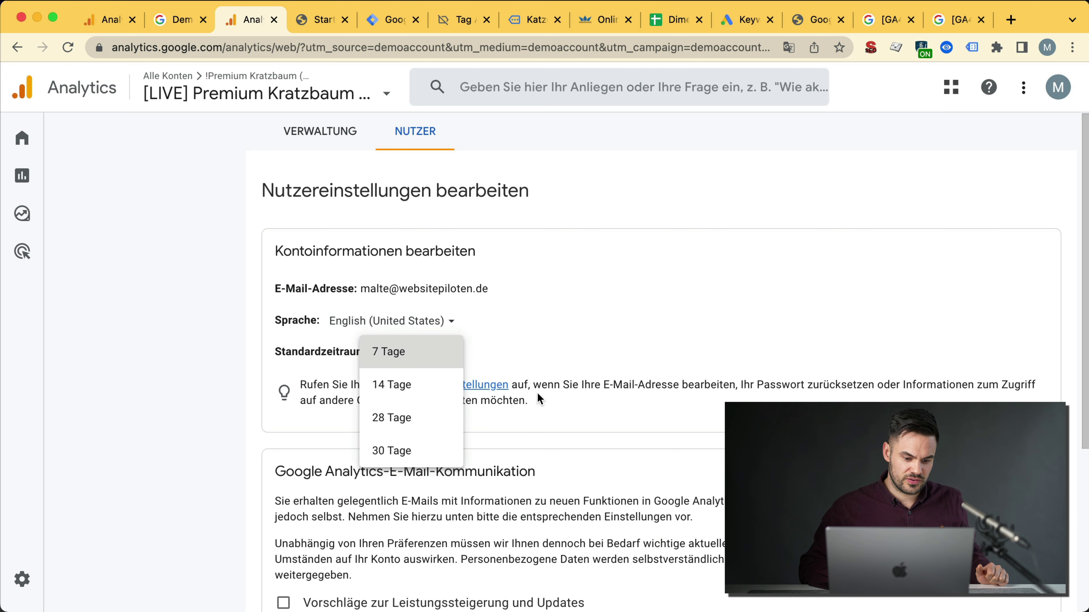
pyautogui.click(412, 356)
pyautogui.click(412, 356)
pyautogui.click(414, 450)
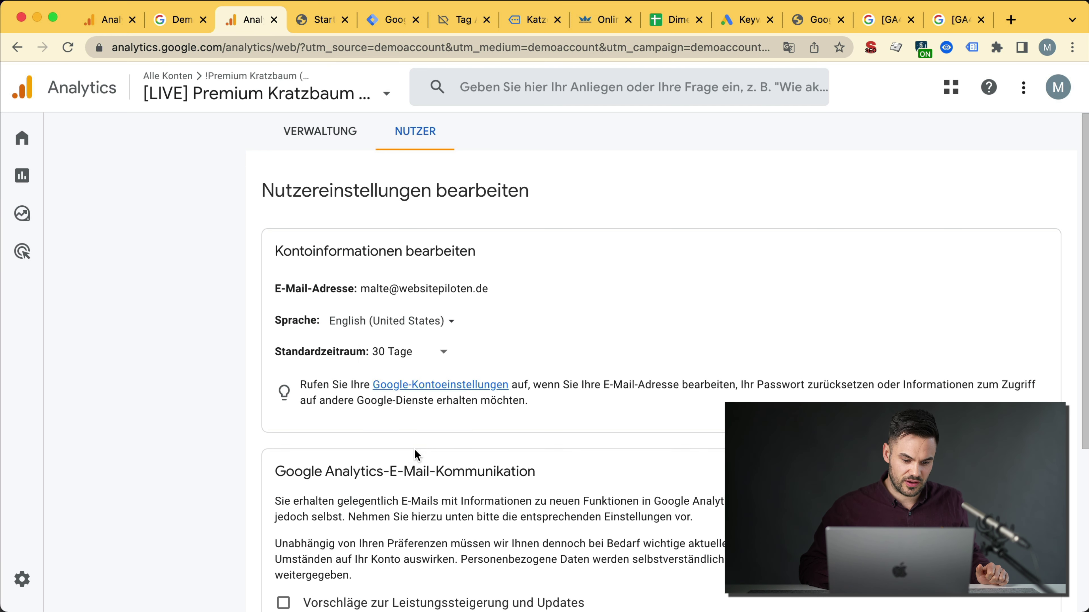
pyautogui.scroll(-2, 498, 413)
pyautogui.scroll(-3, 498, 412)
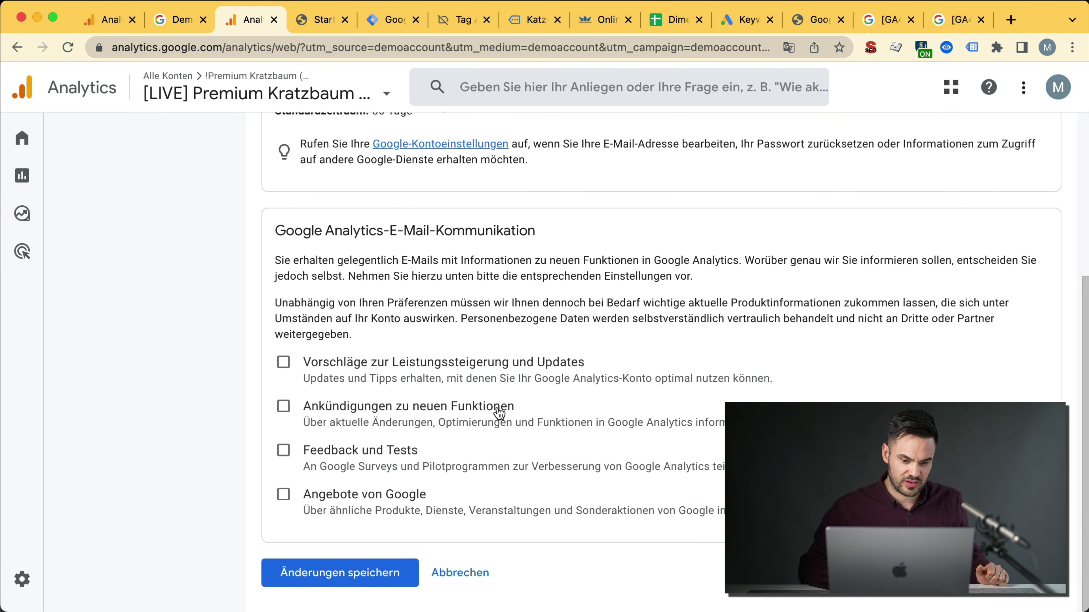
pyautogui.click(356, 412)
pyautogui.click(357, 415)
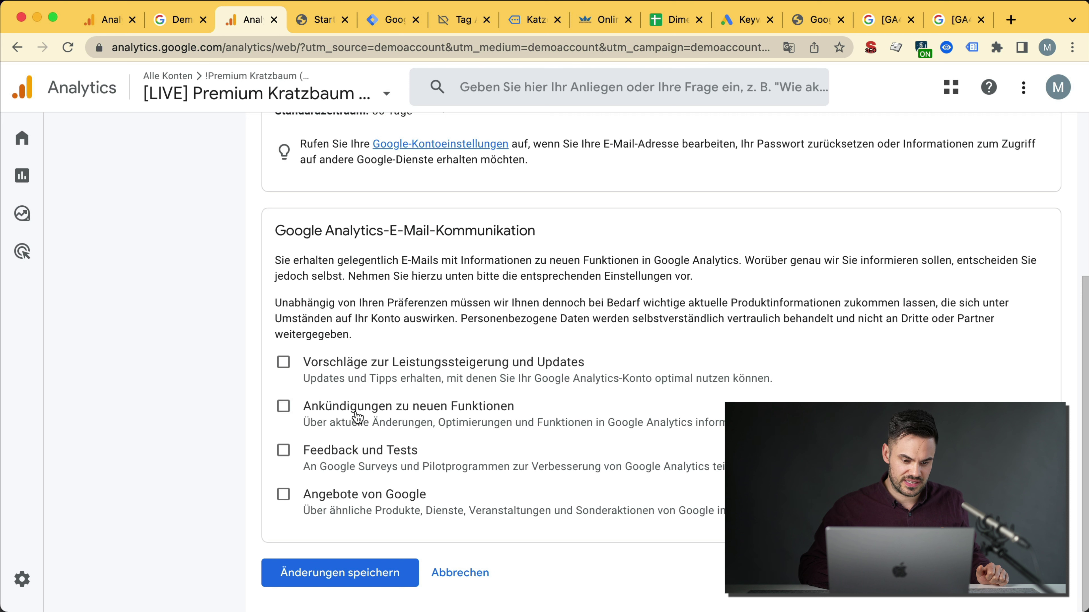
pyautogui.click(364, 572)
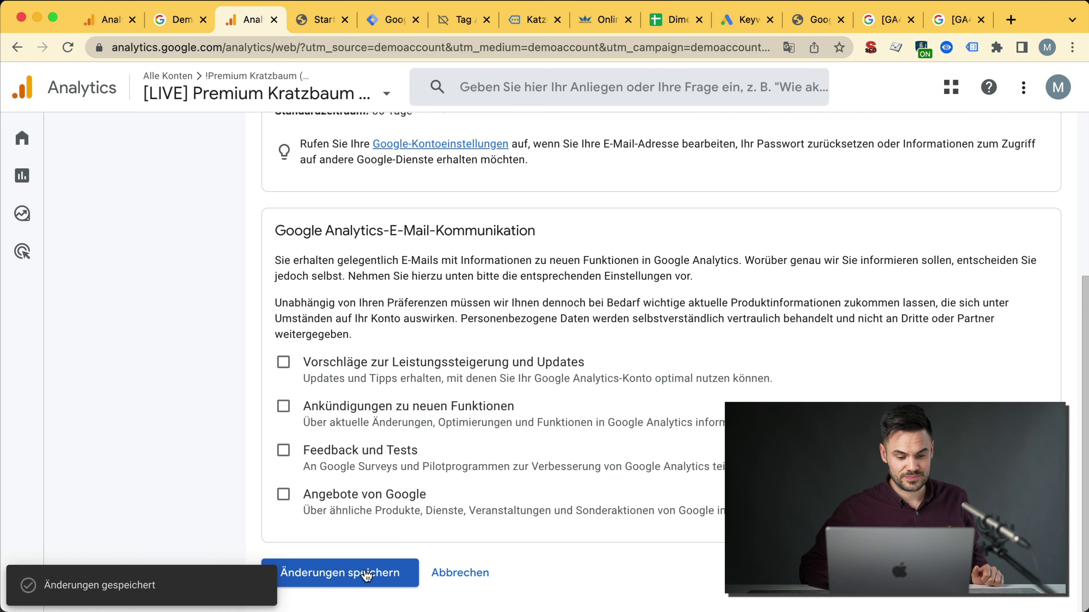
pyautogui.click(67, 46)
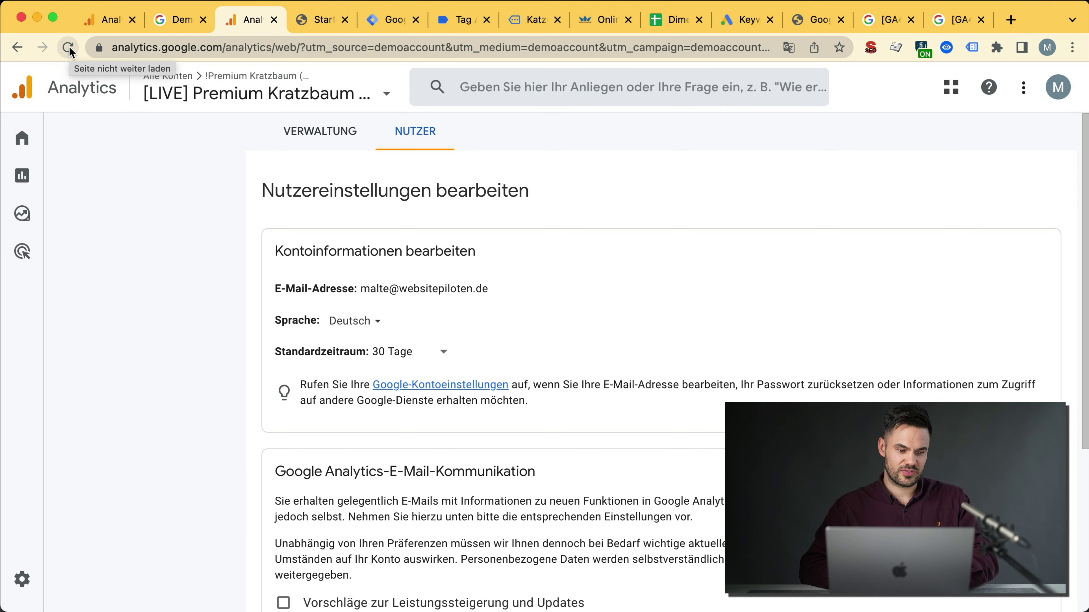
# Step: Sign out of the Google account and sign back in
pyautogui.click(1058, 88)
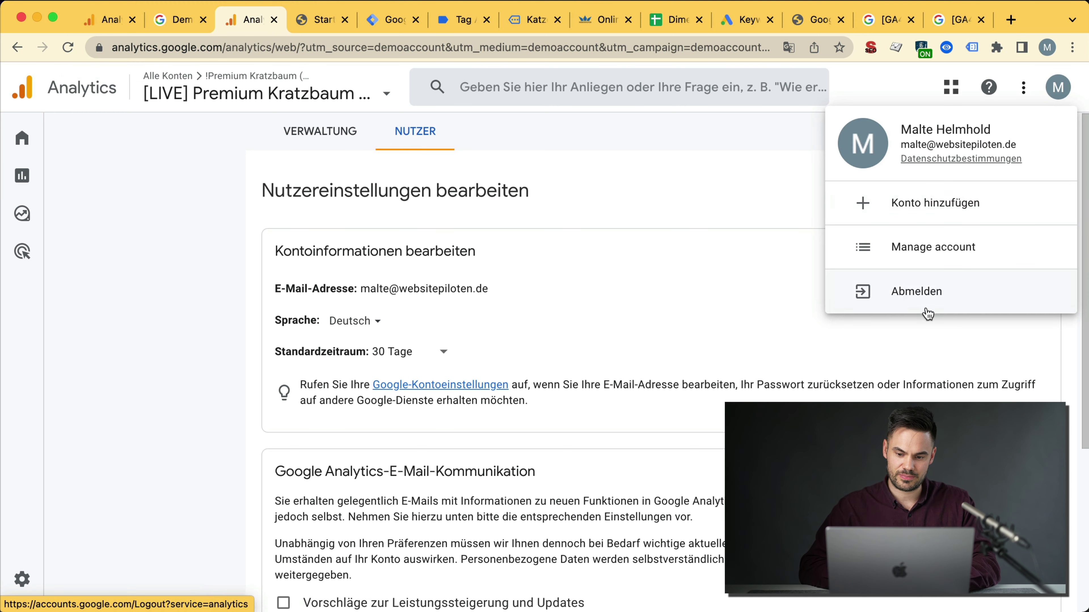
pyautogui.click(927, 296)
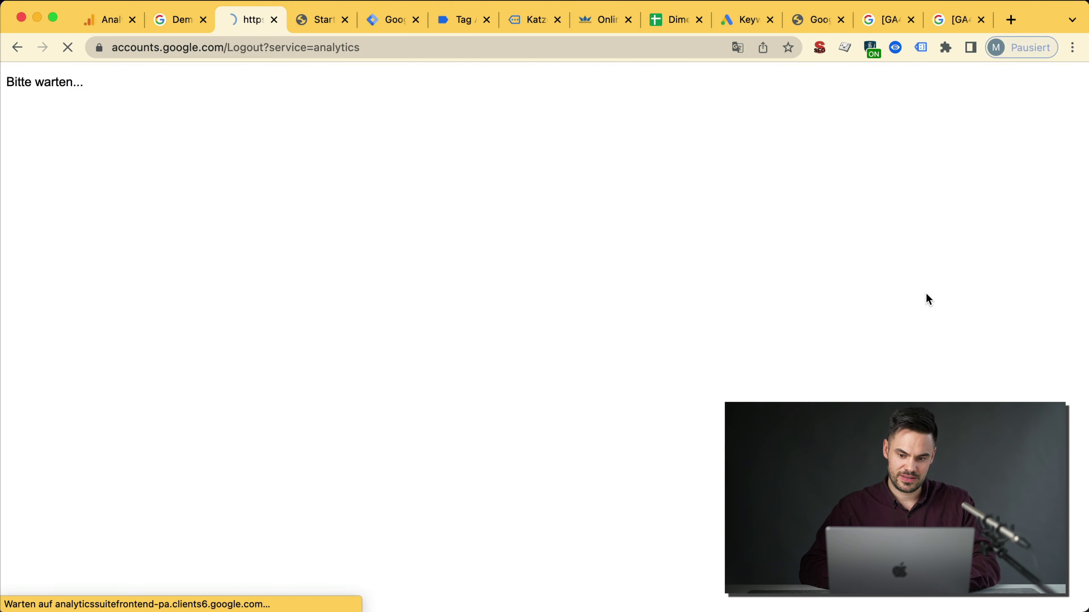
pyautogui.click(628, 461)
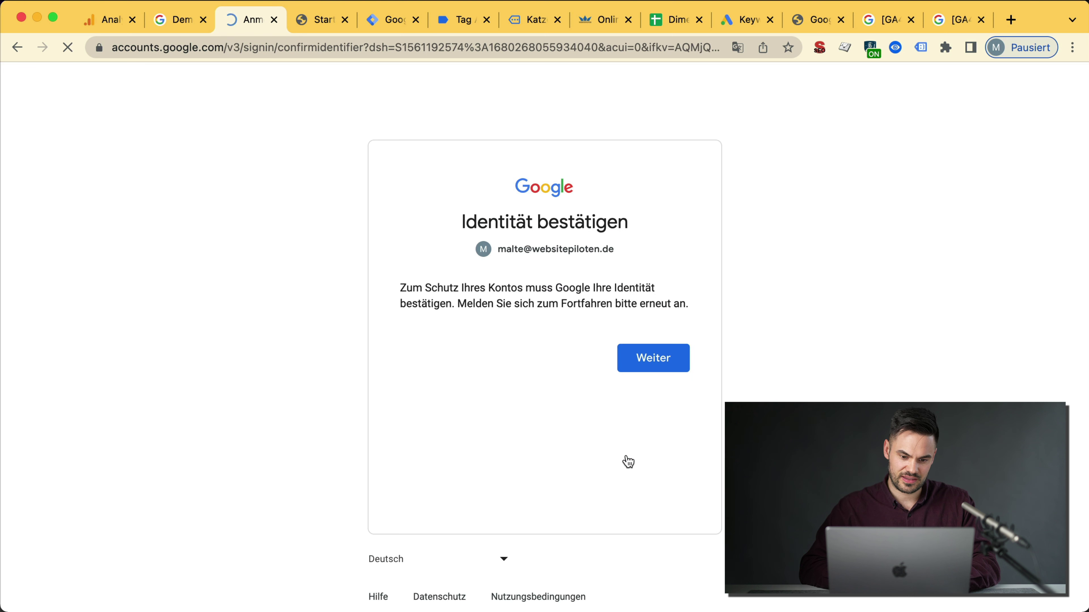
pyautogui.click(665, 370)
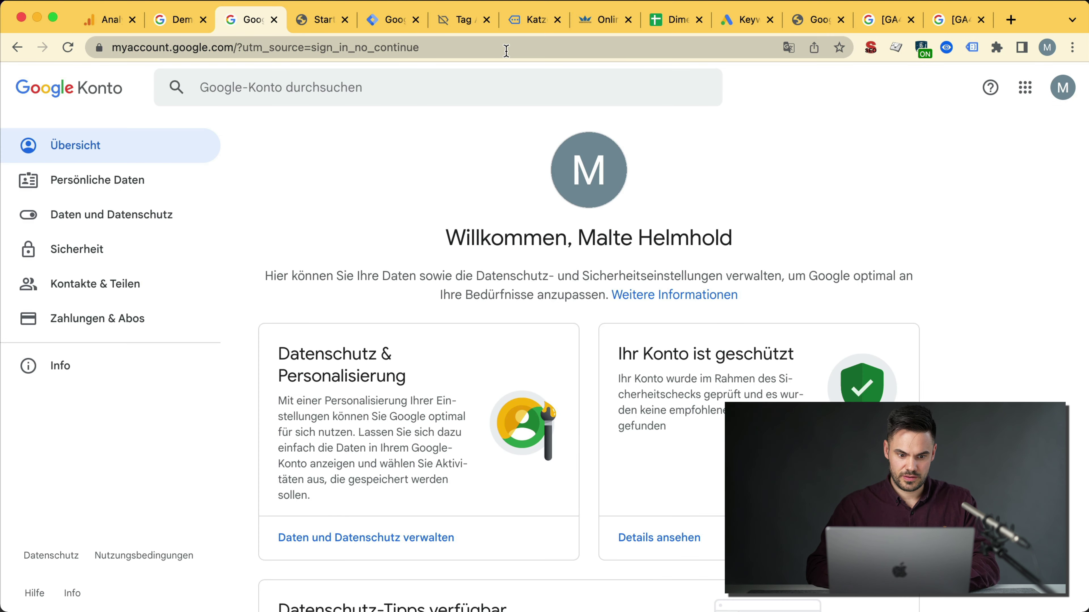
# Step: Go to analytics.google.com and dismiss the Universal Analytics migration notice on the English Home page
pyautogui.click(506, 51)
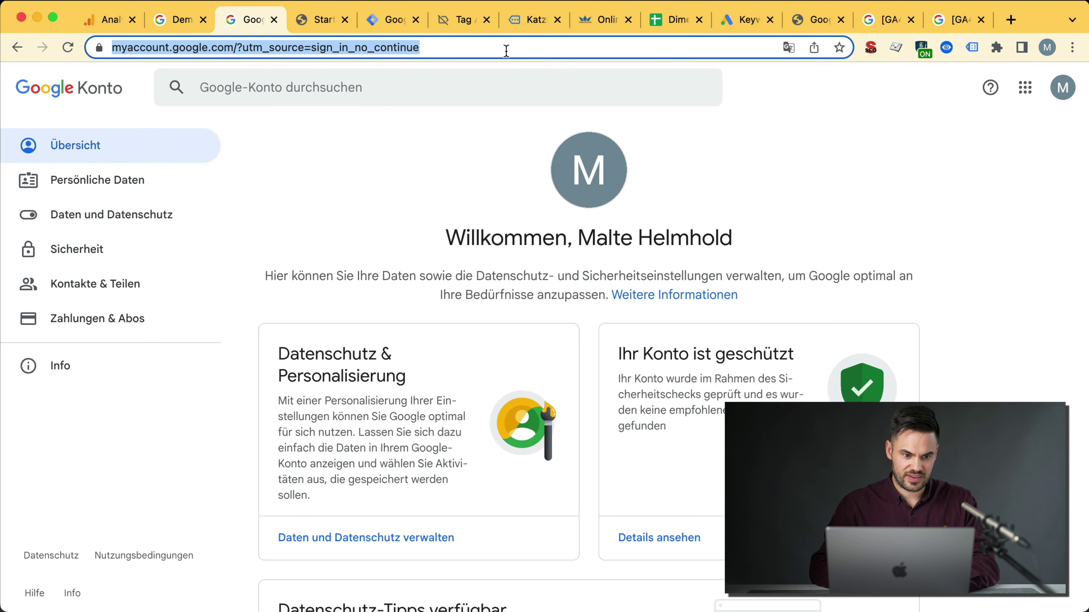
pyautogui.write('anal')
pyautogui.press('Return')
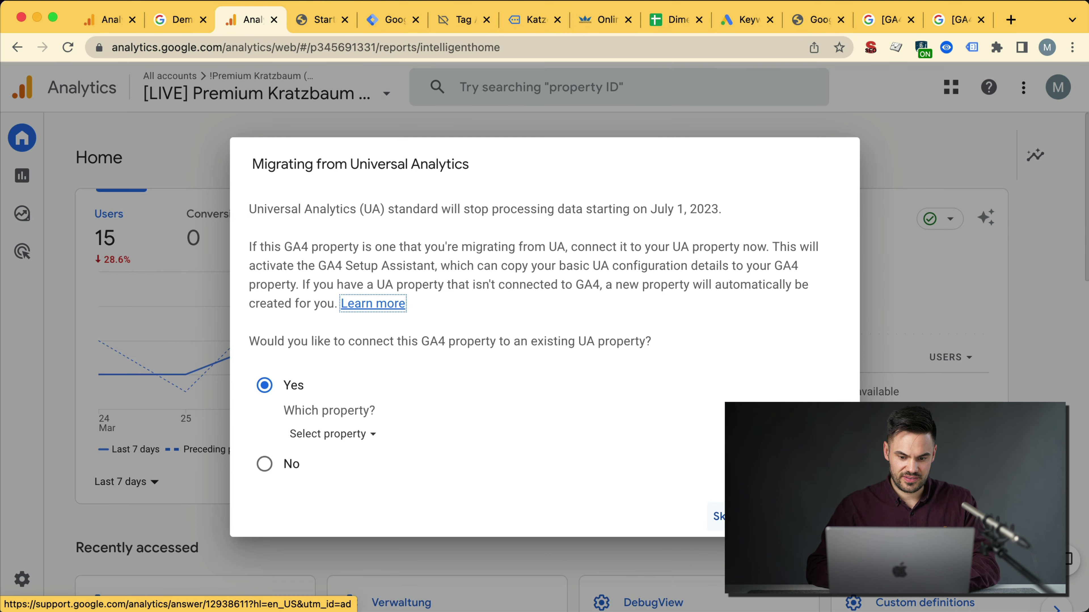
pyautogui.click(199, 130)
pyautogui.moveTo(25, 171)
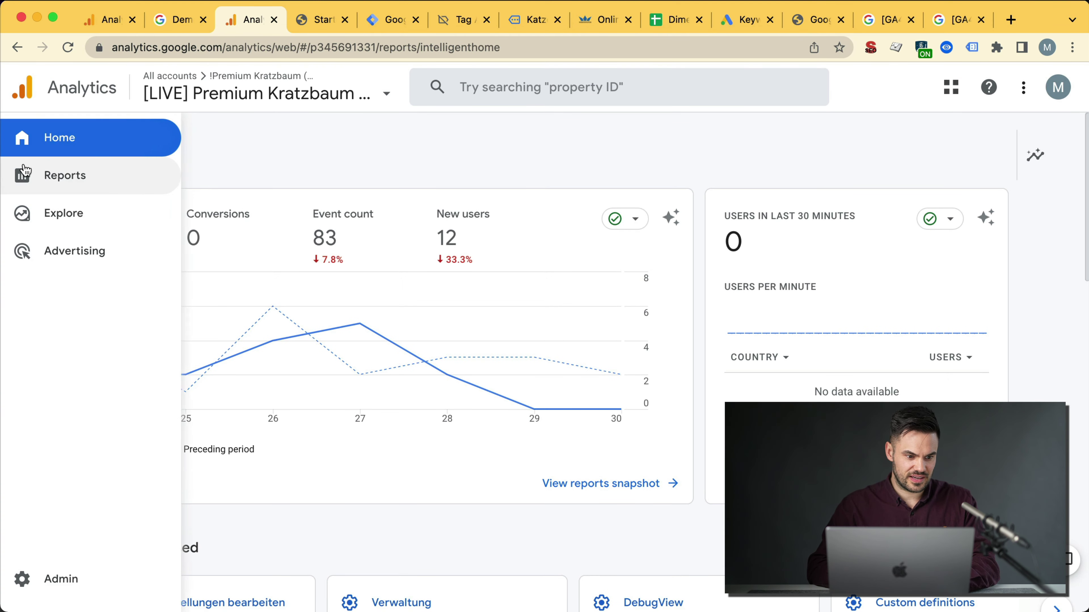
pyautogui.moveTo(51, 182); pyautogui.dragTo(87, 462)
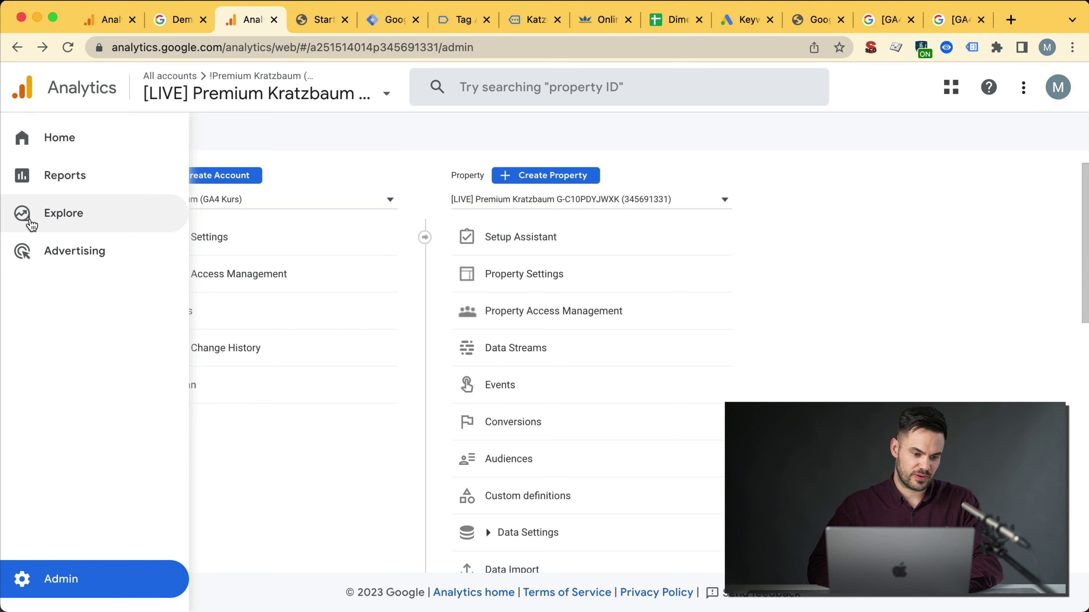
# Step: Start a blank exploration and select Item affiliation under the Ecommerce dimensions
pyautogui.click(30, 221)
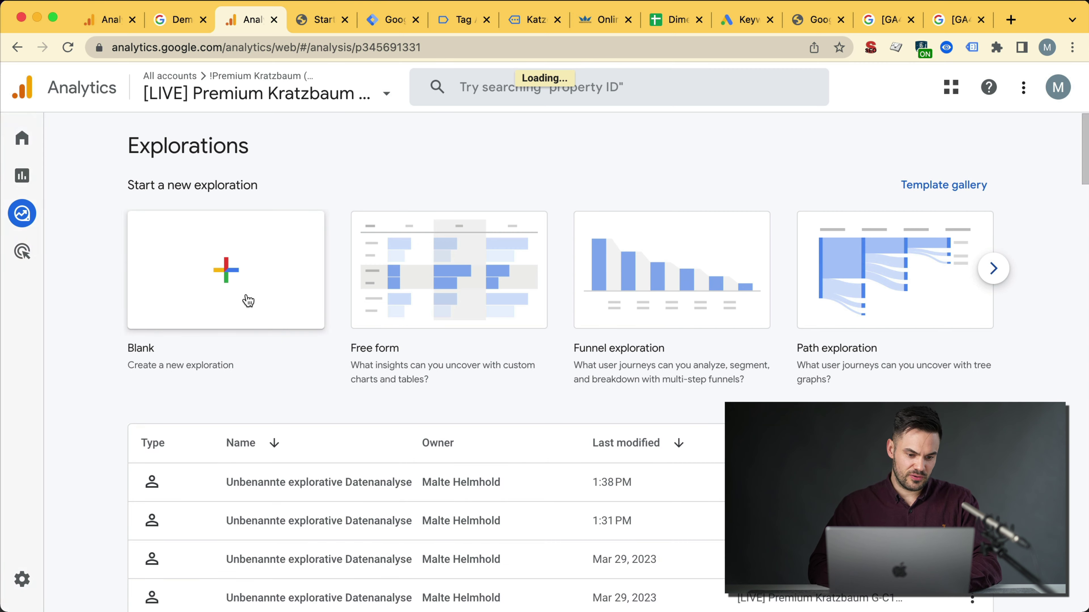
pyautogui.click(260, 303)
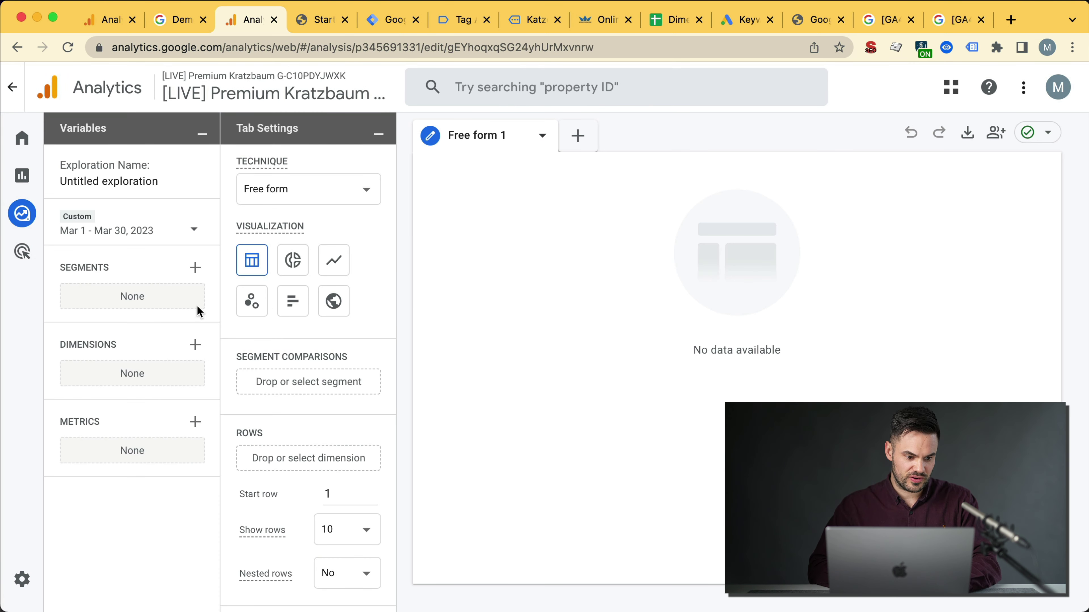
pyautogui.click(195, 345)
pyautogui.click(182, 312)
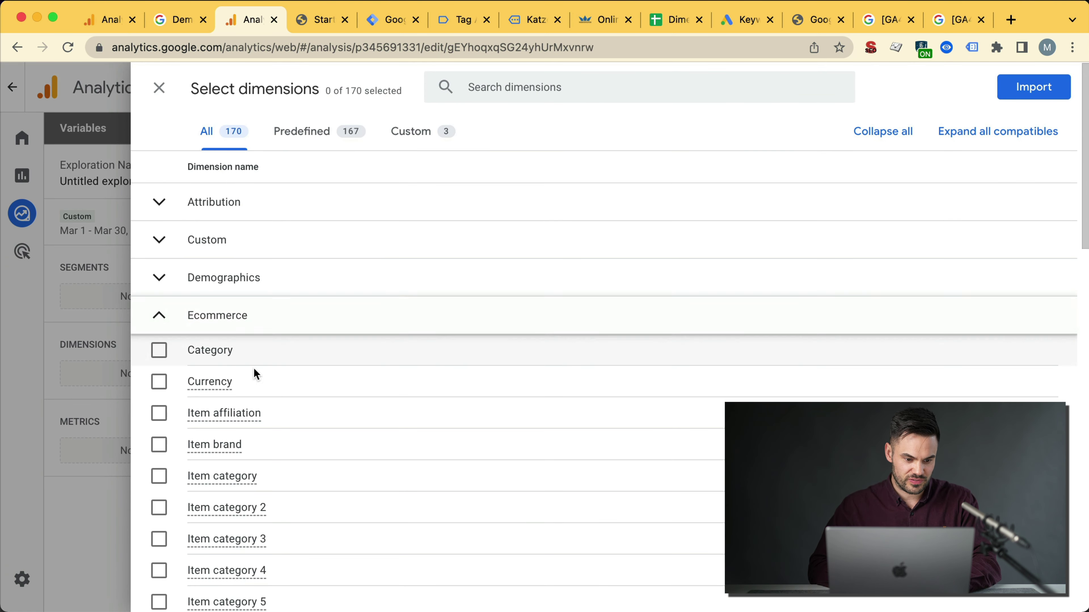
pyautogui.scroll(-1, 253, 386)
pyautogui.scroll(-1, 242, 420)
pyautogui.tripleClick(182, 354)
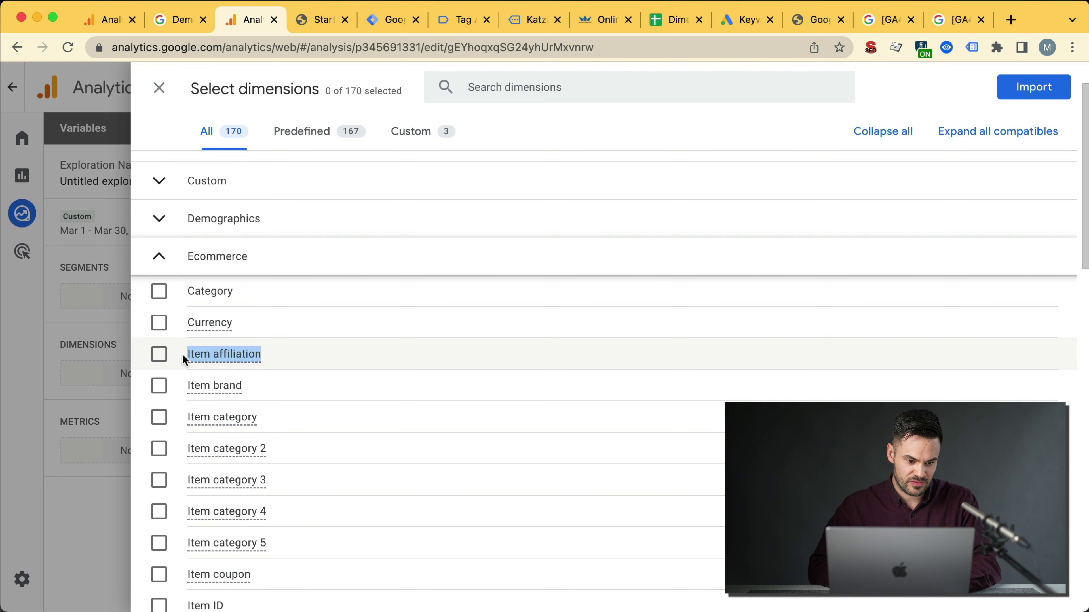
# Step: Reload the dimensions and metrics help article in English by changing hl=de to hl=en
pyautogui.click(947, 22)
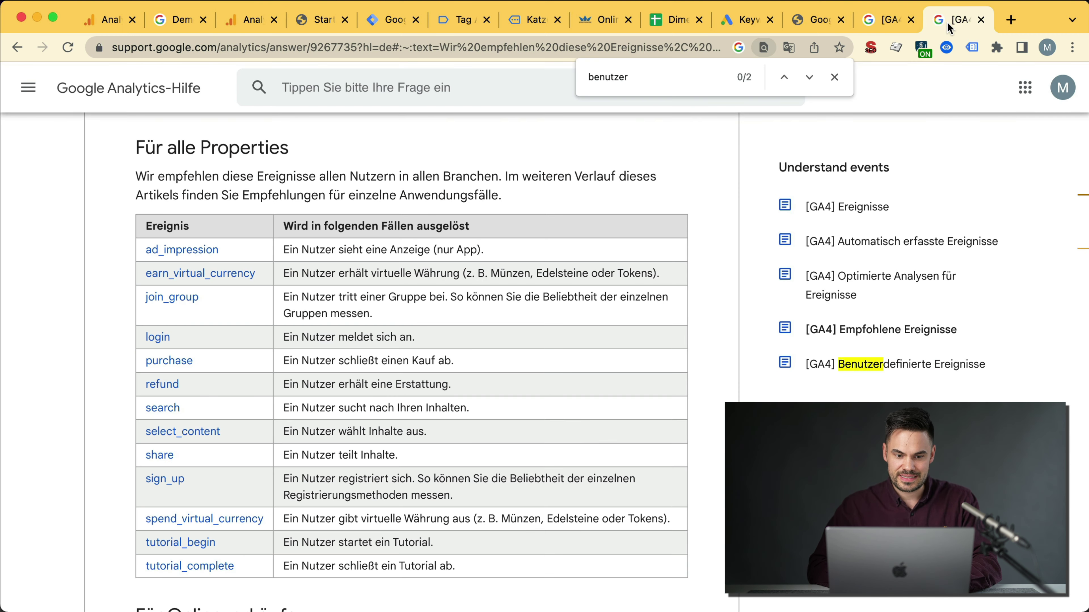
pyautogui.click(885, 20)
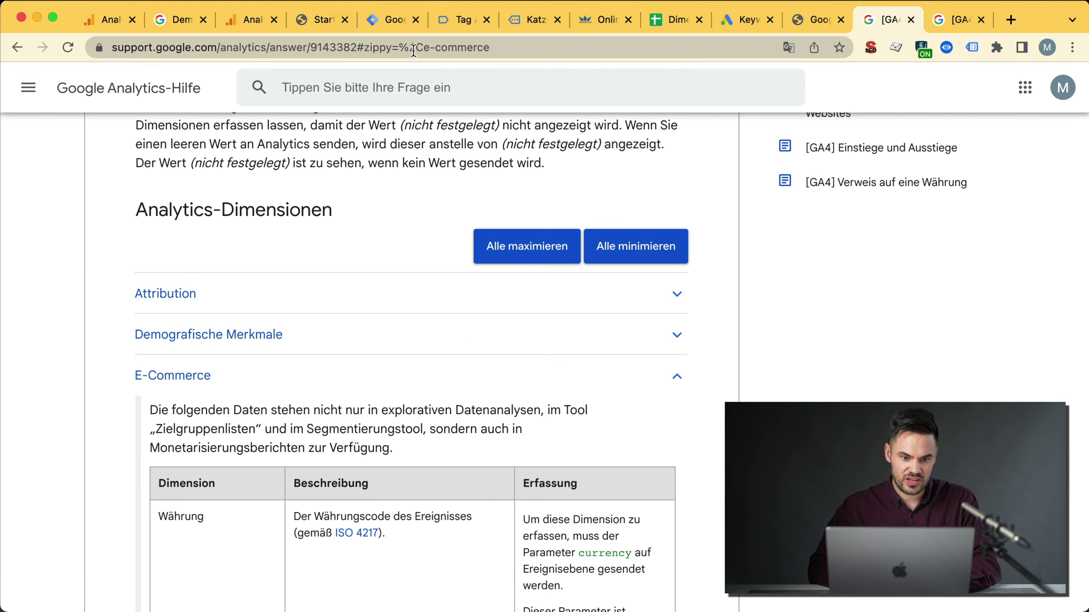
pyautogui.scroll(-10, 352, 283)
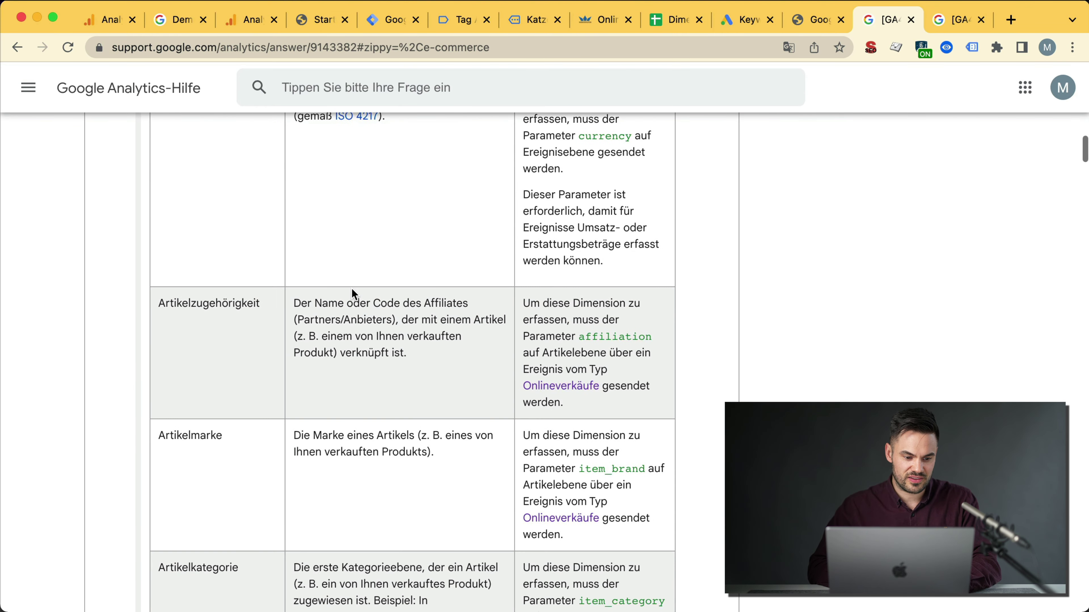
pyautogui.scroll(6, 352, 288)
pyautogui.click(469, 44)
pyautogui.press('Right')
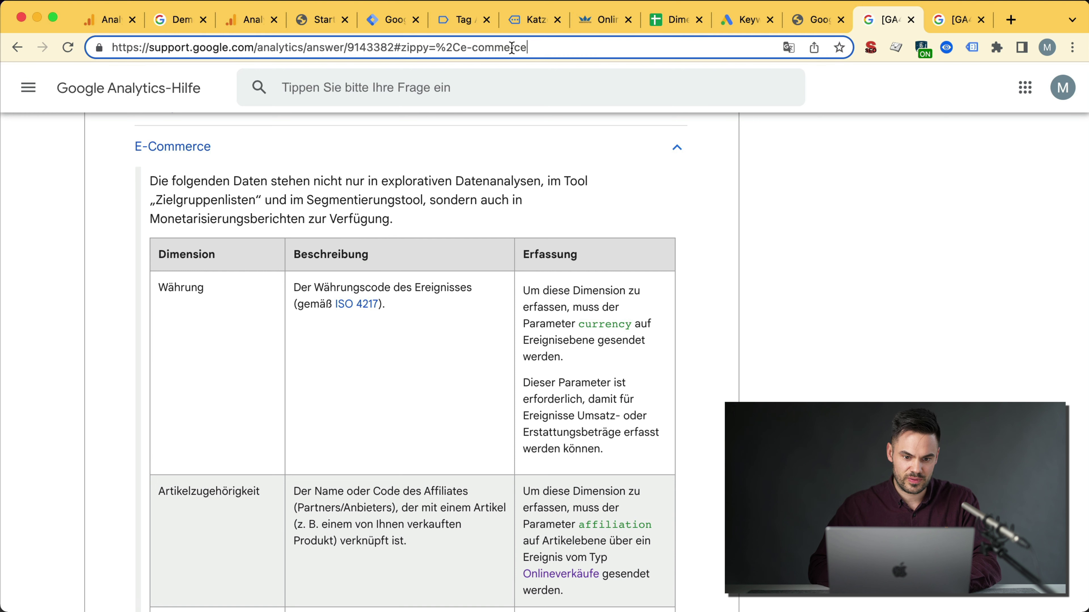
pyautogui.write('?hl')
pyautogui.press('BackSpace')
pyautogui.press('BackSpace')
pyautogui.press('BackSpace')
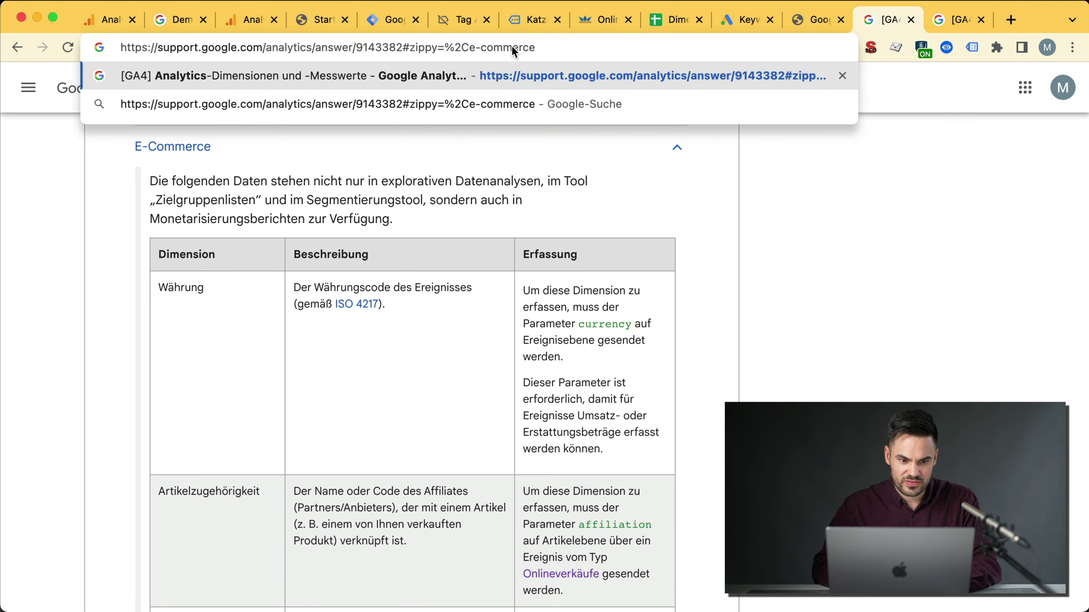
pyautogui.write('&')
pyautogui.press('Return')
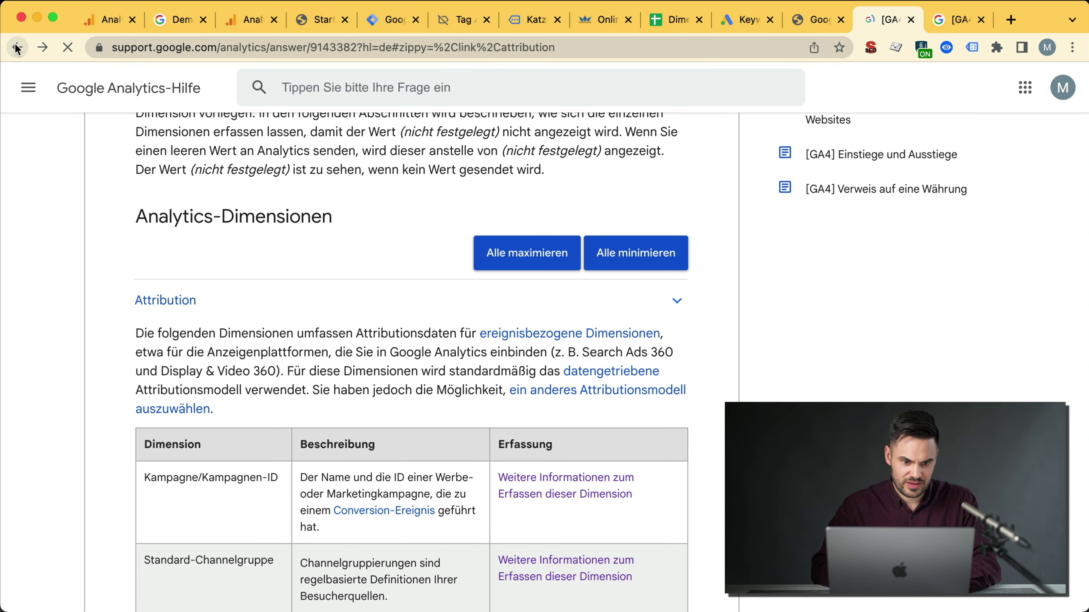
pyautogui.doubleClick(423, 47)
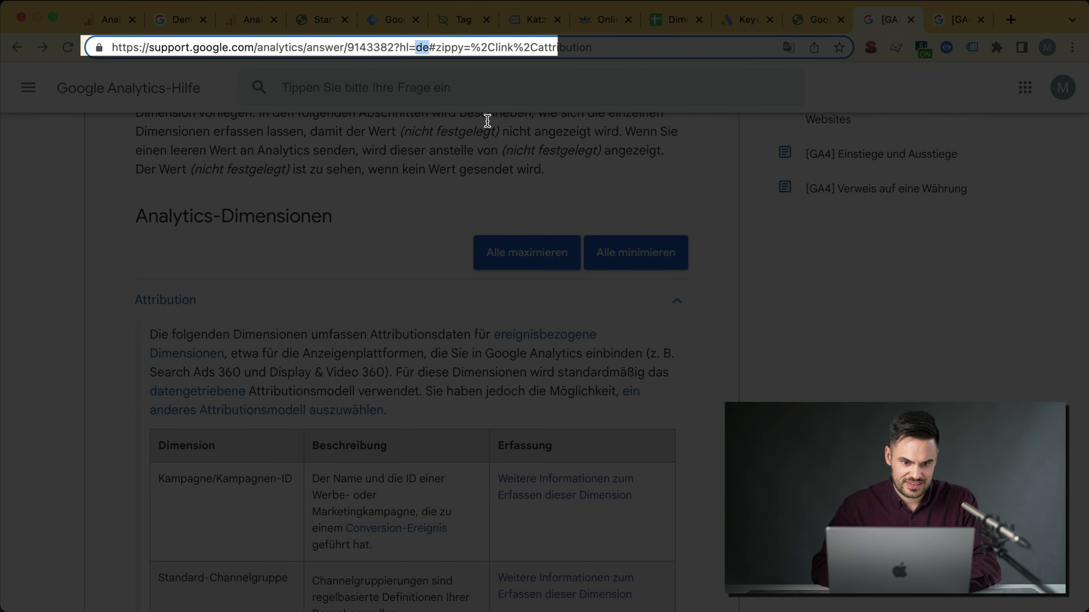
pyautogui.write('en')
pyautogui.press('Return')
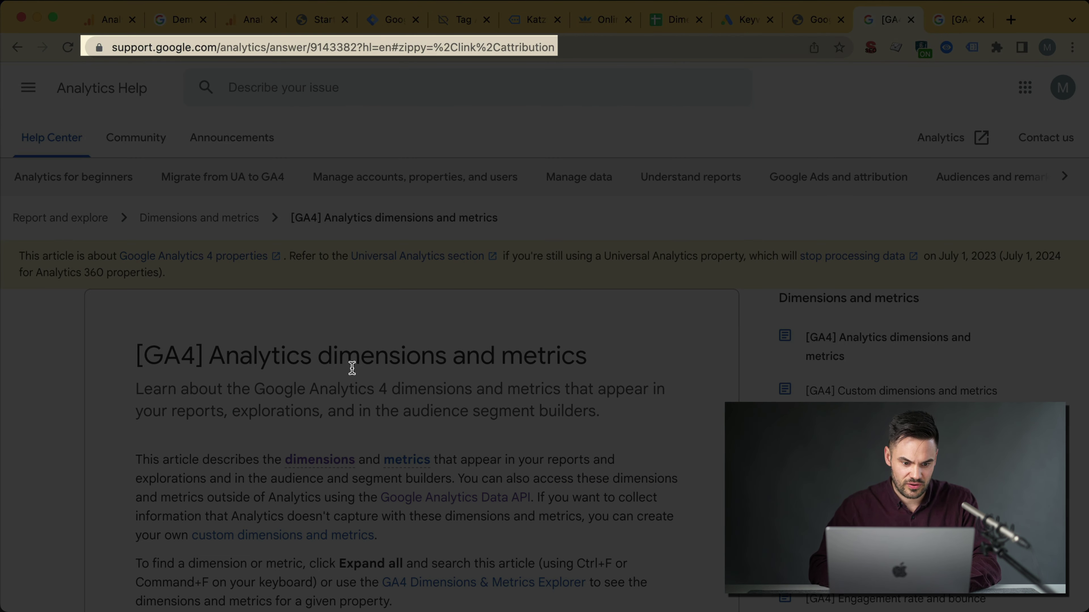
# Step: Find 'Item affiliation' in the expanded article and highlight its name and definition
pyautogui.press('super+f')
pyautogui.write('Item affiliation')
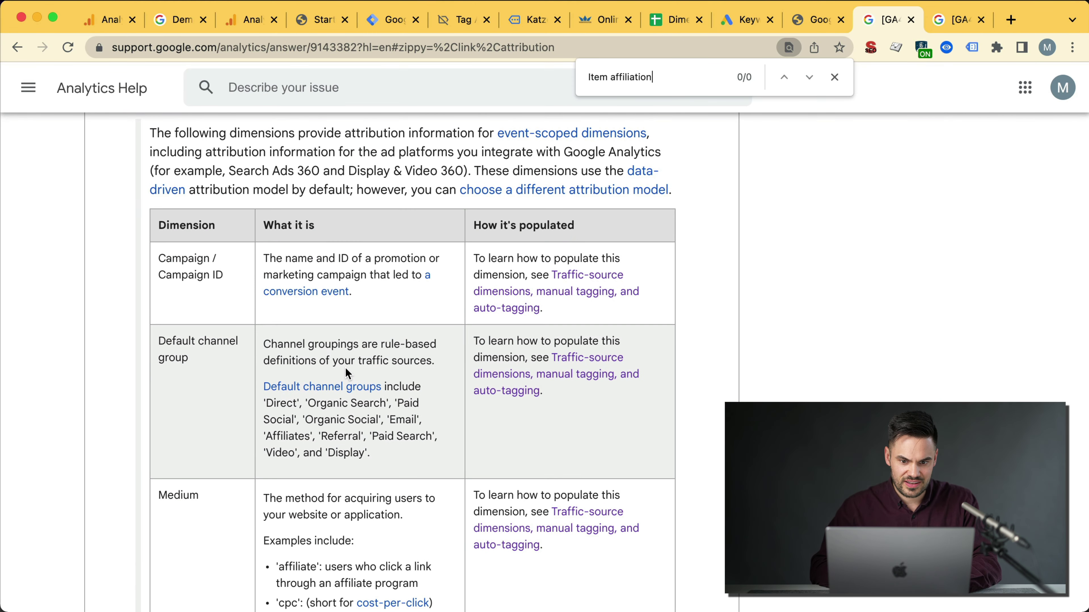
pyautogui.scroll(10, 346, 368)
pyautogui.scroll(-5, 570, 358)
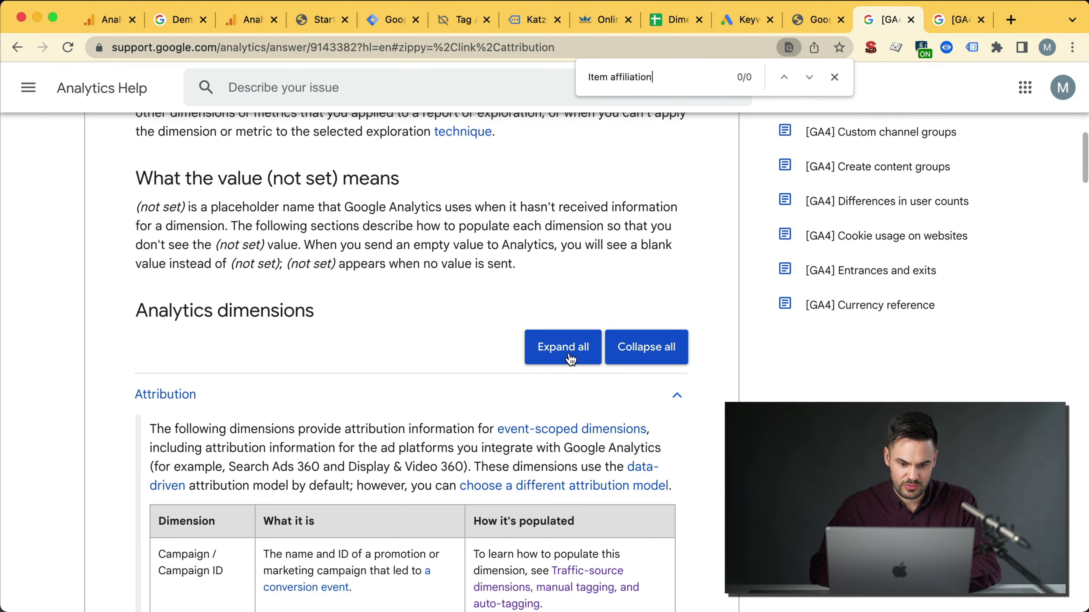
pyautogui.click(563, 347)
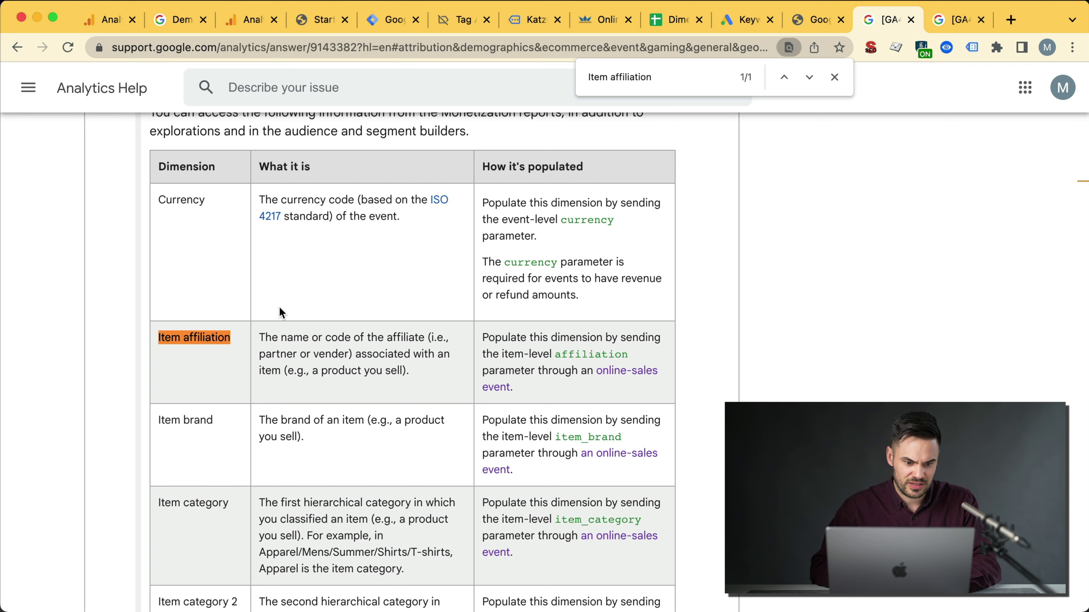
pyautogui.tripleClick(317, 360)
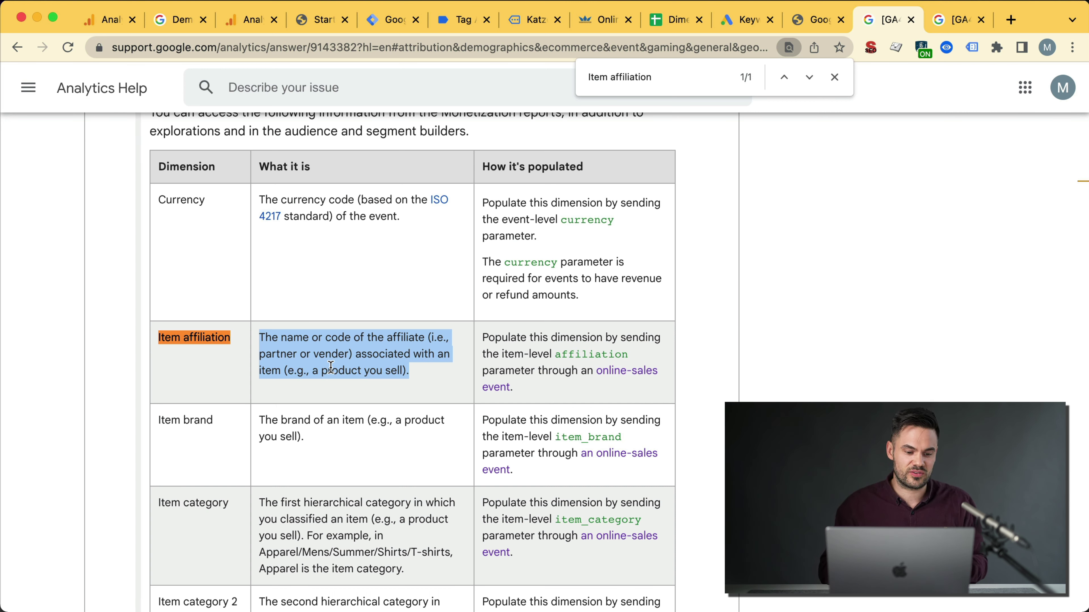
pyautogui.moveTo(239, 349); pyautogui.dragTo(158, 338)
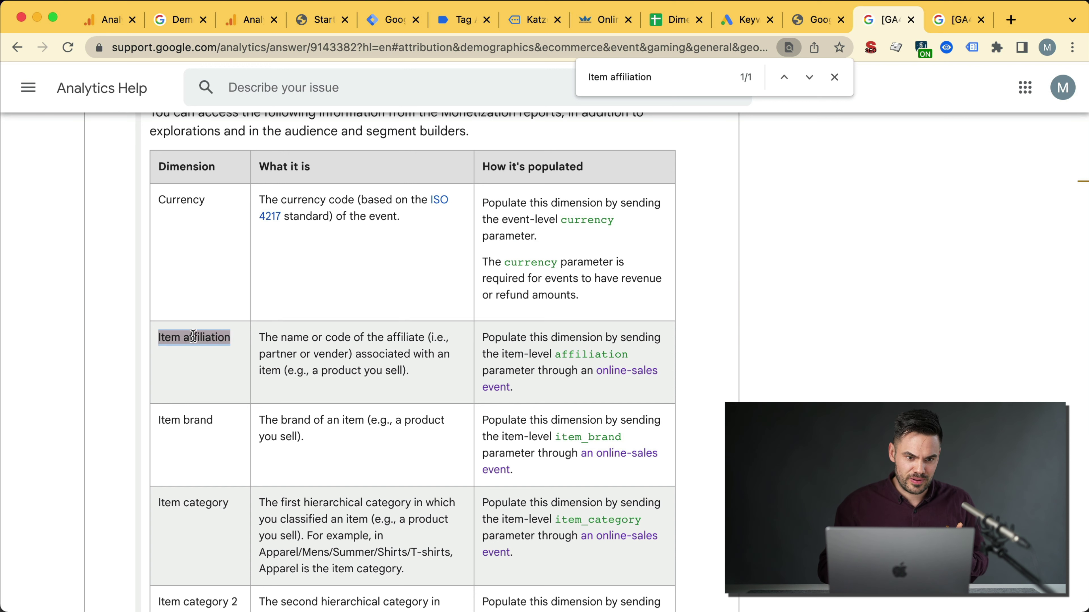
# Step: Close the dimension picker in the Analytics exploration and go to Admin
pyautogui.click(241, 26)
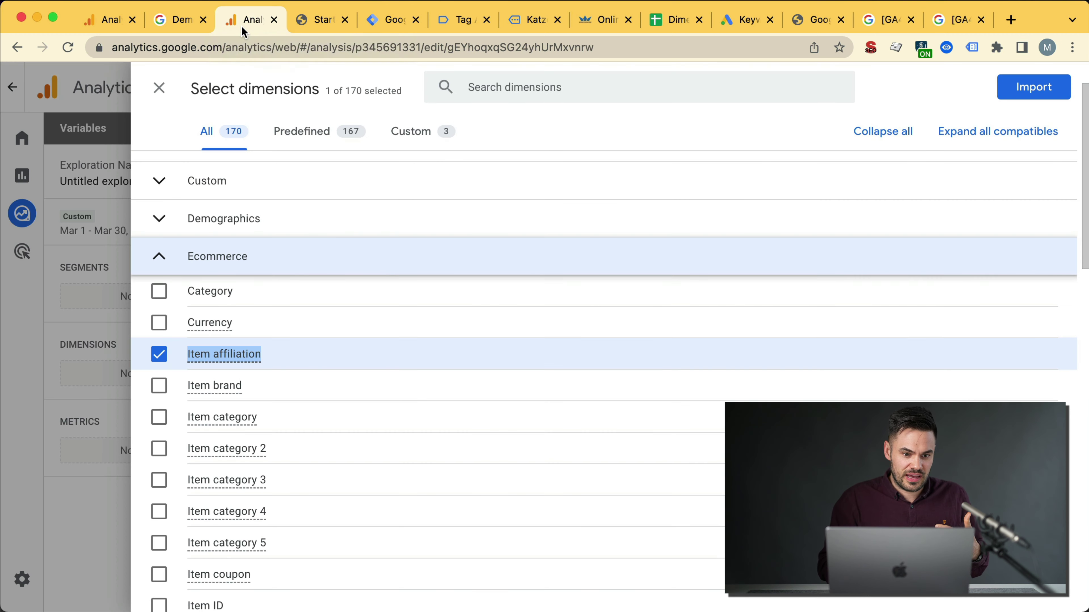
pyautogui.click(156, 88)
pyautogui.moveTo(38, 228)
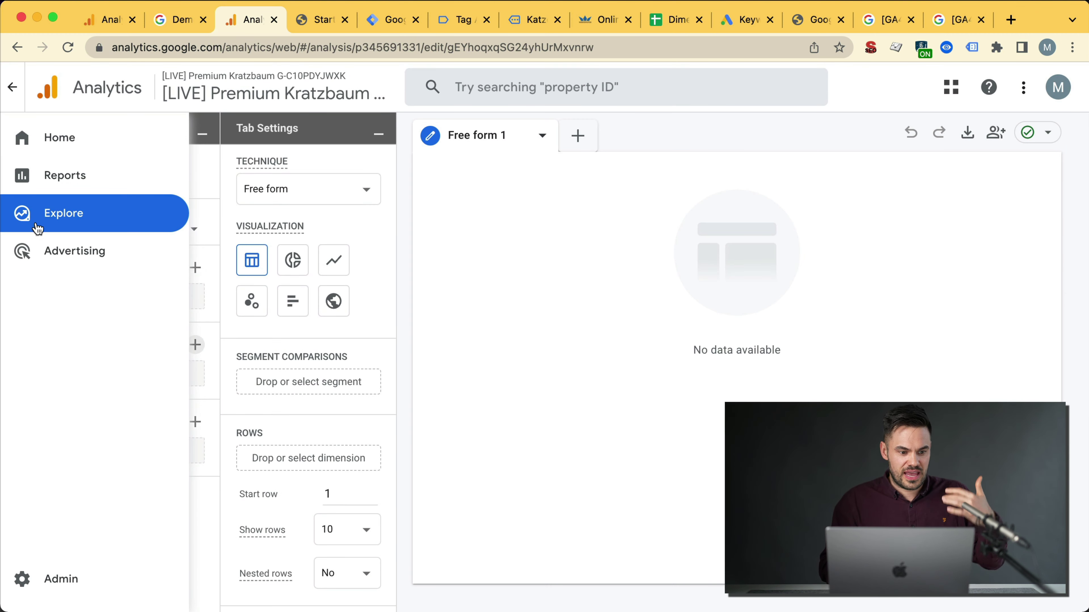
pyautogui.click(65, 581)
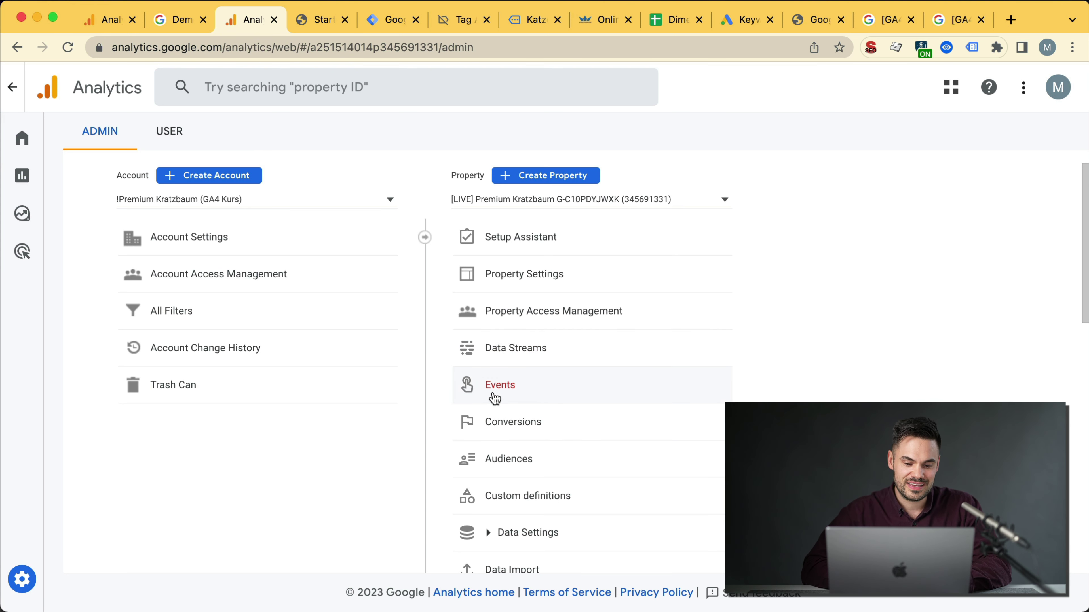
# Step: Review the property's Events page and its event modifications panel, then close the panel
pyautogui.click(518, 388)
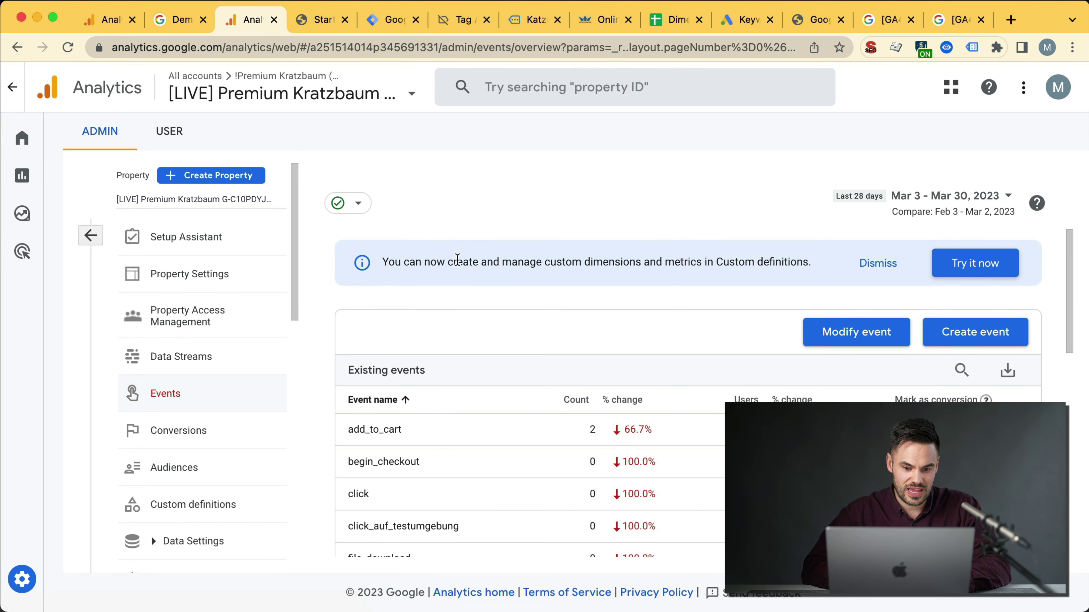
pyautogui.tripleClick(457, 259)
pyautogui.click(878, 340)
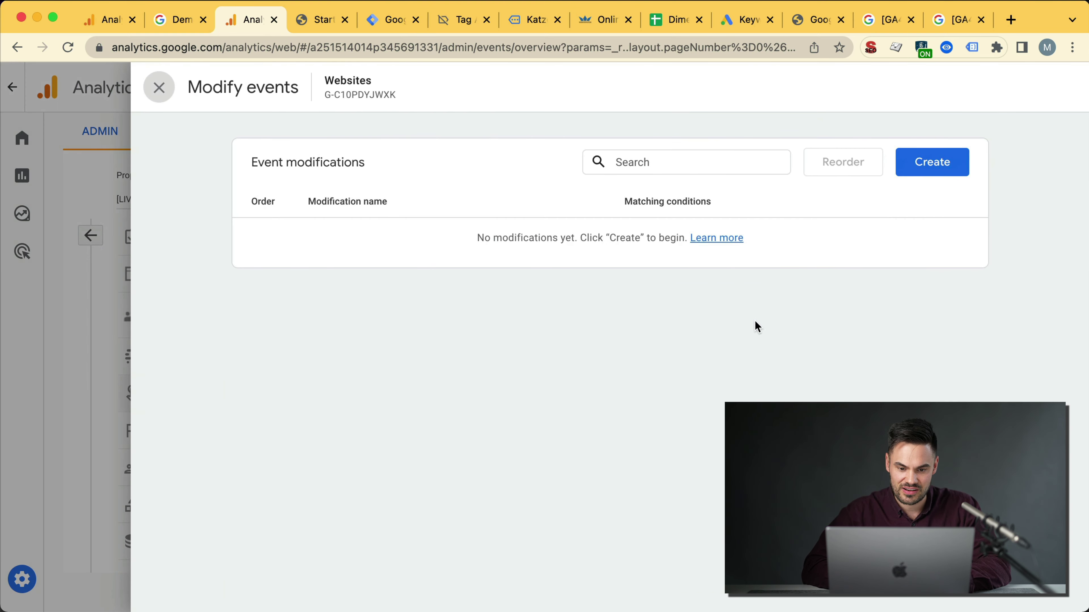
pyautogui.click(167, 95)
# Step: Draft a custom metric with name and description 'asdf' and unit Currency
pyautogui.scroll(-4, 544, 339)
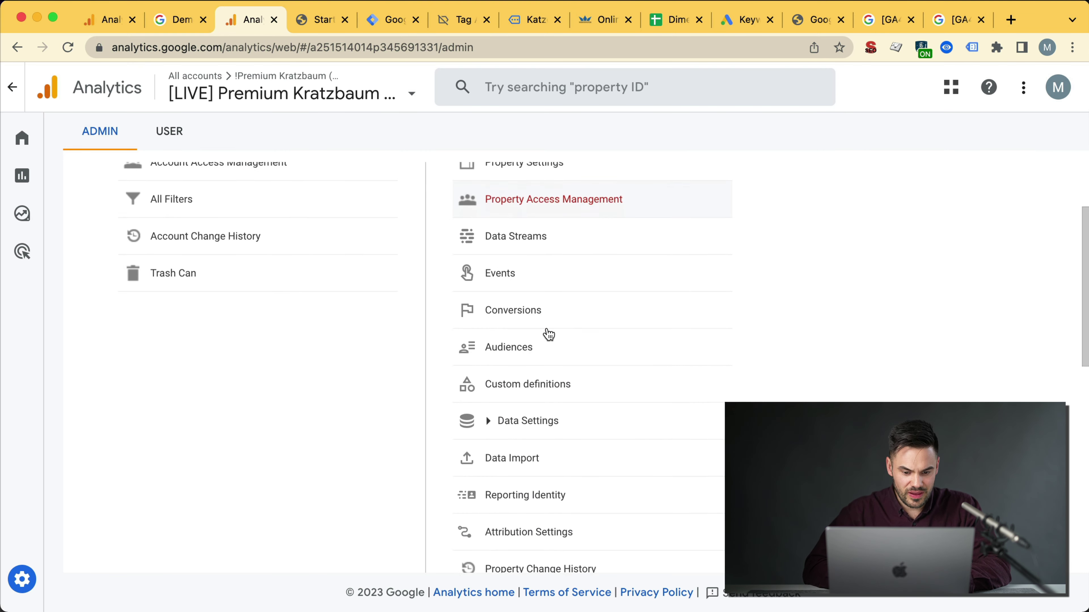
pyautogui.click(537, 355)
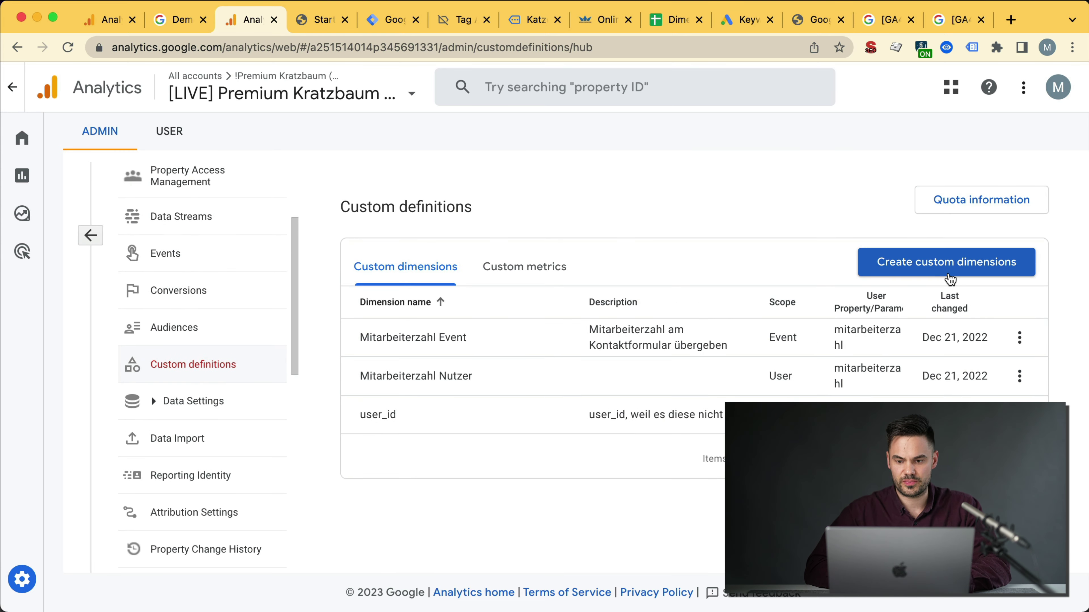
pyautogui.click(515, 269)
pyautogui.click(980, 265)
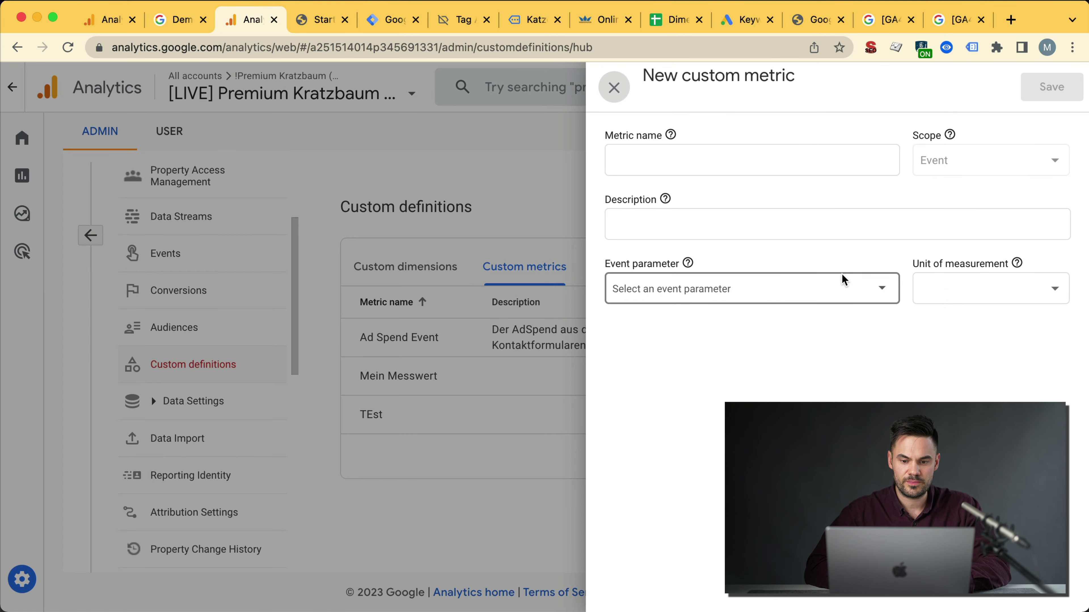
pyautogui.click(839, 227)
pyautogui.write('asdf')
pyautogui.click(790, 170)
pyautogui.write('asdf')
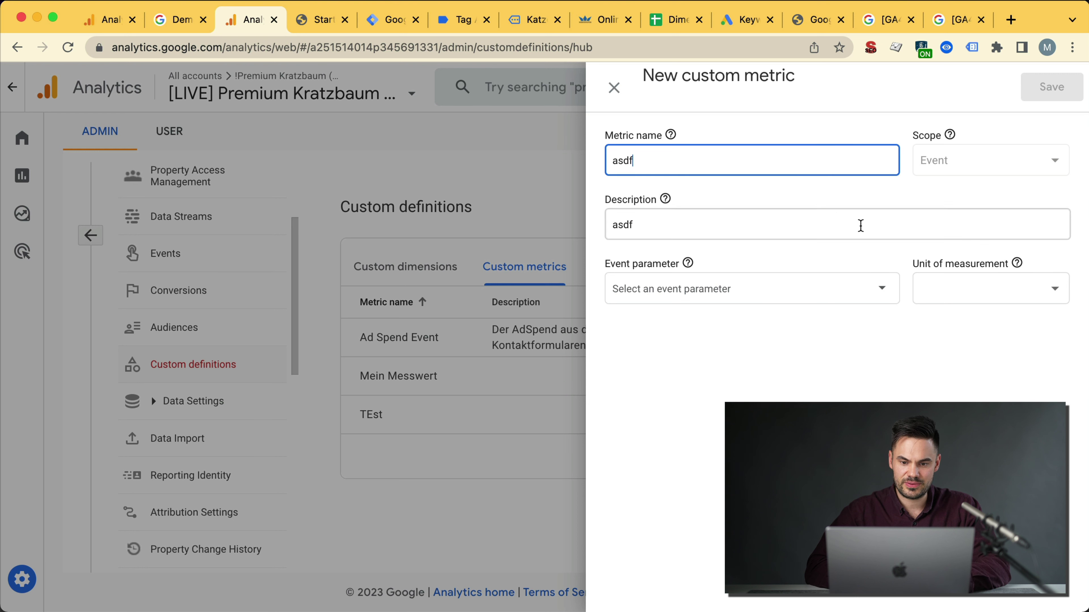
pyautogui.click(933, 298)
pyautogui.click(940, 326)
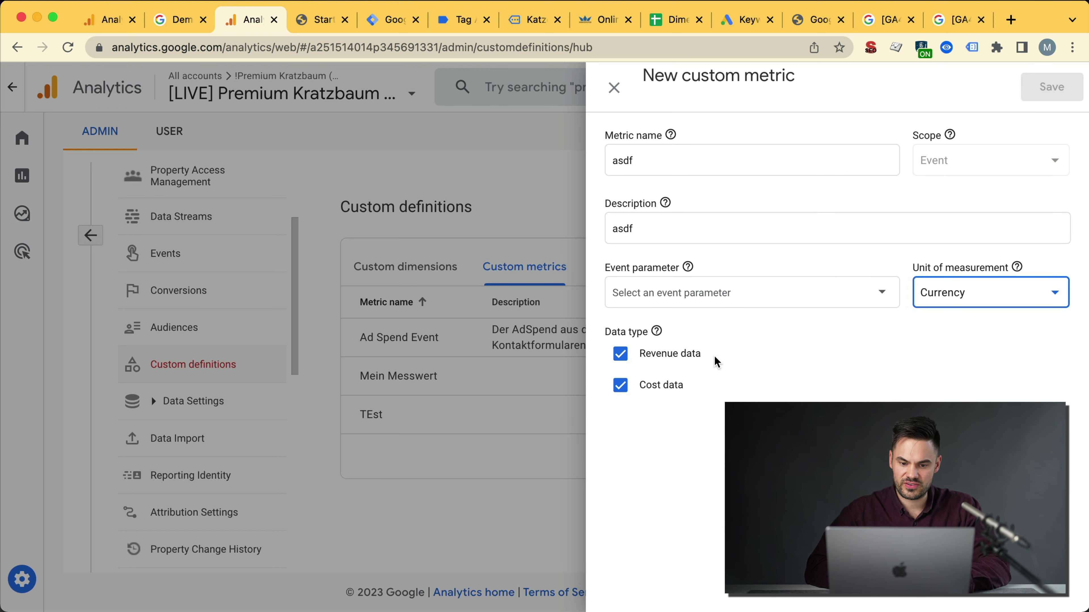
pyautogui.moveTo(644, 360); pyautogui.dragTo(705, 355)
pyautogui.press('super+c')
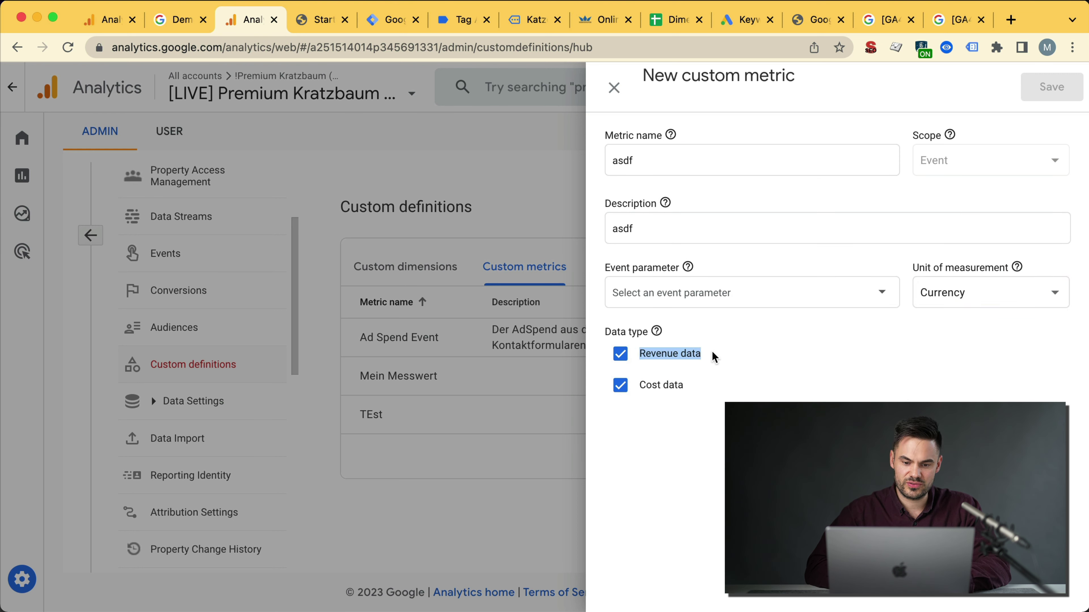
# Step: Search Google in a new tab for 'Revenue data in analytics 4'
pyautogui.press('super+t')
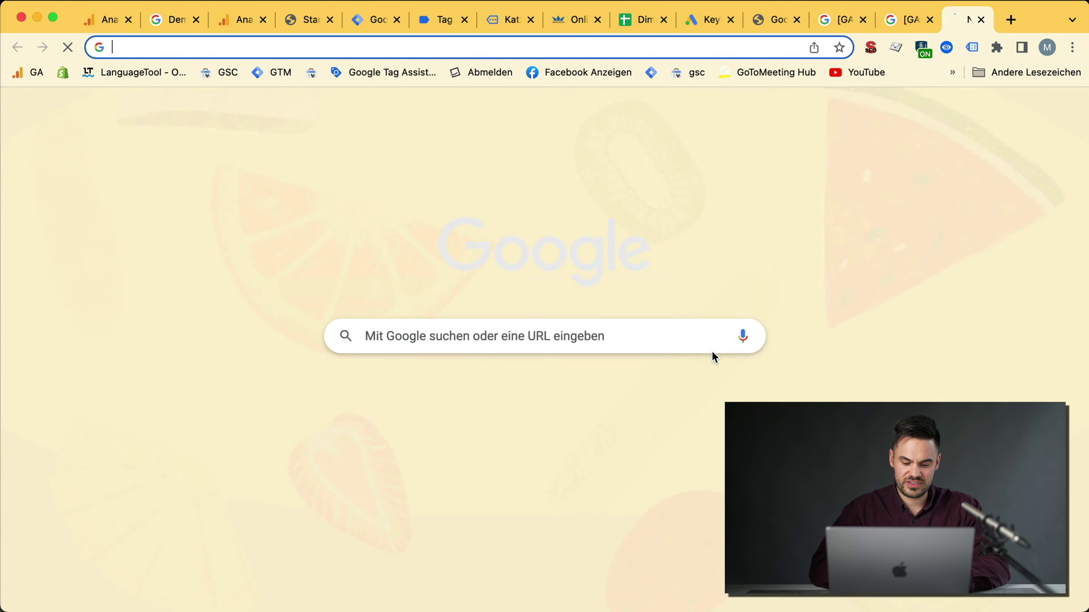
pyautogui.press('super+v')
pyautogui.write('in analytics 4')
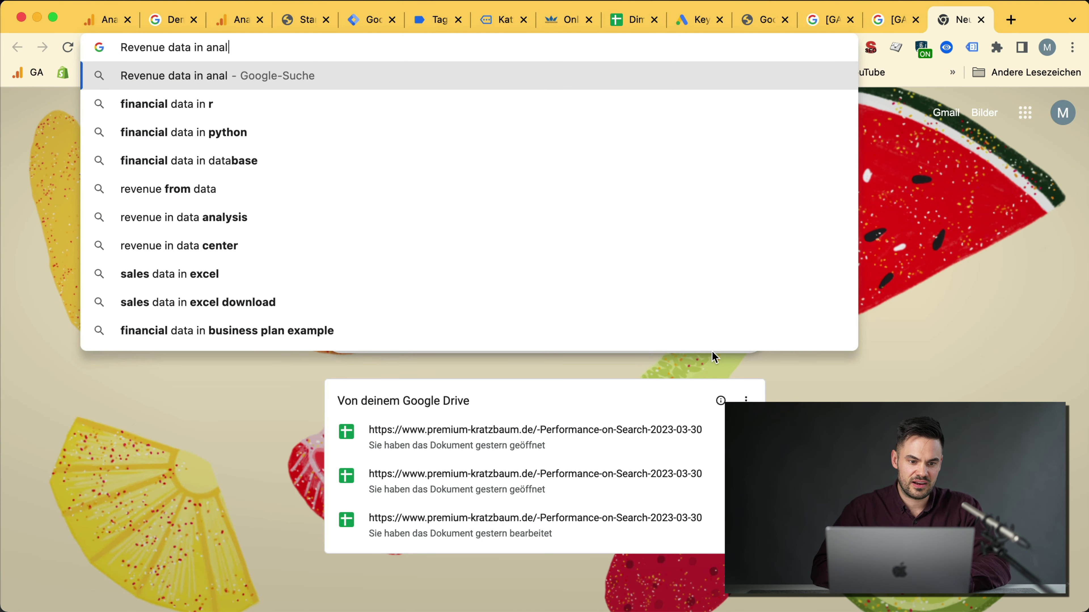
pyautogui.press('Return')
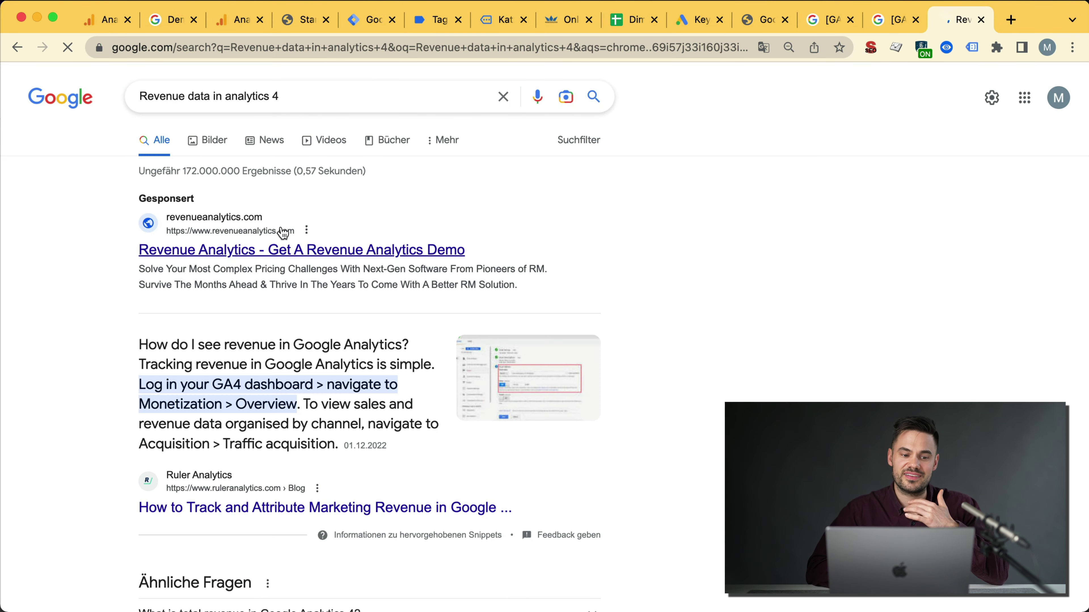
# Step: Open BeProfit's 'Revenue vs. Product Revenue Discrepancy in GA4' article and highlight its title
pyautogui.scroll(-2, 240, 289)
pyautogui.scroll(-10, 241, 289)
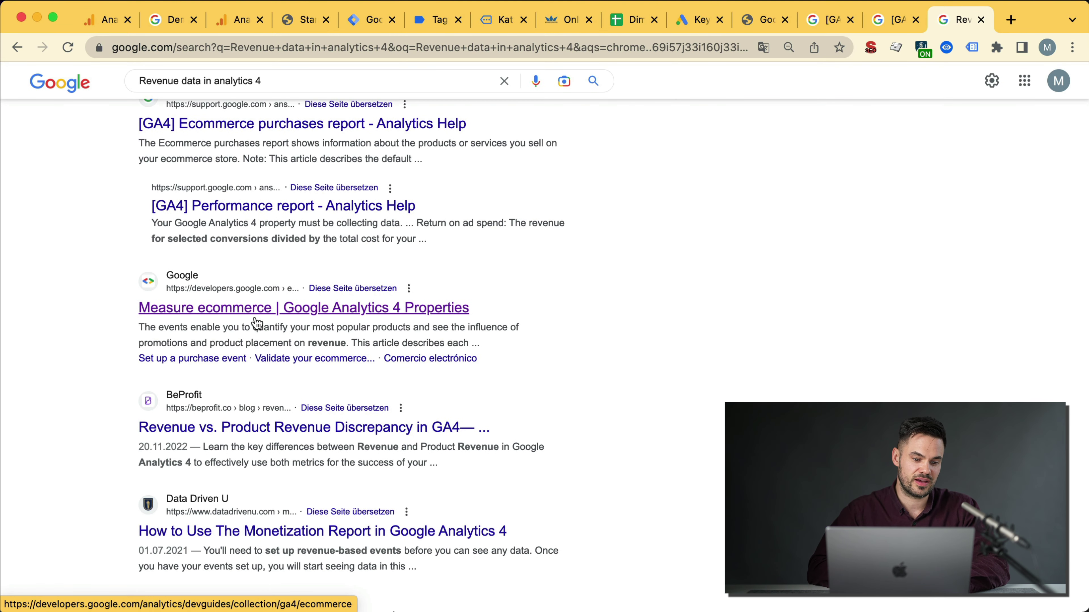
pyautogui.scroll(-2, 300, 317)
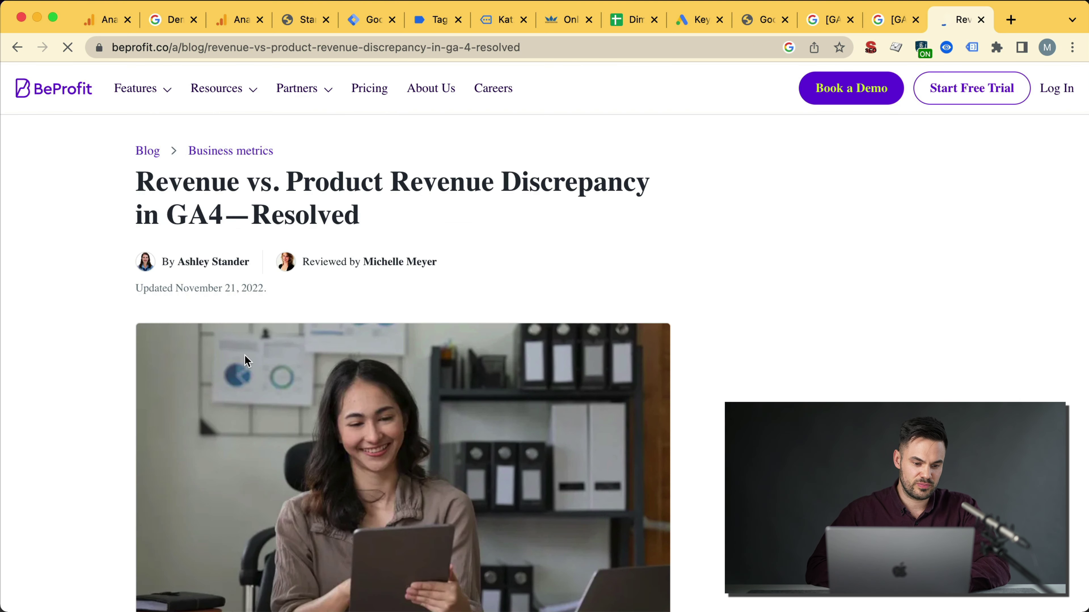
pyautogui.scroll(-1, 247, 360)
pyautogui.moveTo(539, 159); pyautogui.dragTo(373, 180)
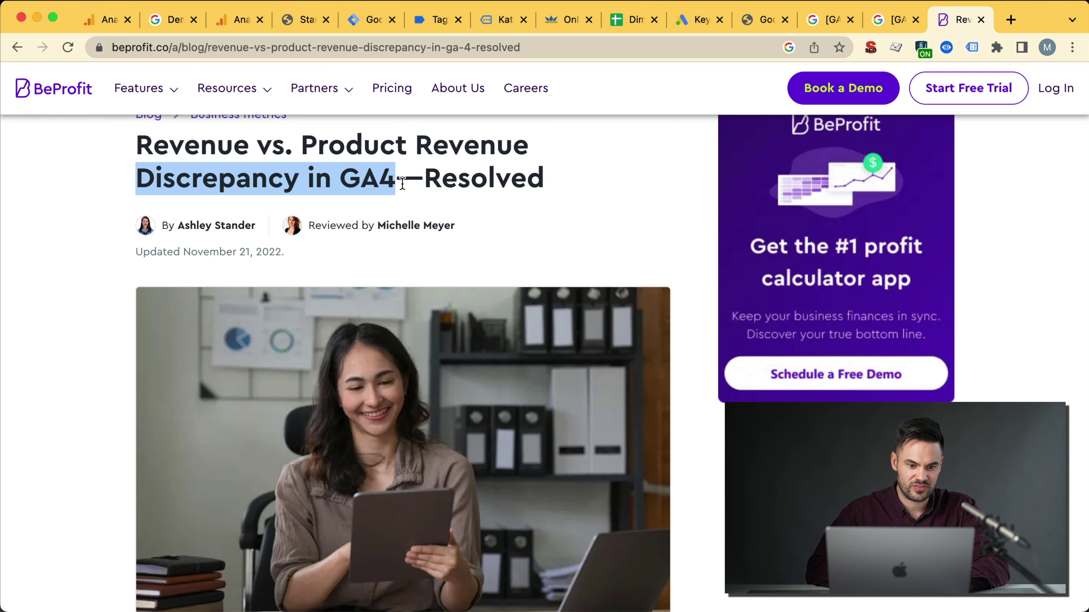
pyautogui.doubleClick(353, 183)
pyautogui.scroll(-10, 356, 185)
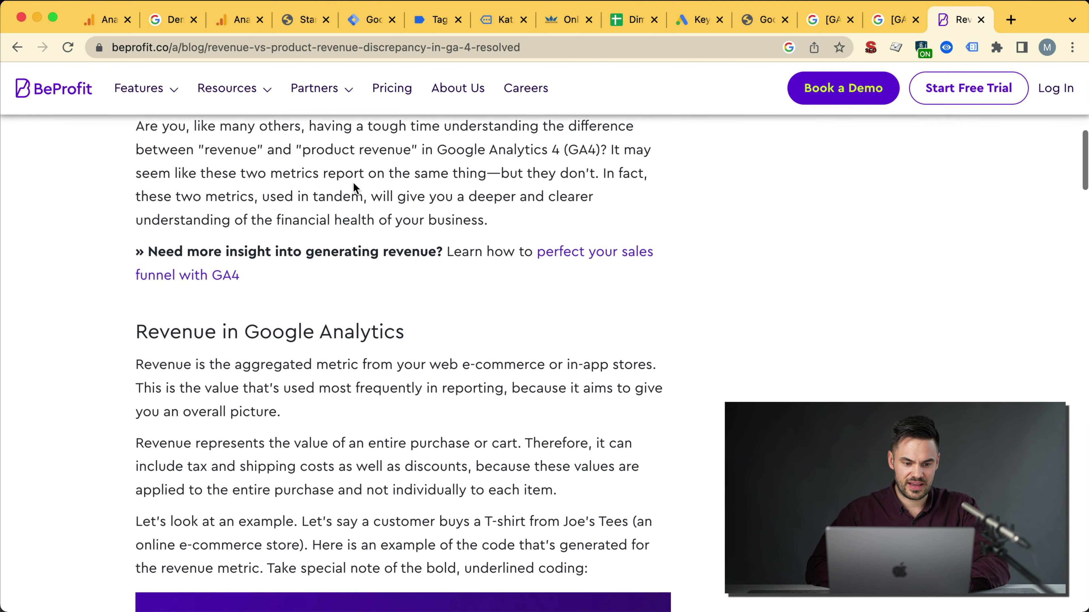
pyautogui.scroll(12, 356, 186)
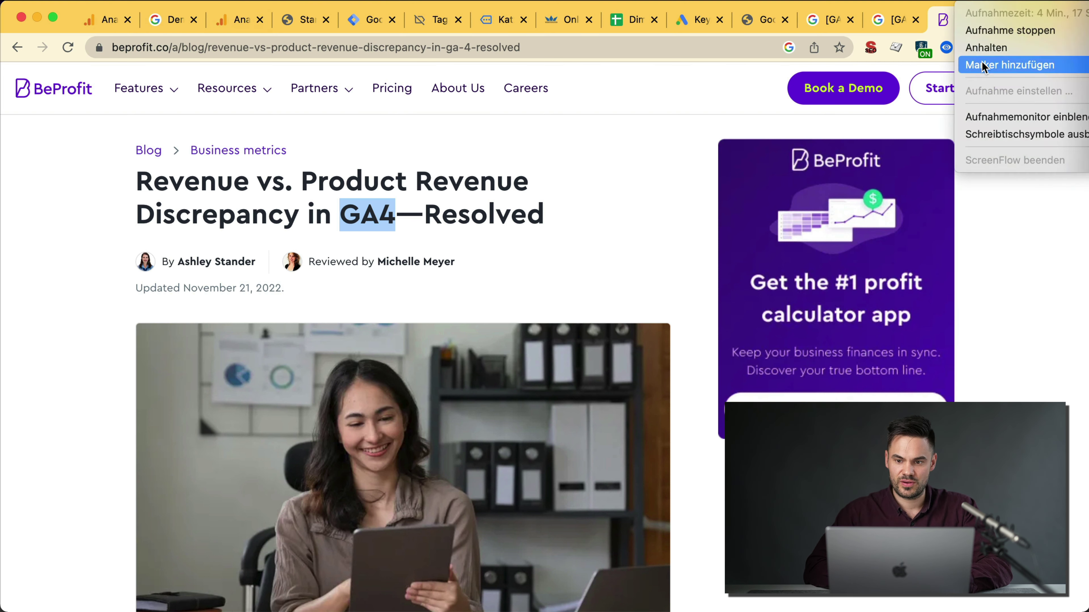
# Step: Discard the custom metric draft and open the user settings Language dropdown
pyautogui.click(226, 30)
pyautogui.click(241, 225)
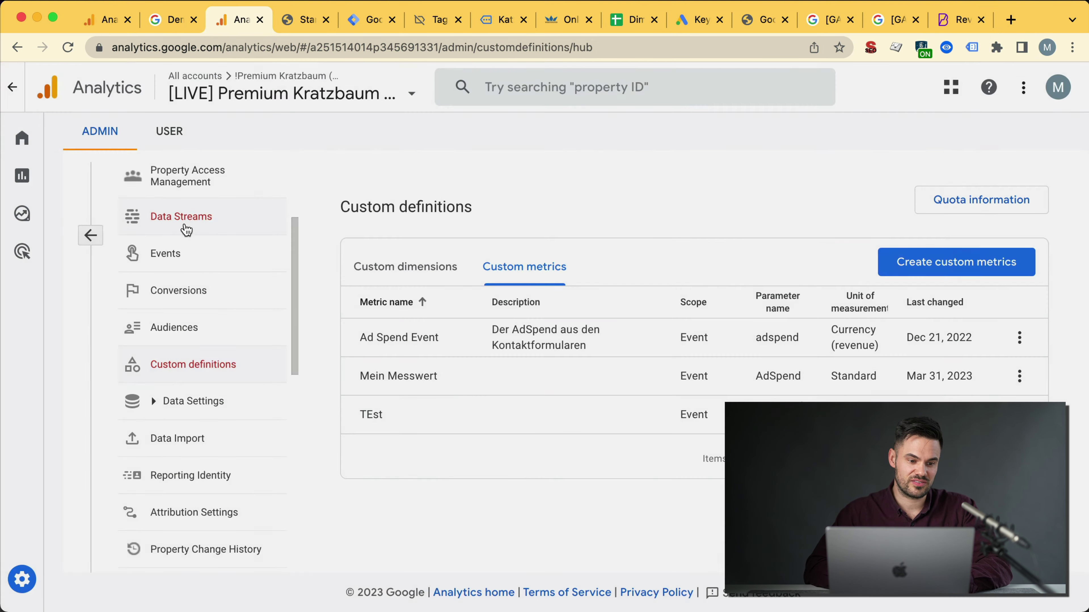
pyautogui.click(171, 136)
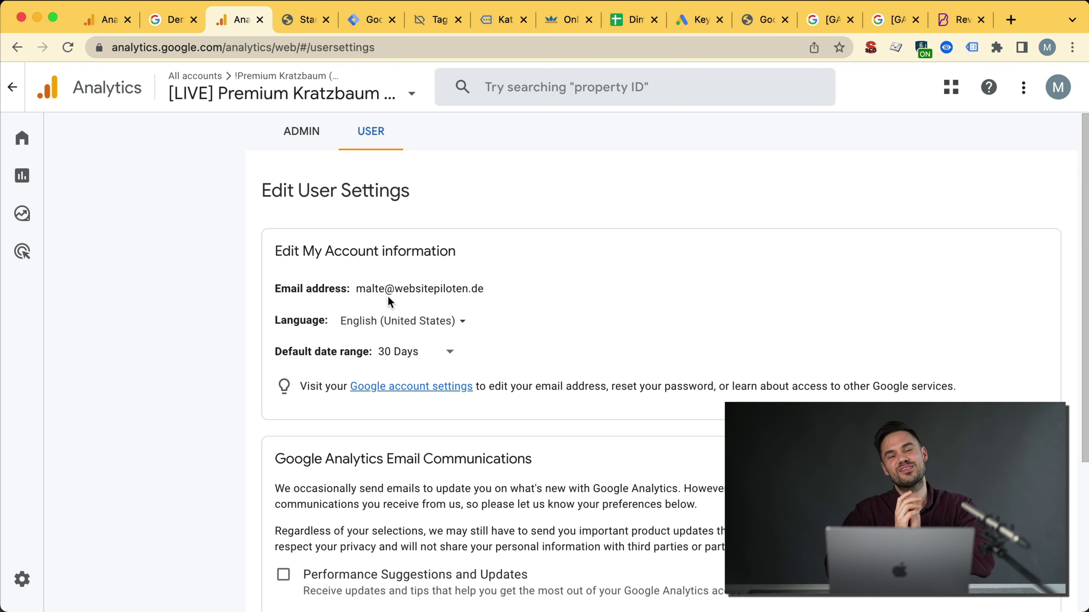
pyautogui.click(389, 322)
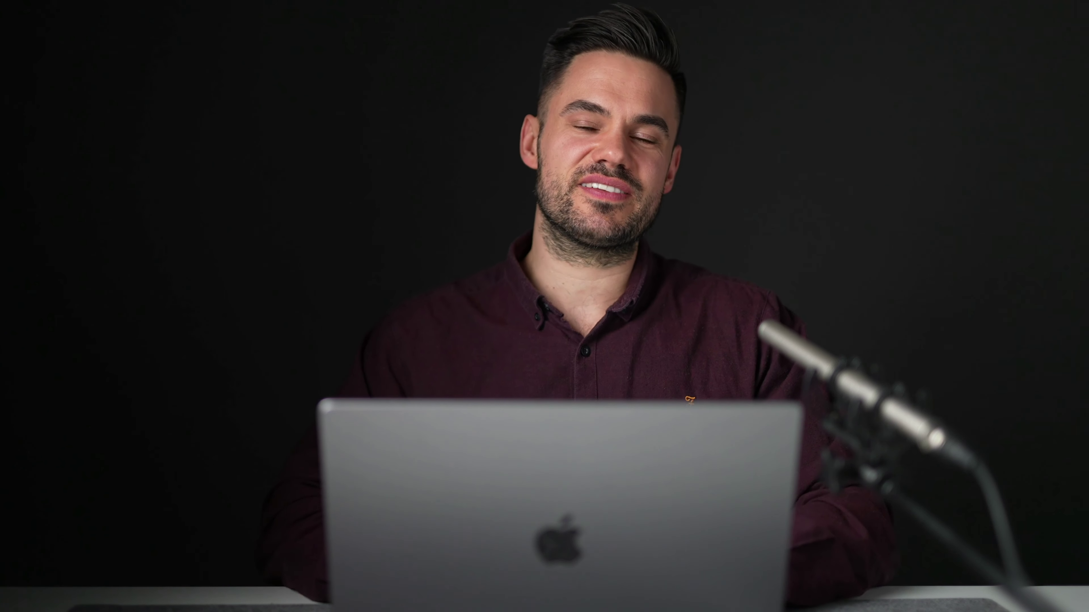